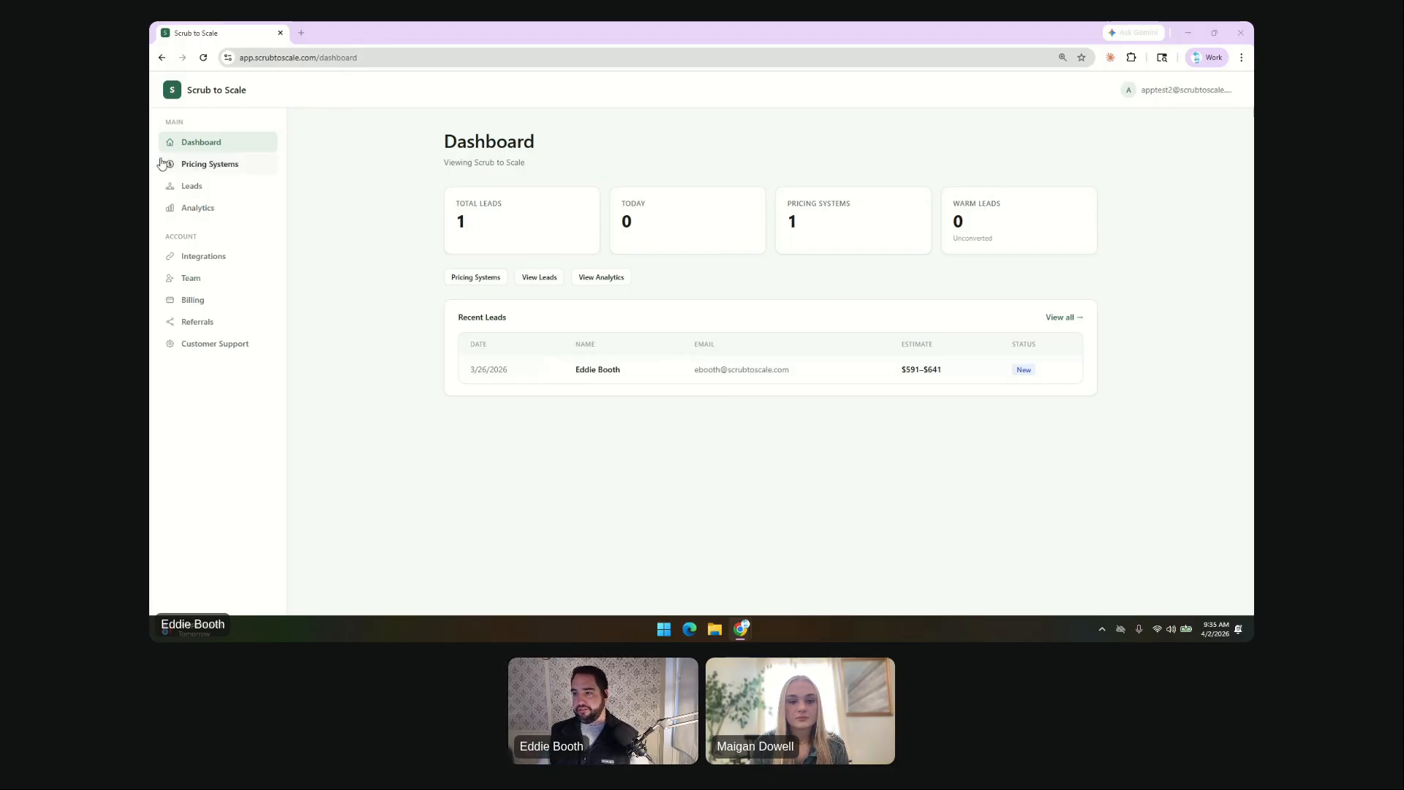
Create a new Residential Cleaning pricing system named "DO-WELL Cleaning", leaving the optional slug blank.
{"action": "left_click", "coordinate": [218, 166]}
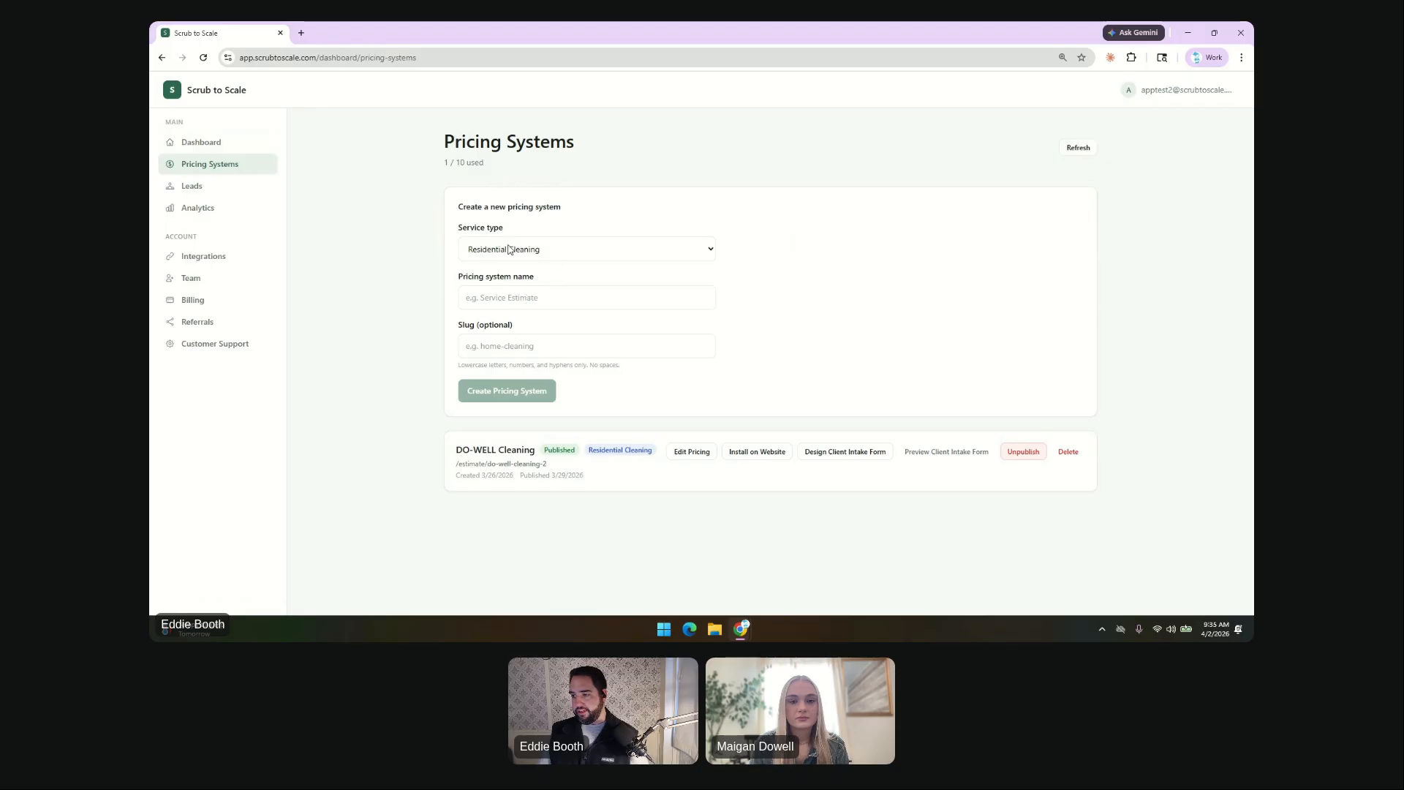
{"action": "left_click", "coordinate": [552, 250]}
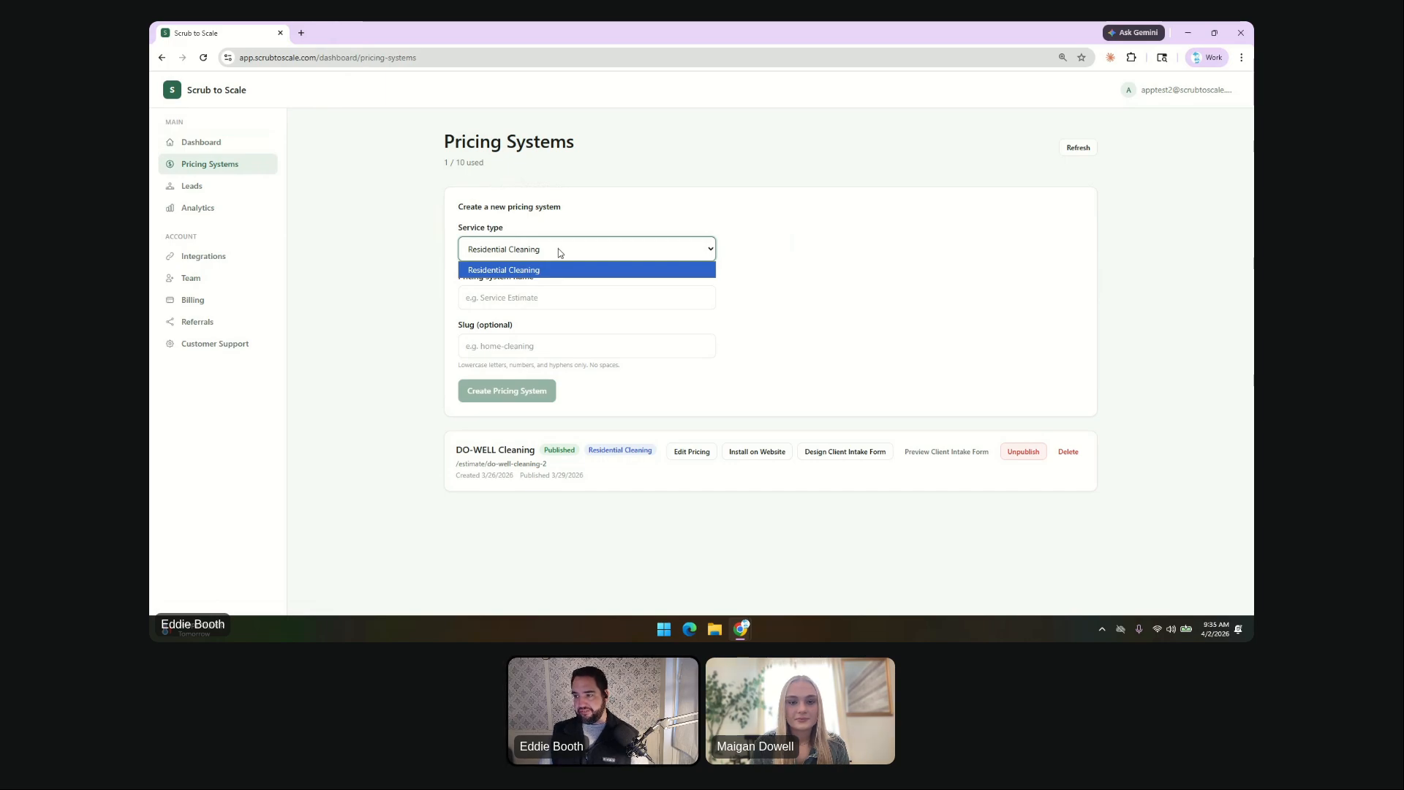
{"action": "left_click", "coordinate": [559, 252]}
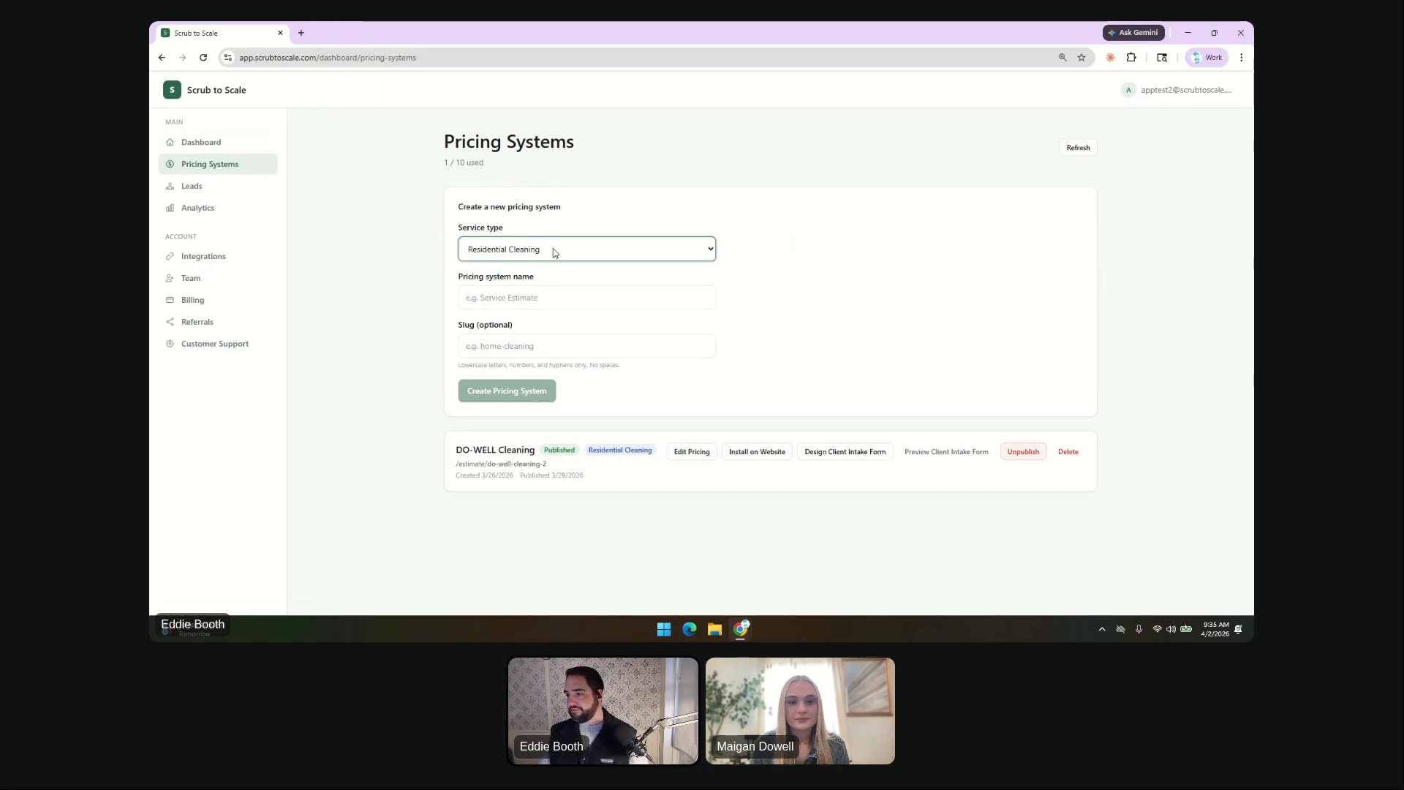
{"action": "left_click", "coordinate": [549, 298]}
{"action": "type", "text": "DO-WELL Cleaning"}
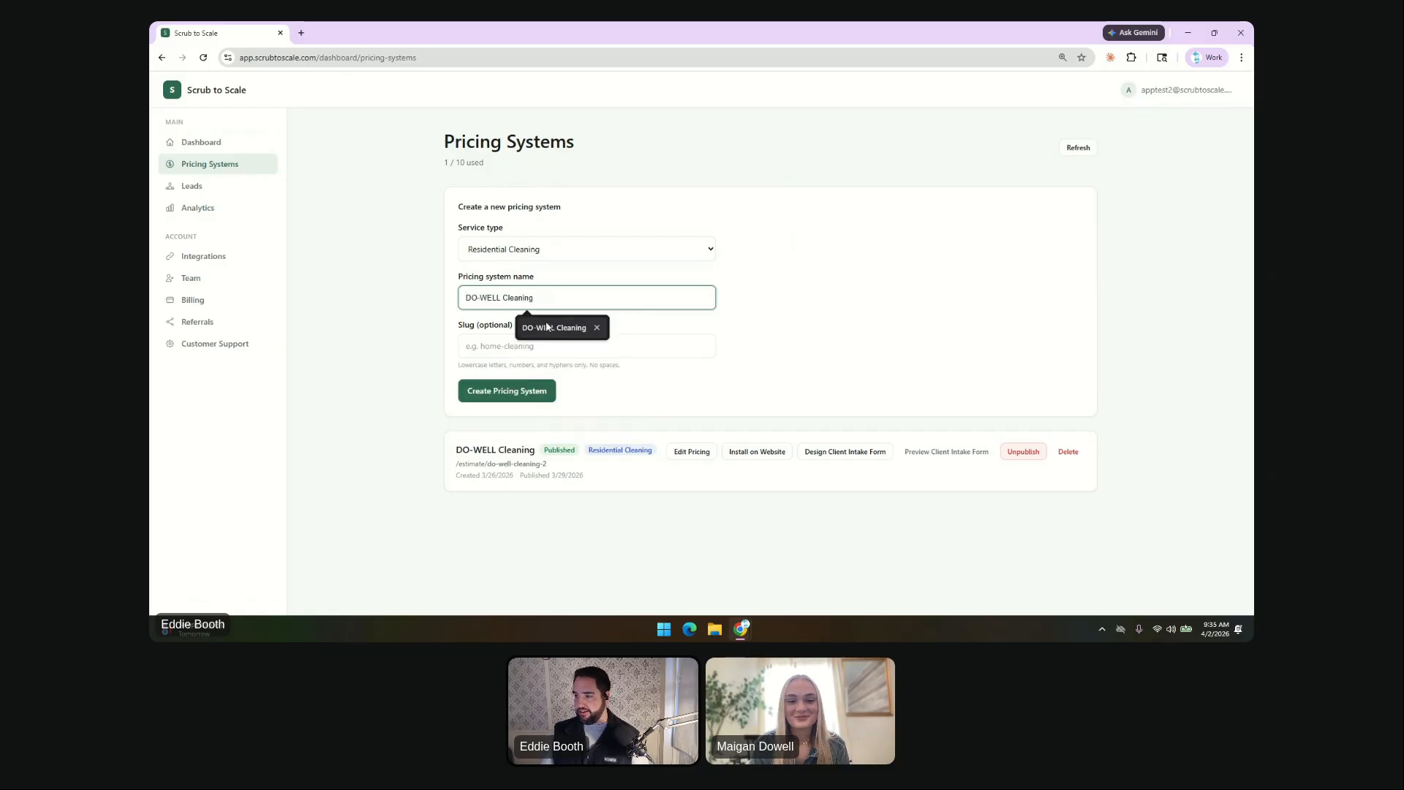
{"action": "left_click", "coordinate": [561, 329]}
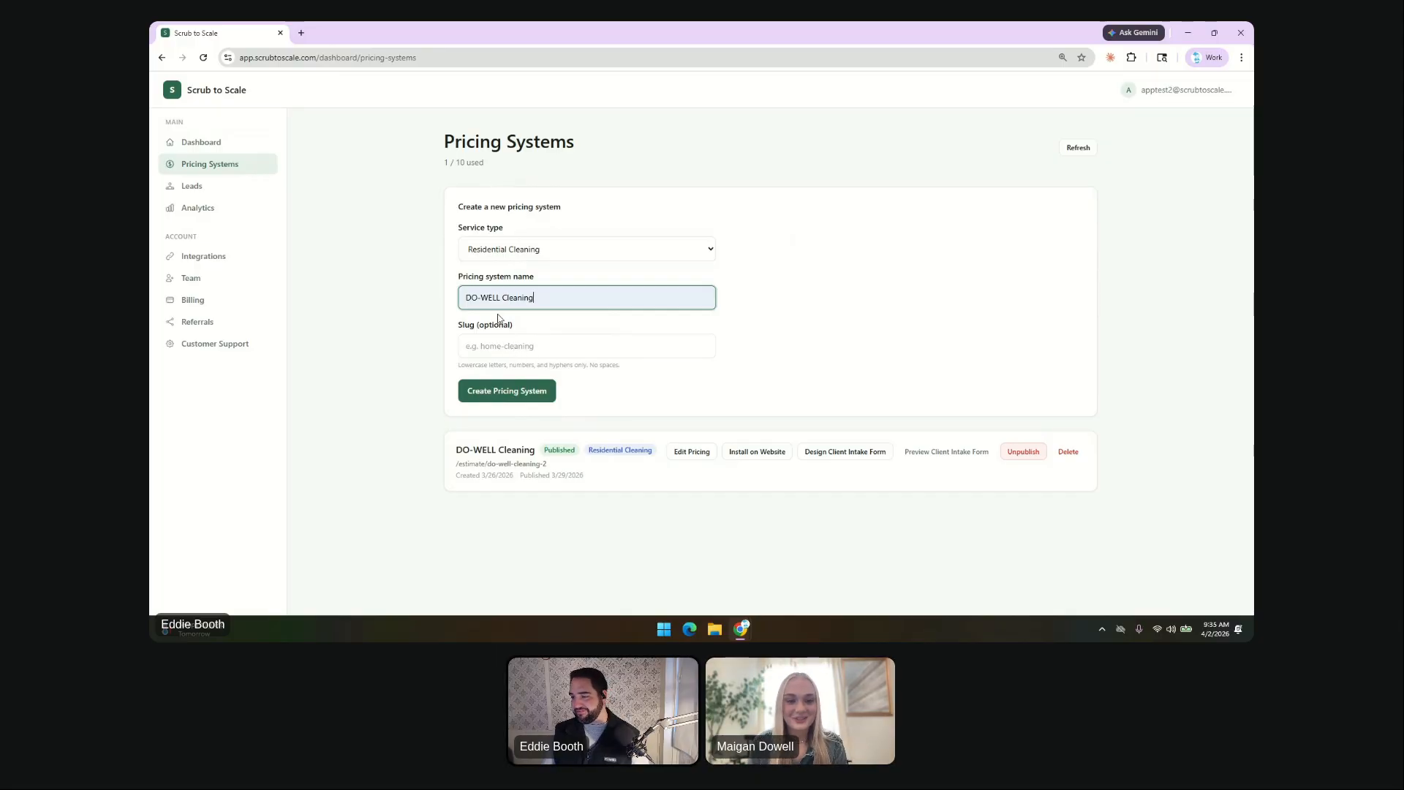
{"action": "left_click", "coordinate": [552, 316]}
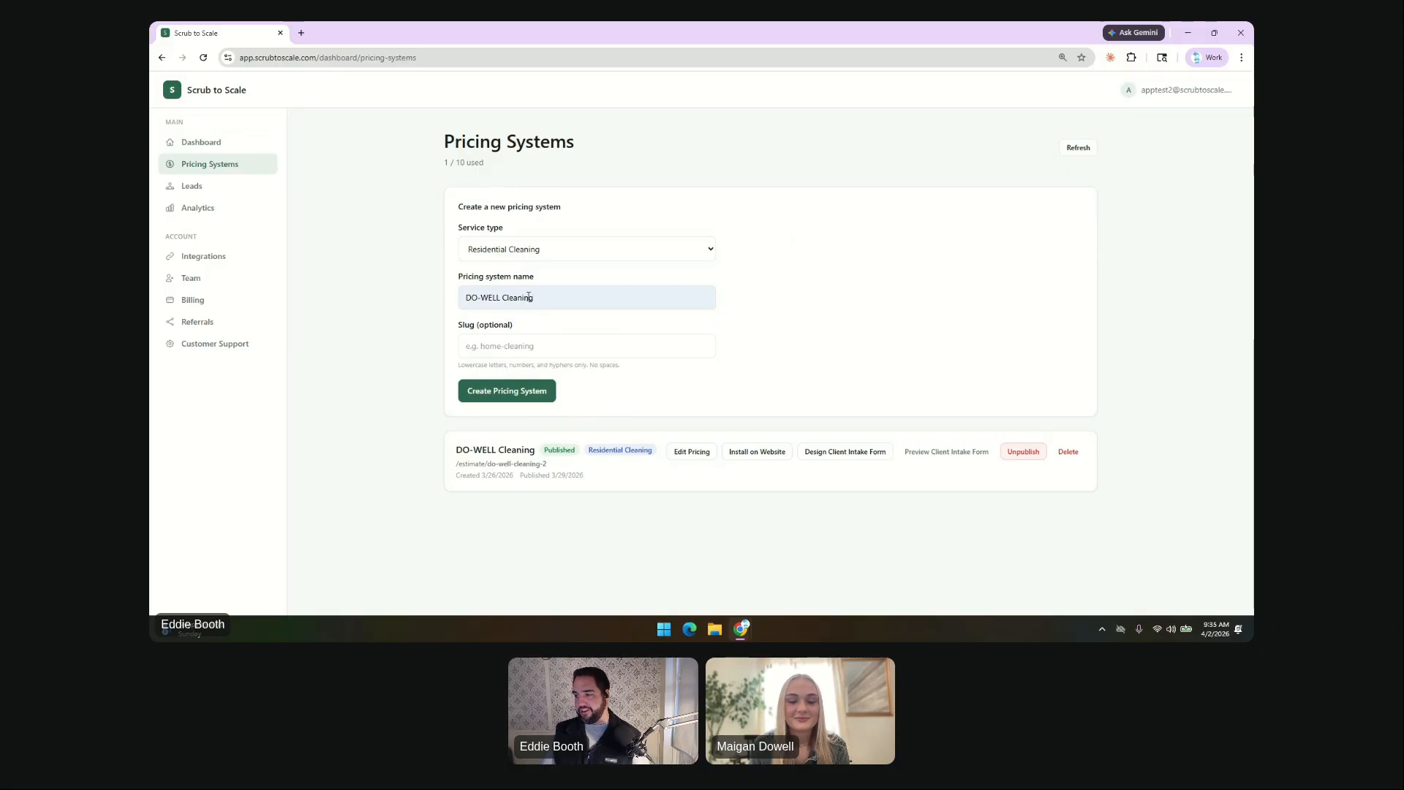
{"action": "left_click", "coordinate": [517, 397]}
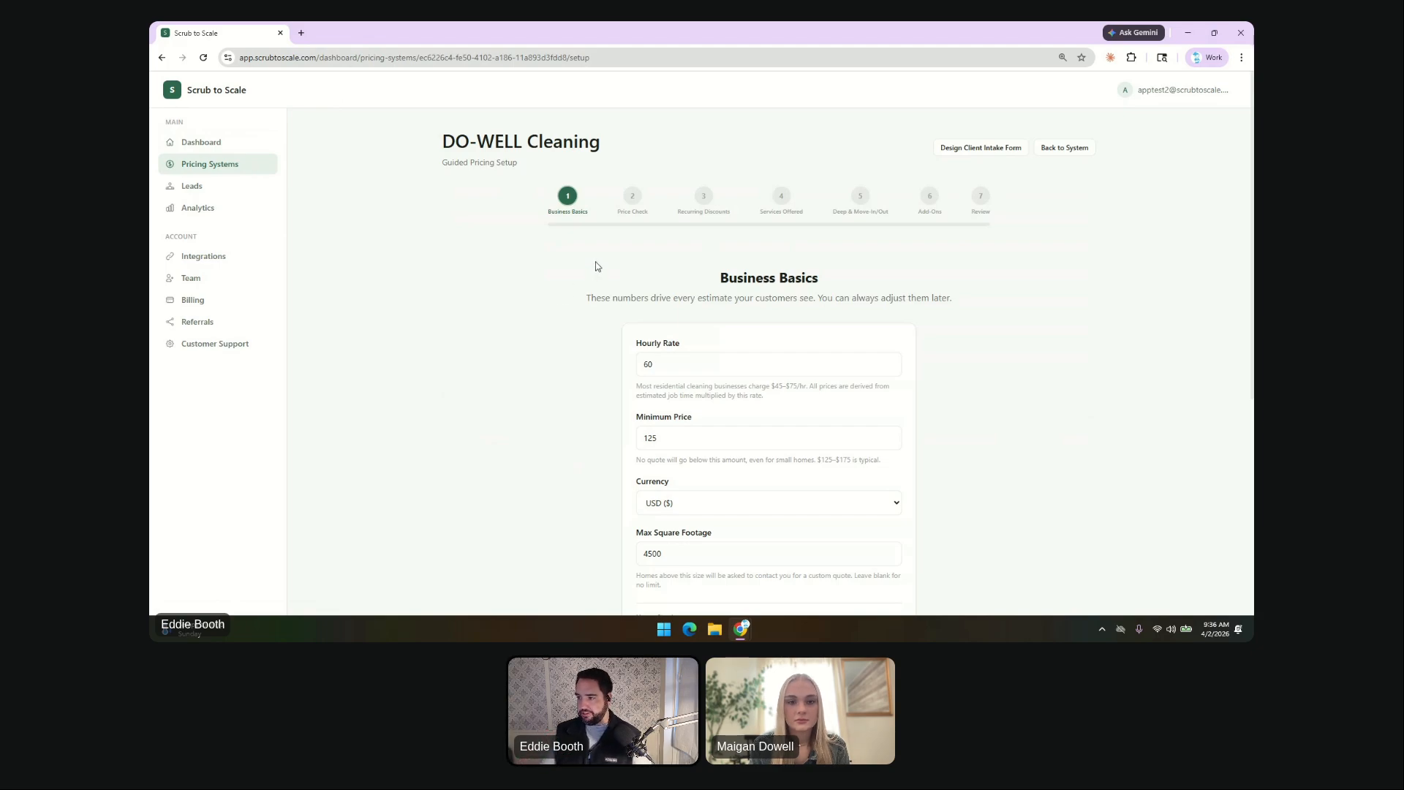
Review the hourly rate and minimum price in Business Basics and choose USD ($) as the currency.
{"action": "scroll", "coordinate": [661, 259], "scroll_direction": "down", "scroll_amount": 2}
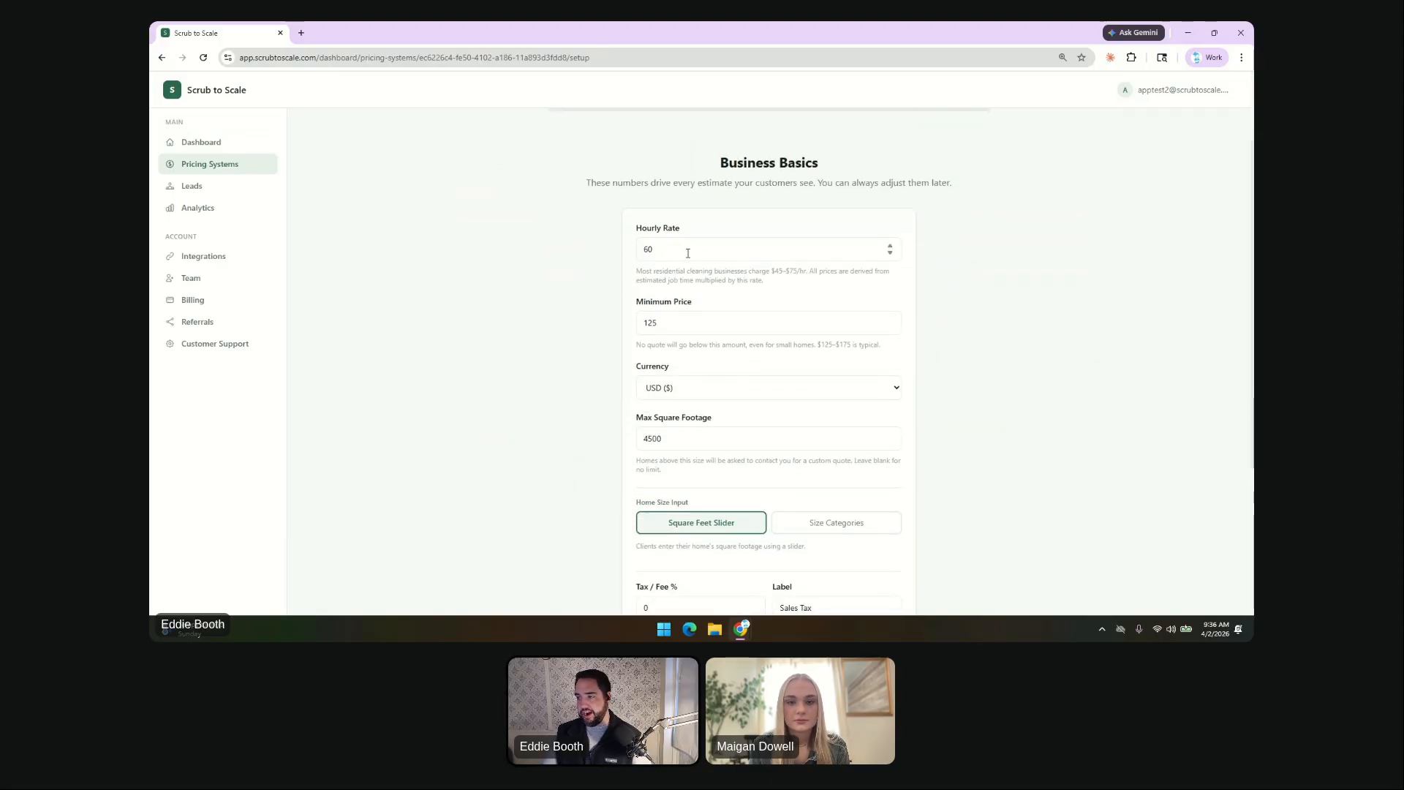
{"action": "scroll", "coordinate": [687, 253], "scroll_direction": "down", "scroll_amount": 2}
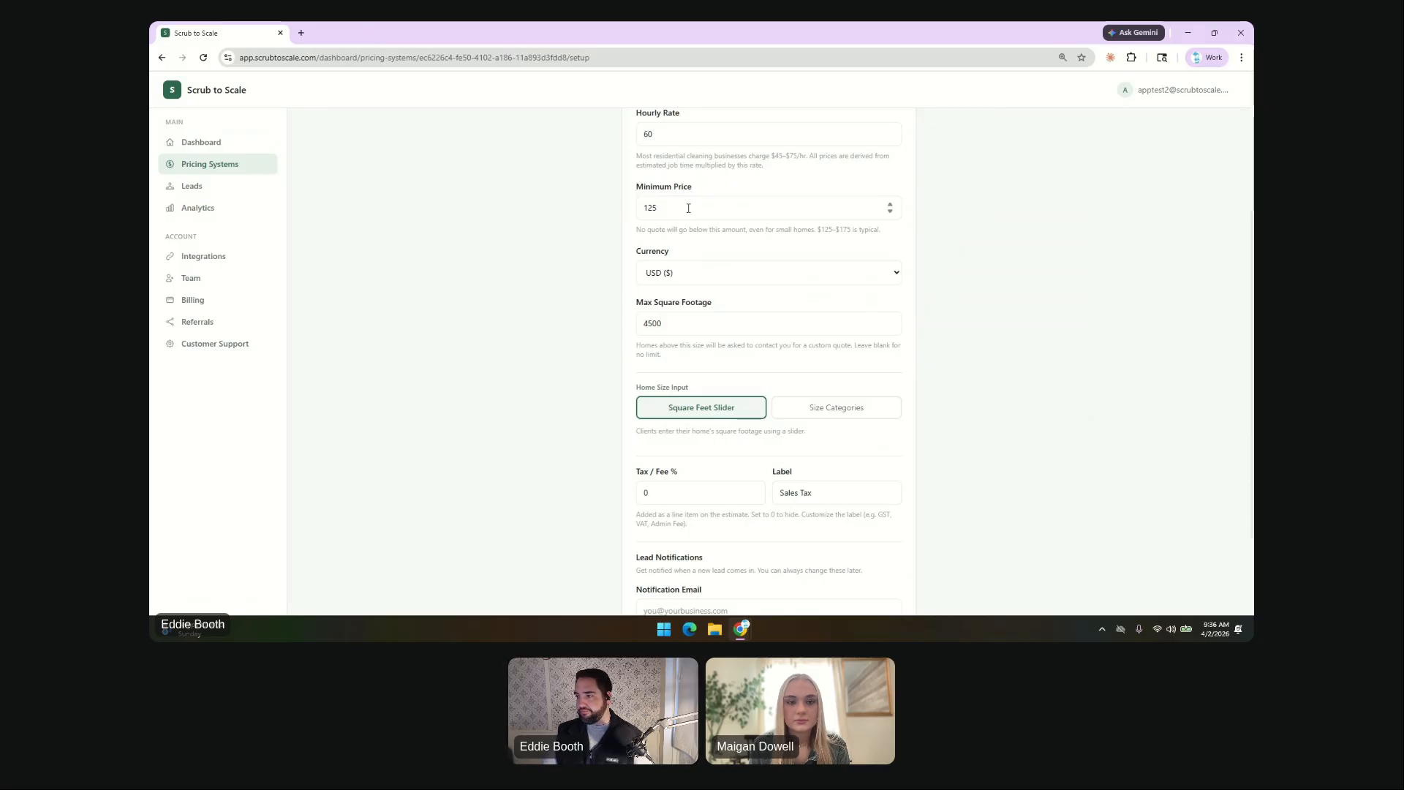
{"action": "scroll", "coordinate": [745, 271], "scroll_direction": "up", "scroll_amount": 1}
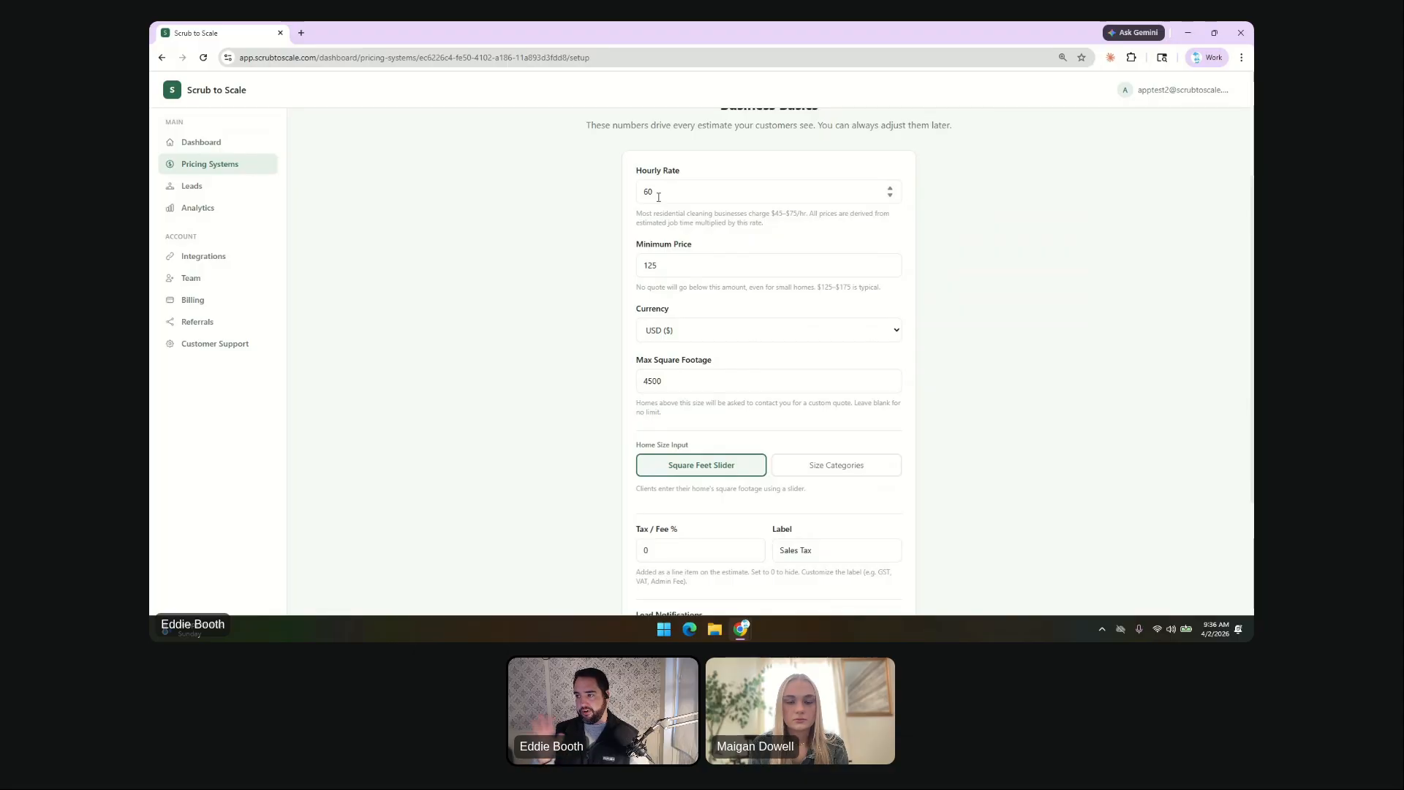
{"action": "scroll", "coordinate": [658, 198], "scroll_direction": "down", "scroll_amount": 1}
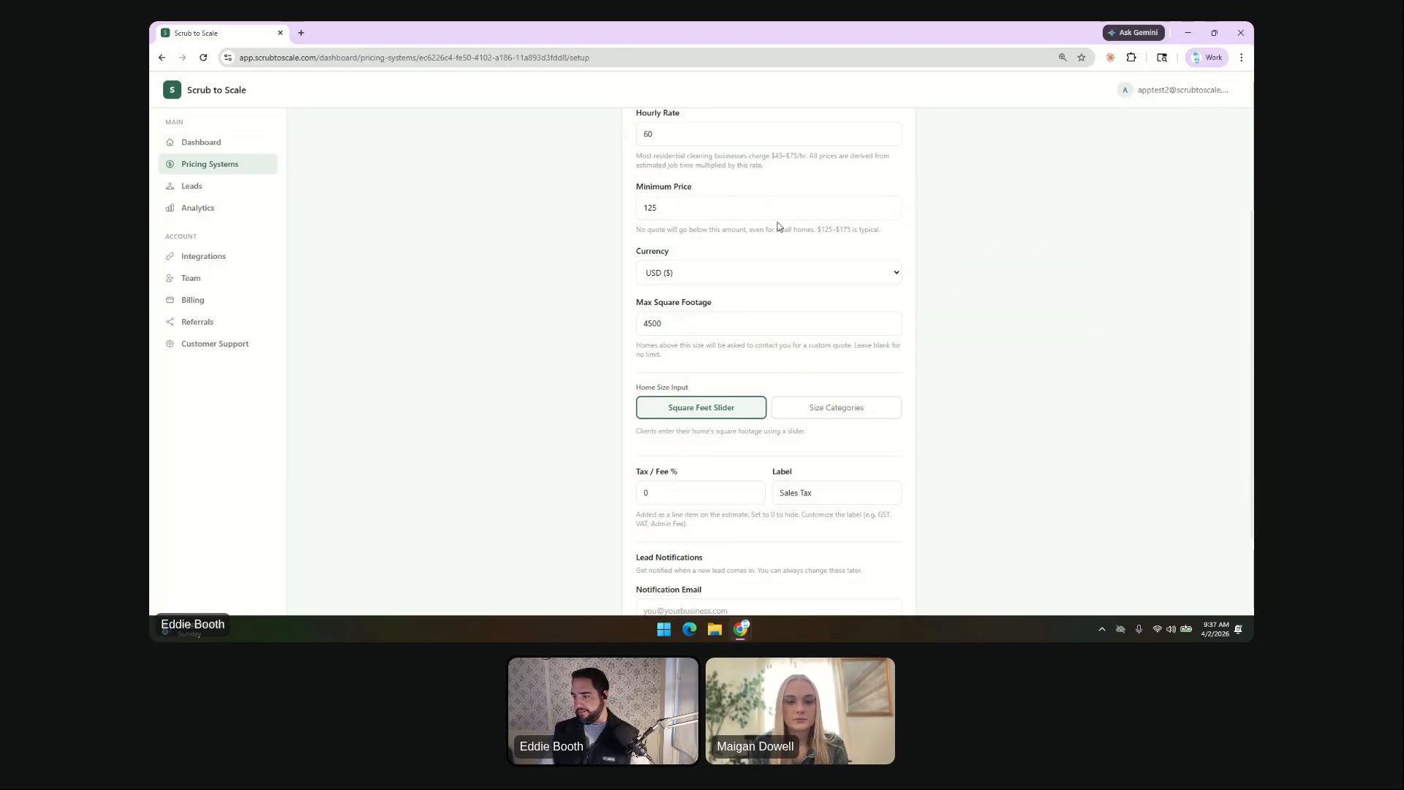
{"action": "left_click", "coordinate": [728, 274]}
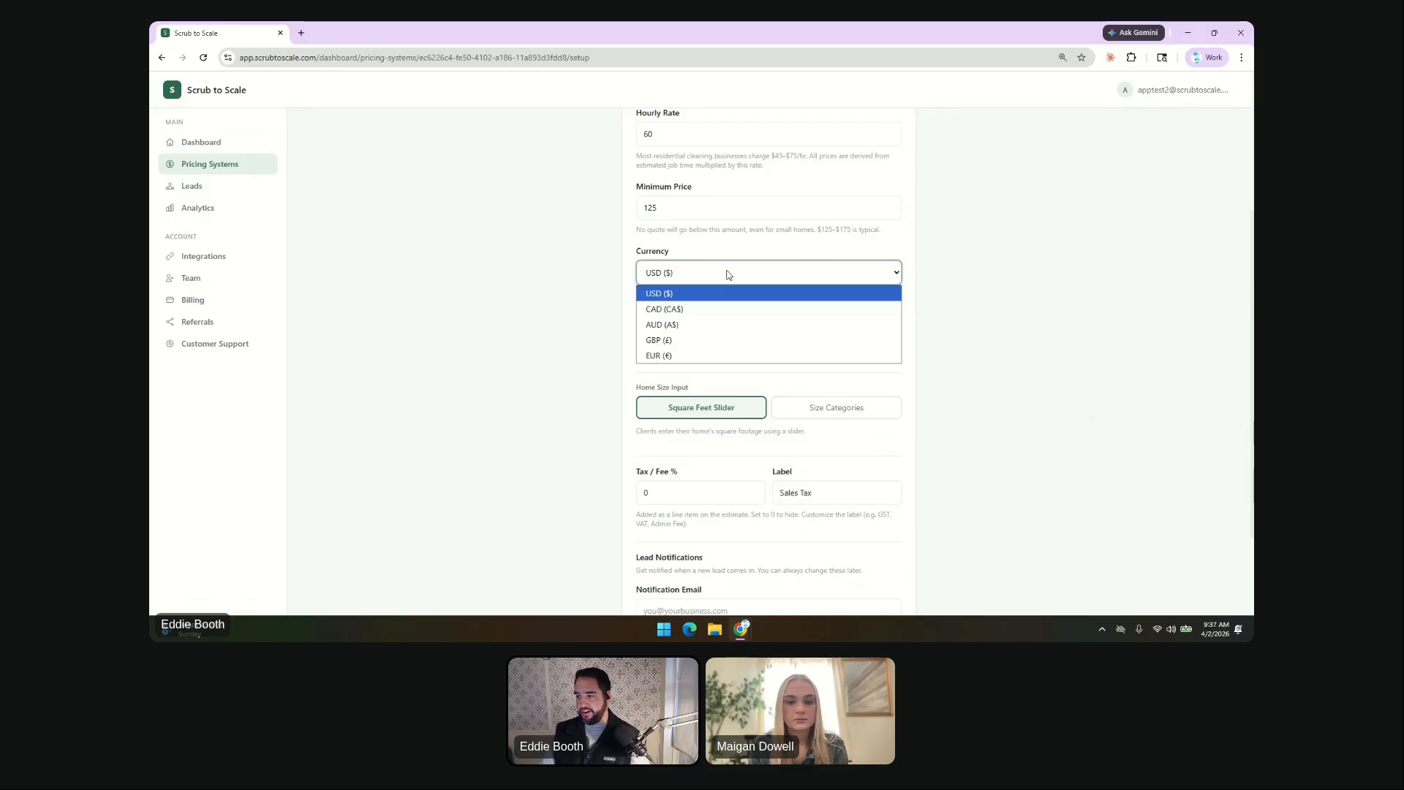
{"action": "left_click", "coordinate": [683, 294]}
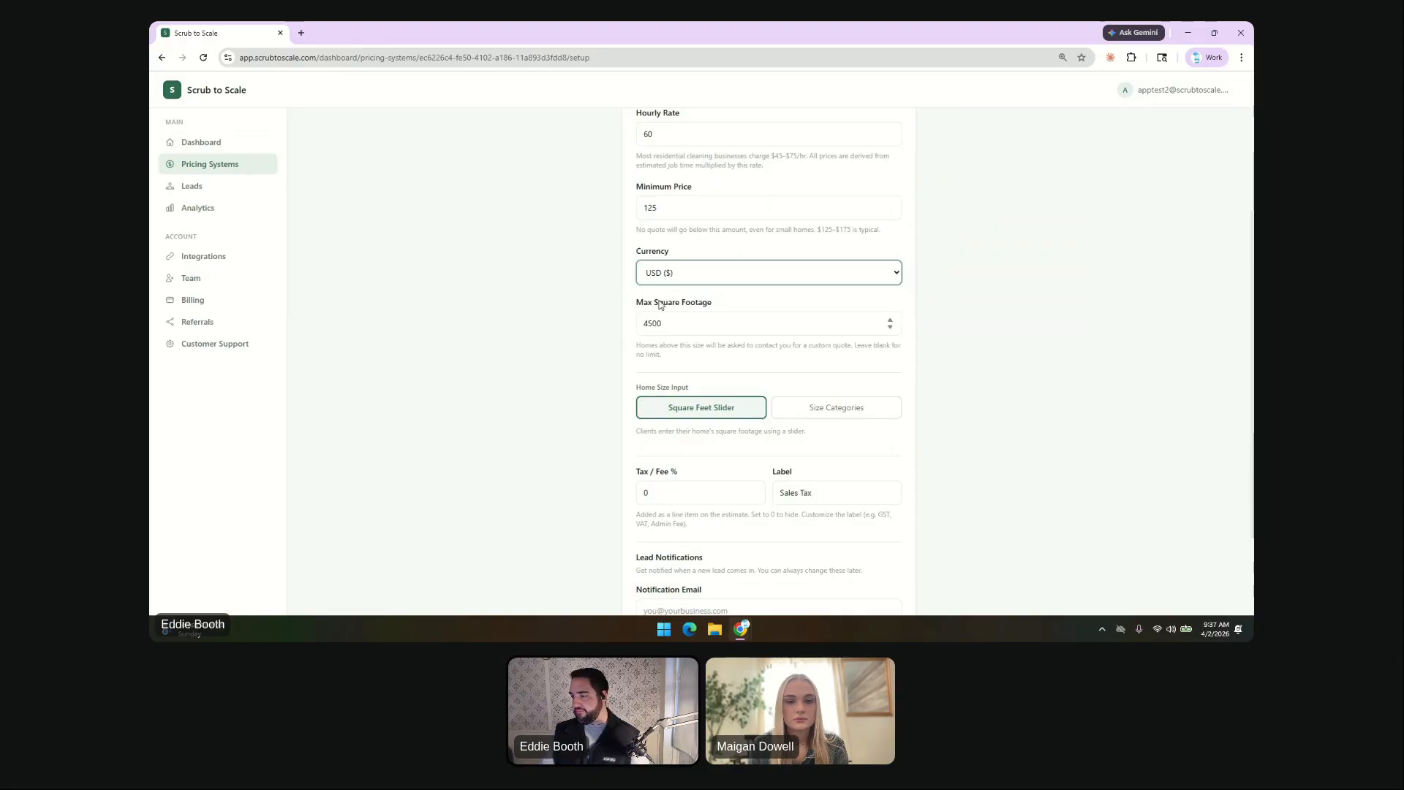
Set the maximum square footage to 4400.
{"action": "scroll", "coordinate": [677, 324], "scroll_direction": "down", "scroll_amount": 1}
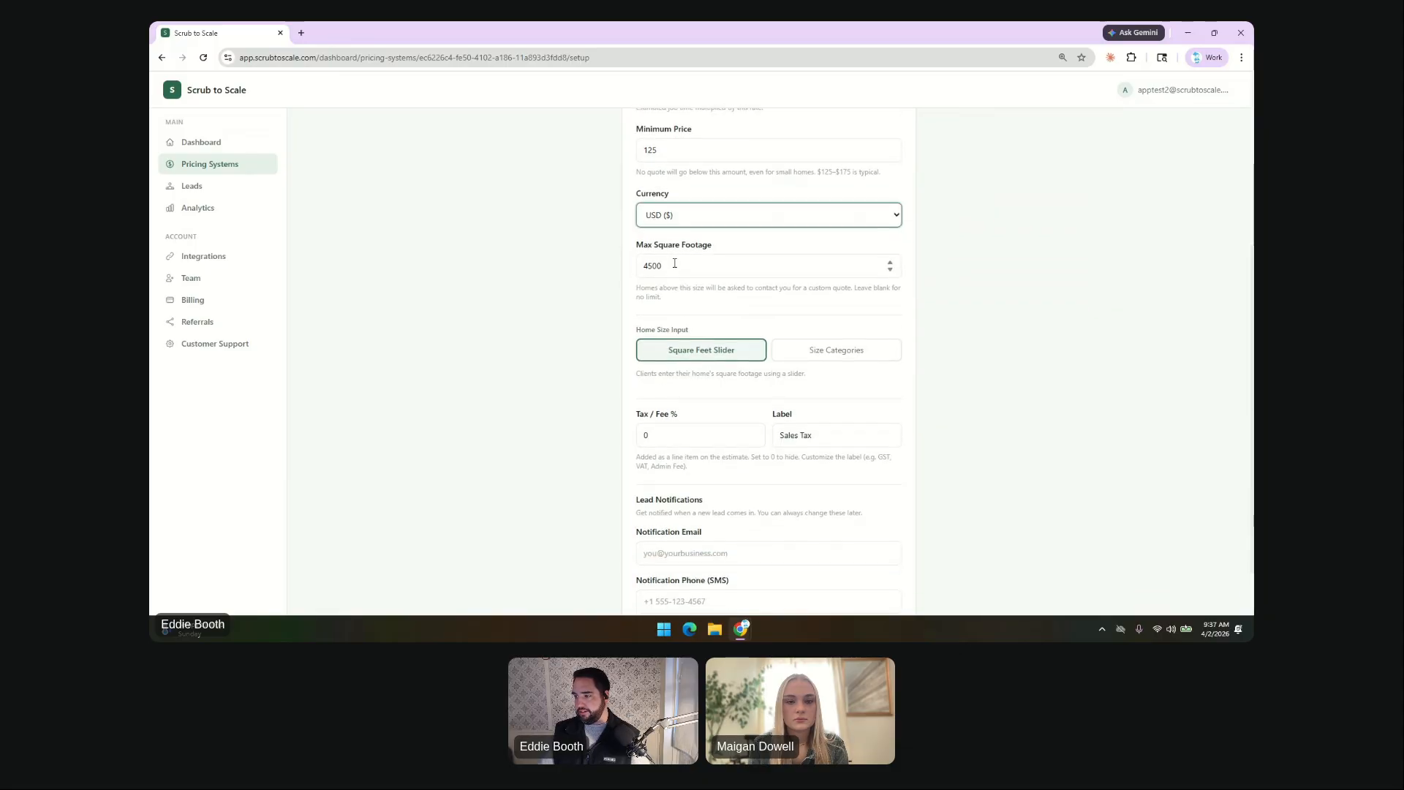
{"action": "left_click", "coordinate": [674, 265]}
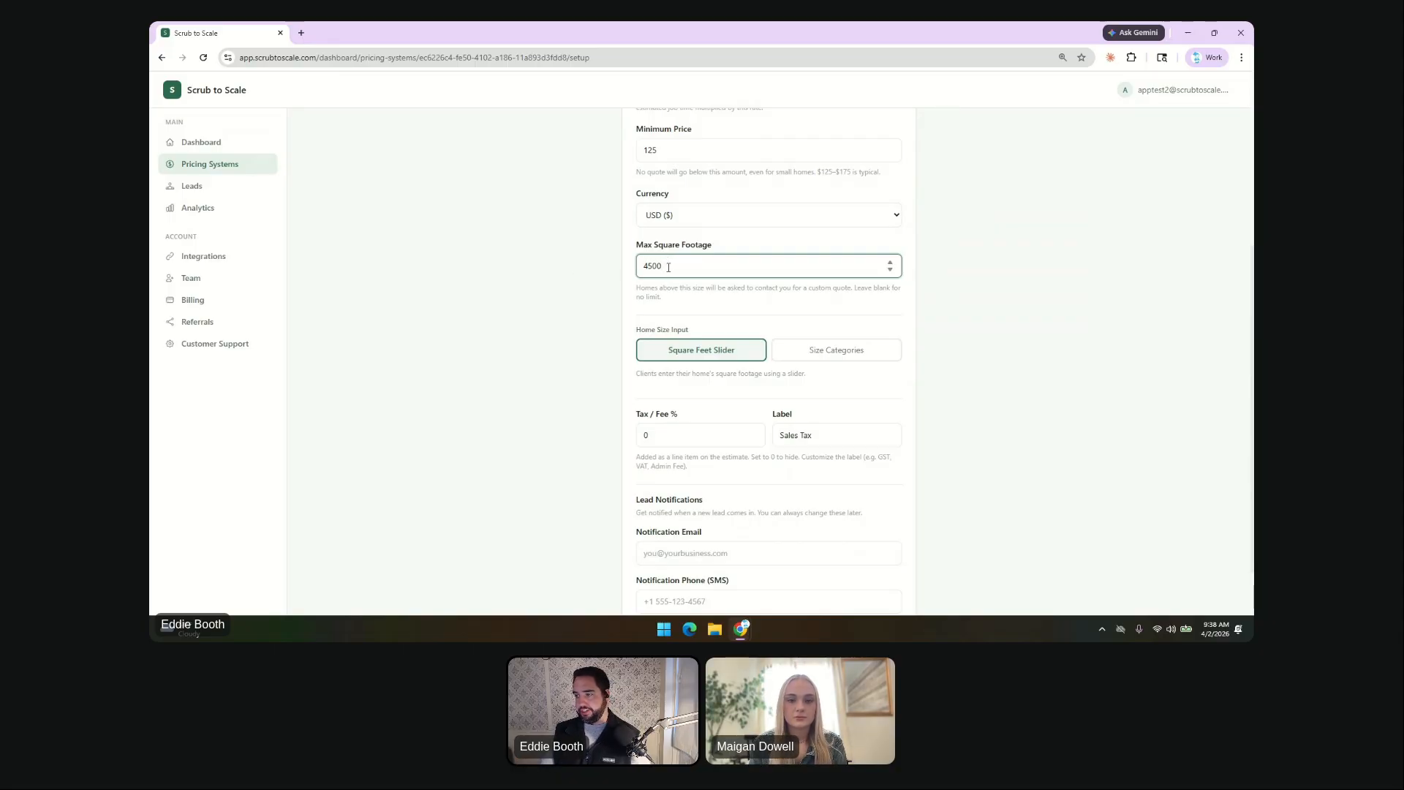
{"action": "scroll", "coordinate": [670, 264], "scroll_direction": "down", "scroll_amount": 2}
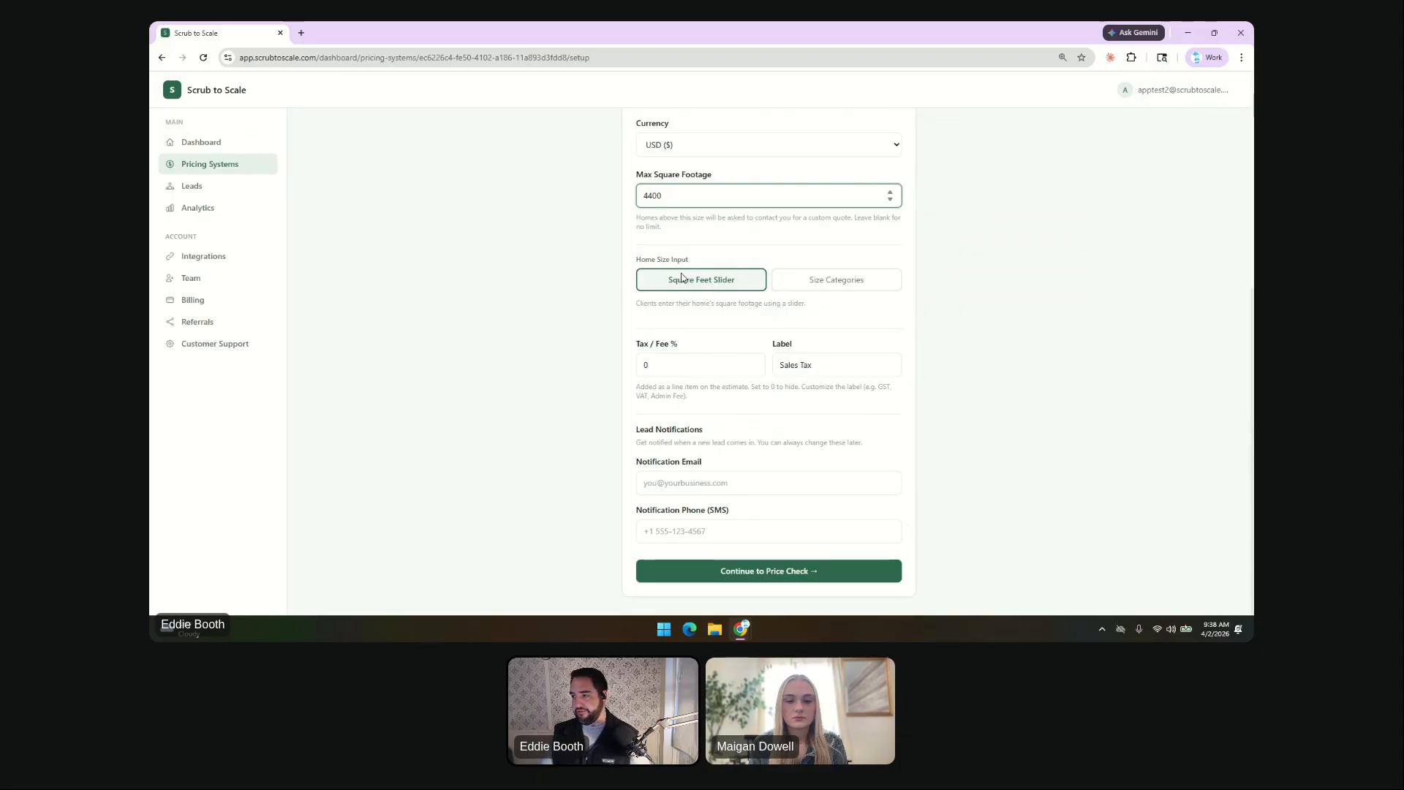
Try the Size Categories option for the home size input and return to the Square Feet Slider.
{"action": "left_click", "coordinate": [807, 285]}
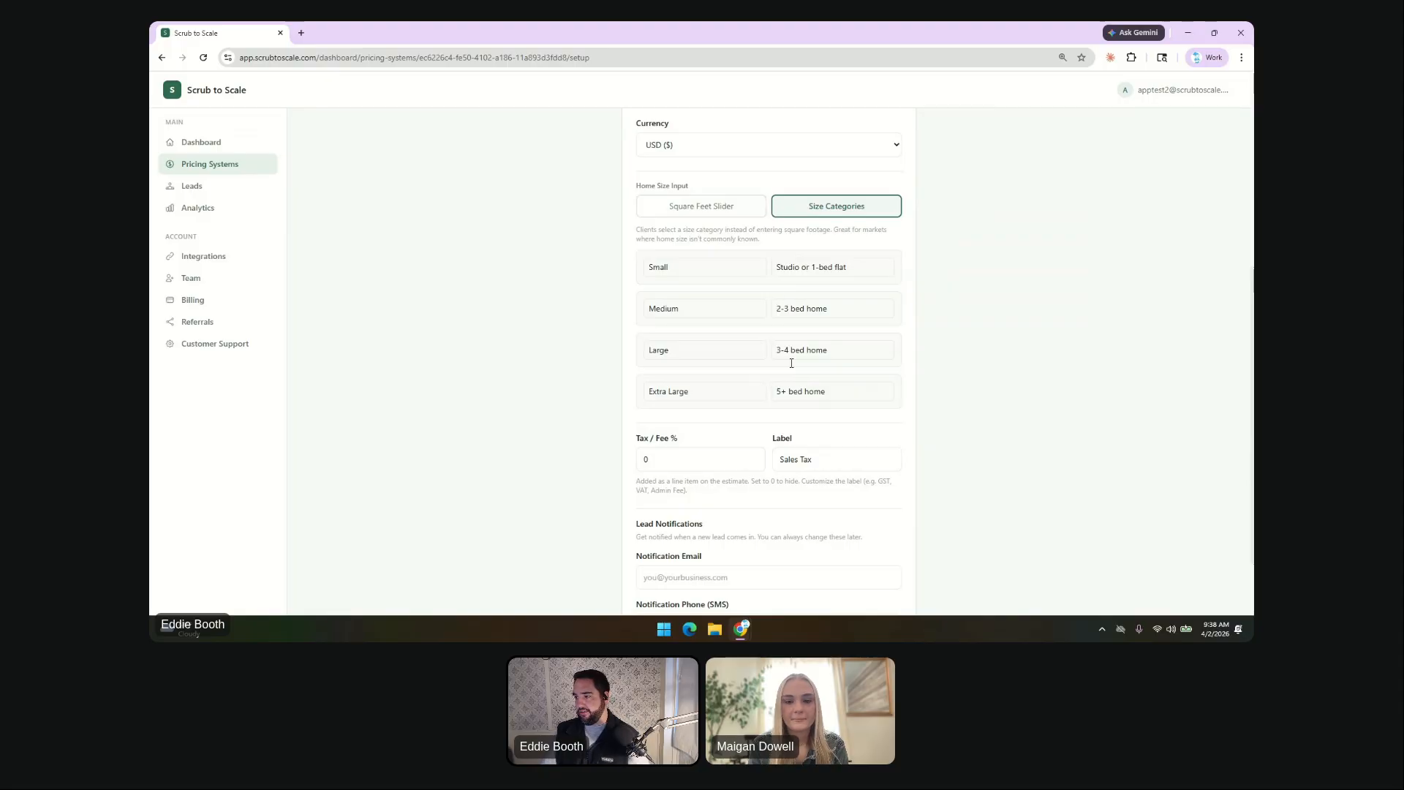
{"action": "left_click", "coordinate": [710, 207]}
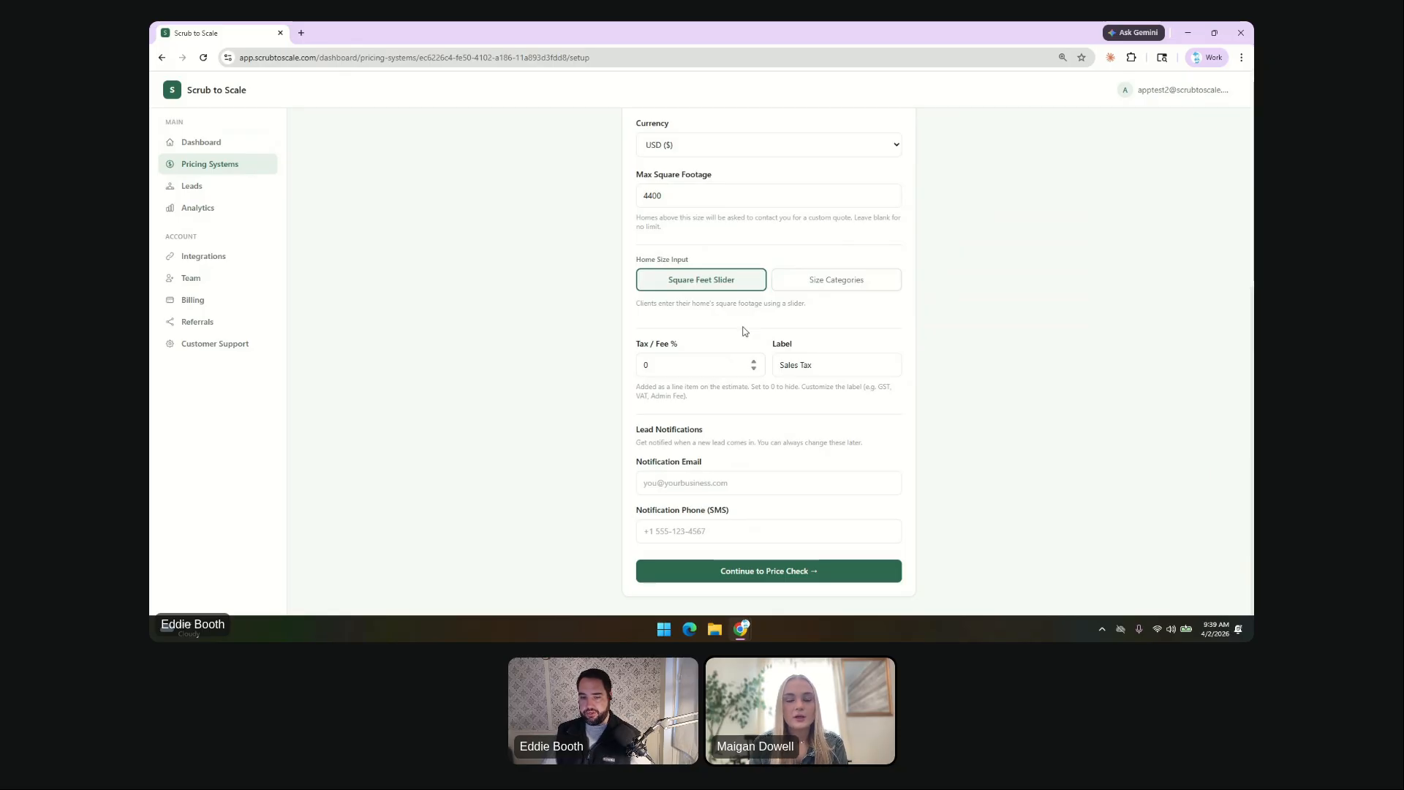
{"action": "left_click", "coordinate": [797, 279]}
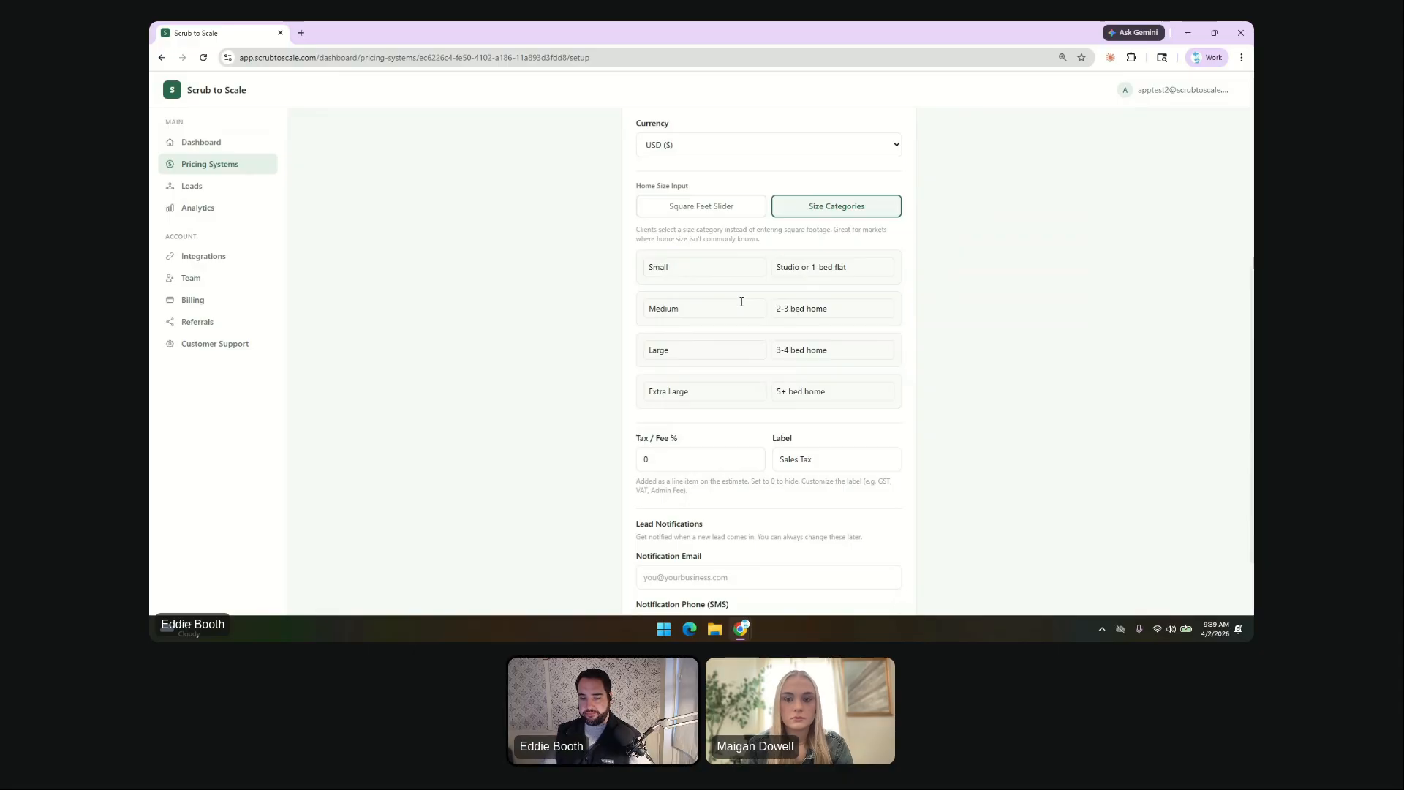
{"action": "left_click", "coordinate": [701, 212]}
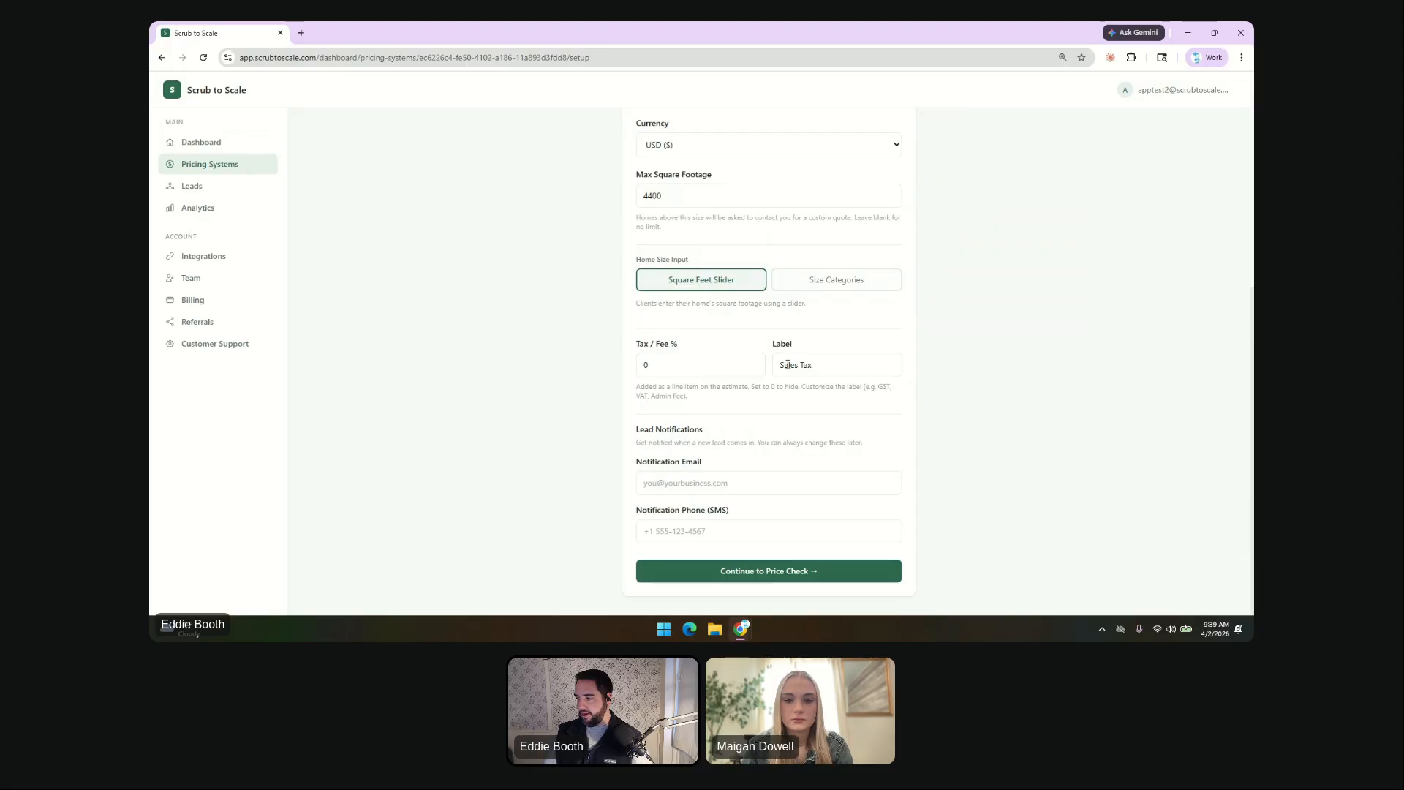
Set the sales tax percentage to 5.25.
{"action": "double_click", "coordinate": [644, 365]}
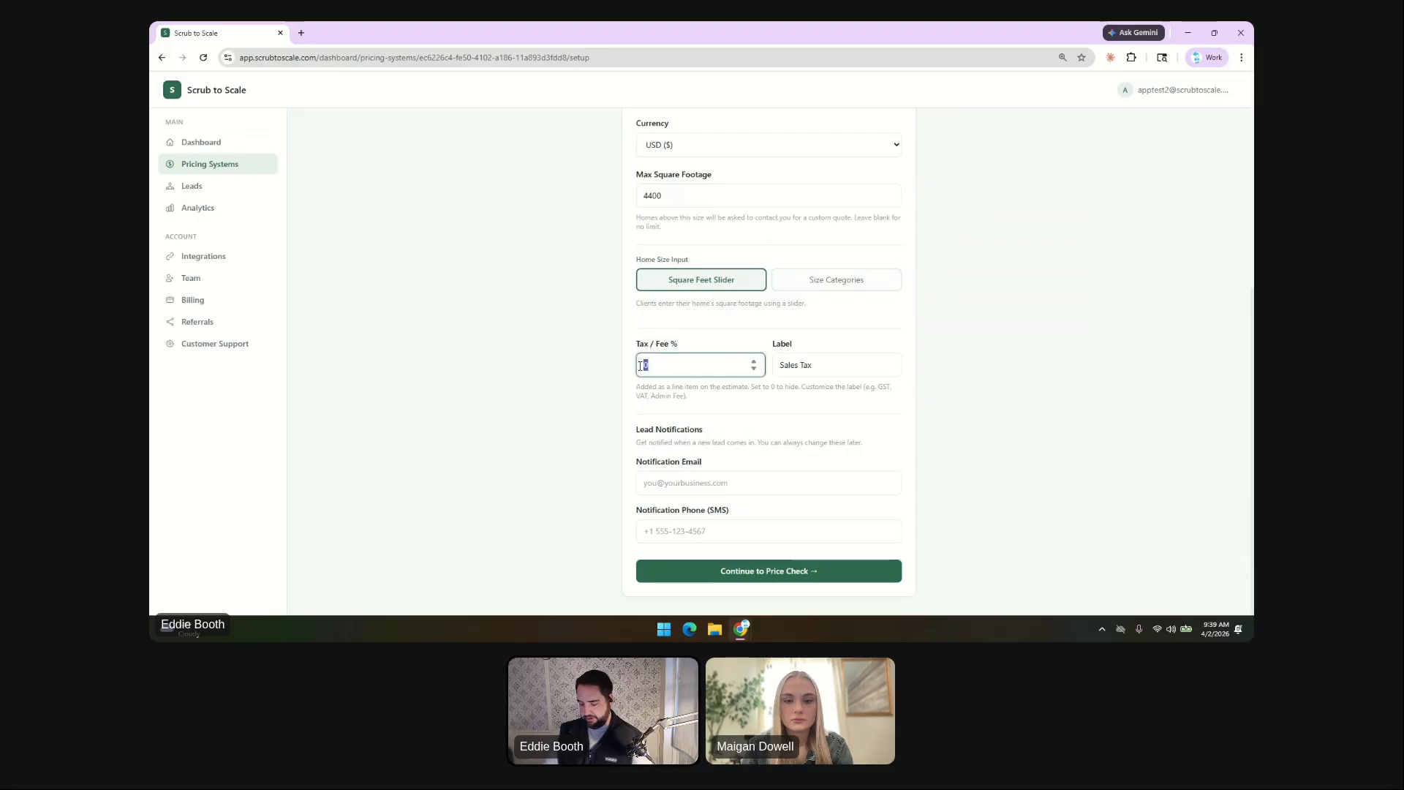
{"action": "type", "text": "5"}
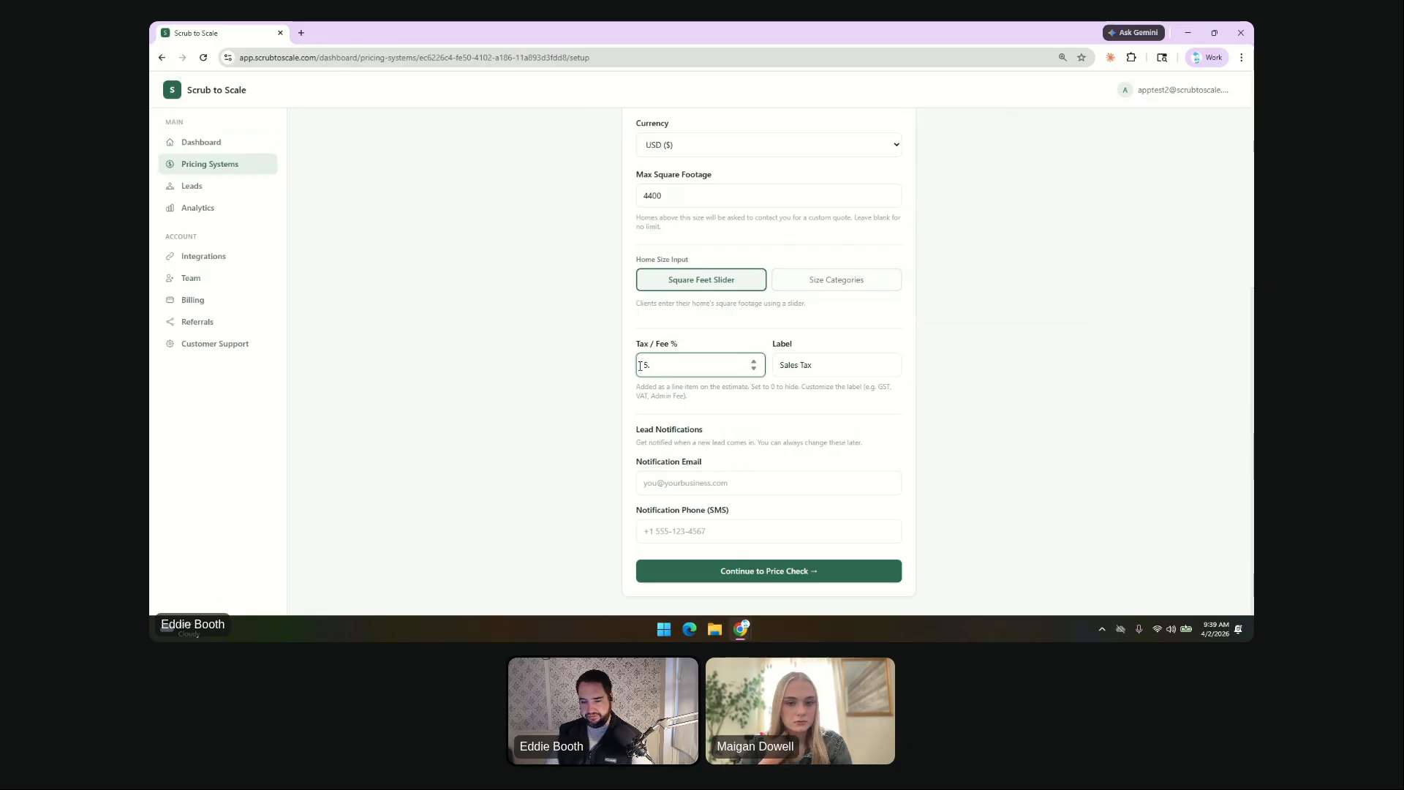
{"action": "type", "text": "."}
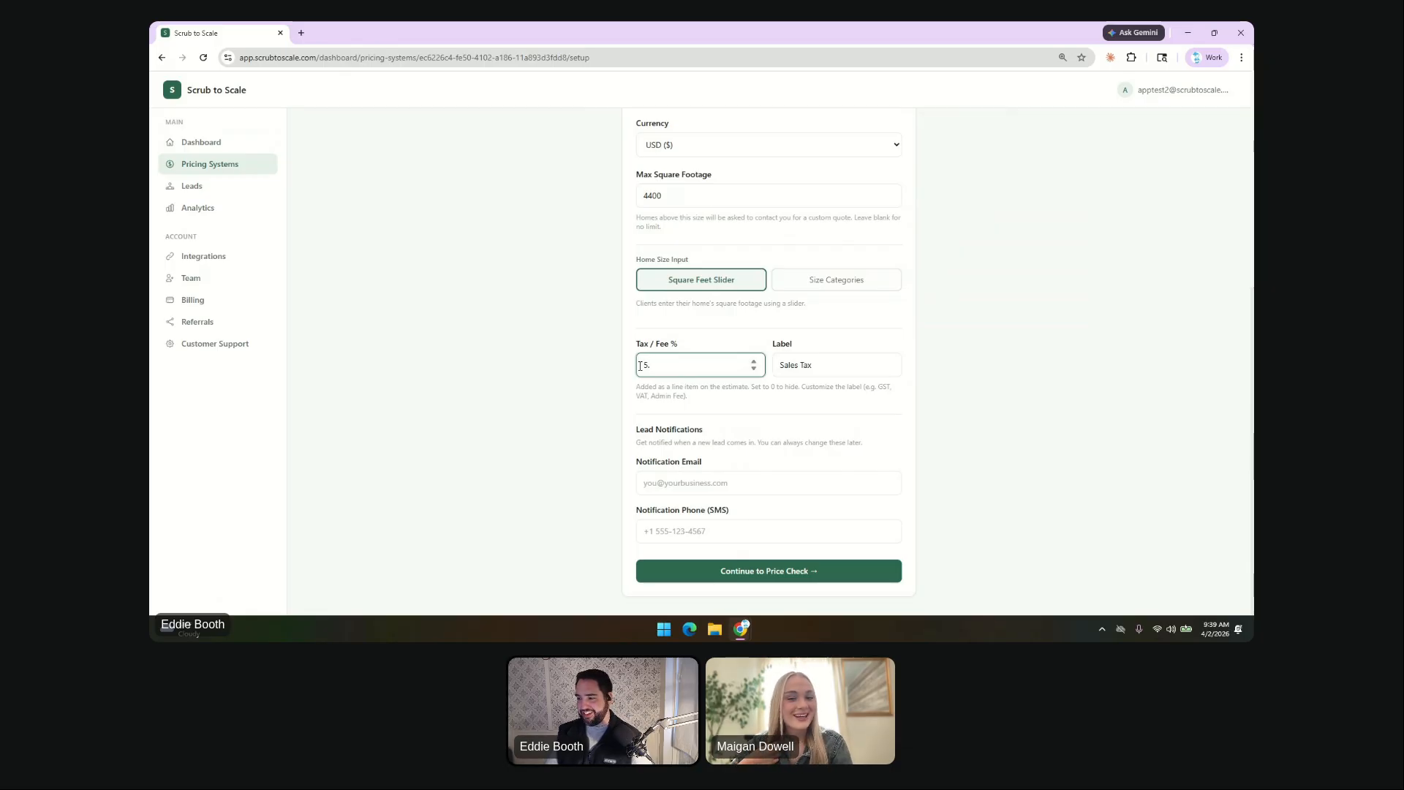
{"action": "type", "text": "25"}
{"action": "left_click", "coordinate": [596, 380]}
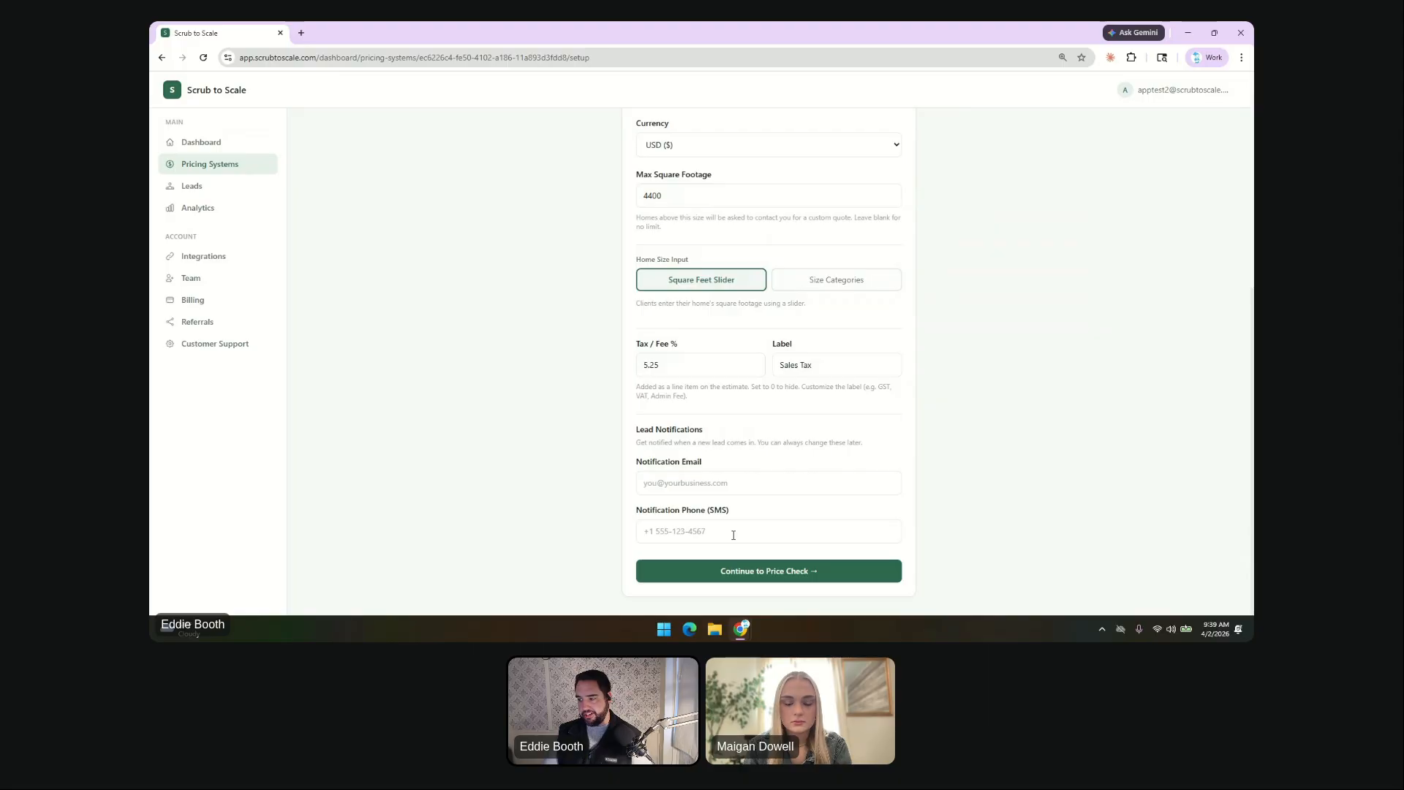
Fill in the lead notification email and the SMS notification phone number, without the phone's country code prefix.
{"action": "left_click", "coordinate": [724, 483]}
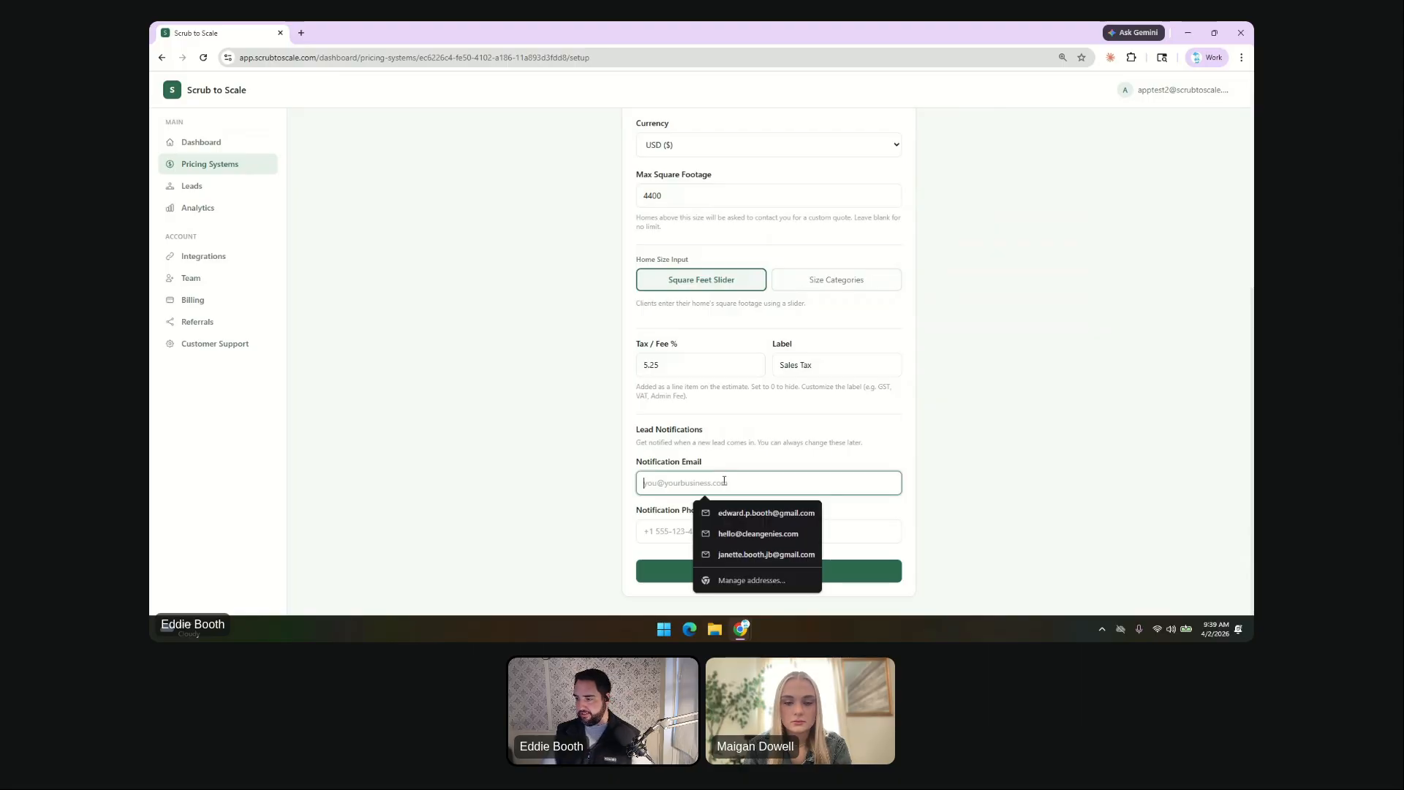
{"action": "left_click", "coordinate": [758, 533]}
{"action": "left_click", "coordinate": [707, 530]}
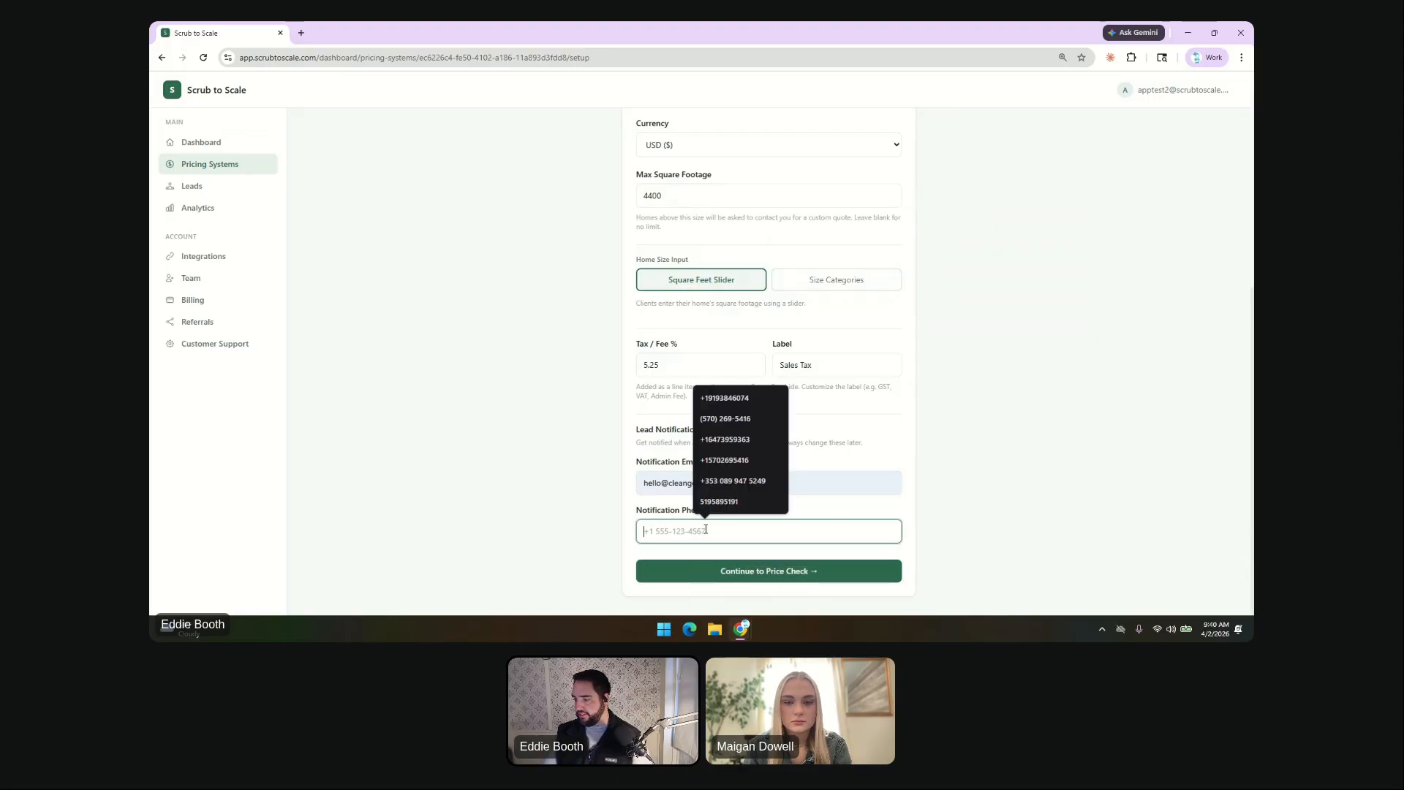
{"action": "left_click", "coordinate": [728, 460]}
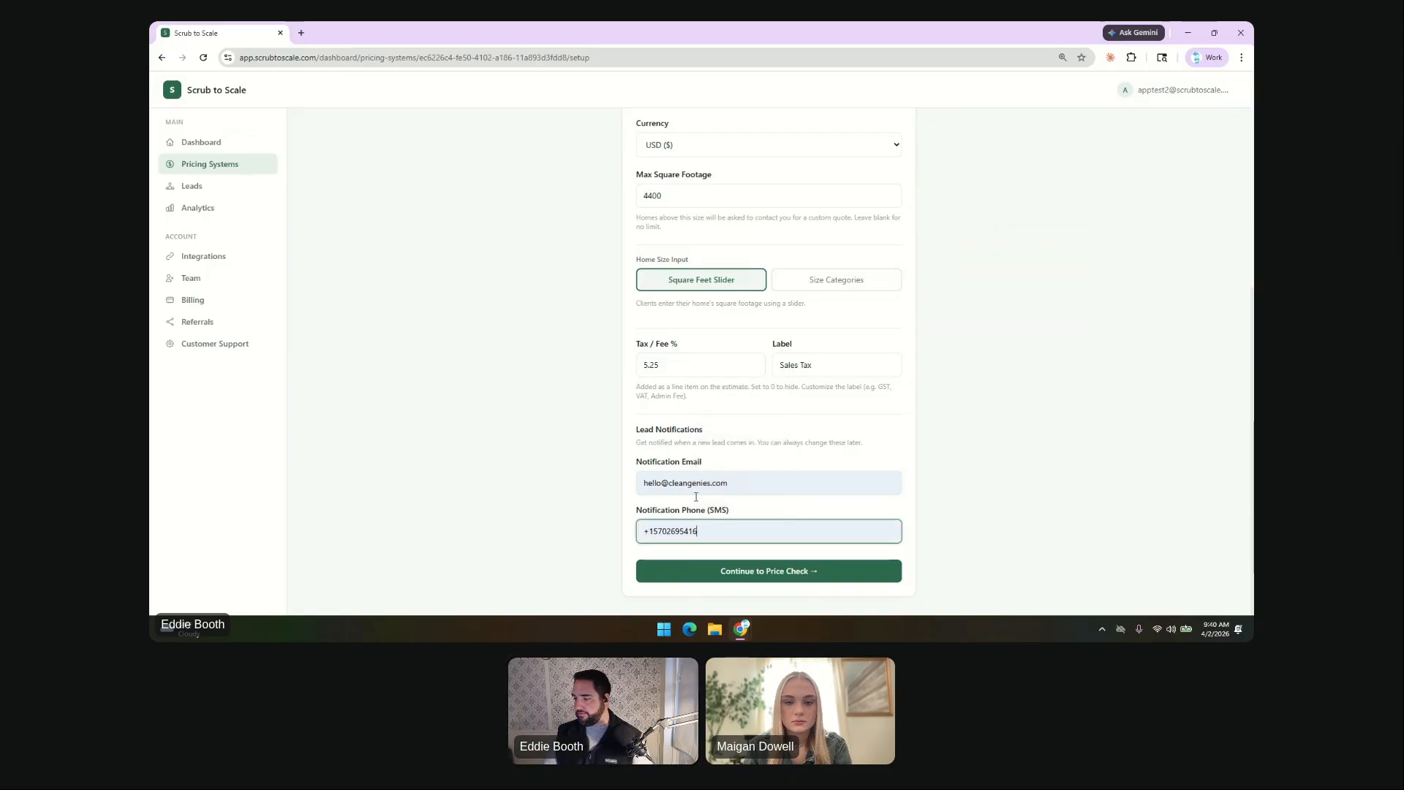
{"action": "left_click_drag", "start_coordinate": [654, 531], "coordinate": [583, 522]}
{"action": "key", "text": "BackSpace"}
{"action": "left_click", "coordinate": [583, 522]}
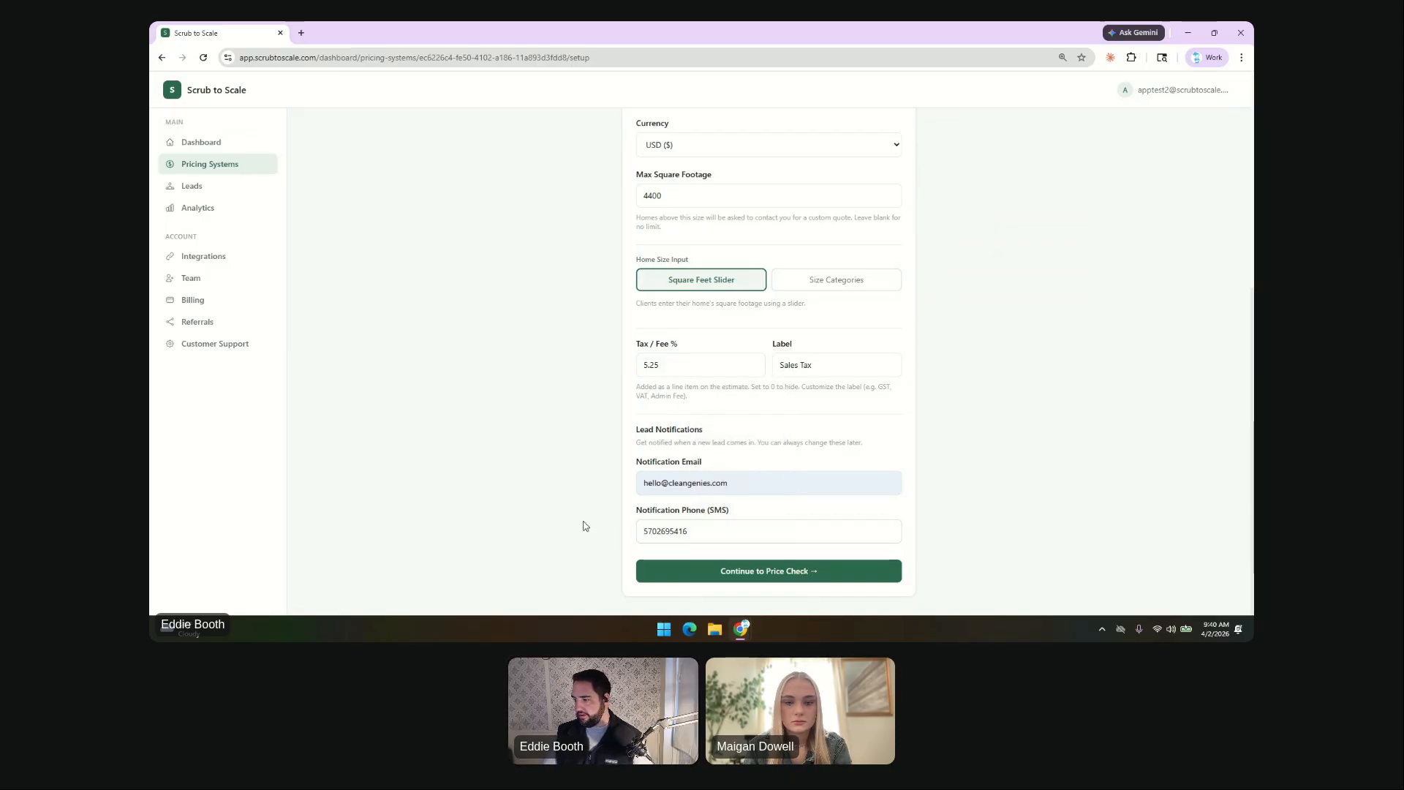
{"action": "left_click", "coordinate": [820, 488]}
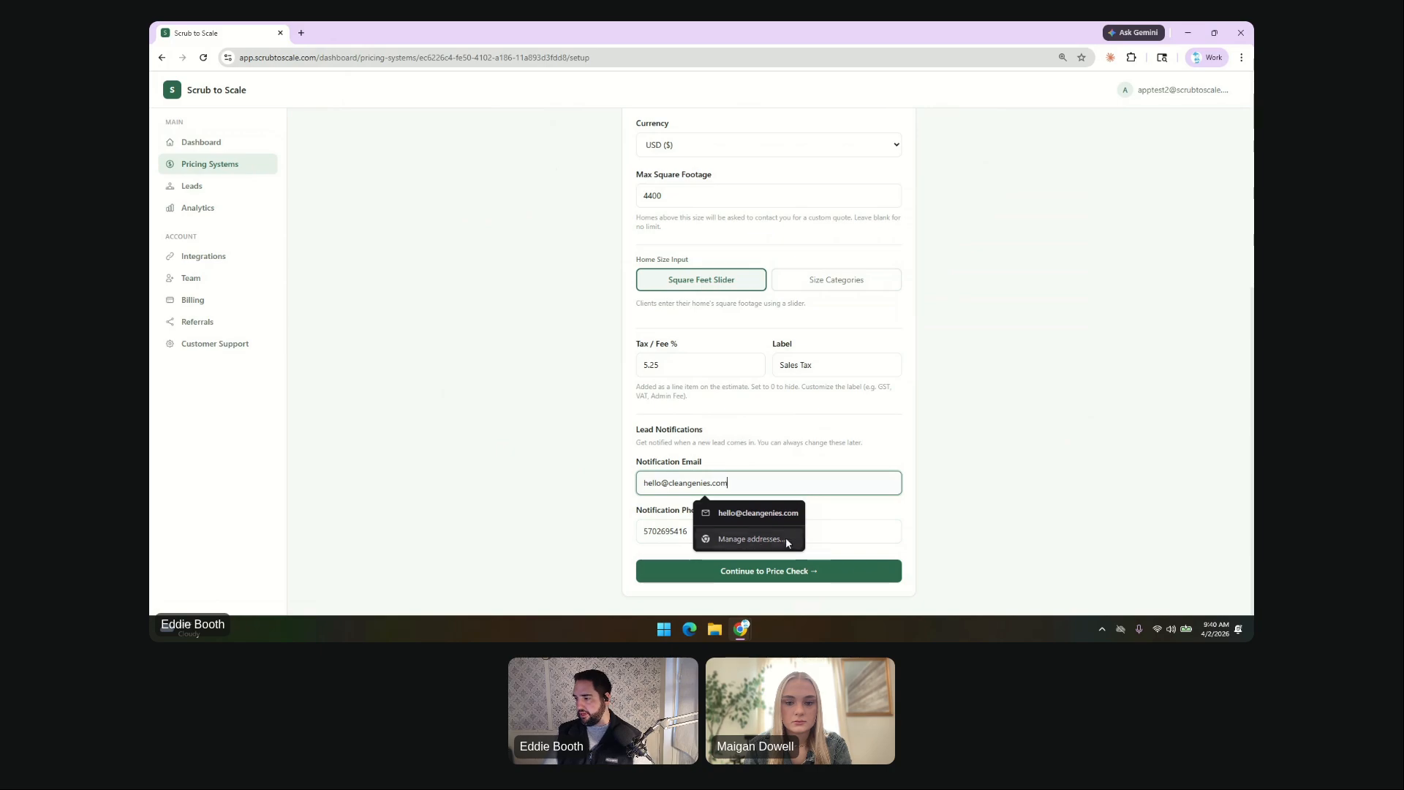
{"action": "left_click", "coordinate": [855, 540]}
Continue to the Price Check stage and dismiss its introductory notice.
{"action": "left_click", "coordinate": [803, 576]}
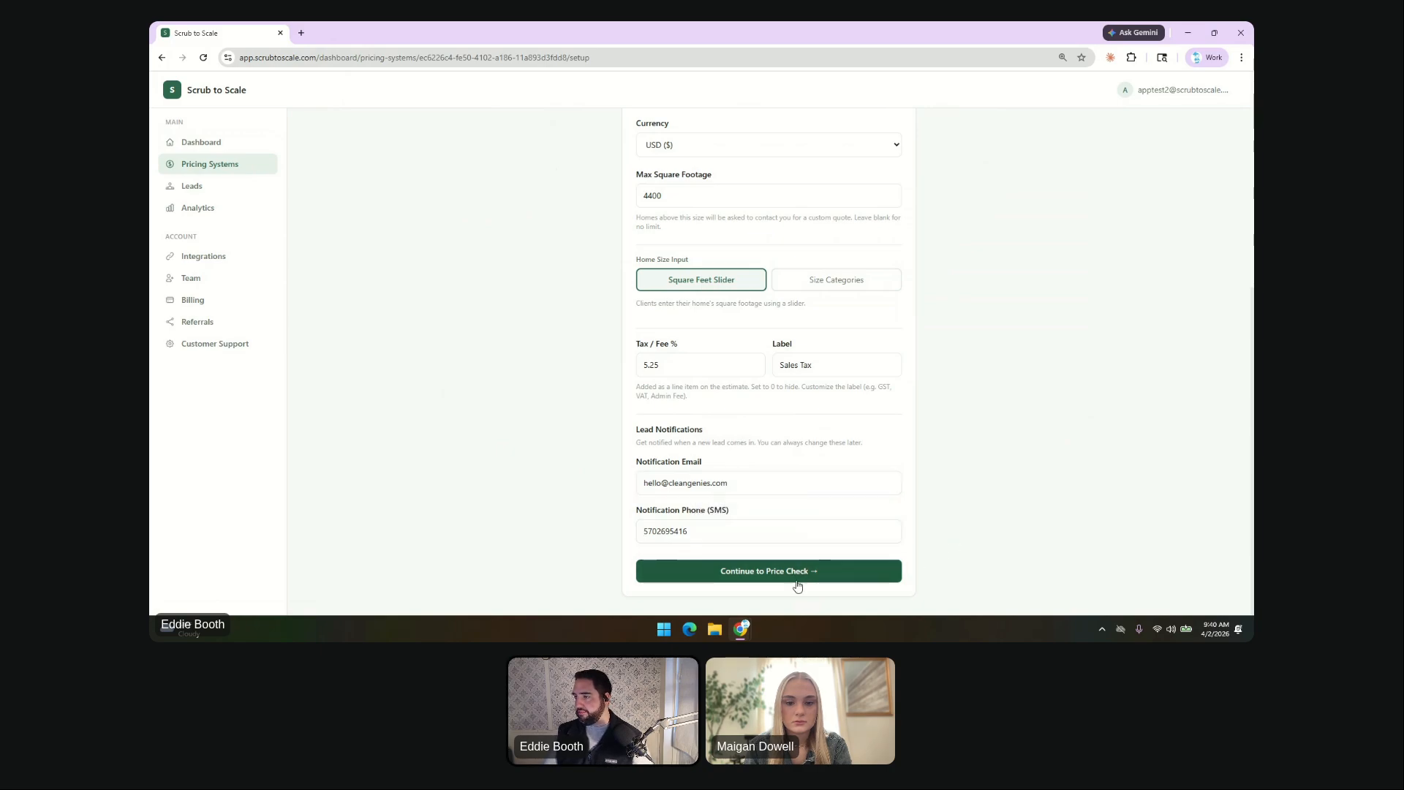
{"action": "left_click", "coordinate": [737, 565]}
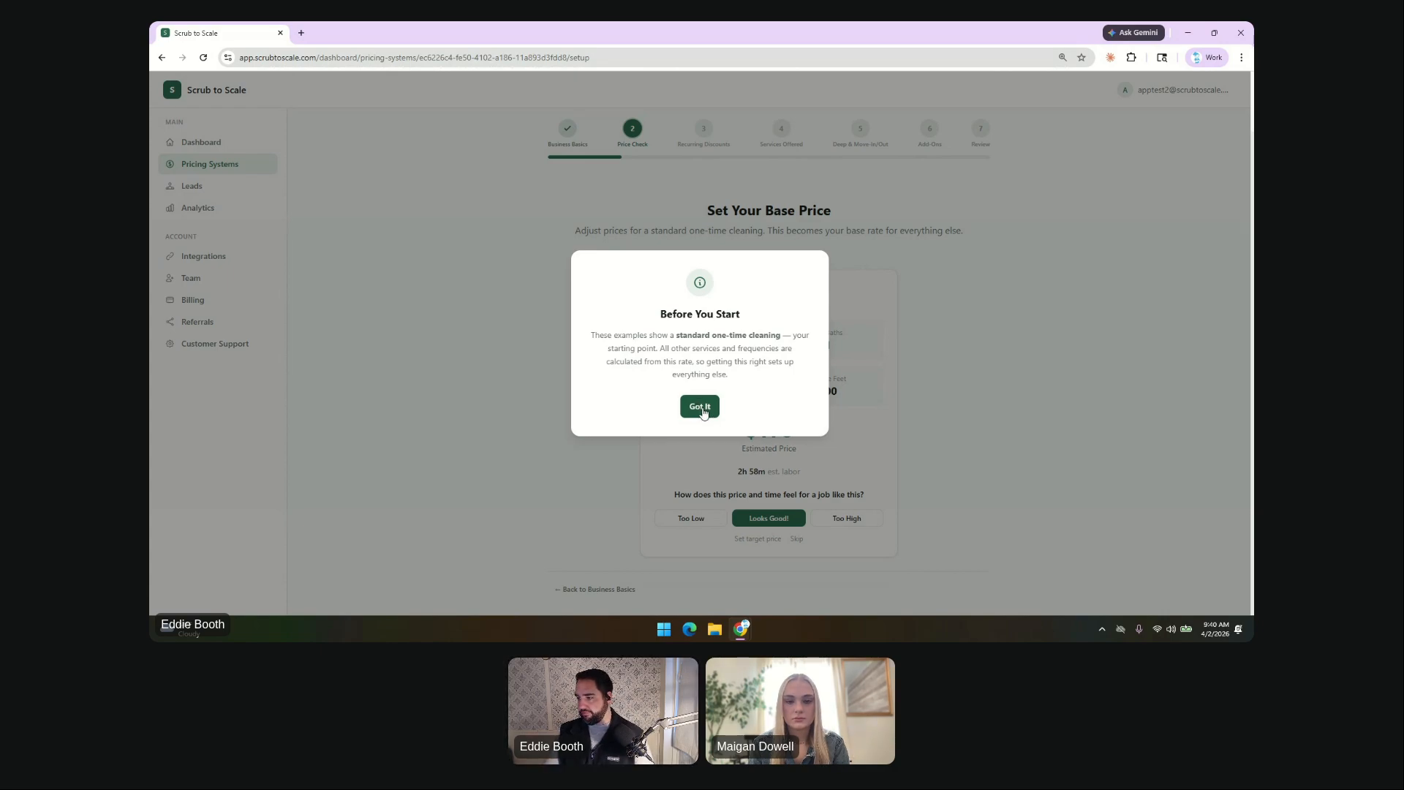
{"action": "left_click", "coordinate": [708, 413]}
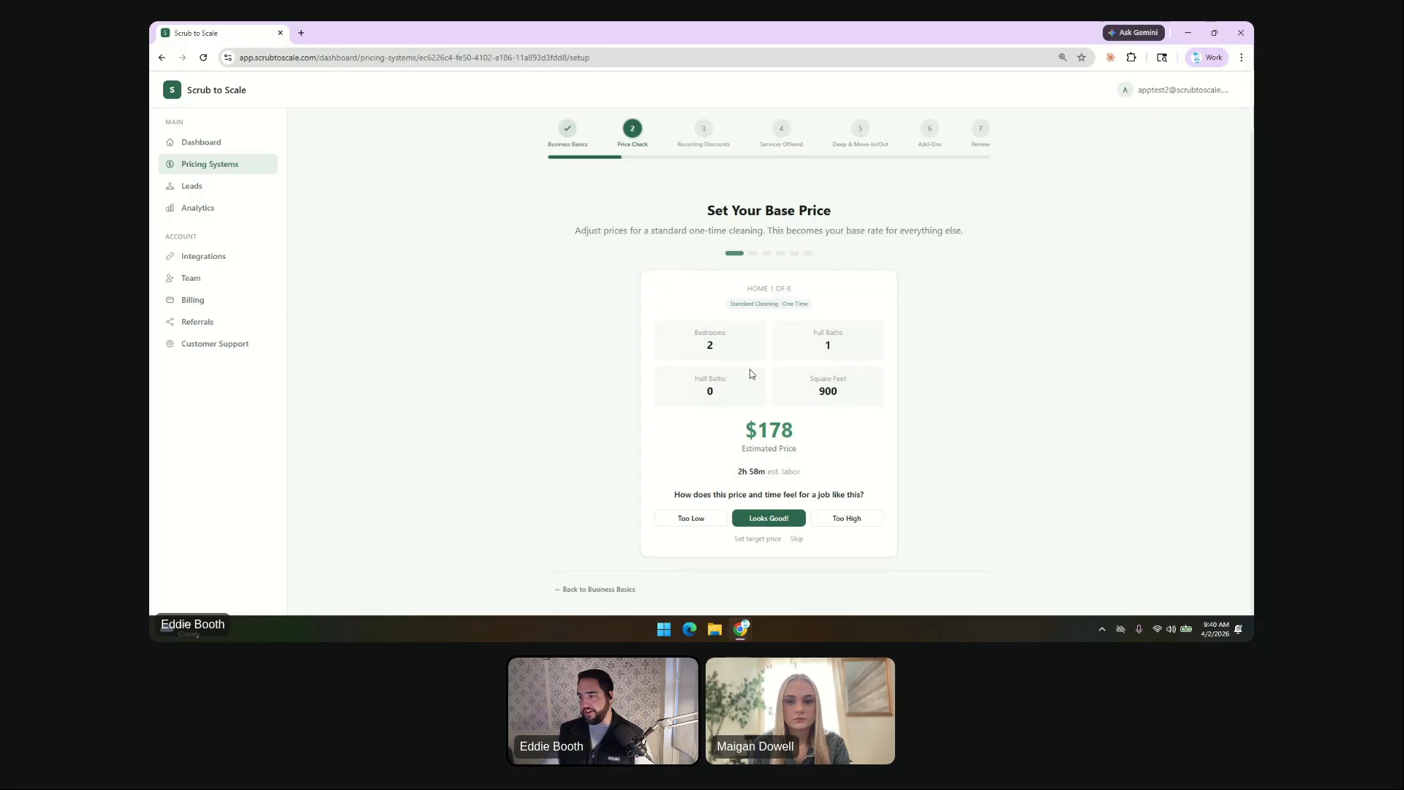
Rate the estimated price and labor time of the first sample home as "Looks Good!".
{"action": "key", "text": "ctrl+plus"}
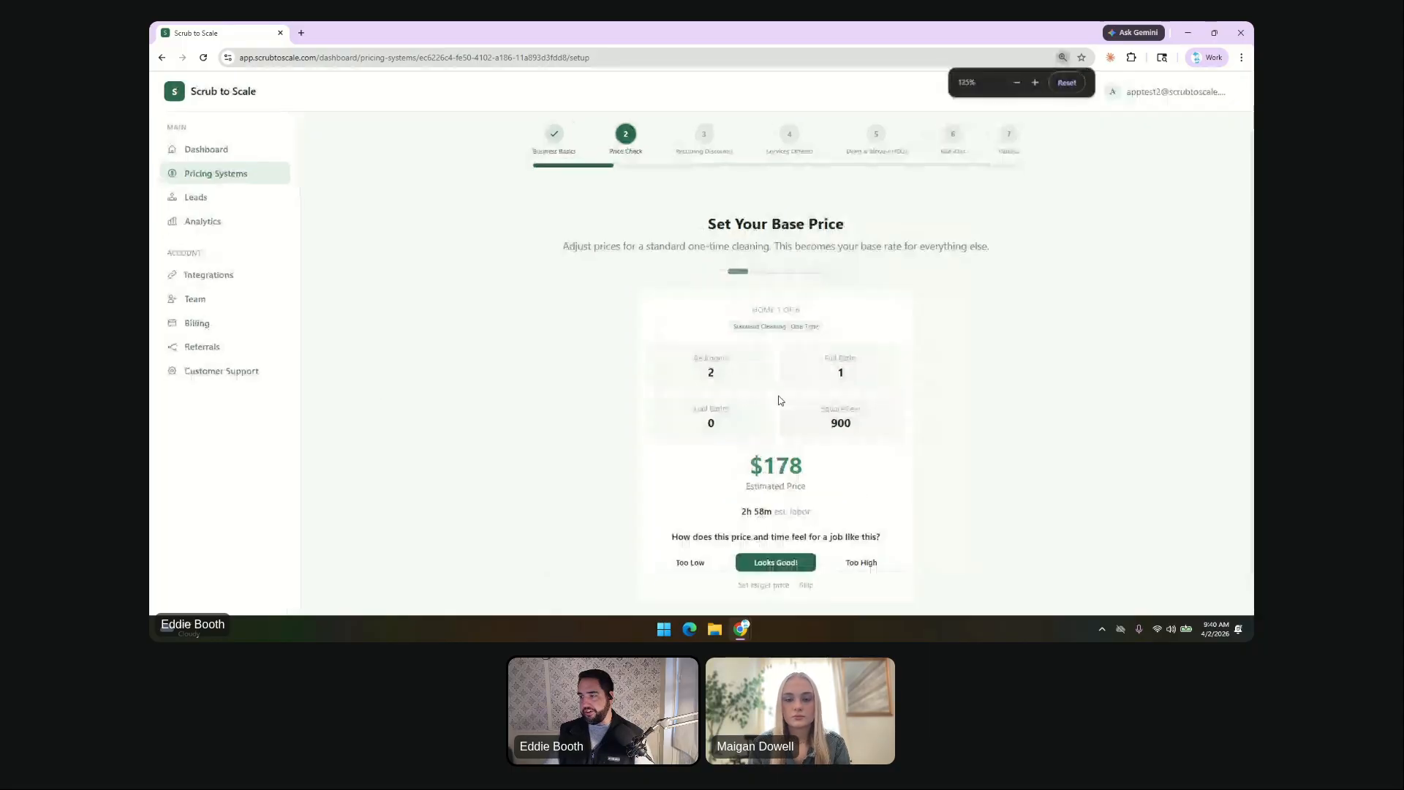
{"action": "scroll", "coordinate": [781, 406], "scroll_direction": "down", "scroll_amount": 2}
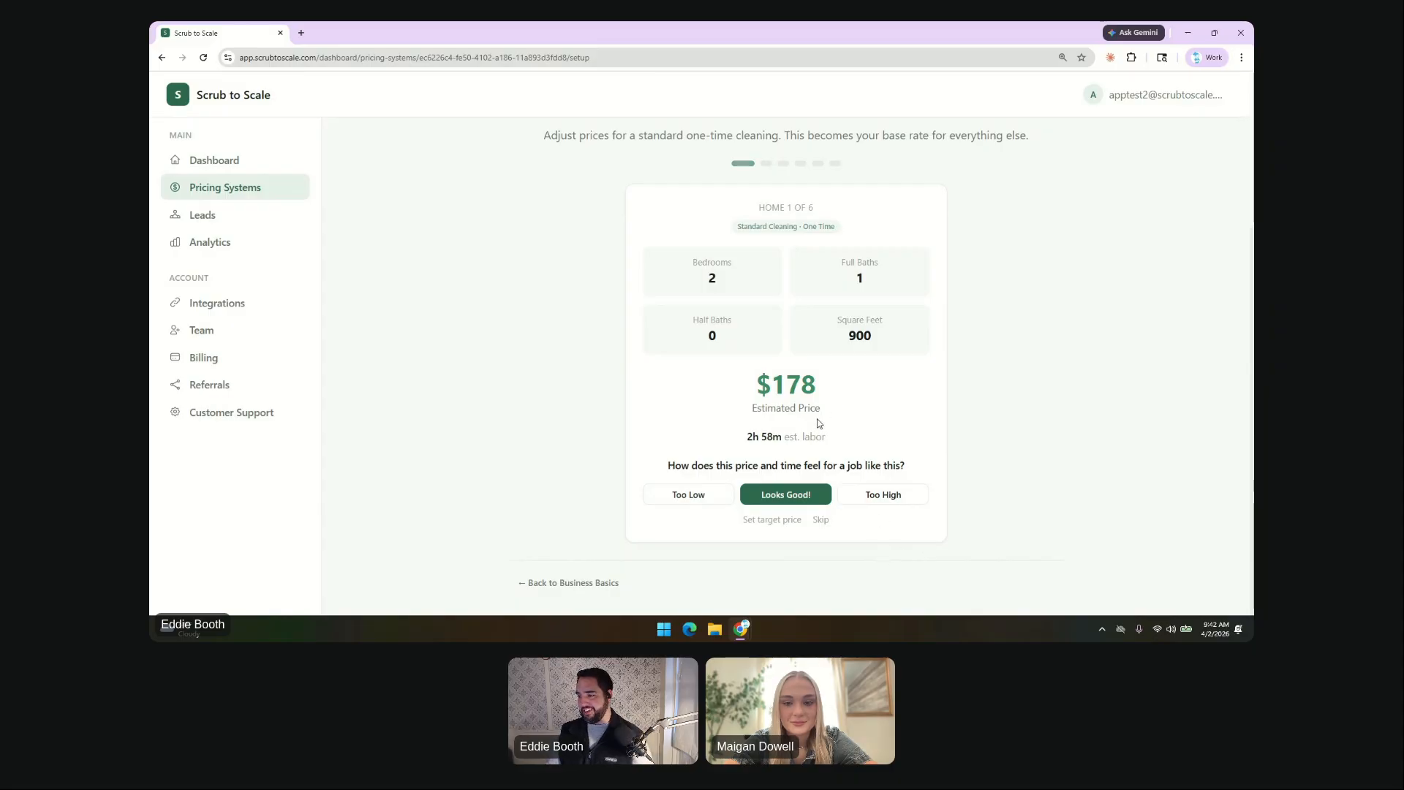
{"action": "left_click", "coordinate": [787, 495]}
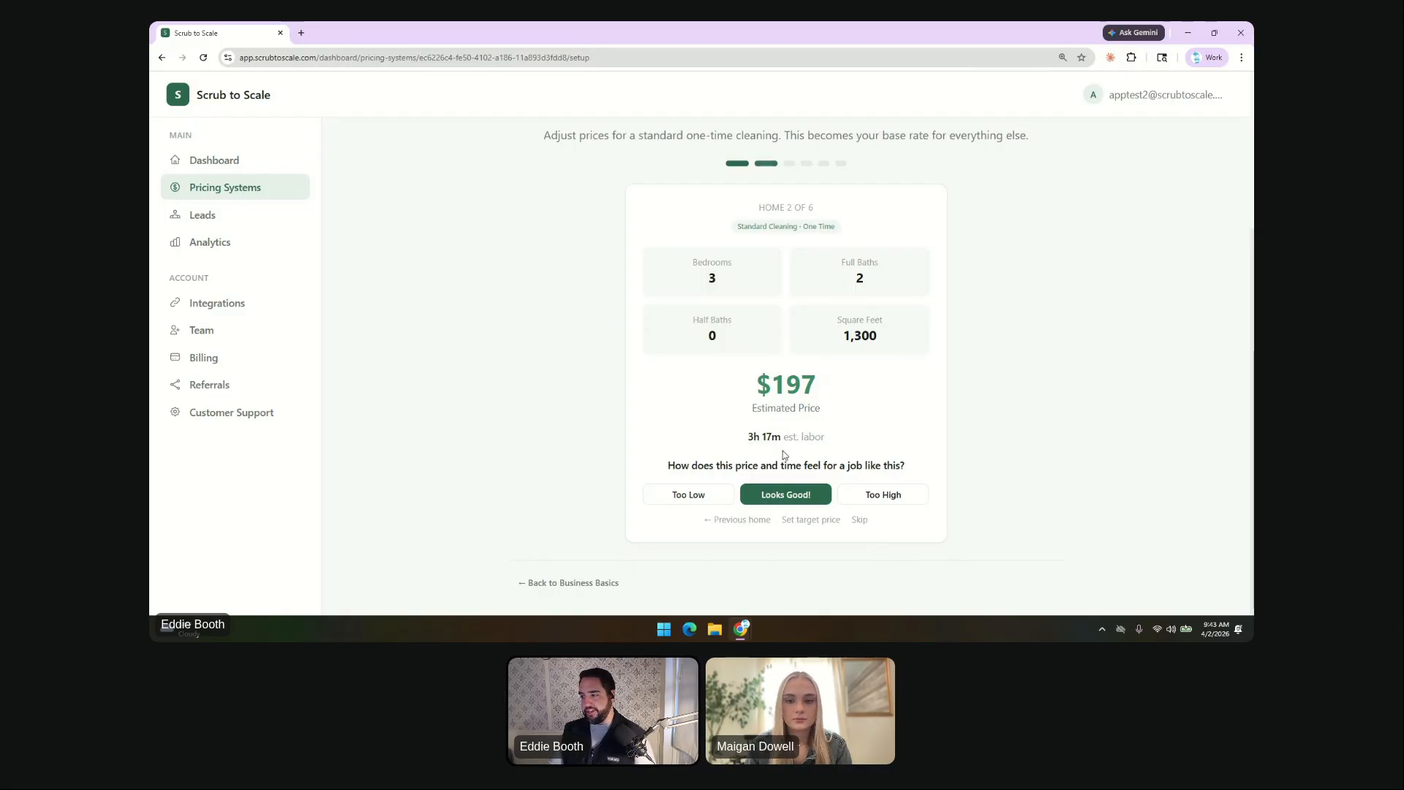
Rate the second sample home's price as "Too High", then rate its adjusted price and the third home's price as "Looks Good!".
{"action": "left_click", "coordinate": [886, 495]}
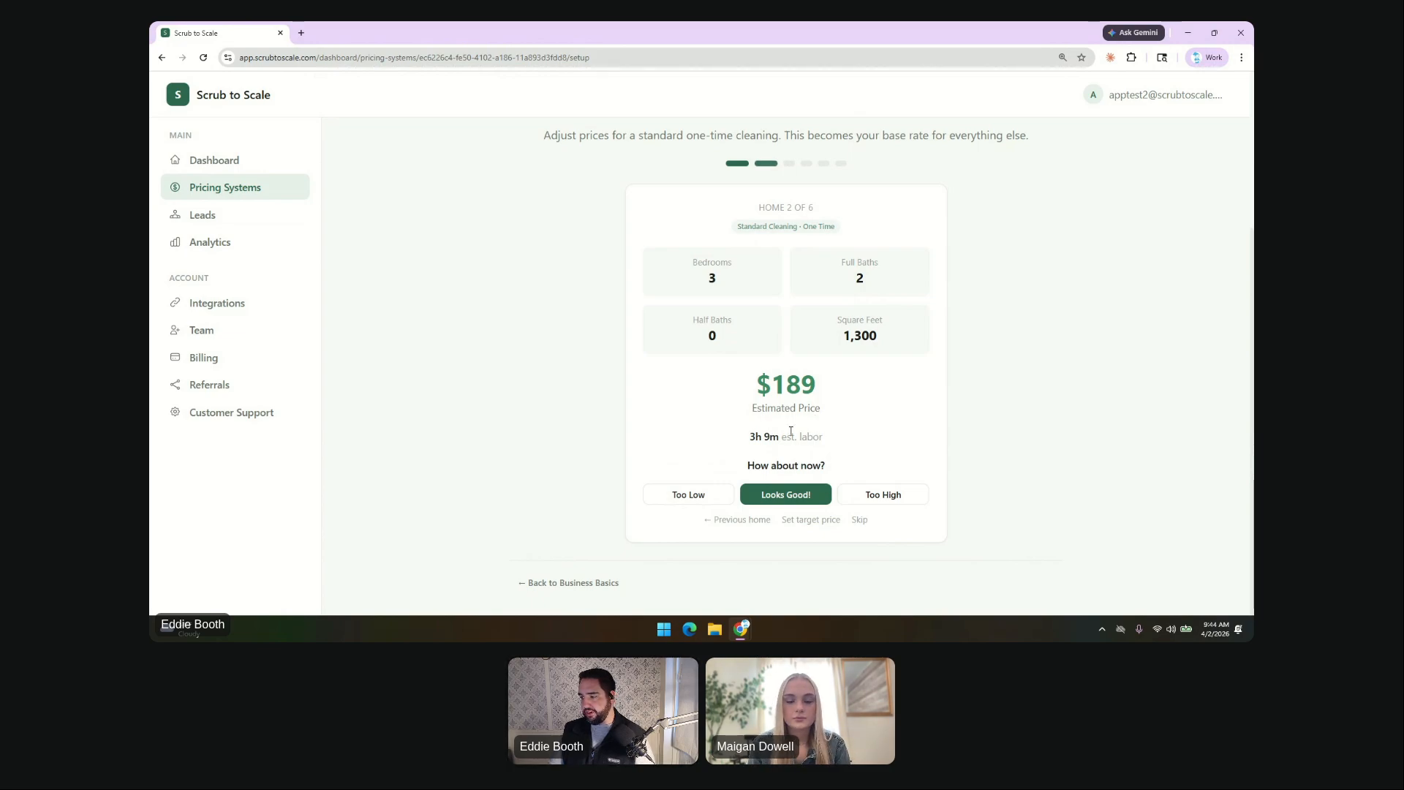
{"action": "left_click", "coordinate": [783, 495]}
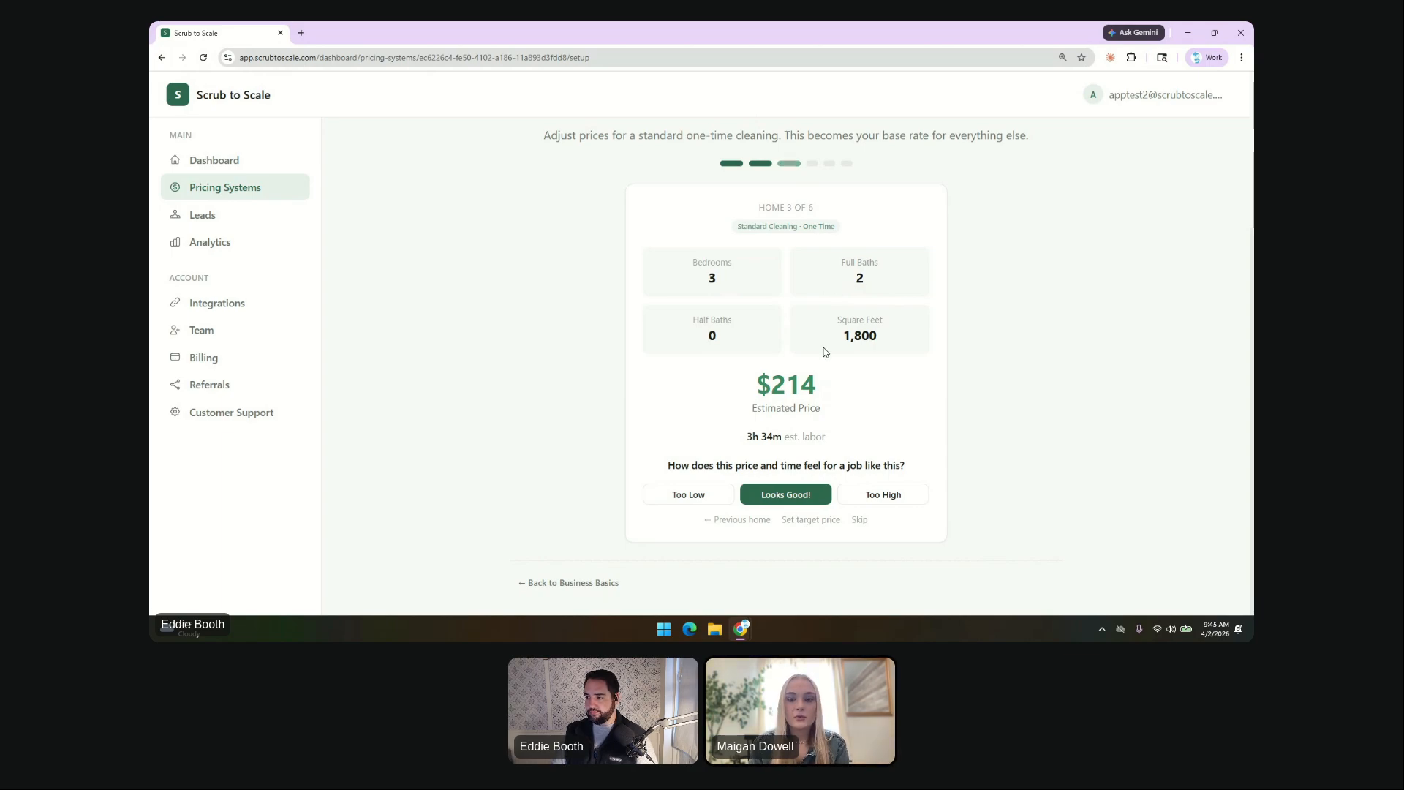
{"action": "left_click", "coordinate": [788, 496]}
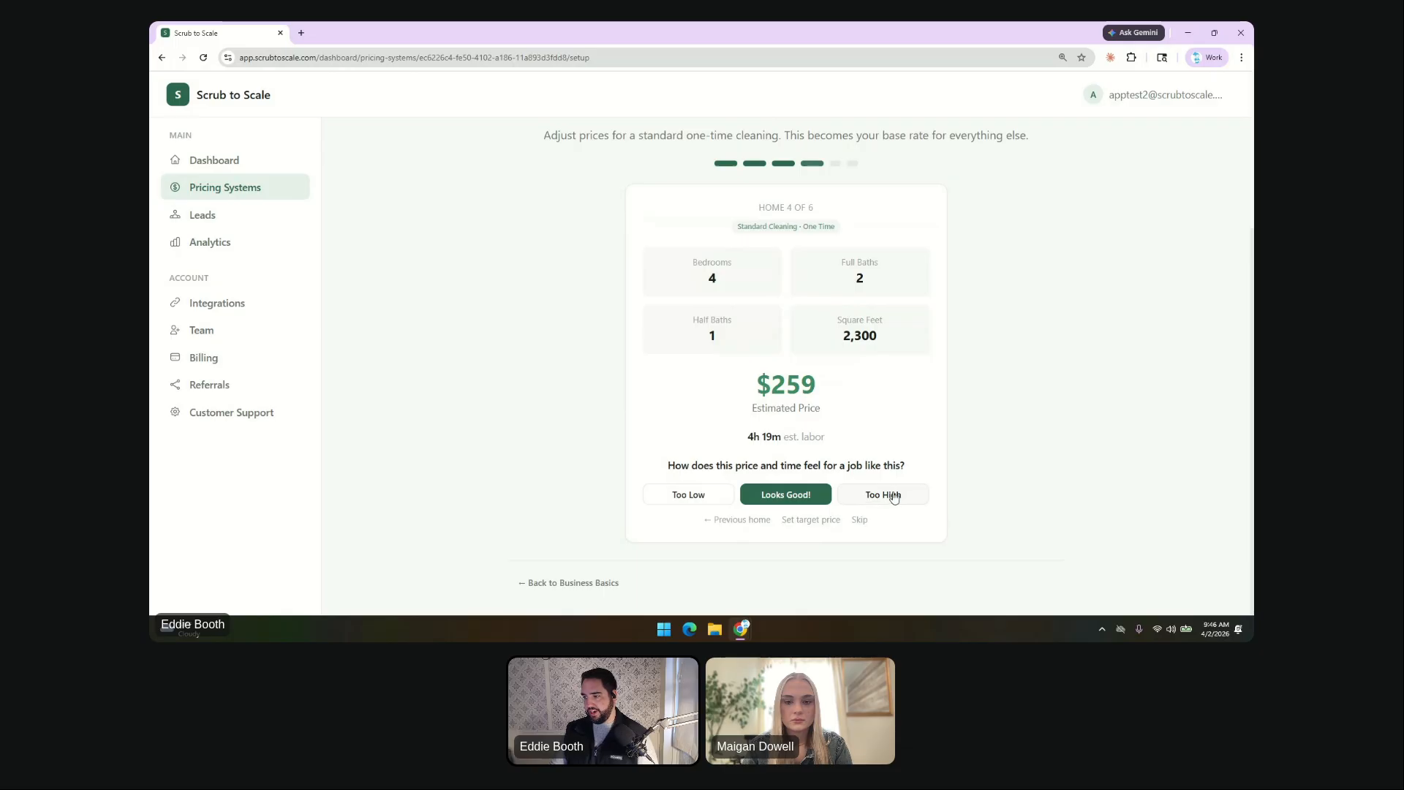
Apply a target price of 260 to the fourth sample home and rate it as "Looks Good!".
{"action": "left_click", "coordinate": [819, 520]}
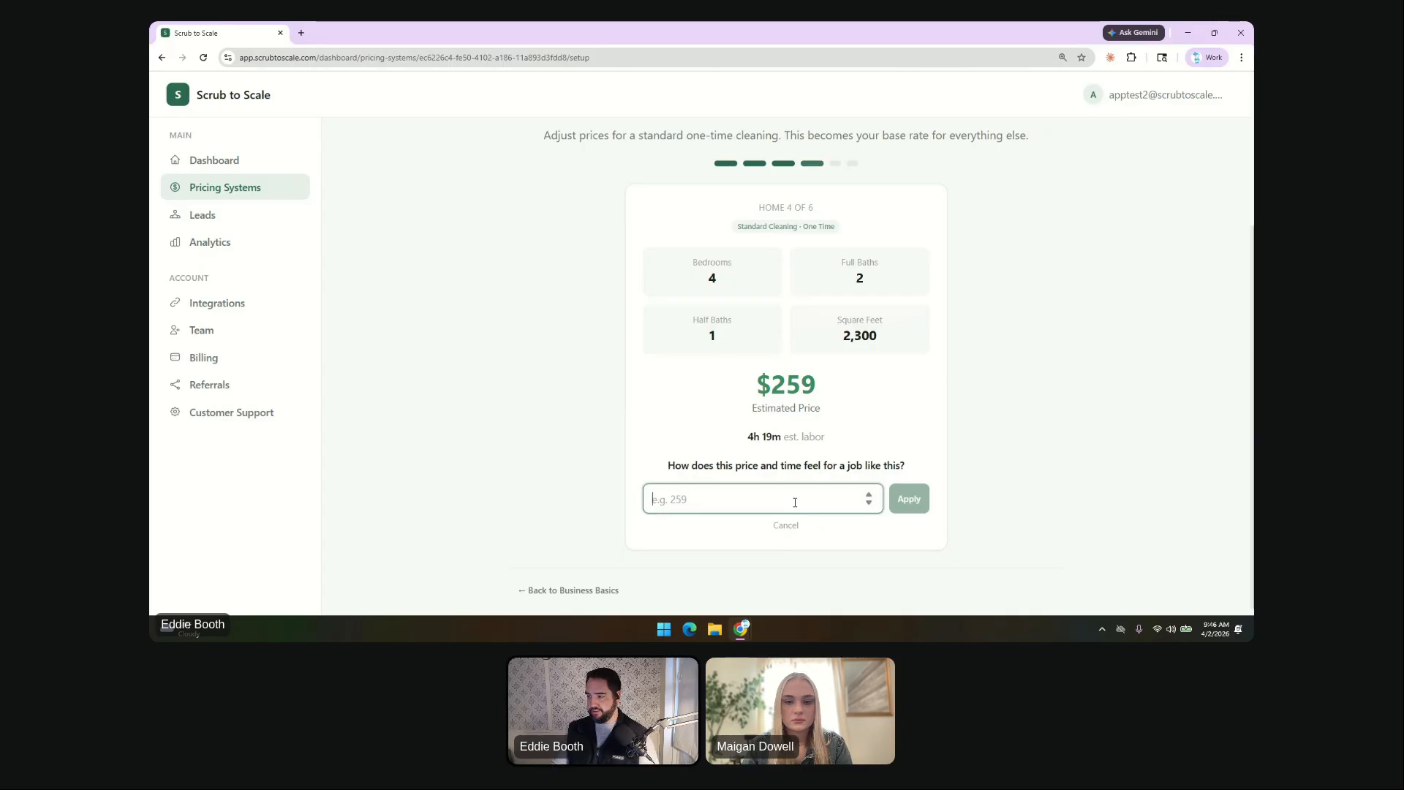
{"action": "type", "text": "260"}
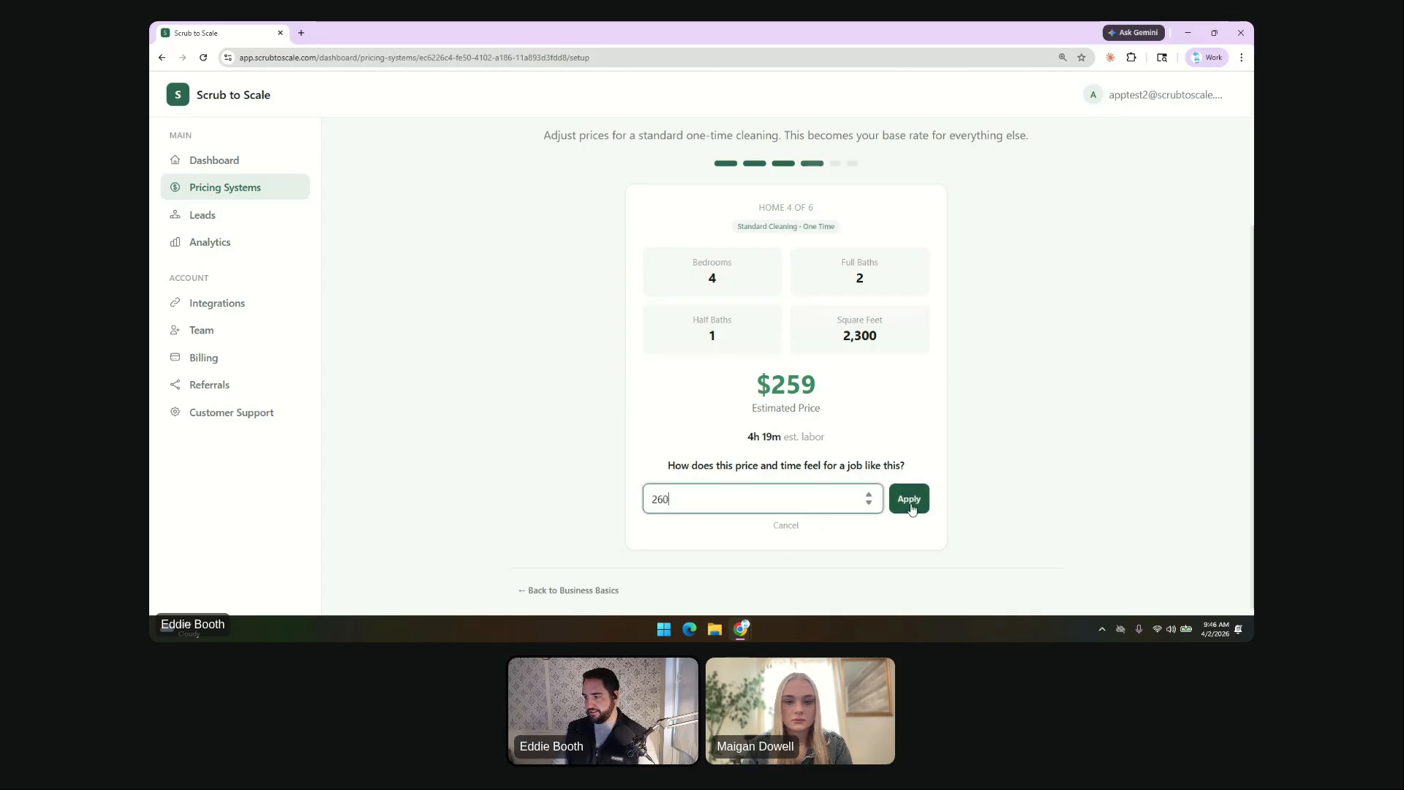
{"action": "left_click", "coordinate": [910, 500]}
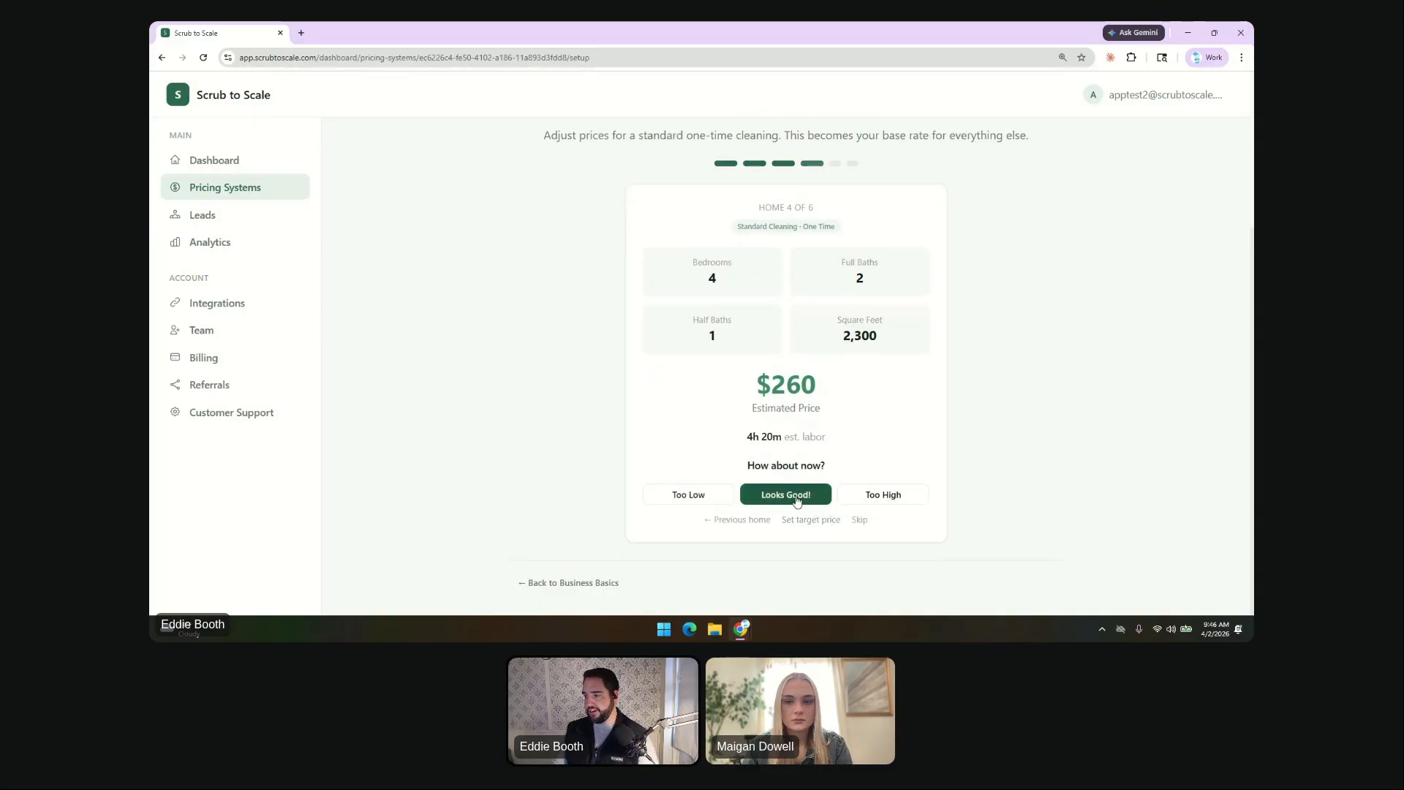
{"action": "left_click", "coordinate": [795, 499]}
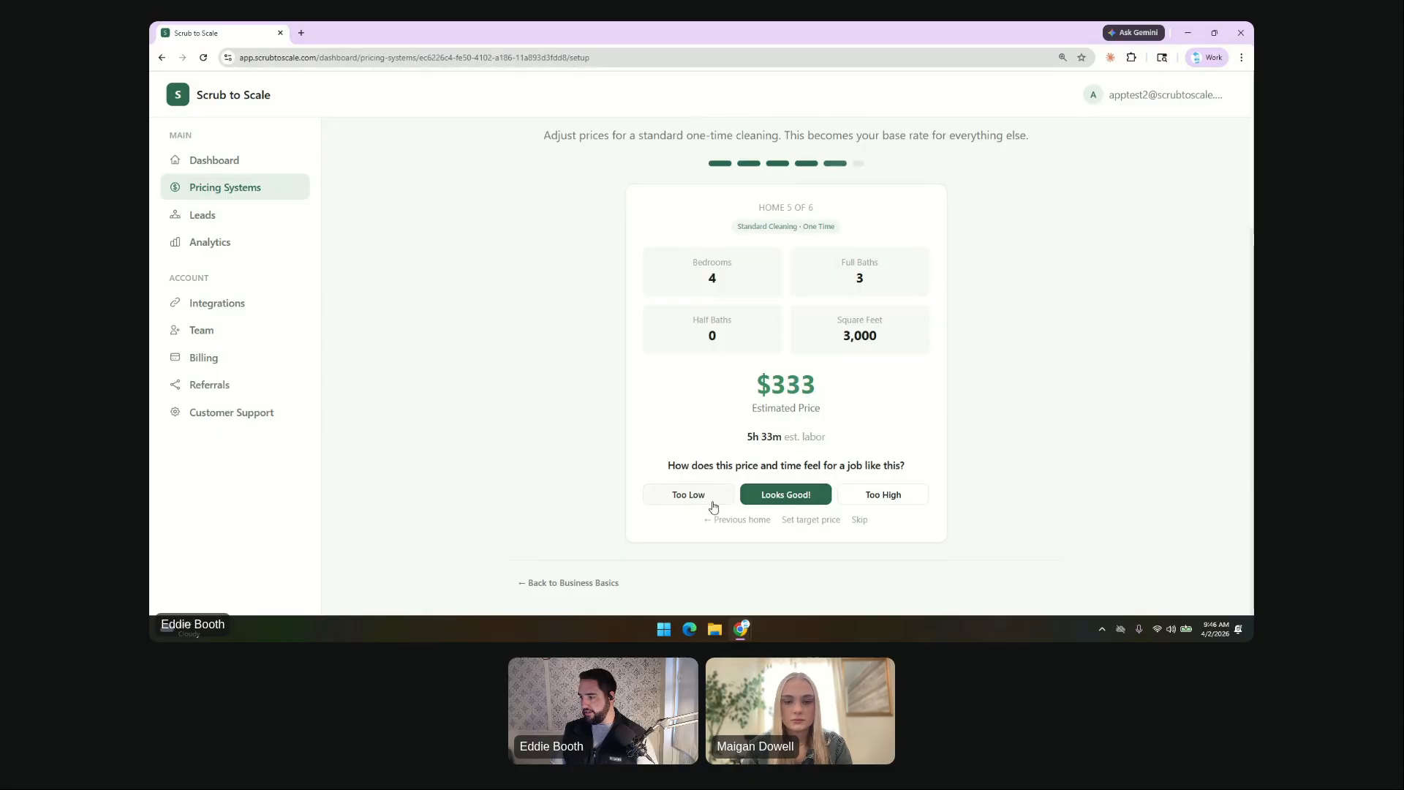
Rate the fifth and sixth sample homes as "Looks Good!" to complete the Price Check.
{"action": "left_click", "coordinate": [788, 495]}
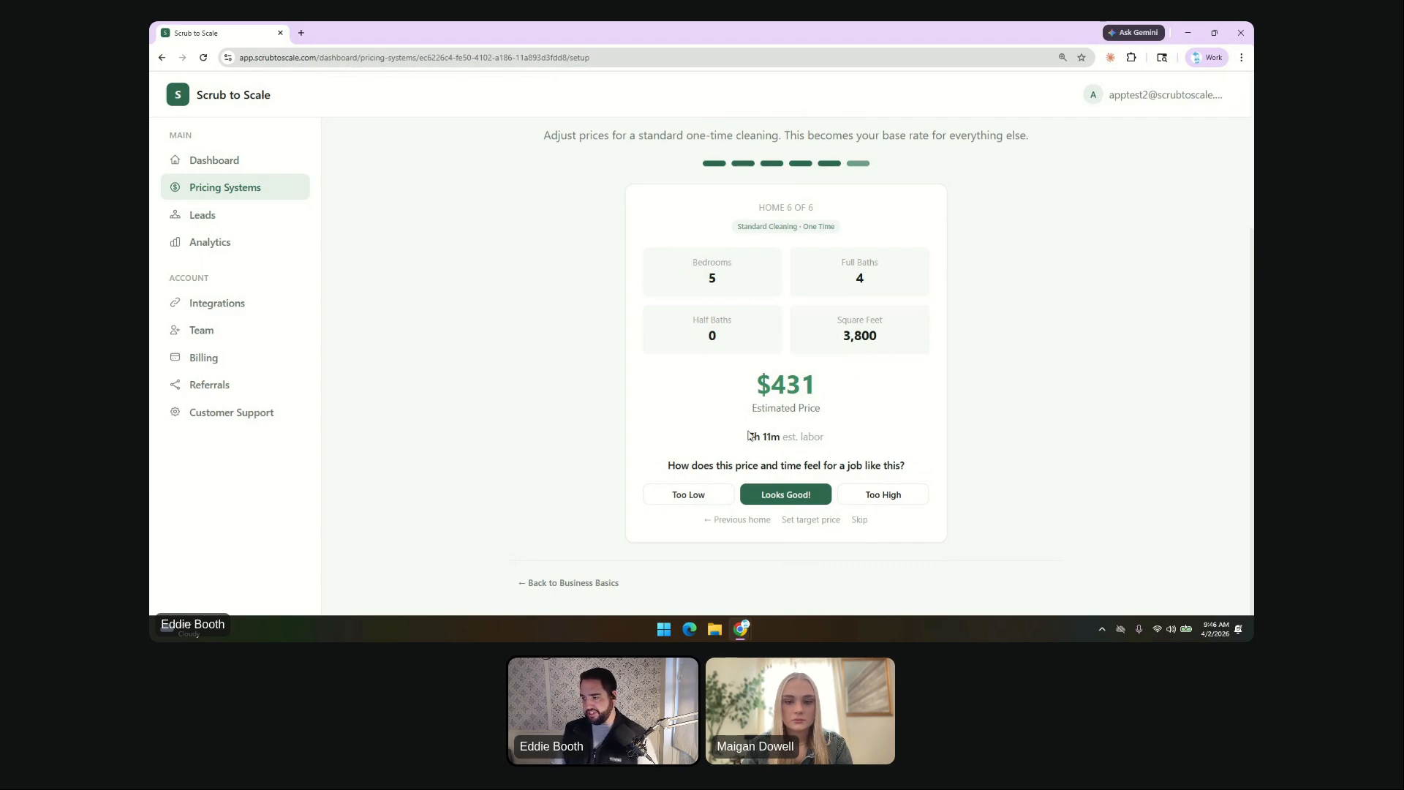
{"action": "left_click", "coordinate": [809, 494]}
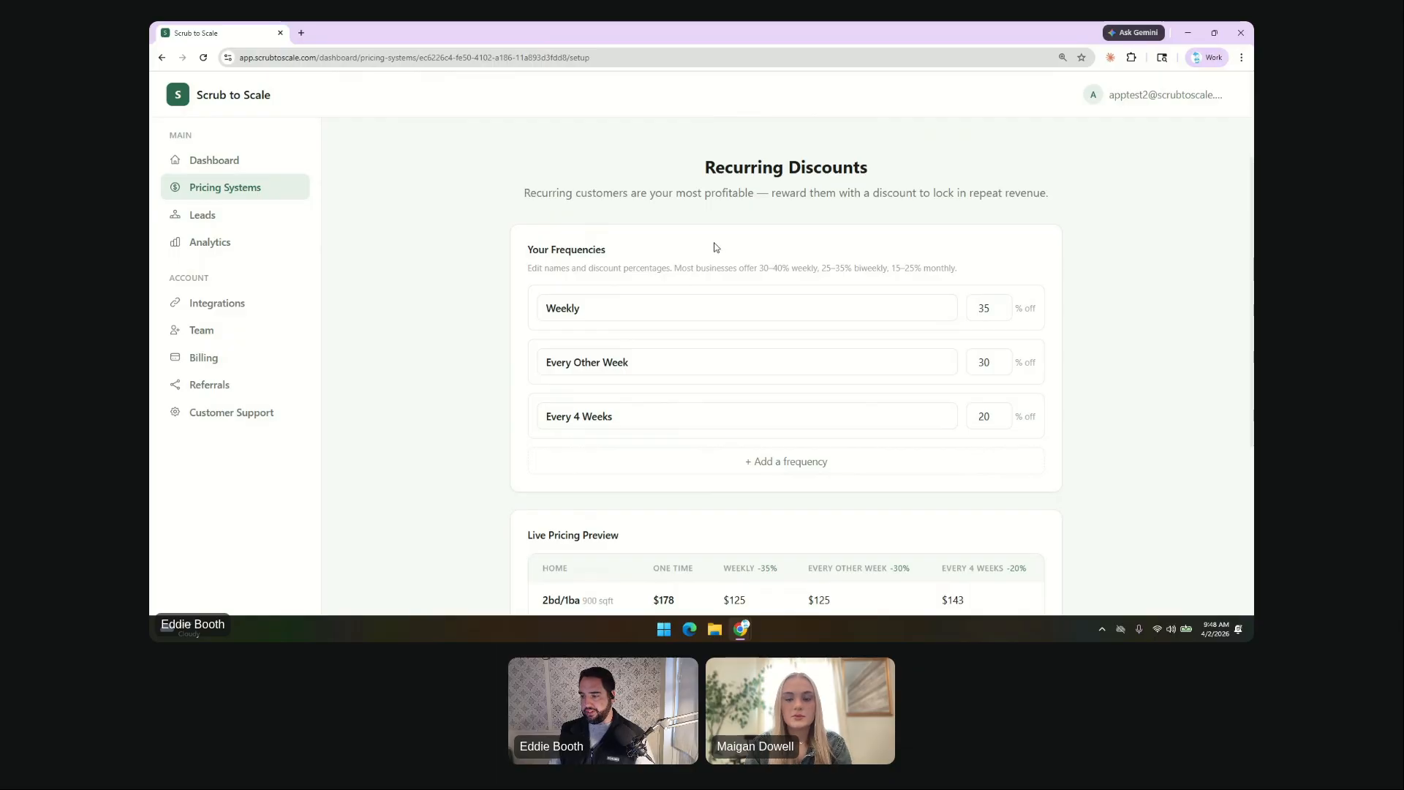
Examine the recurring frequency names and their discount percentages in the Recurring Discounts stage.
{"action": "scroll", "coordinate": [699, 250], "scroll_direction": "up", "scroll_amount": 2}
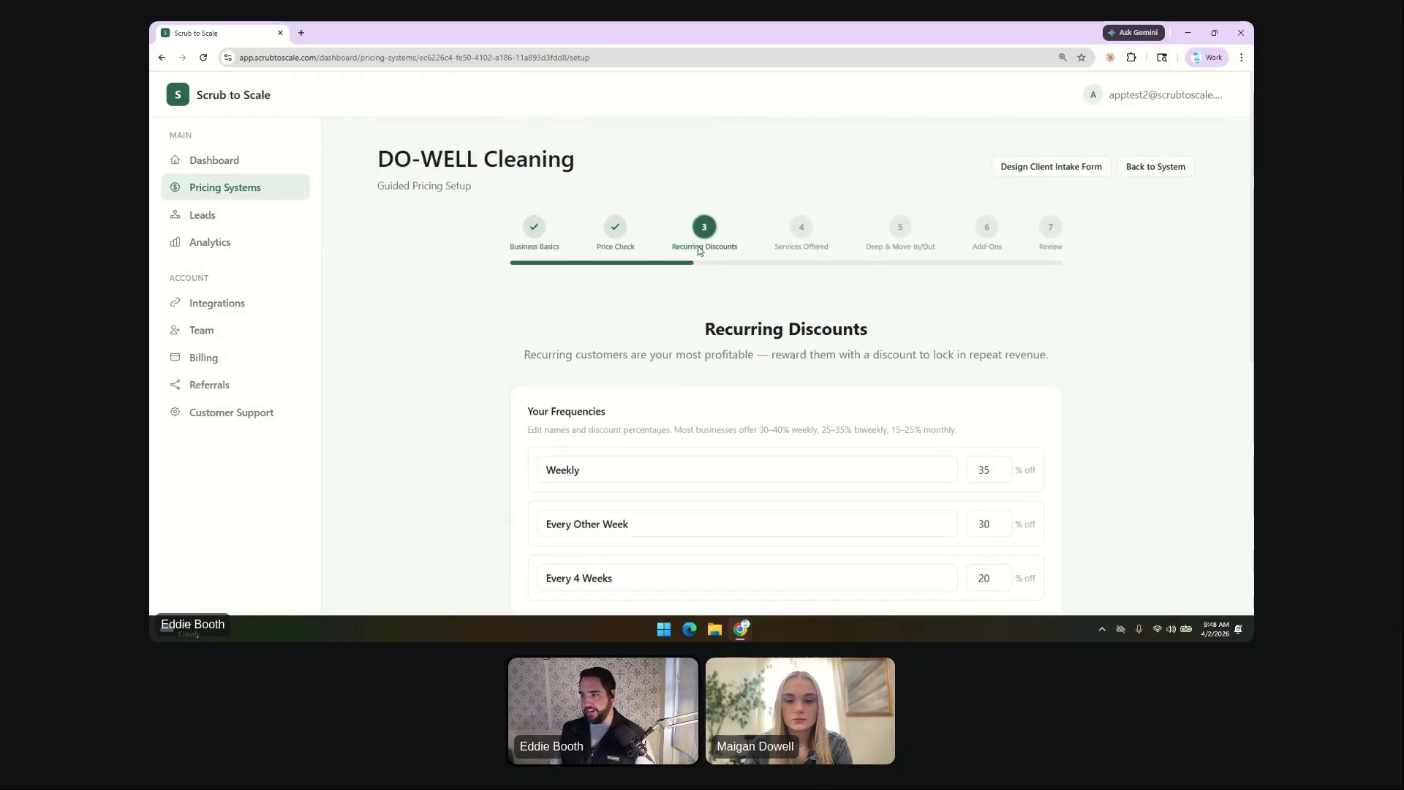
{"action": "scroll", "coordinate": [698, 250], "scroll_direction": "down", "scroll_amount": 2}
{"action": "scroll", "coordinate": [698, 251], "scroll_direction": "down", "scroll_amount": 1}
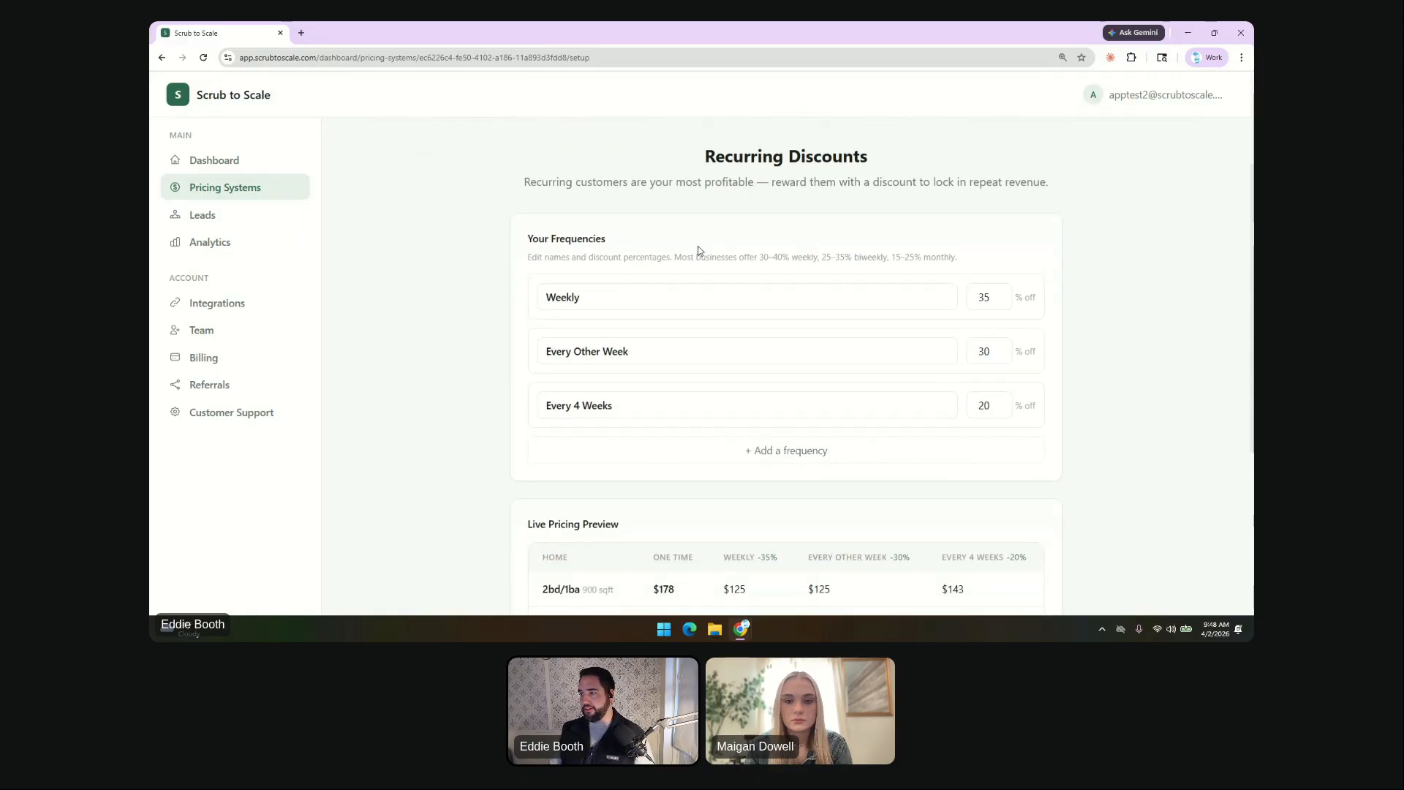
{"action": "scroll", "coordinate": [731, 253], "scroll_direction": "down", "scroll_amount": 1}
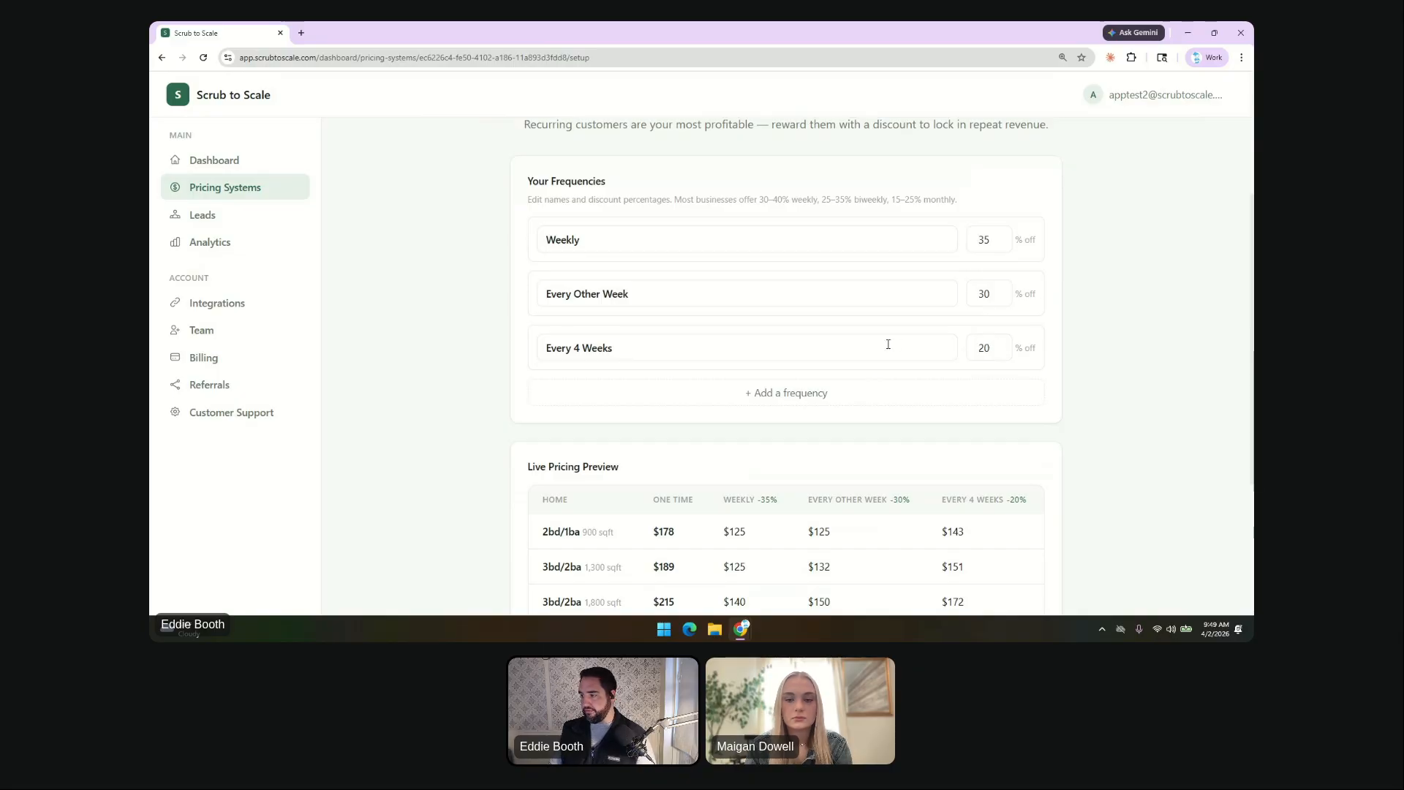
{"action": "left_click_drag", "start_coordinate": [647, 305], "coordinate": [540, 302]}
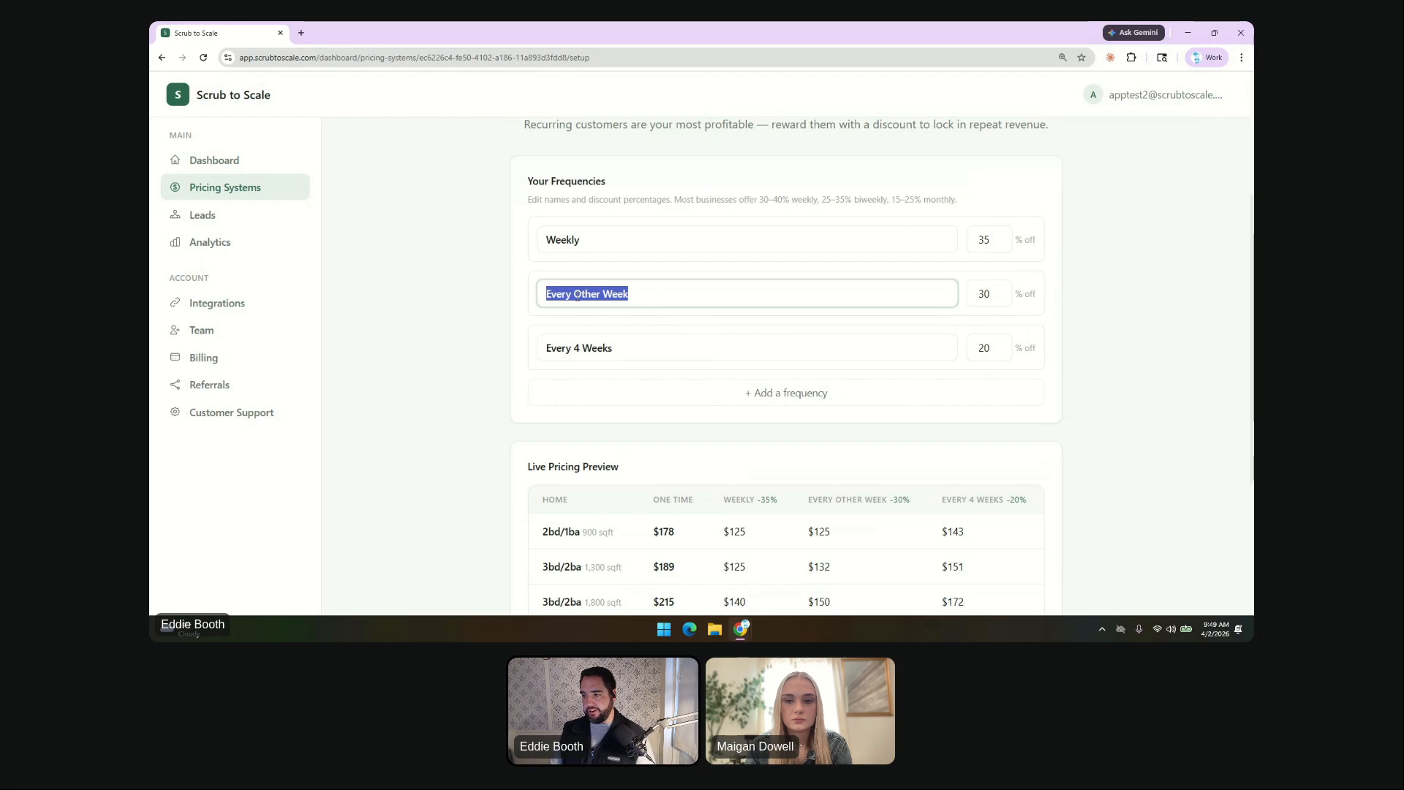
{"action": "double_click", "coordinate": [584, 295]}
{"action": "left_click", "coordinate": [663, 289]}
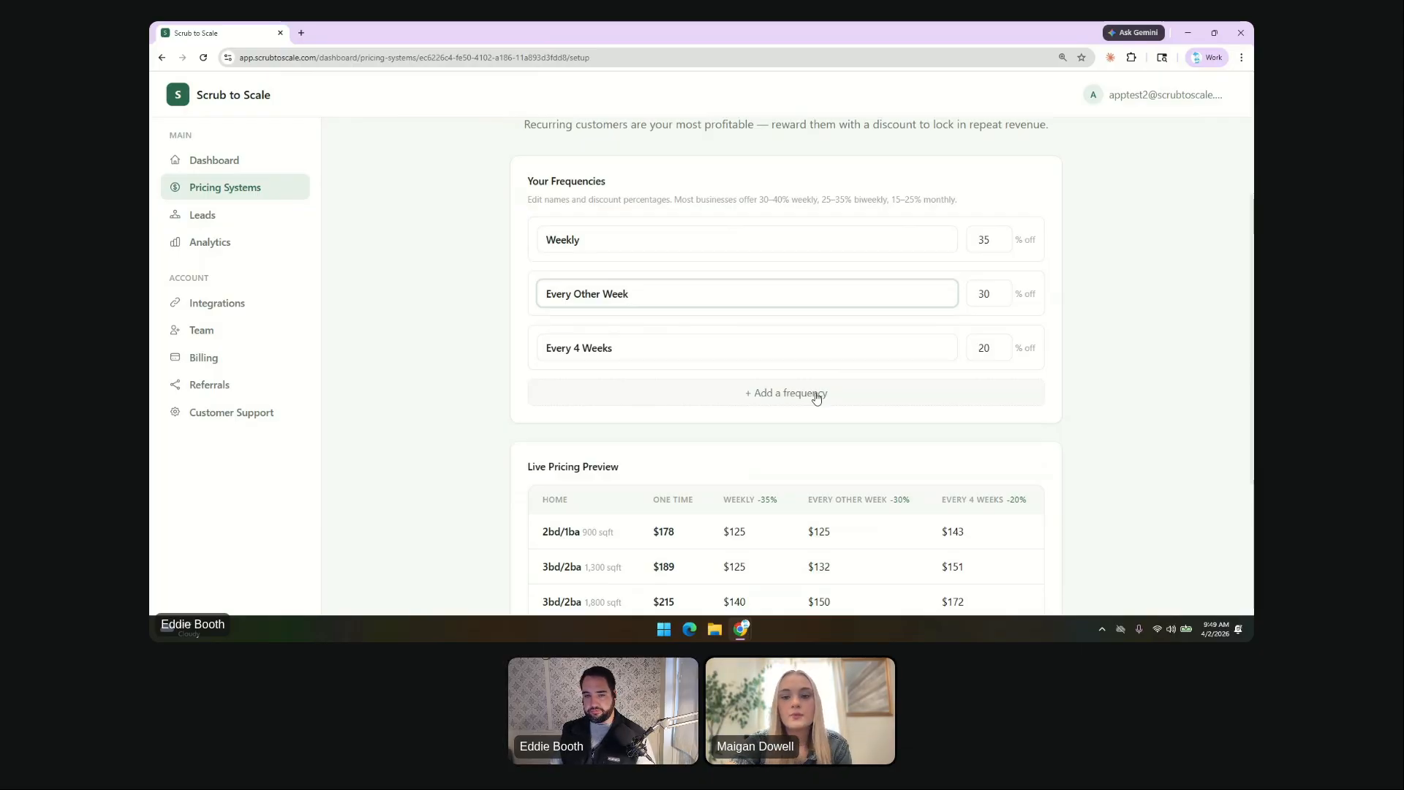
{"action": "left_click", "coordinate": [518, 397]}
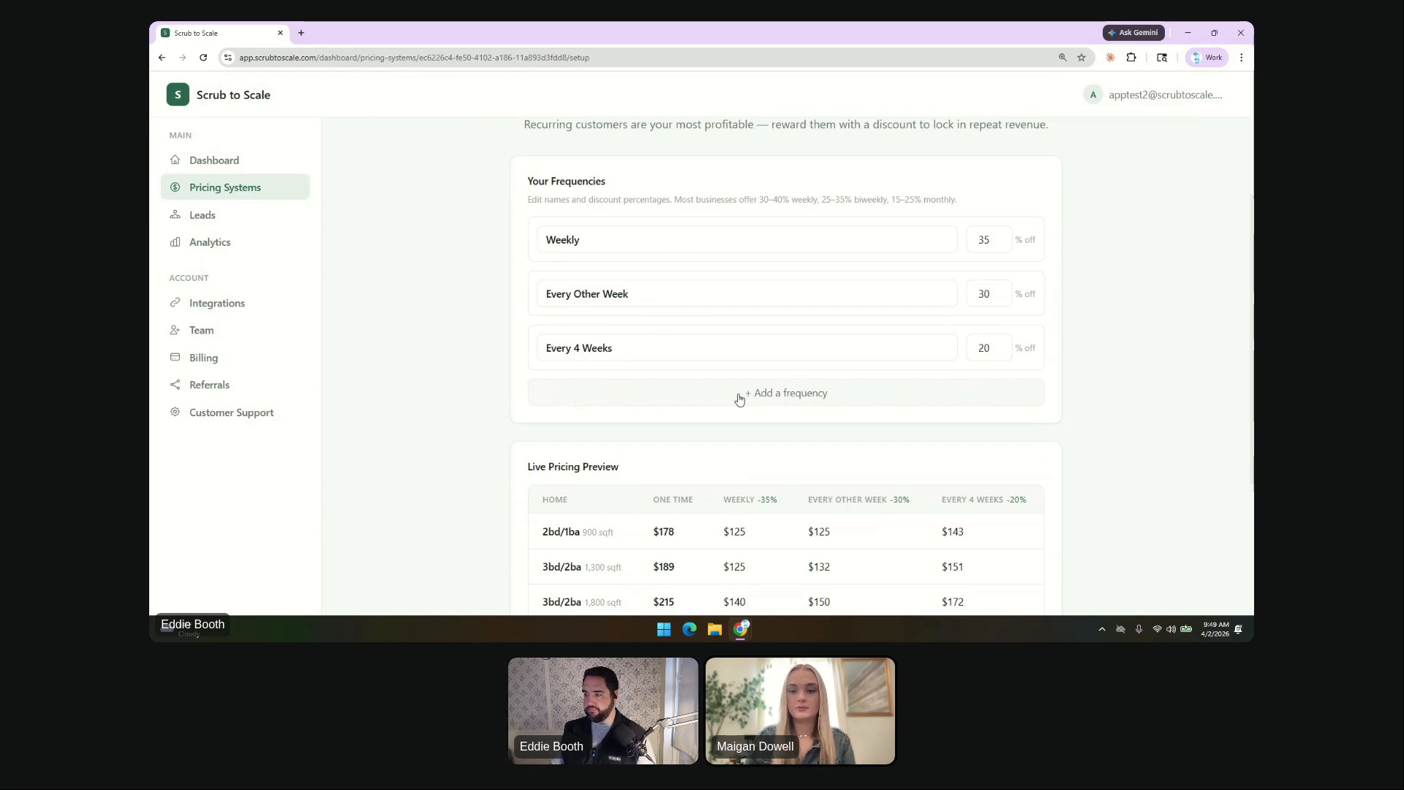
Examine the Live Pricing Preview, comparing the weekly and every-other-week prices for the sample homes.
{"action": "scroll", "coordinate": [740, 398], "scroll_direction": "down", "scroll_amount": 3}
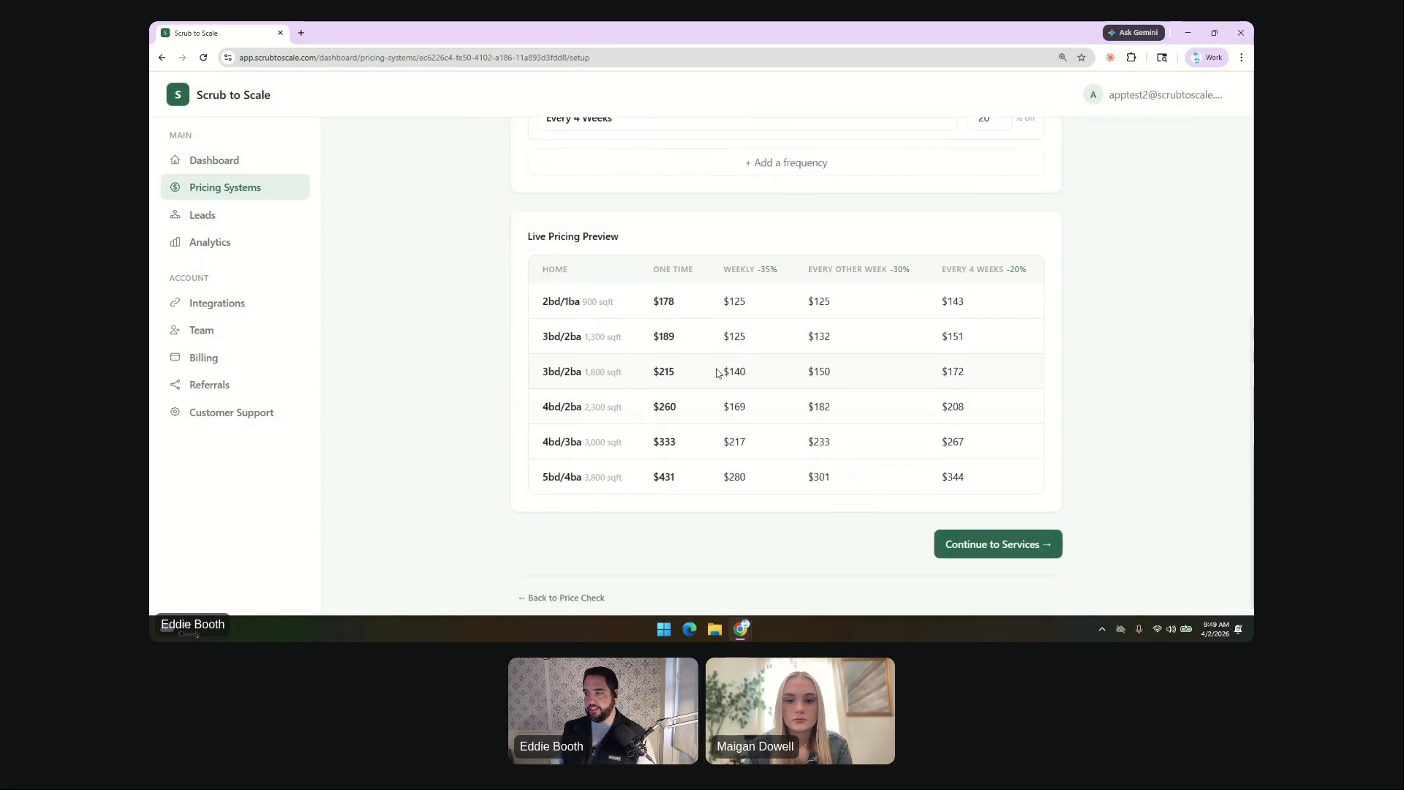
{"action": "scroll", "coordinate": [699, 268], "scroll_direction": "up", "scroll_amount": 1}
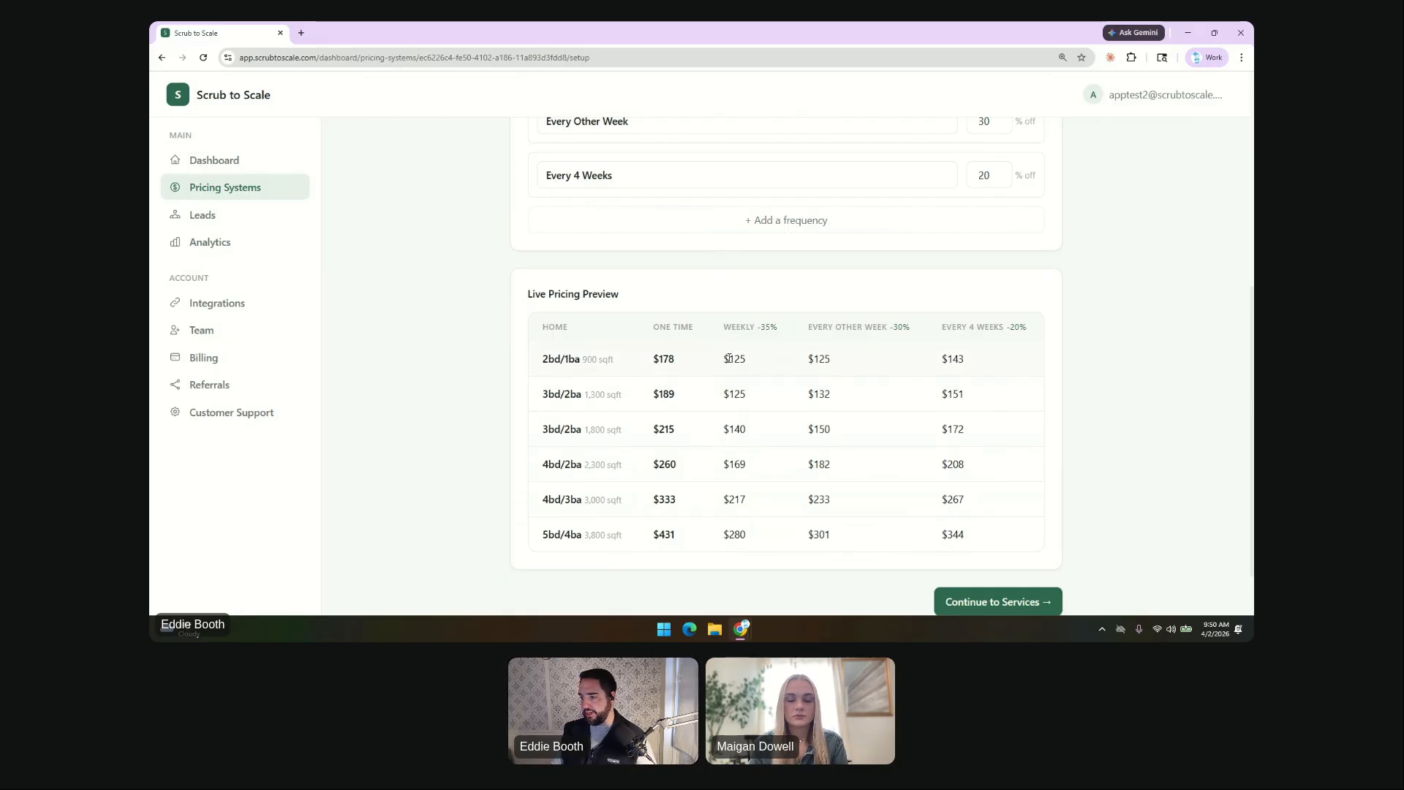
{"action": "left_click_drag", "start_coordinate": [729, 359], "coordinate": [835, 360]}
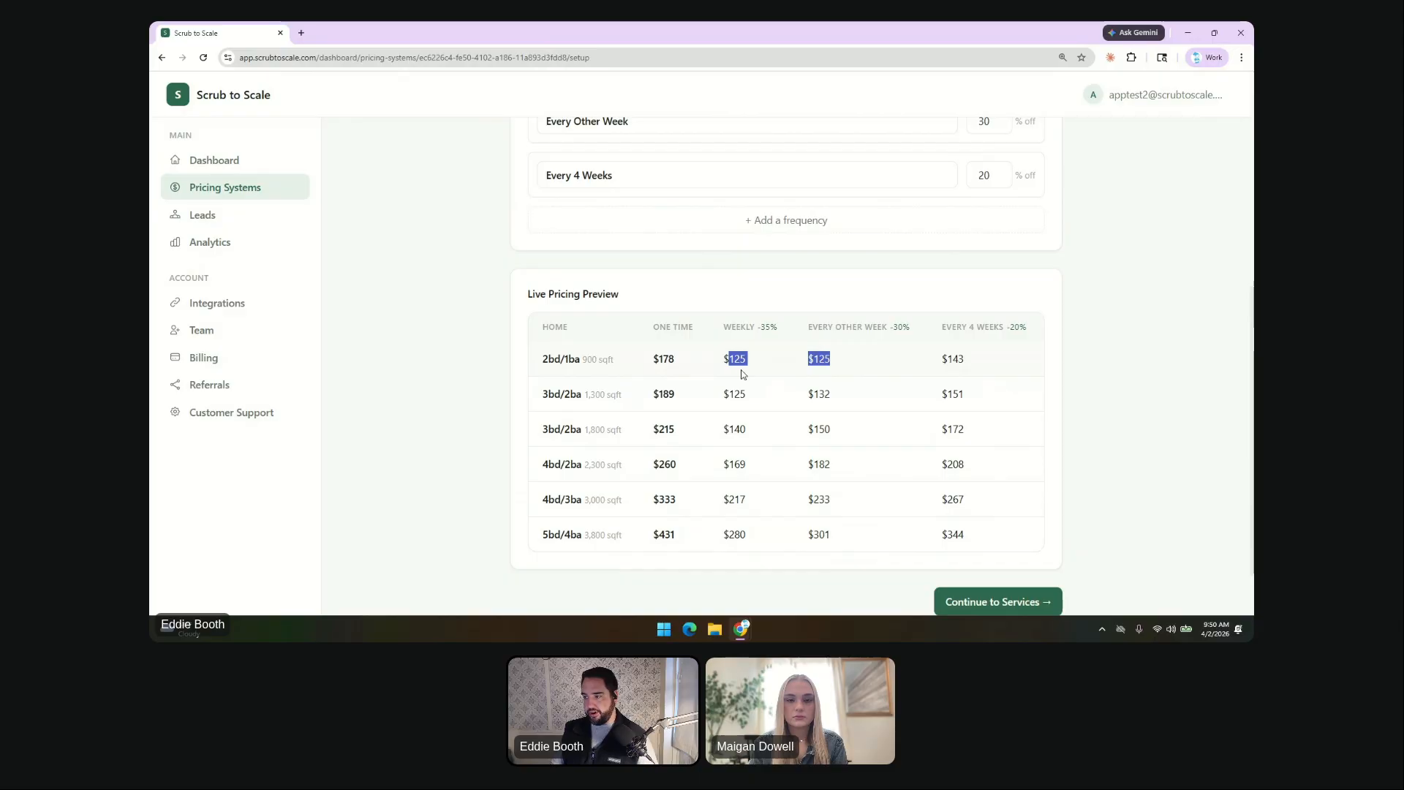
{"action": "left_click", "coordinate": [774, 366]}
{"action": "left_click_drag", "start_coordinate": [729, 359], "coordinate": [836, 364]}
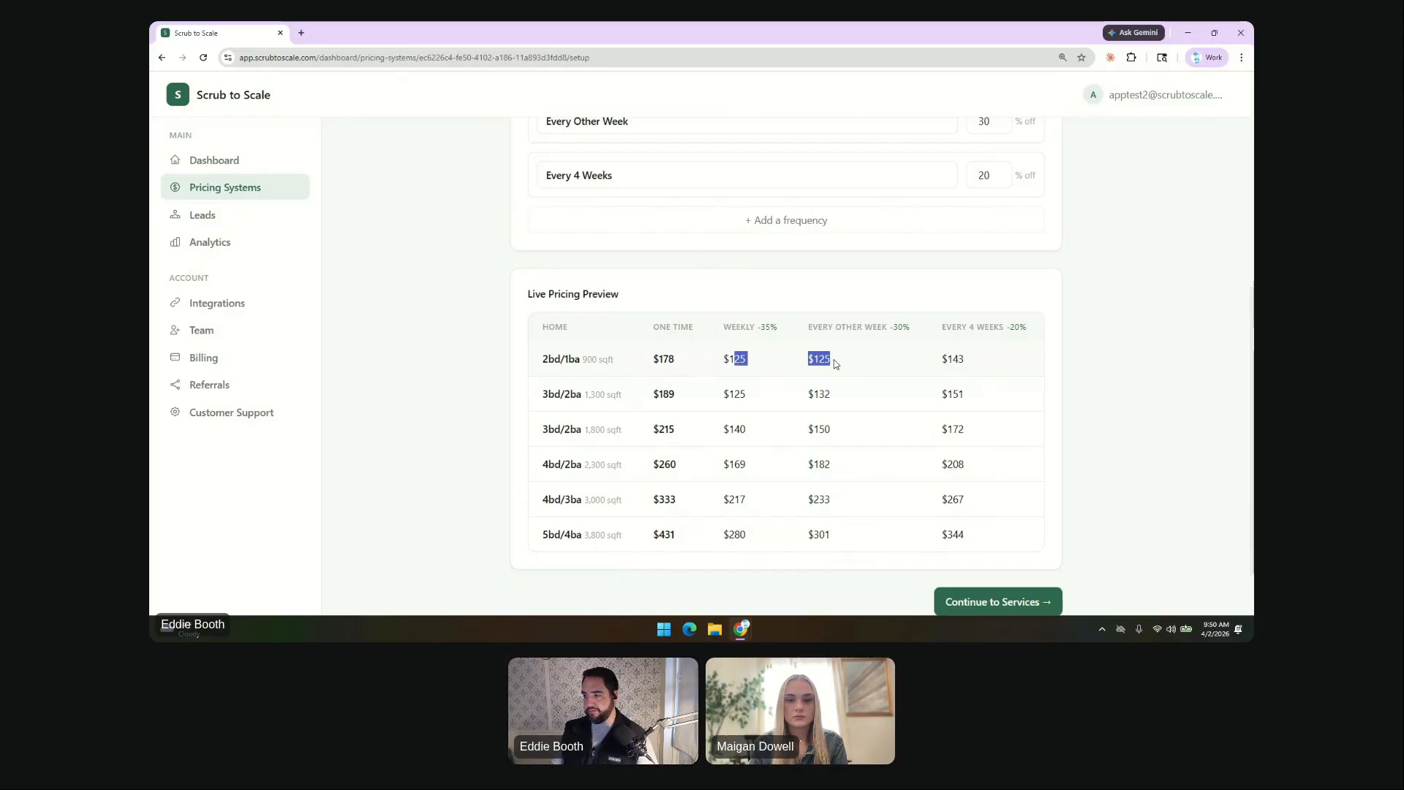
{"action": "left_click", "coordinate": [898, 369]}
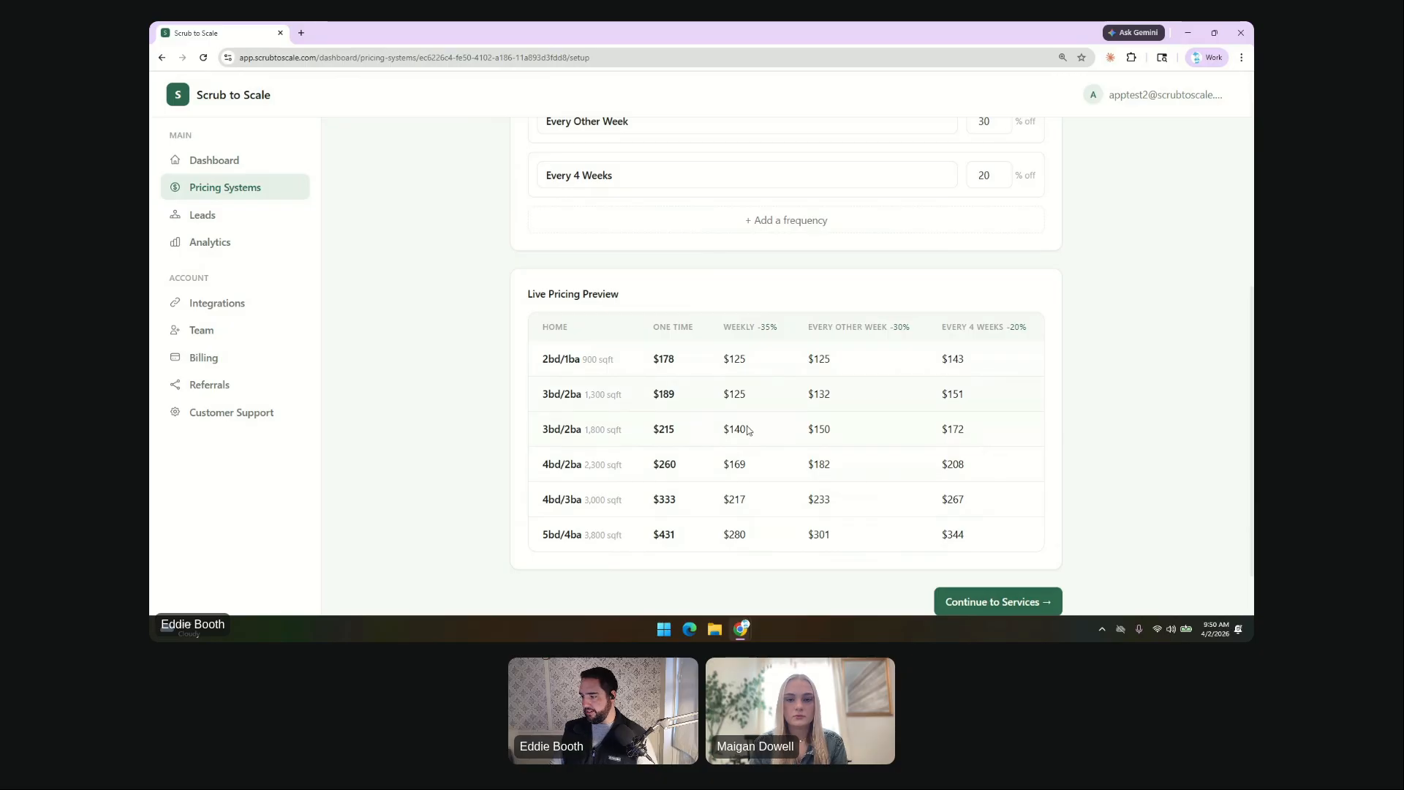
{"action": "scroll", "coordinate": [867, 388], "scroll_direction": "up", "scroll_amount": 1}
{"action": "scroll", "coordinate": [867, 387], "scroll_direction": "up", "scroll_amount": 3}
{"action": "scroll", "coordinate": [868, 388], "scroll_direction": "down", "scroll_amount": 4}
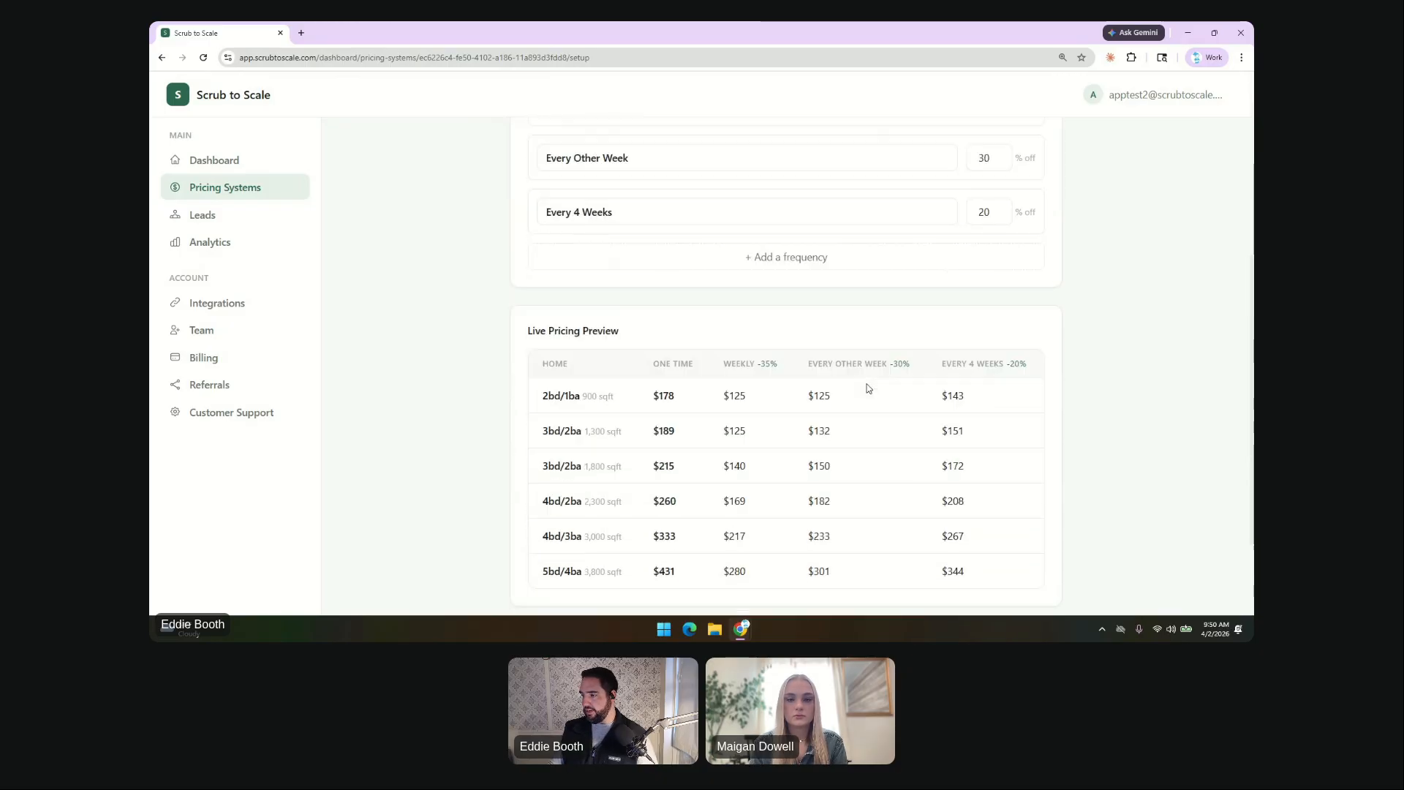
Continue to the Services Offered stage and review the listed services and their frequency availability.
{"action": "left_click", "coordinate": [973, 528]}
{"action": "scroll", "coordinate": [865, 383], "scroll_direction": "up", "scroll_amount": 3}
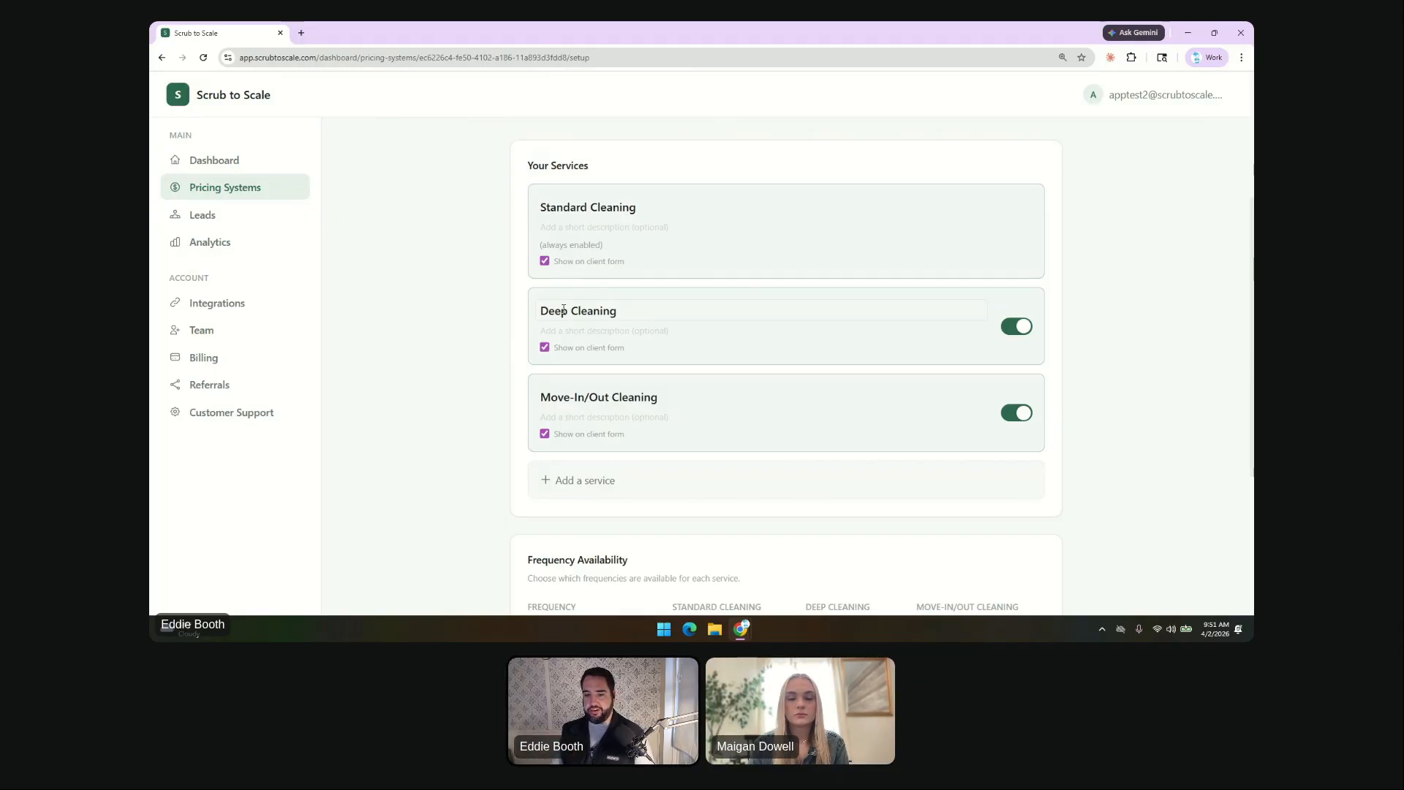
{"action": "scroll", "coordinate": [564, 300], "scroll_direction": "down", "scroll_amount": 1}
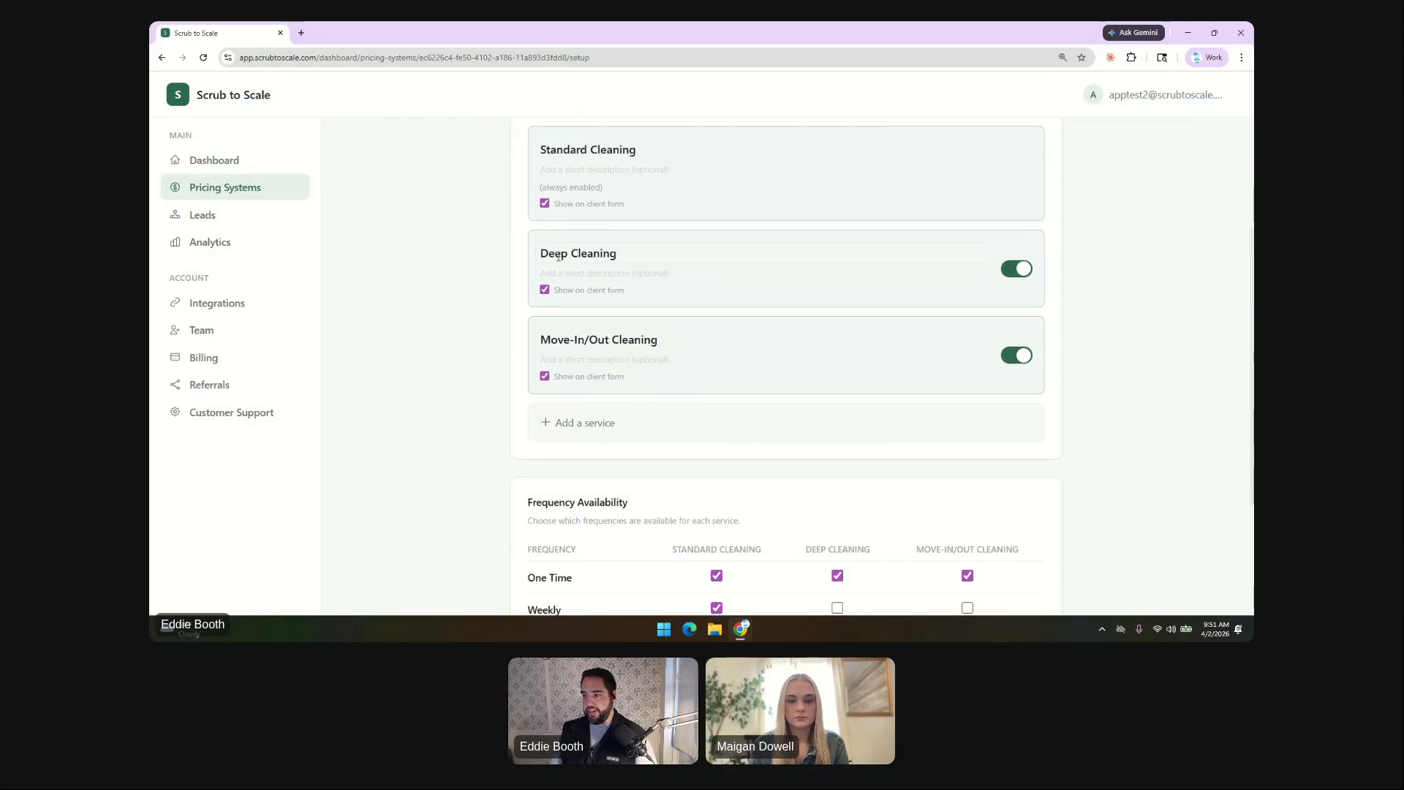
{"action": "scroll", "coordinate": [553, 254], "scroll_direction": "down", "scroll_amount": 4}
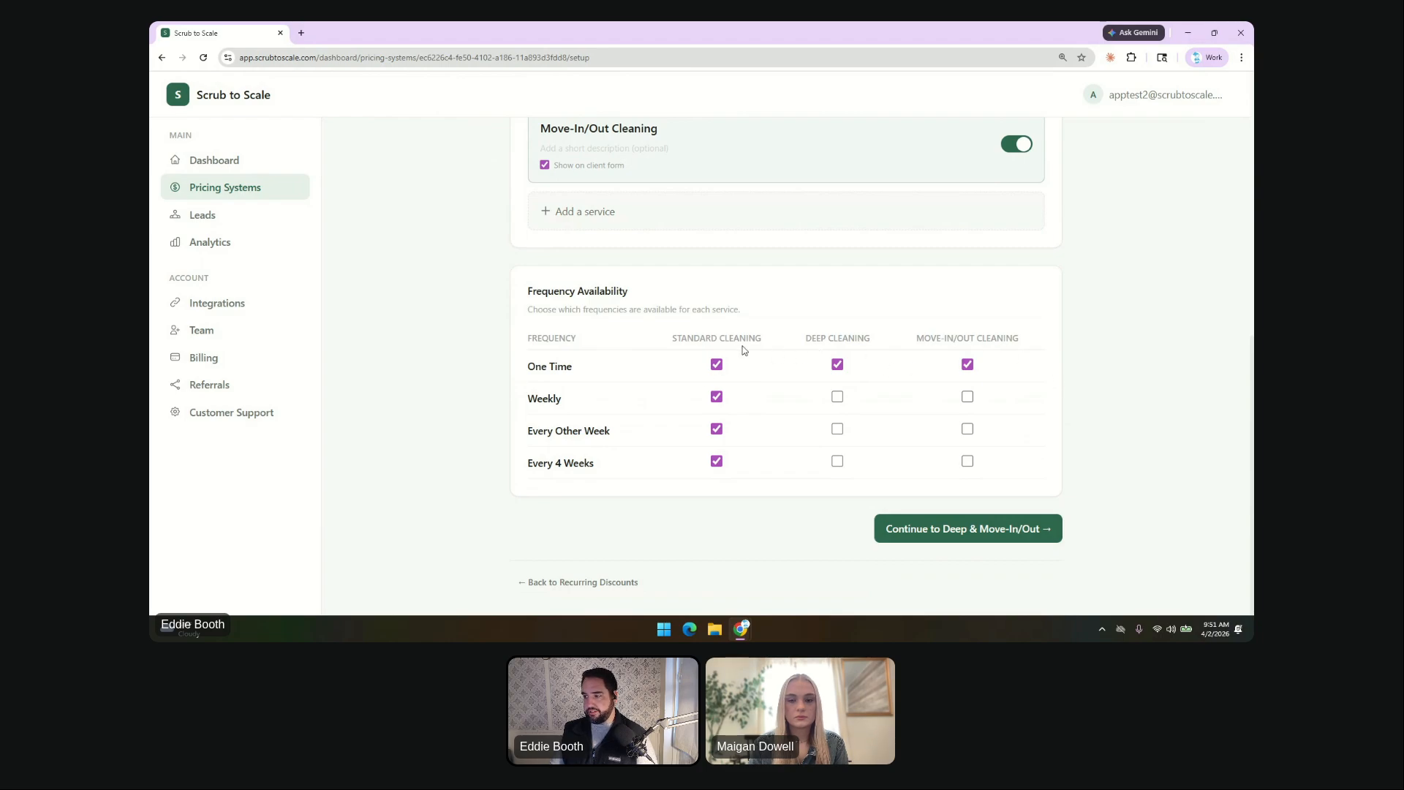
Try disabling One Time for Standard Cleaning and enabling Every 4 Weeks for Deep Cleaning, reverting each change.
{"action": "left_click", "coordinate": [717, 365]}
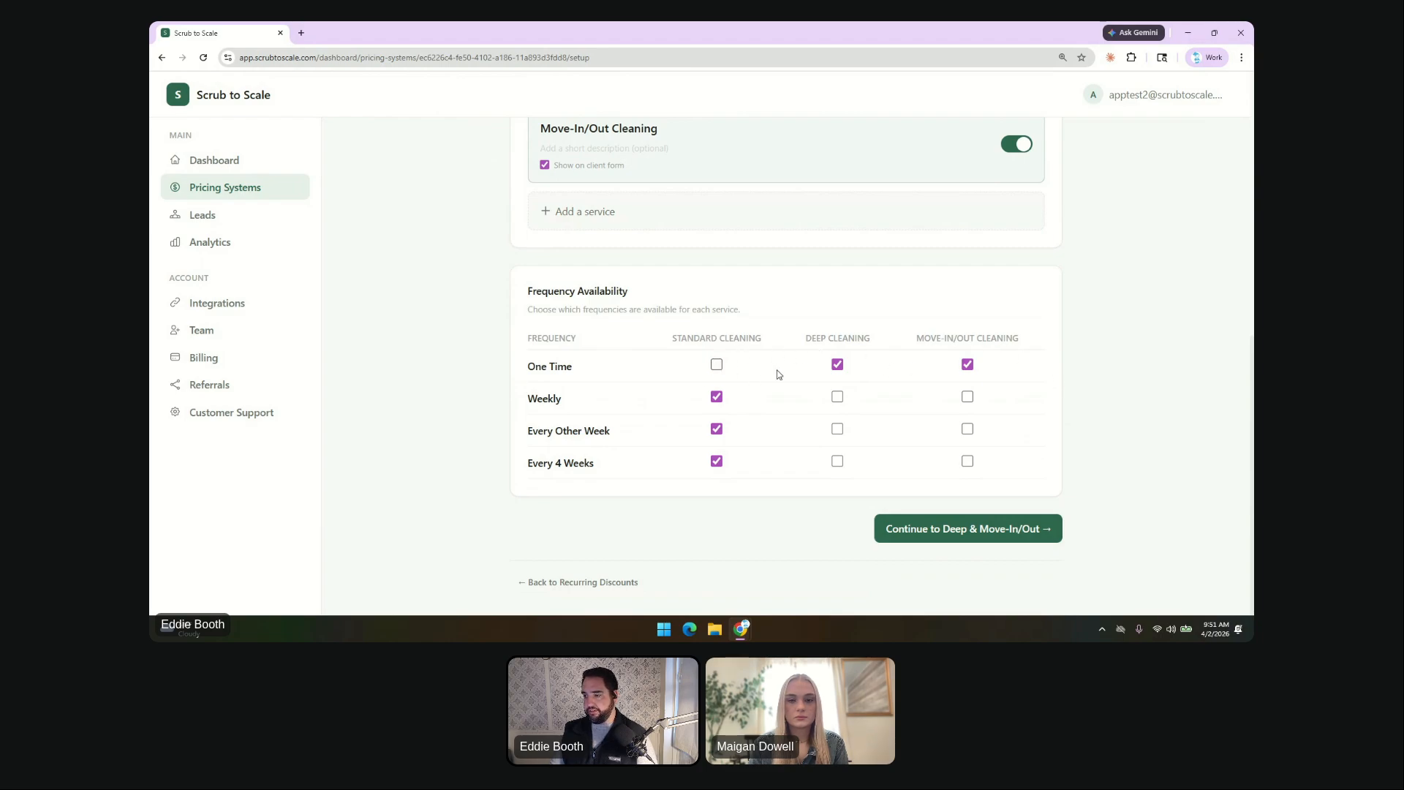
{"action": "left_click", "coordinate": [716, 365]}
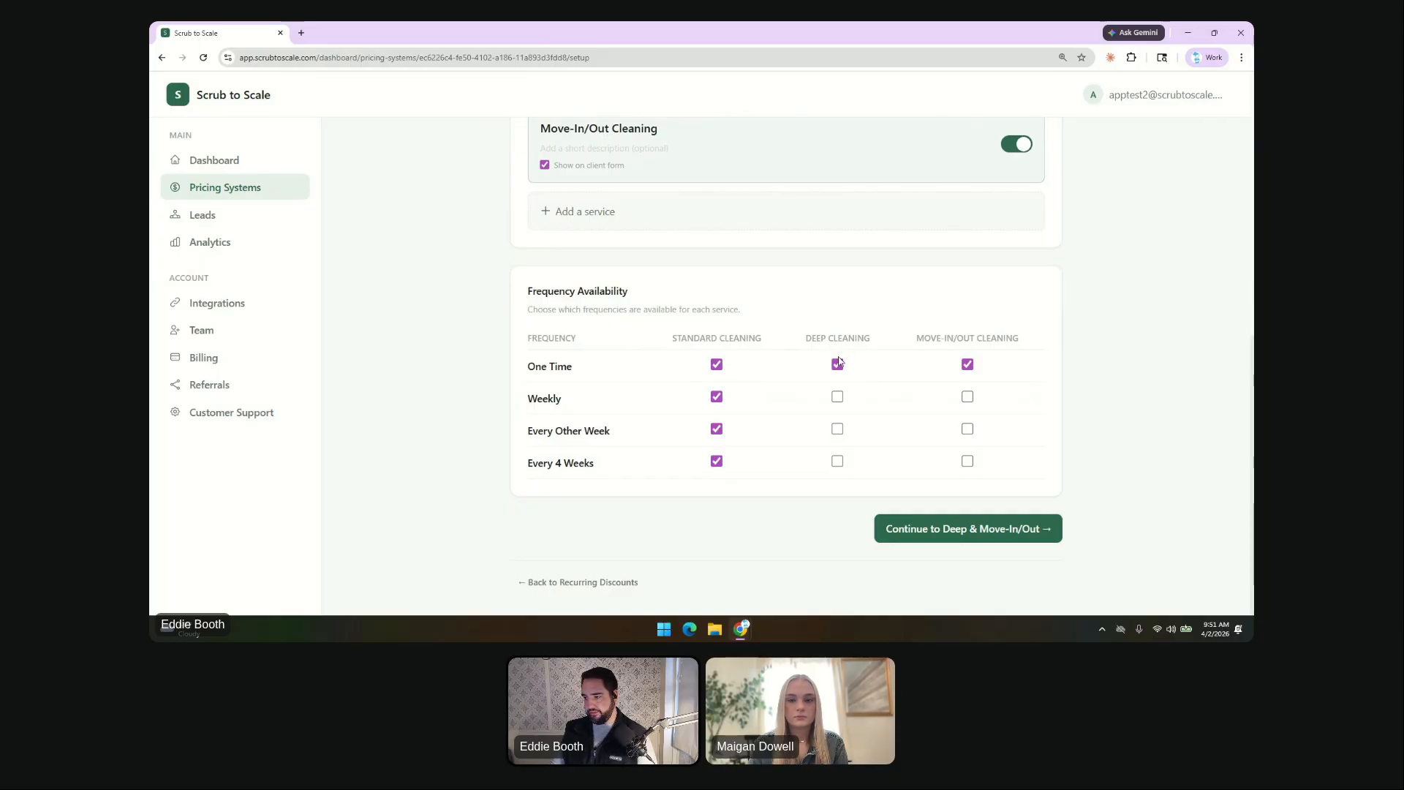
{"action": "scroll", "coordinate": [737, 337], "scroll_direction": "up", "scroll_amount": 4}
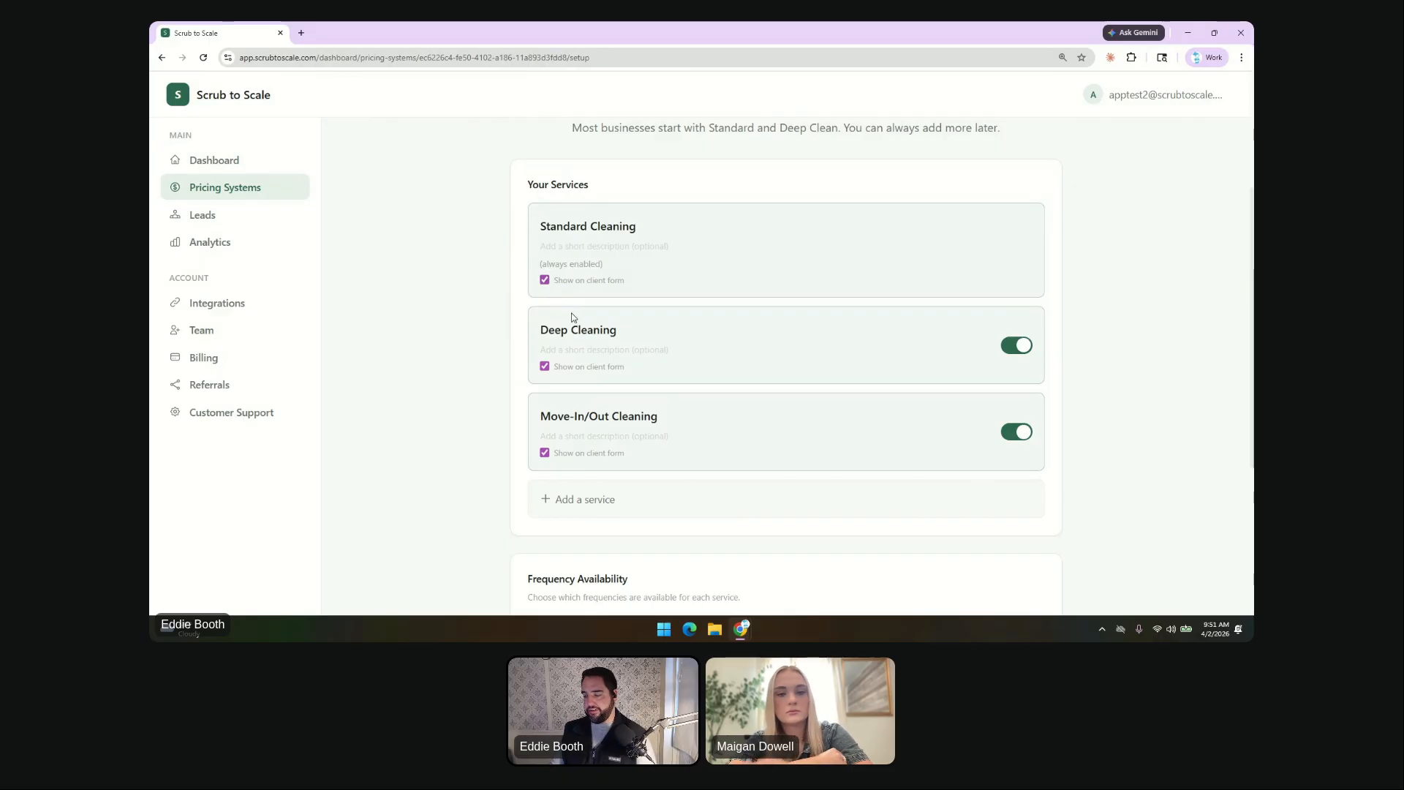
{"action": "scroll", "coordinate": [574, 316], "scroll_direction": "down", "scroll_amount": 2}
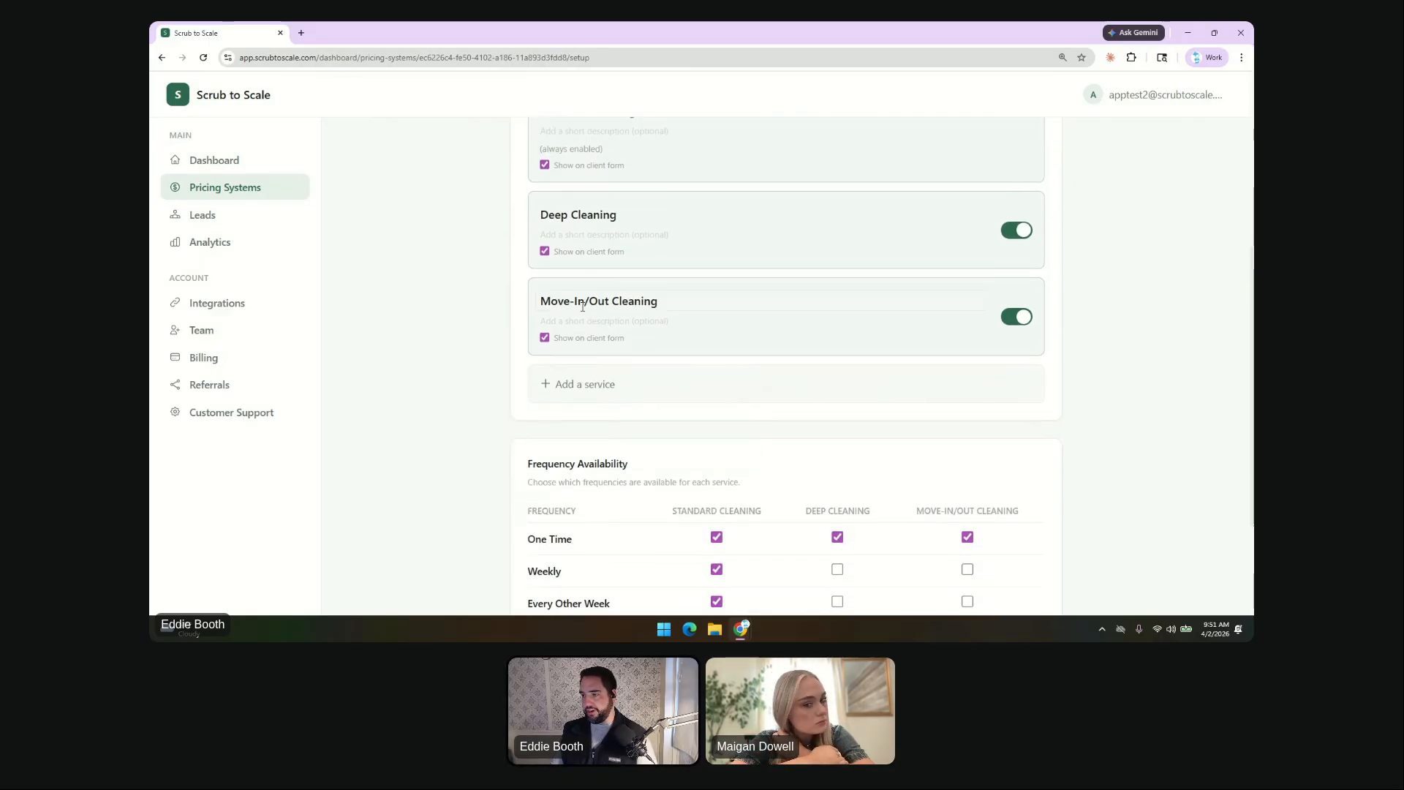
{"action": "scroll", "coordinate": [583, 306], "scroll_direction": "down", "scroll_amount": 3}
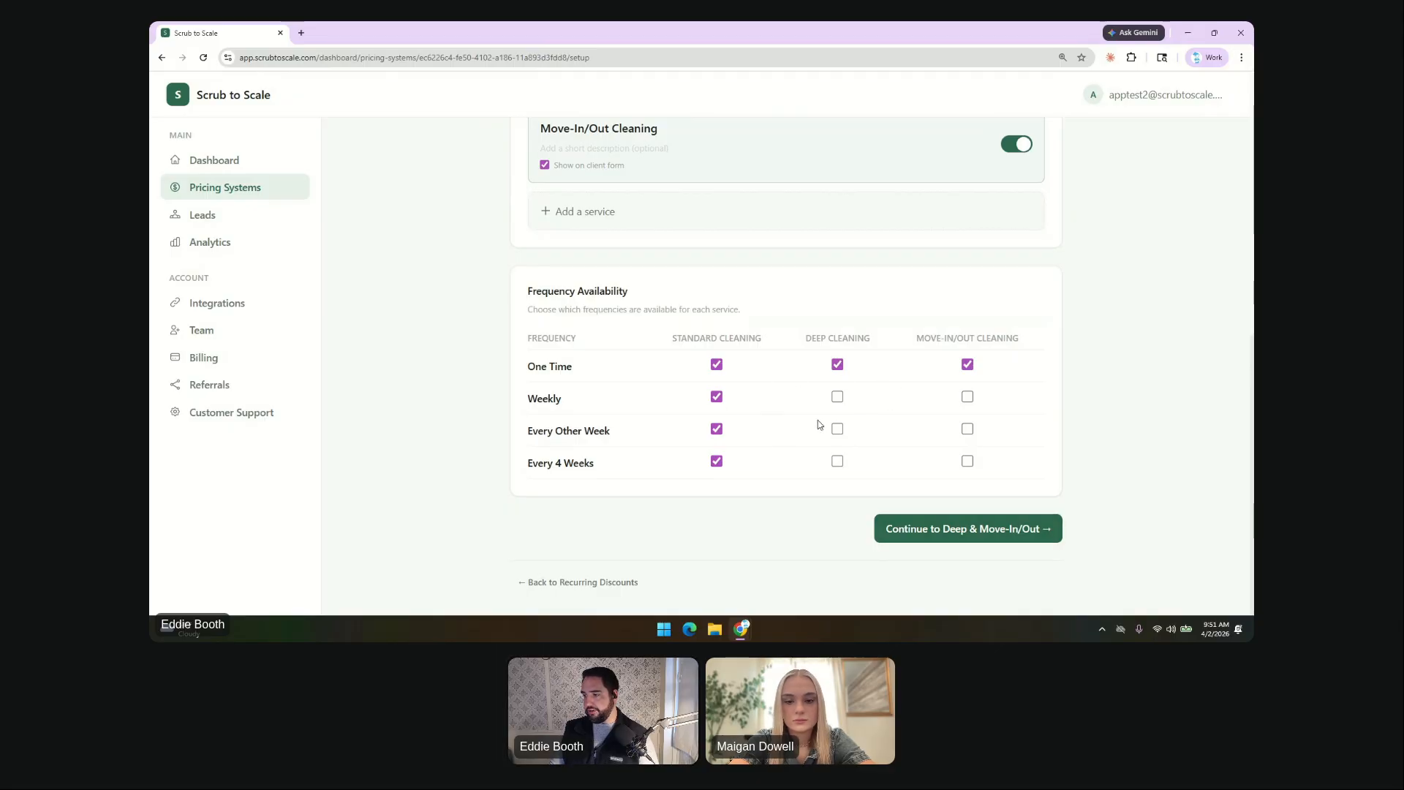
{"action": "left_click", "coordinate": [838, 462]}
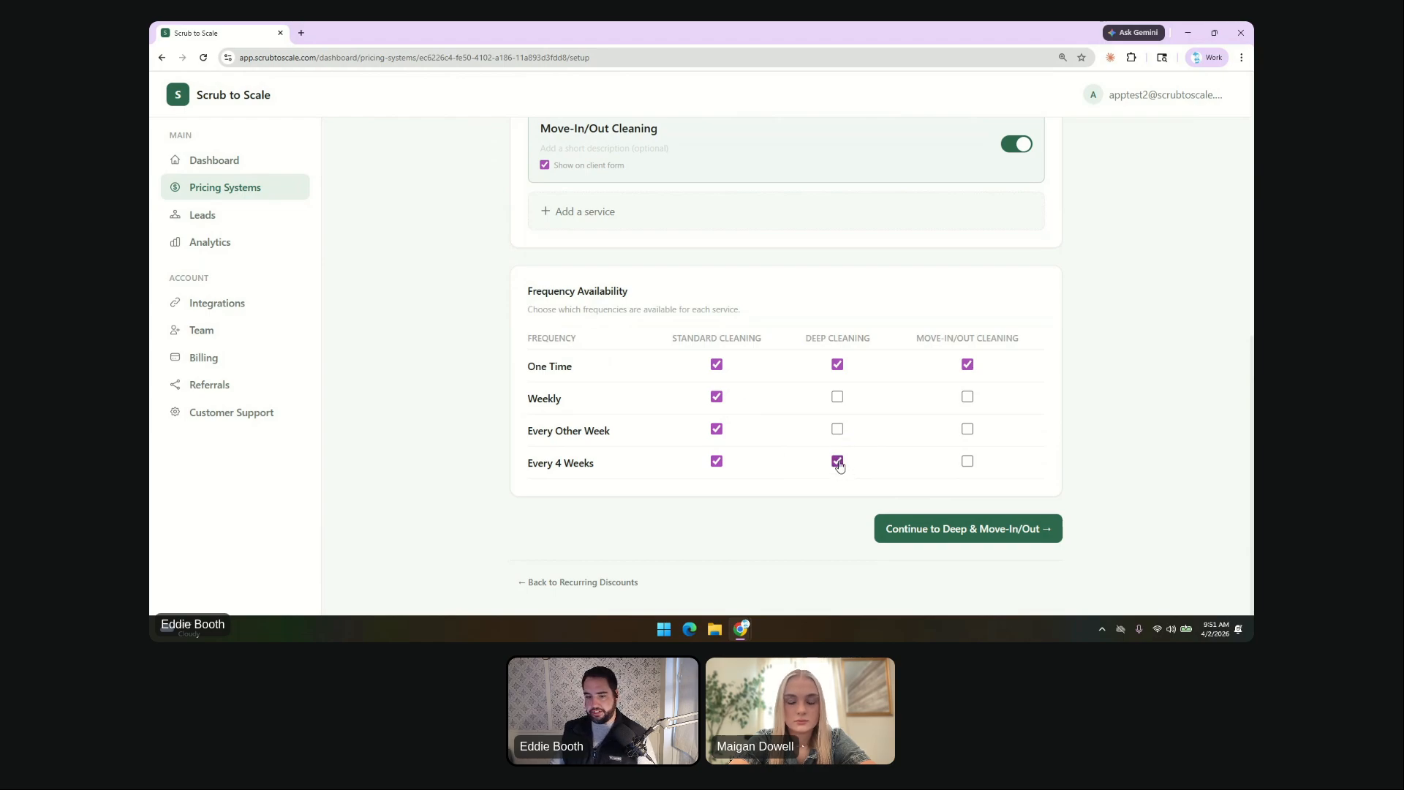
{"action": "left_click", "coordinate": [838, 462]}
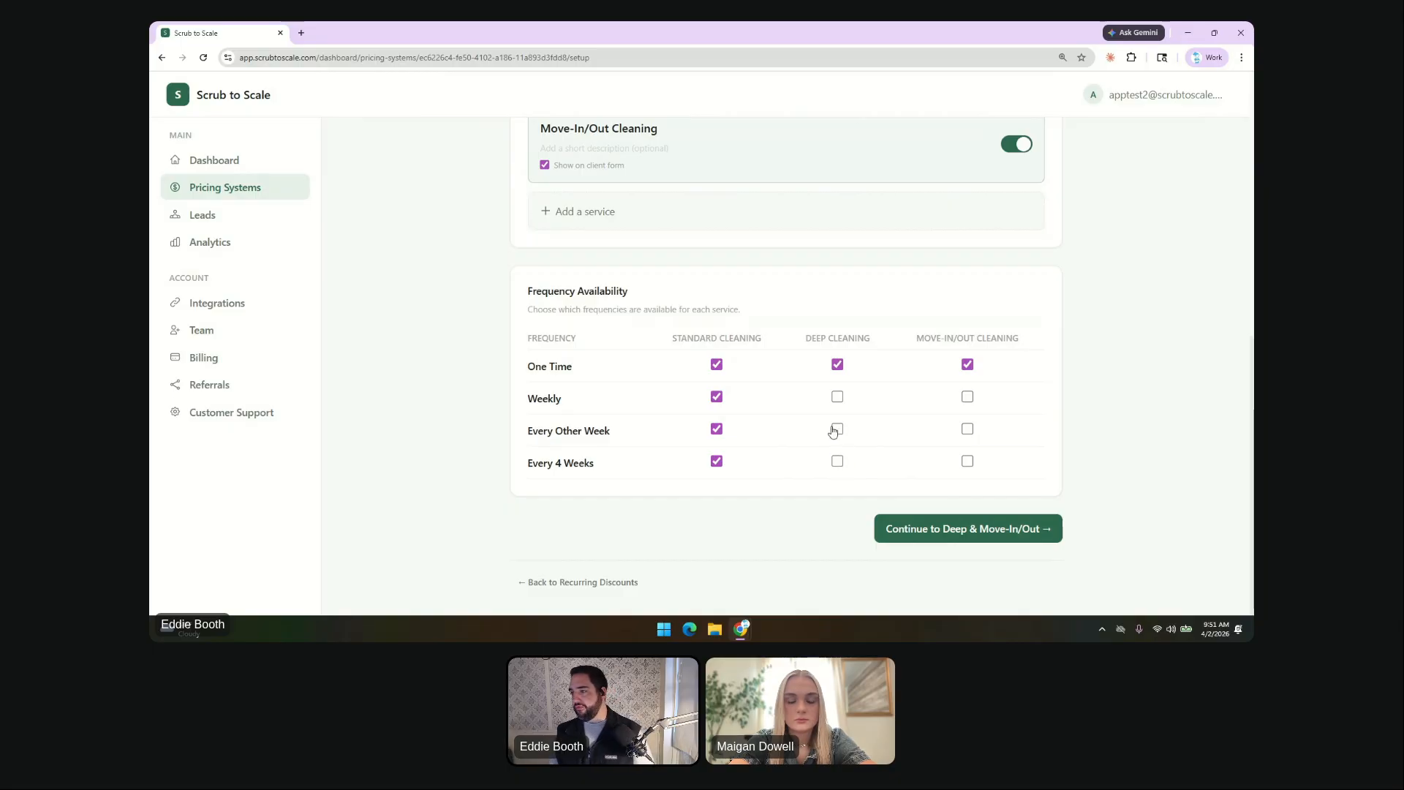
Examine the optional description fields of the Deep Cleaning and Move-In/Out Cleaning services.
{"action": "scroll", "coordinate": [677, 367], "scroll_direction": "up", "scroll_amount": 2}
{"action": "scroll", "coordinate": [677, 367], "scroll_direction": "up", "scroll_amount": 3}
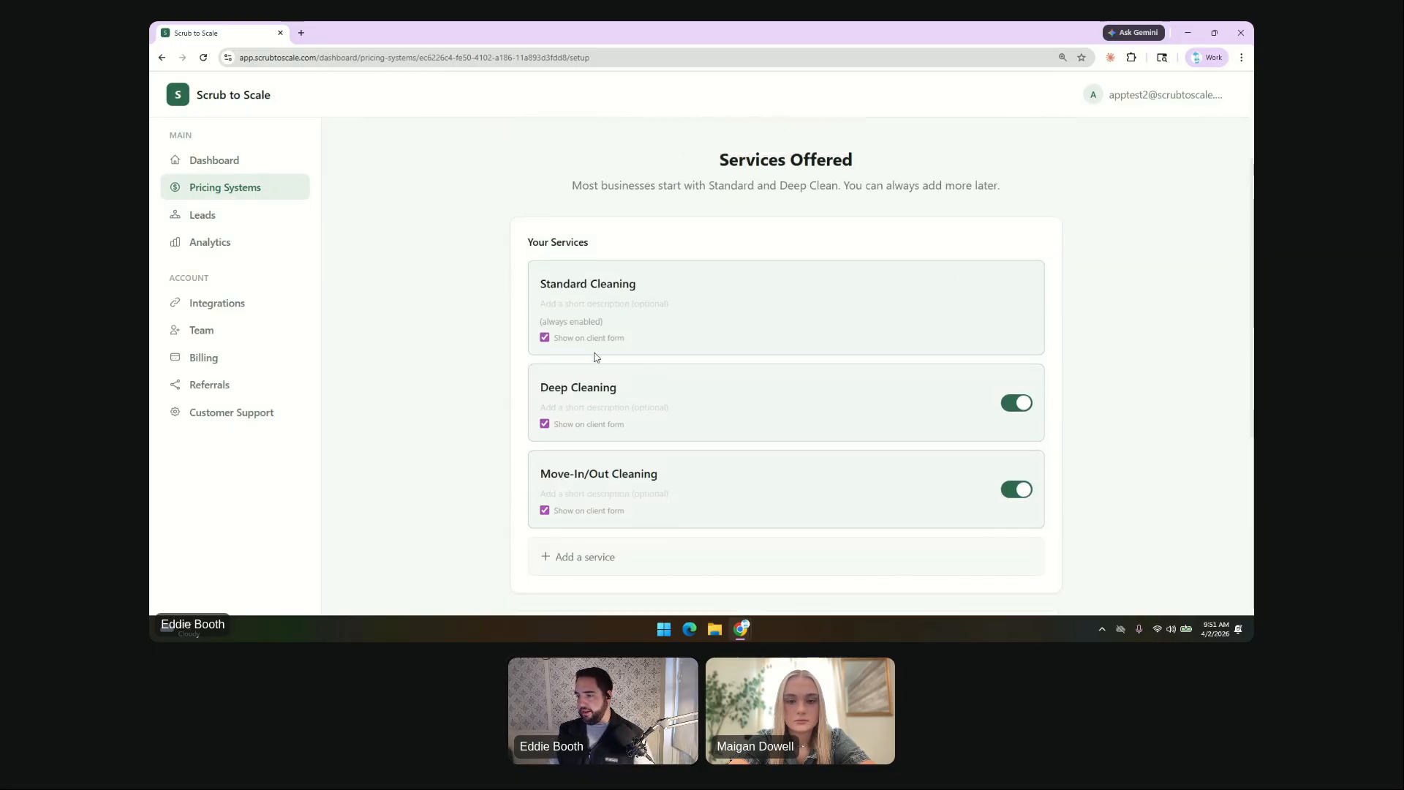
{"action": "left_click", "coordinate": [586, 405]}
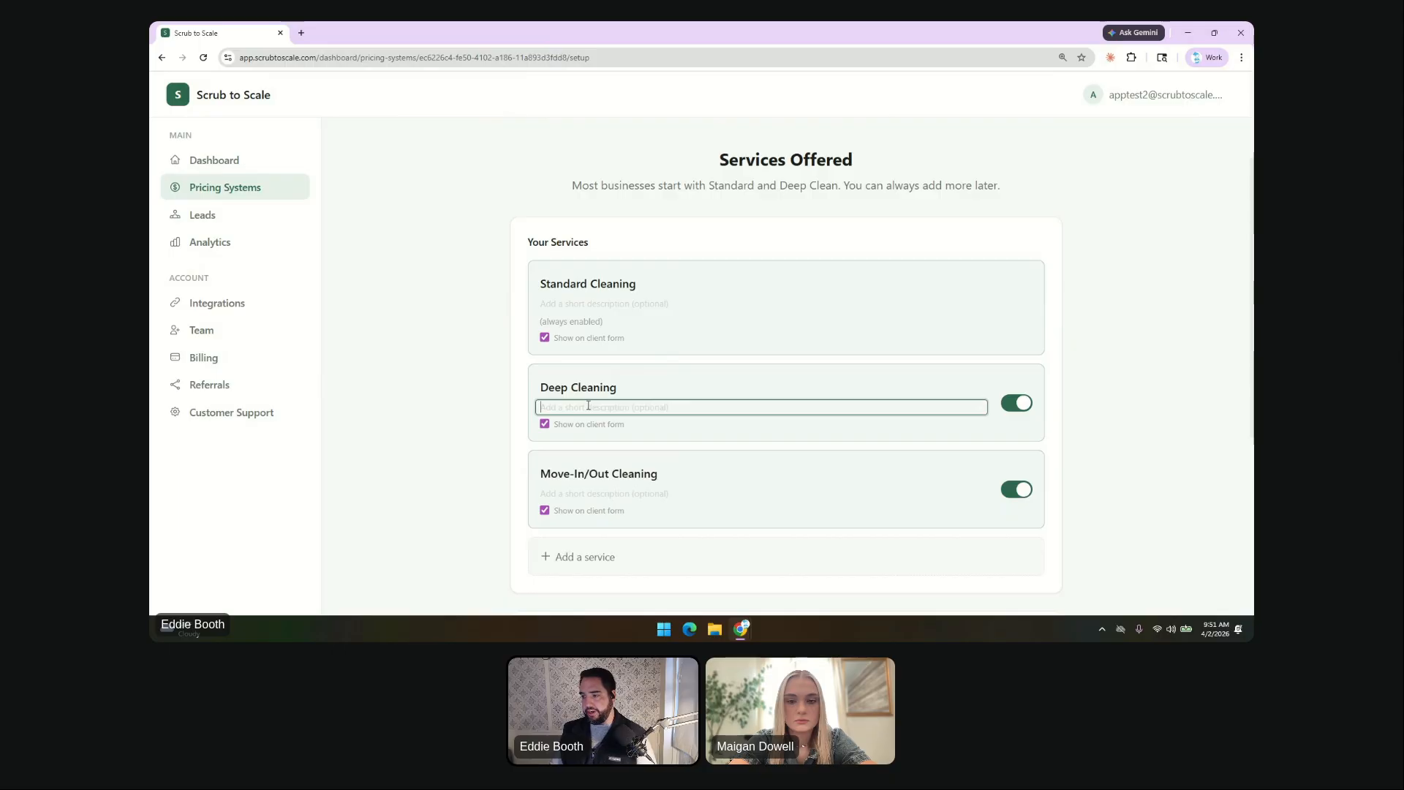
{"action": "left_click", "coordinate": [602, 497]}
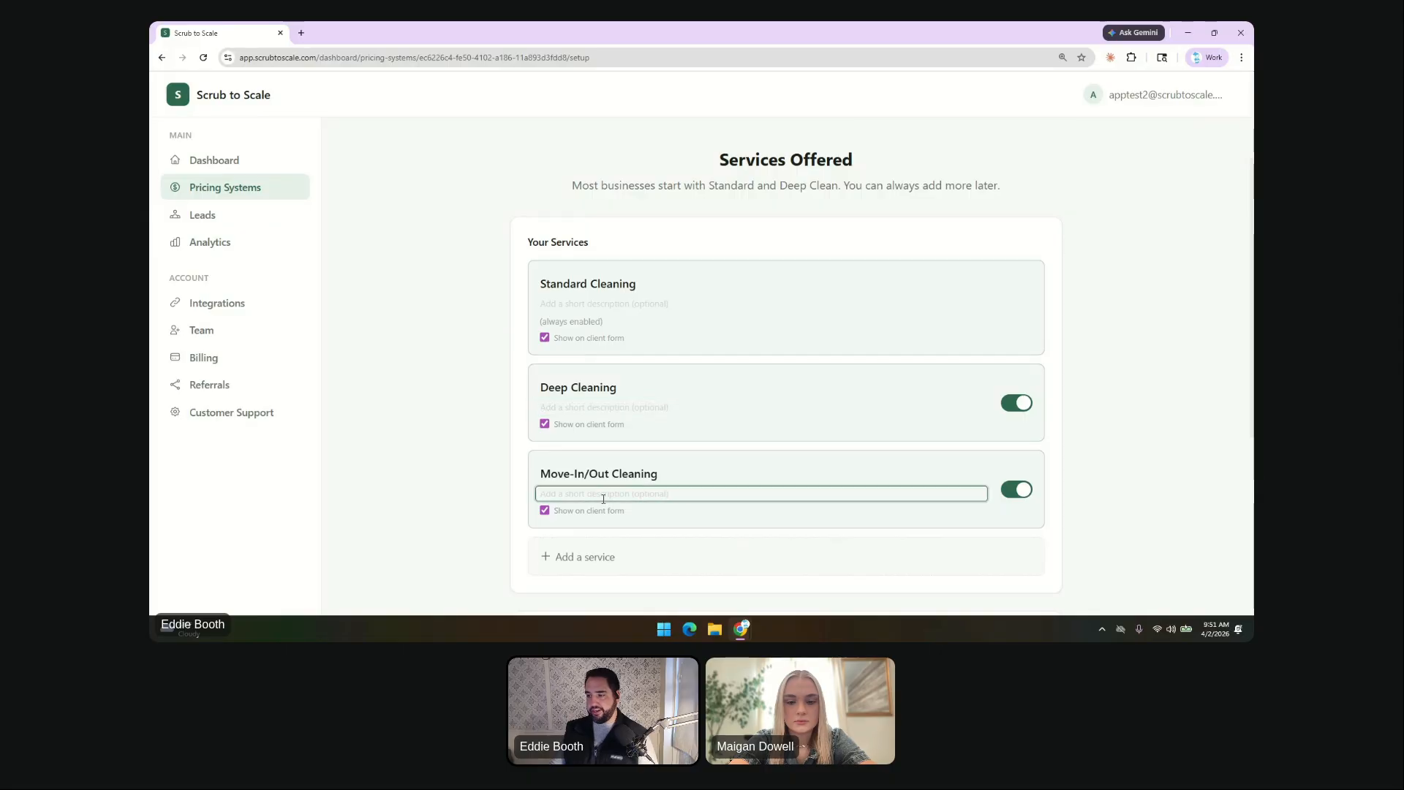
{"action": "scroll", "coordinate": [602, 497], "scroll_direction": "up", "scroll_amount": 1}
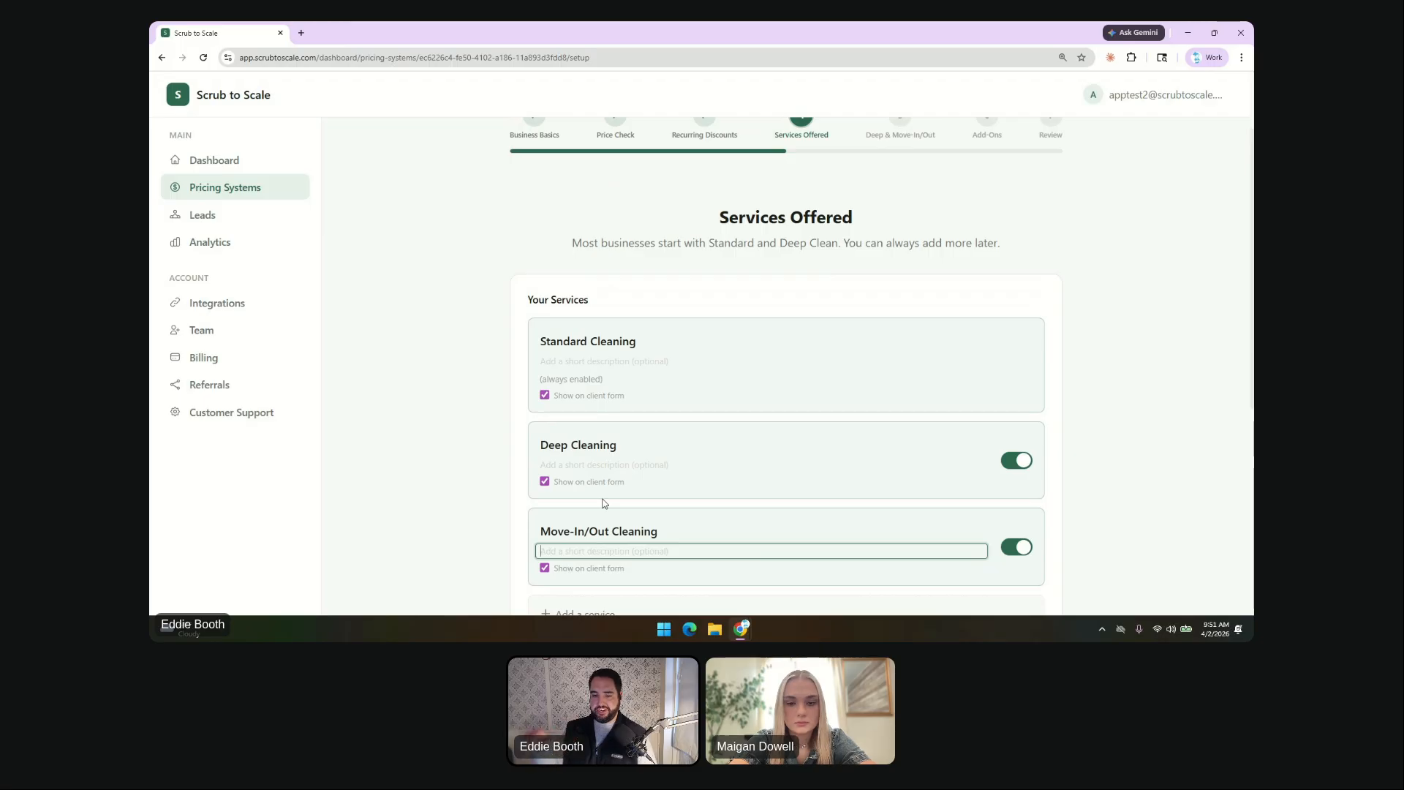
Continue to the Deep & Move-In/Out stage and review its time multipliers and pricing comparison.
{"action": "scroll", "coordinate": [604, 503], "scroll_direction": "down", "scroll_amount": 6}
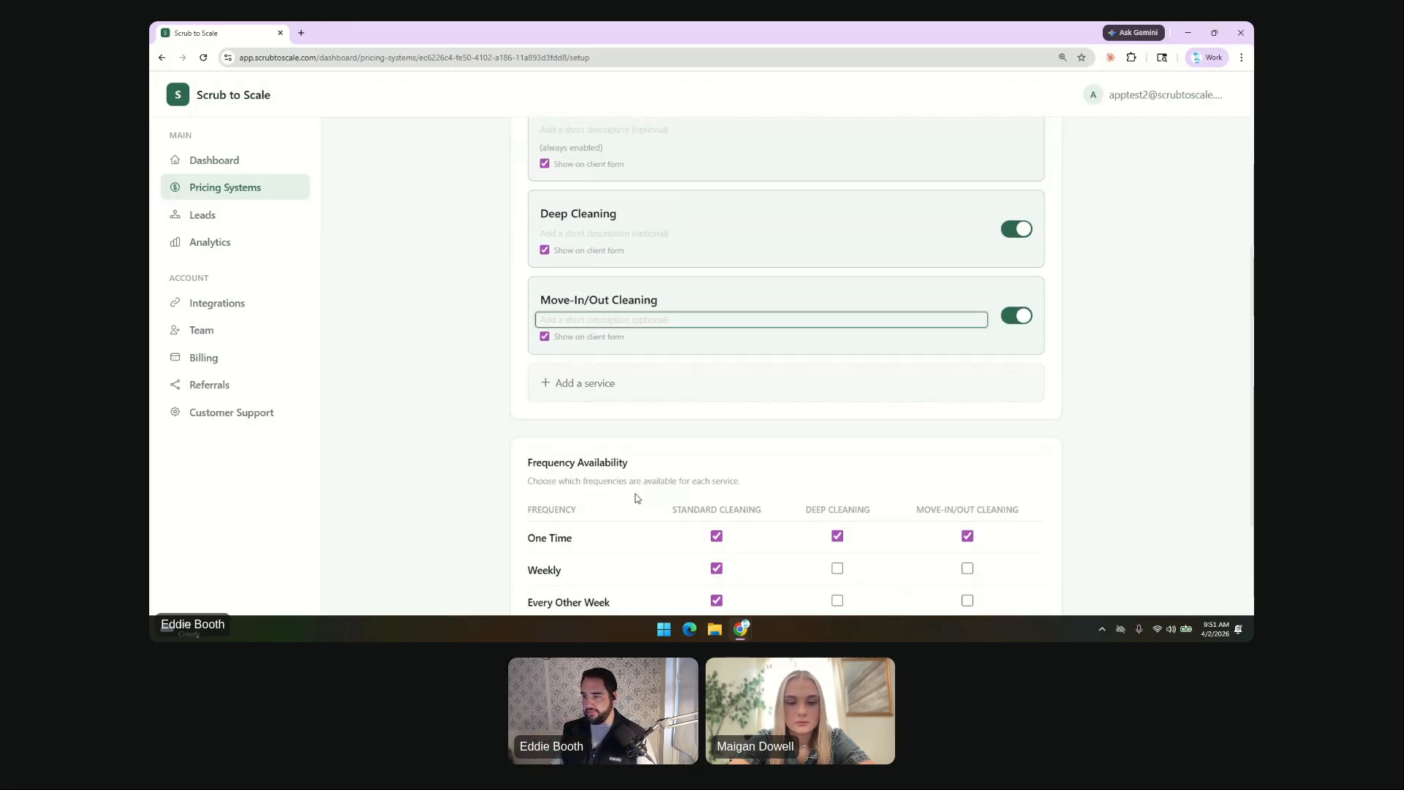
{"action": "left_click", "coordinate": [953, 528]}
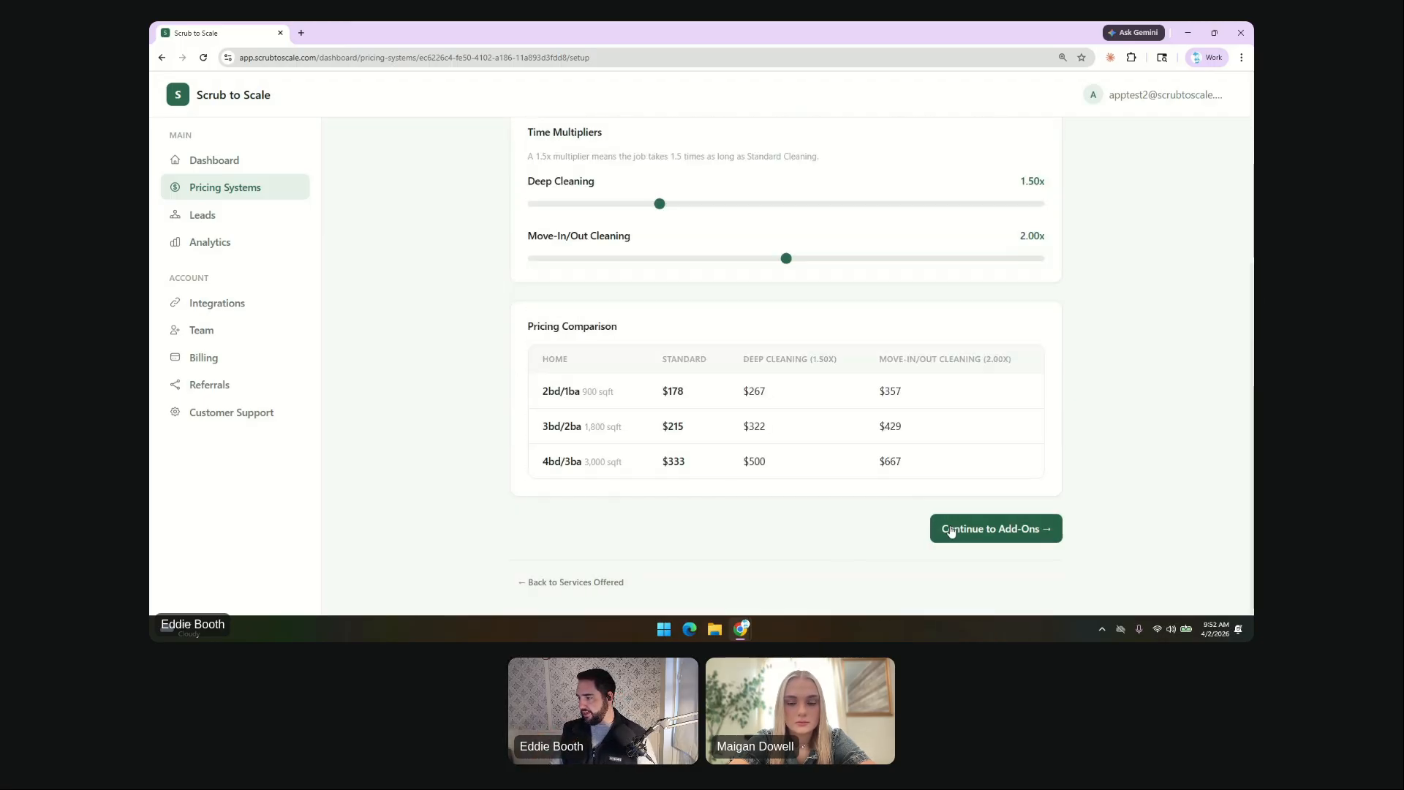
{"action": "scroll", "coordinate": [794, 497], "scroll_direction": "up", "scroll_amount": 3}
{"action": "scroll", "coordinate": [794, 500], "scroll_direction": "down", "scroll_amount": 1}
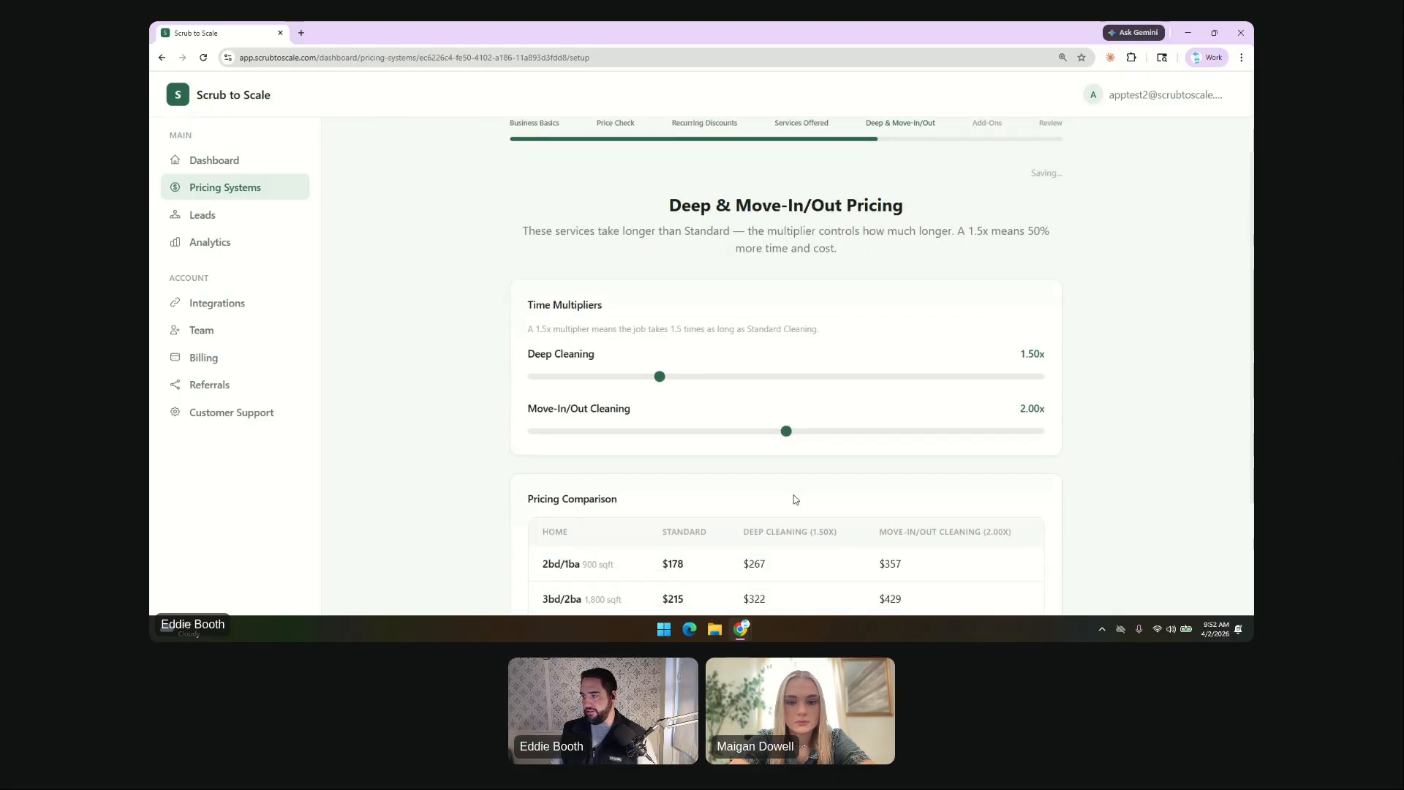
{"action": "scroll", "coordinate": [795, 499], "scroll_direction": "up", "scroll_amount": 1}
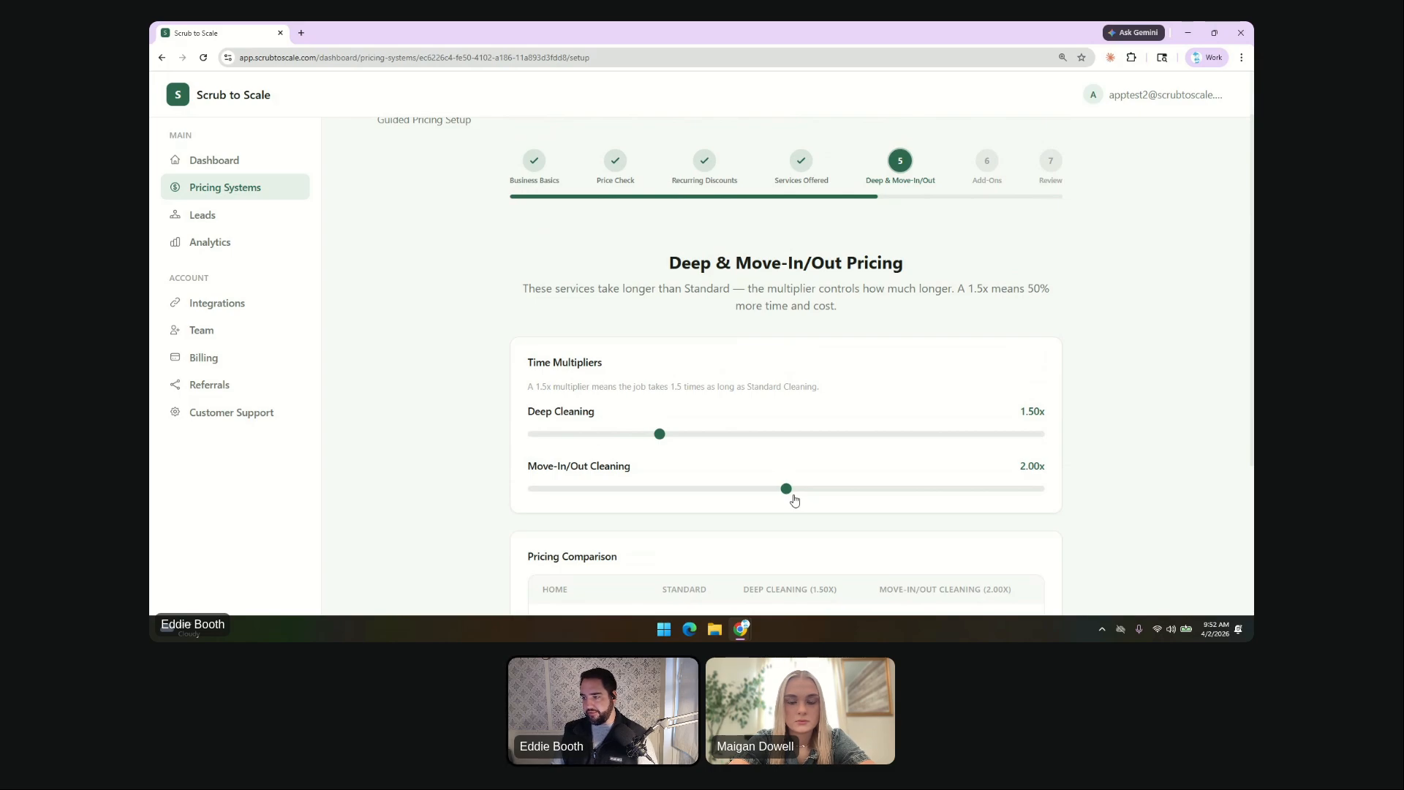
{"action": "scroll", "coordinate": [795, 499], "scroll_direction": "down", "scroll_amount": 3}
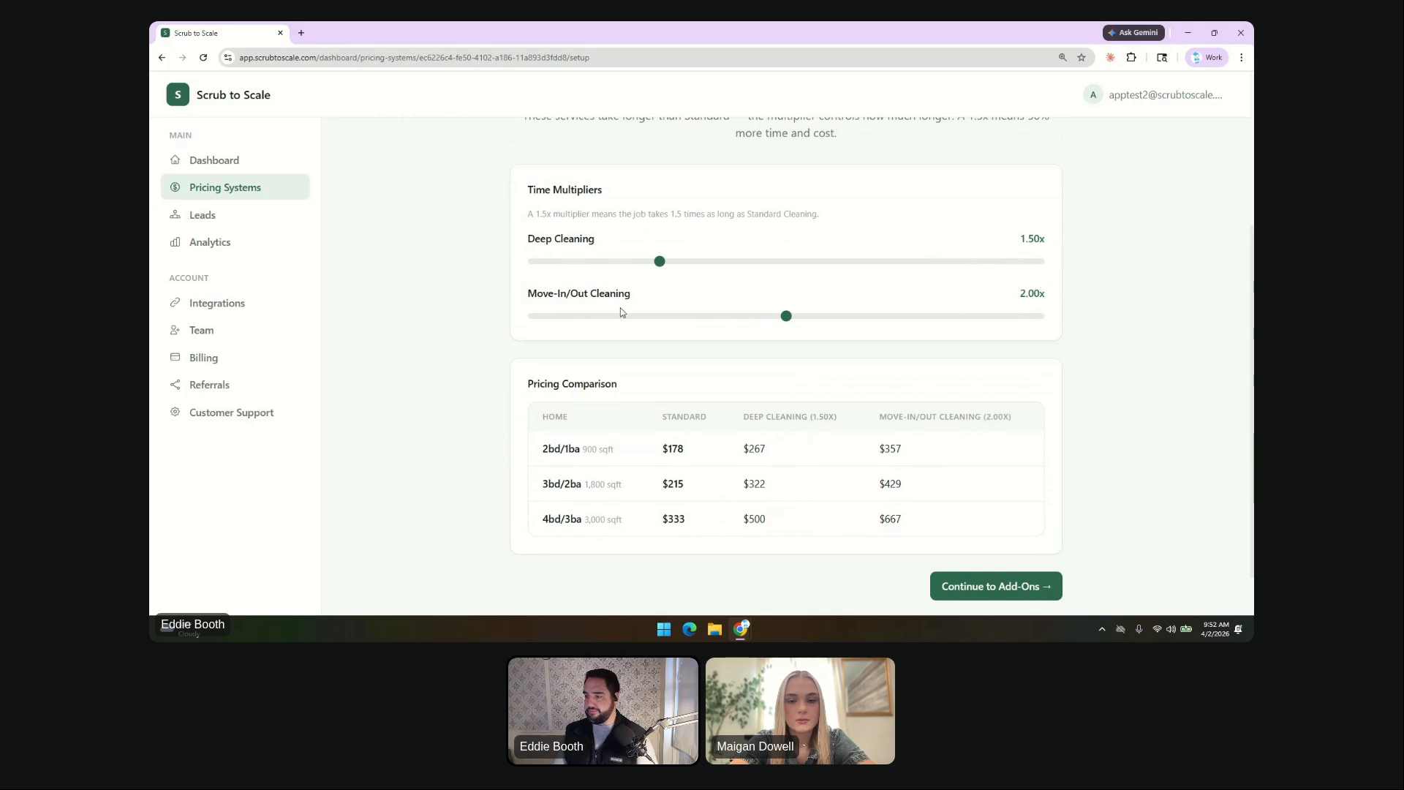
{"action": "scroll", "coordinate": [586, 294], "scroll_direction": "down", "scroll_amount": 1}
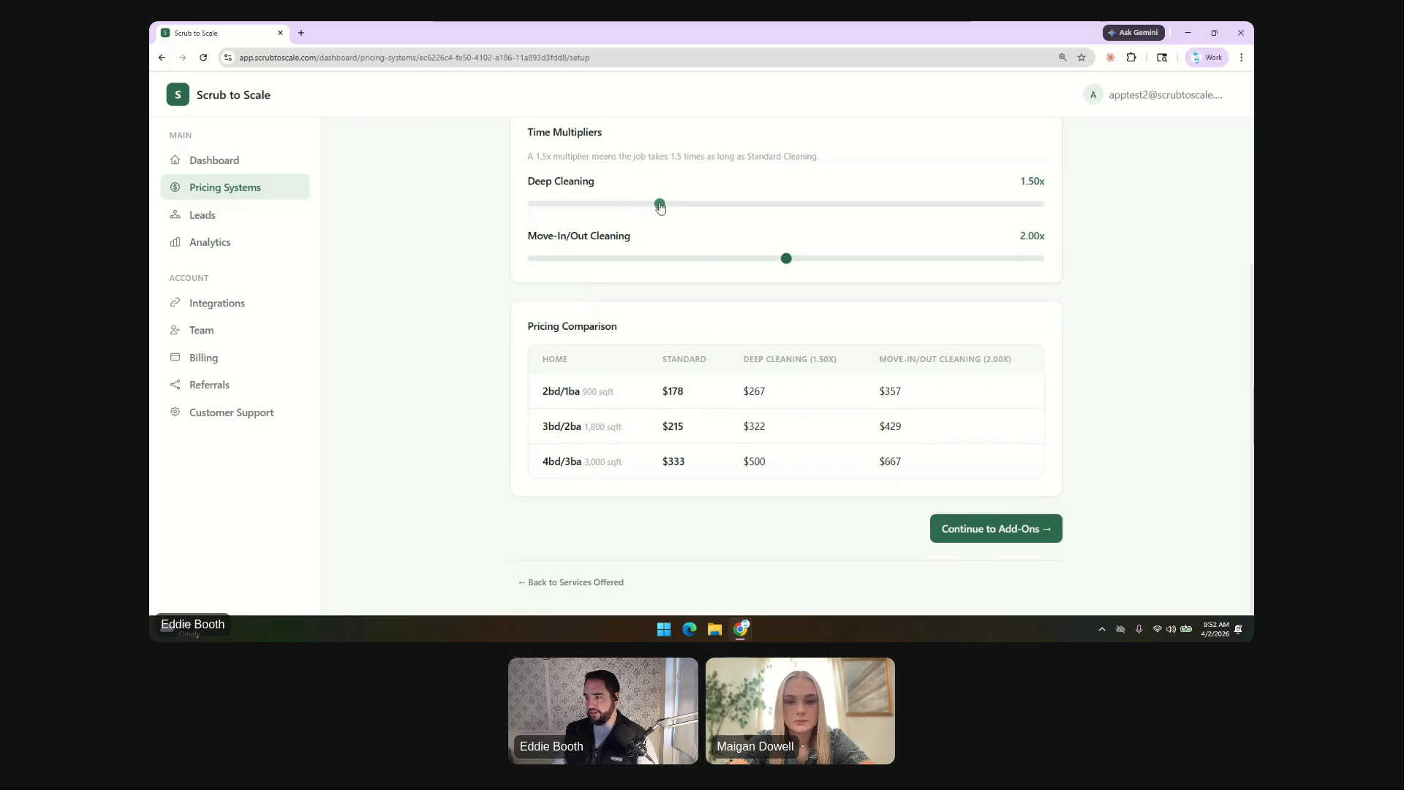
Try a 2.00x time multiplier for Deep Cleaning and return it to 1.50x.
{"action": "left_click_drag", "start_coordinate": [659, 206], "coordinate": [791, 210]}
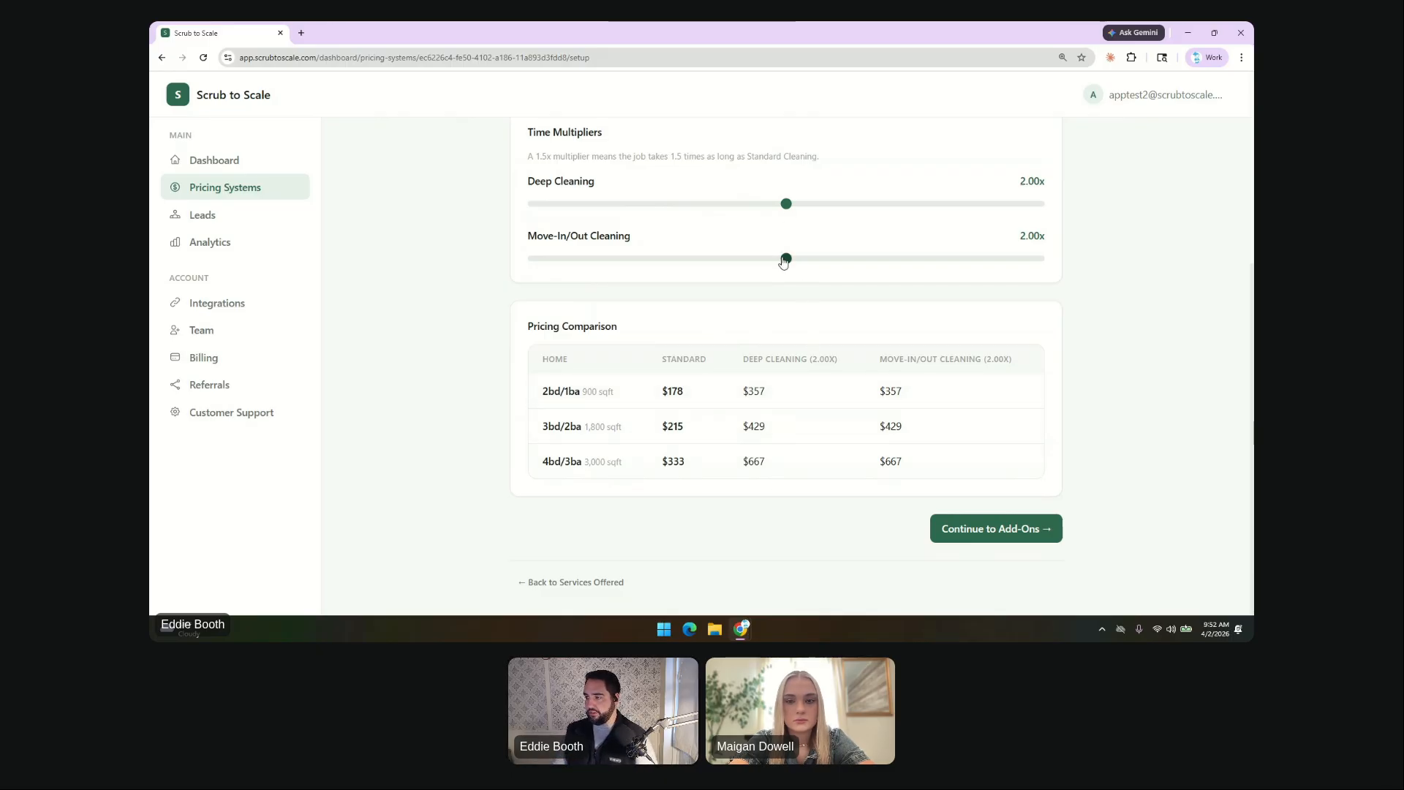
{"action": "mouse_move", "coordinate": [784, 262]}
{"action": "left_mouse_down"}
{"action": "mouse_move", "coordinate": [899, 266]}
{"action": "mouse_move", "coordinate": [787, 265]}
{"action": "left_mouse_up"}
{"action": "left_click_drag", "start_coordinate": [788, 208], "coordinate": [661, 216]}
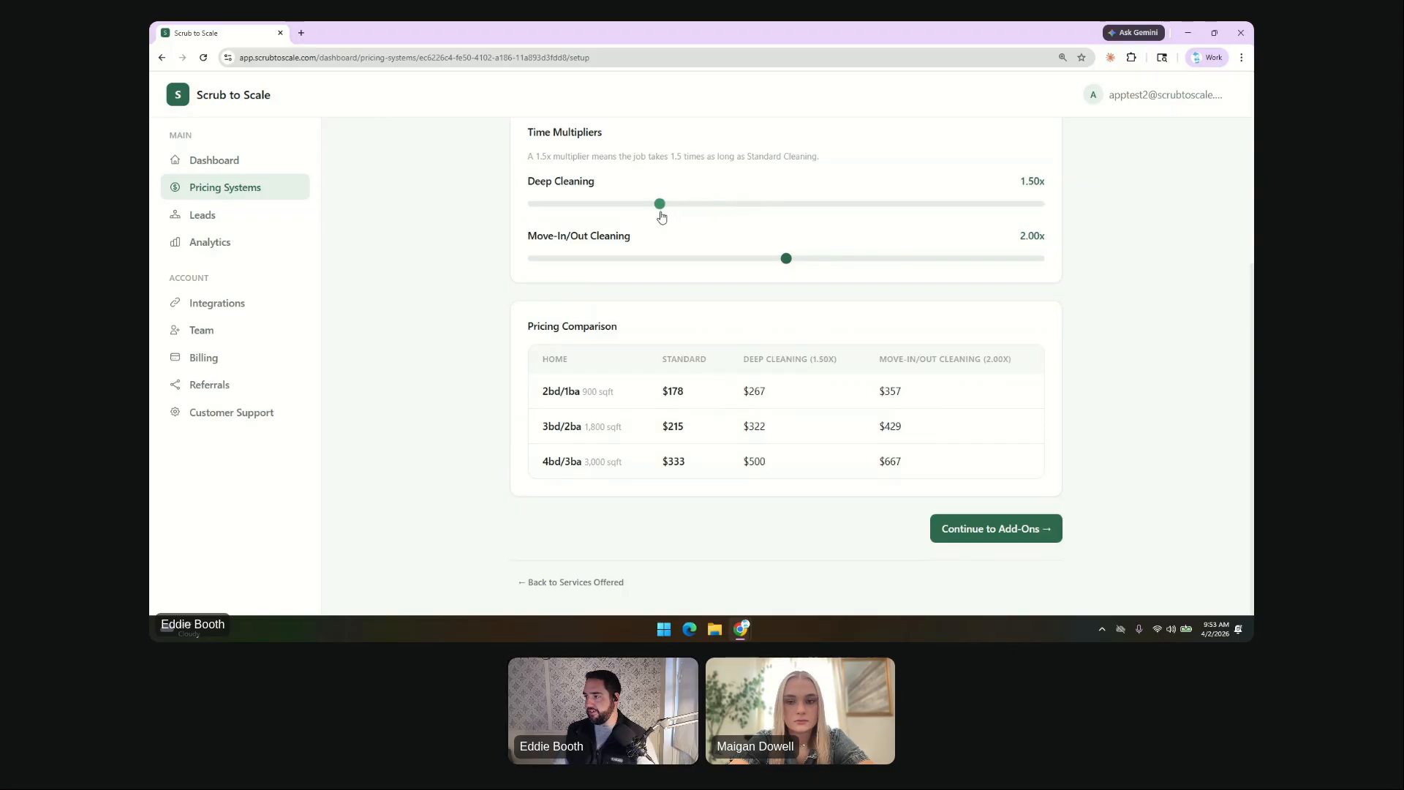
Continue to the Add-Ons stage and review the listed add-on services.
{"action": "left_click", "coordinate": [965, 533]}
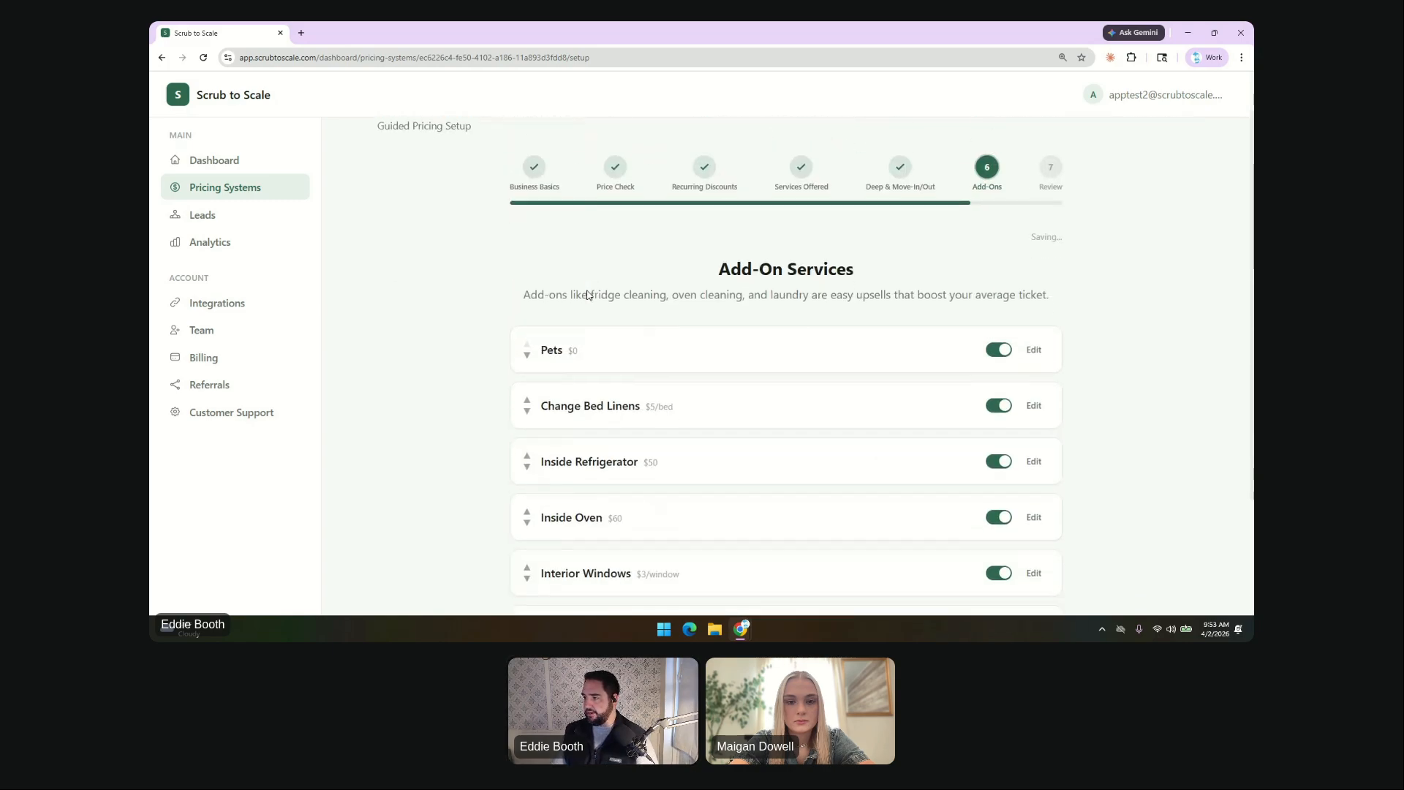
{"action": "scroll", "coordinate": [590, 296], "scroll_direction": "down", "scroll_amount": 2}
{"action": "scroll", "coordinate": [590, 296], "scroll_direction": "up", "scroll_amount": 1}
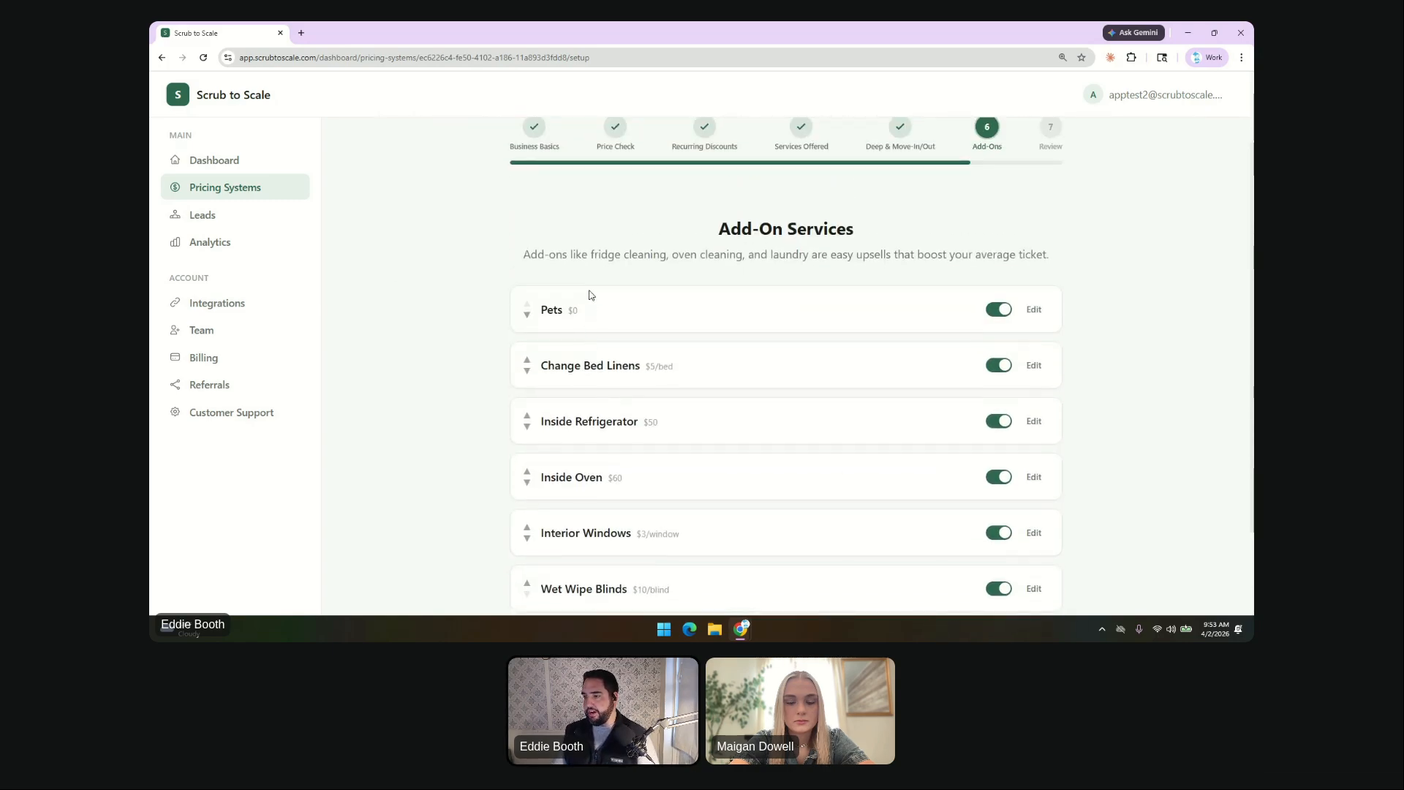
{"action": "scroll", "coordinate": [574, 304], "scroll_direction": "down", "scroll_amount": 1}
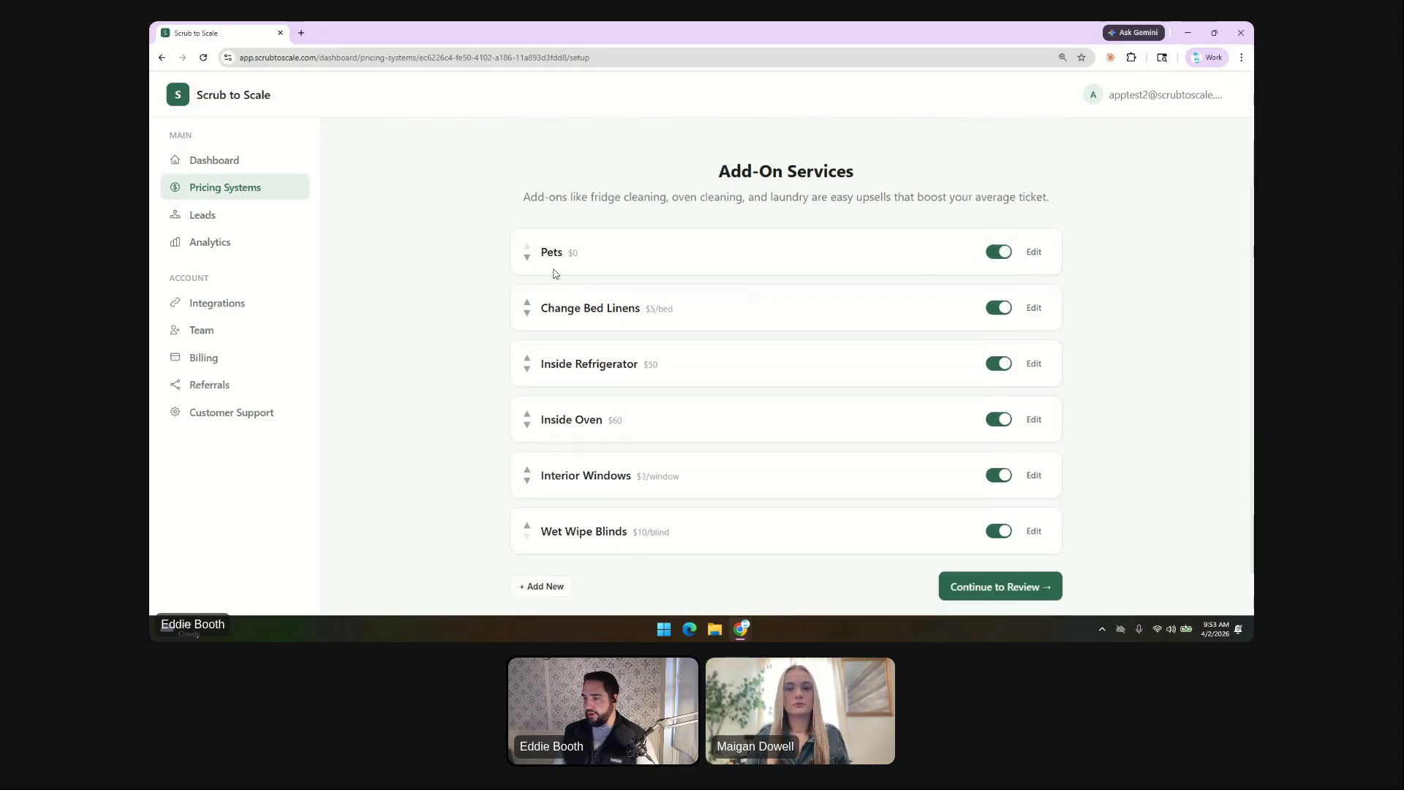
Inspect the Pets add-on's price type options and applicable services, keeping Flat Rate, and close its editor.
{"action": "left_click", "coordinate": [1034, 253]}
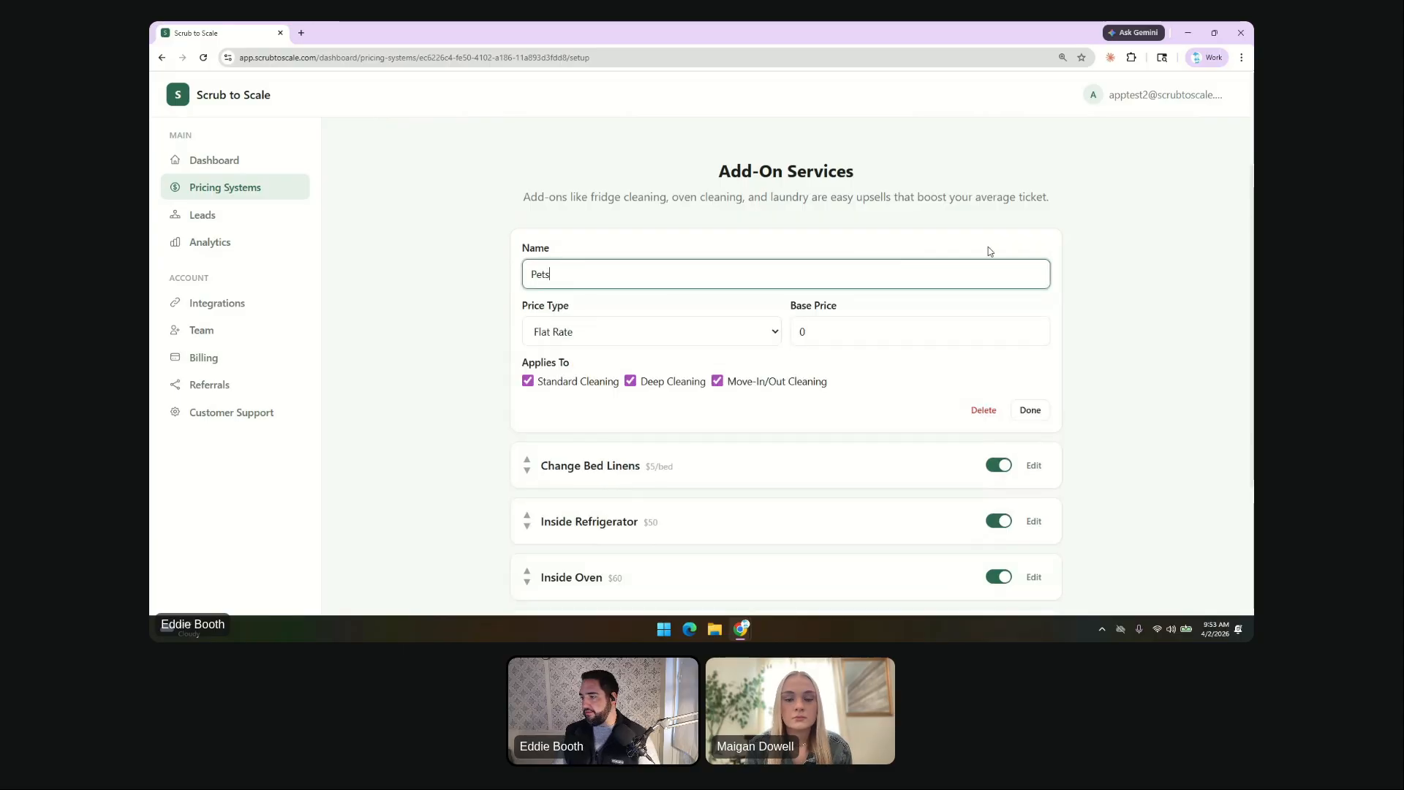
{"action": "left_click", "coordinate": [593, 333]}
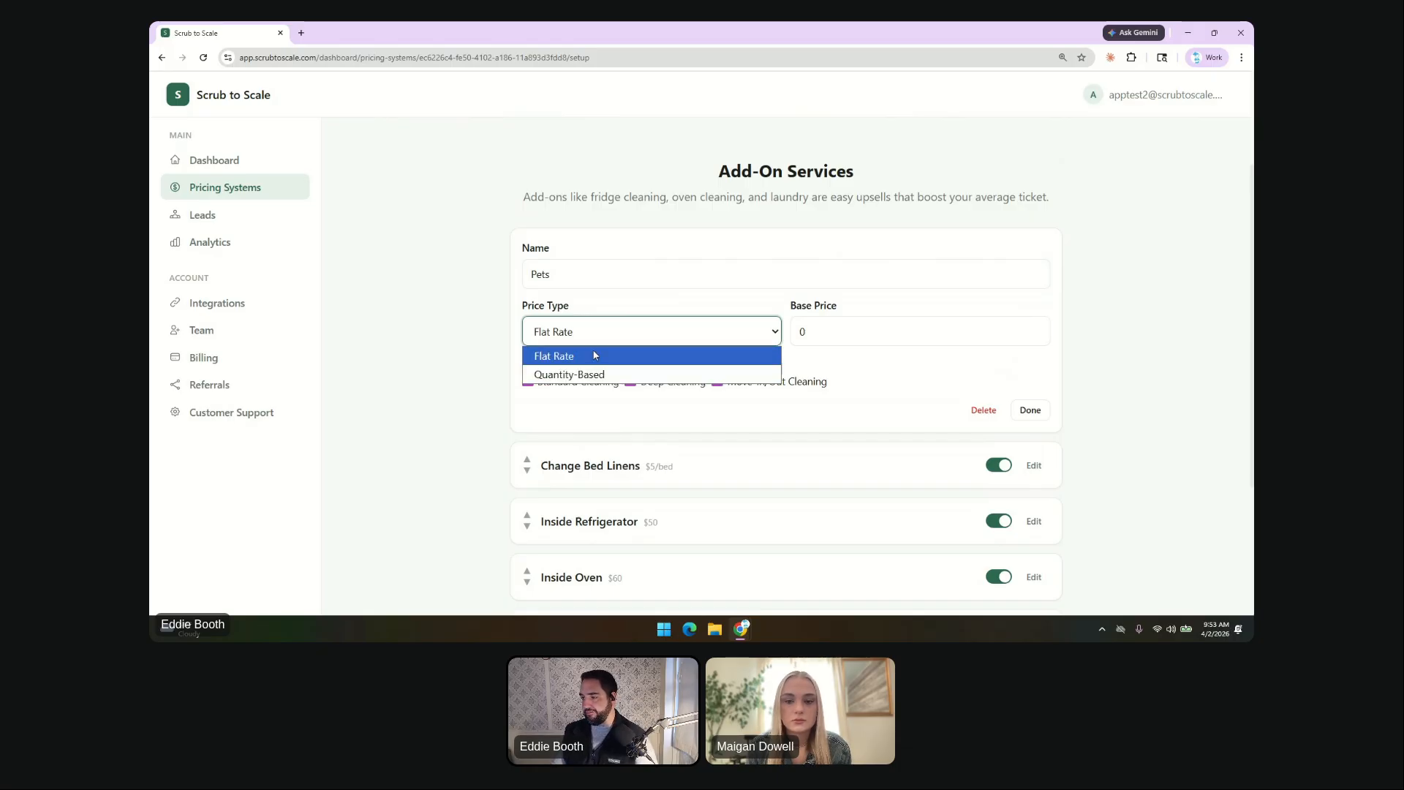
{"action": "left_click", "coordinate": [594, 356]}
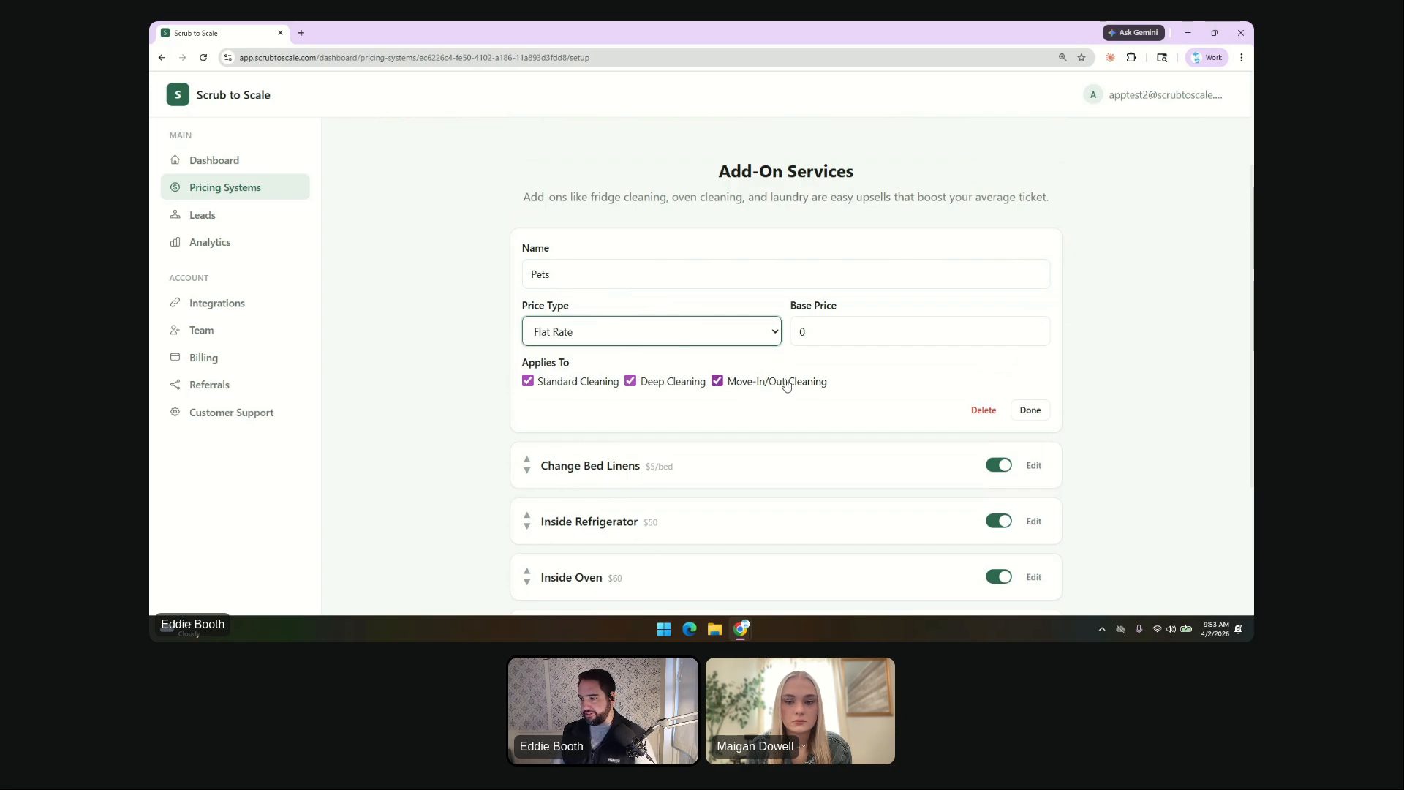
{"action": "left_click", "coordinate": [1044, 412]}
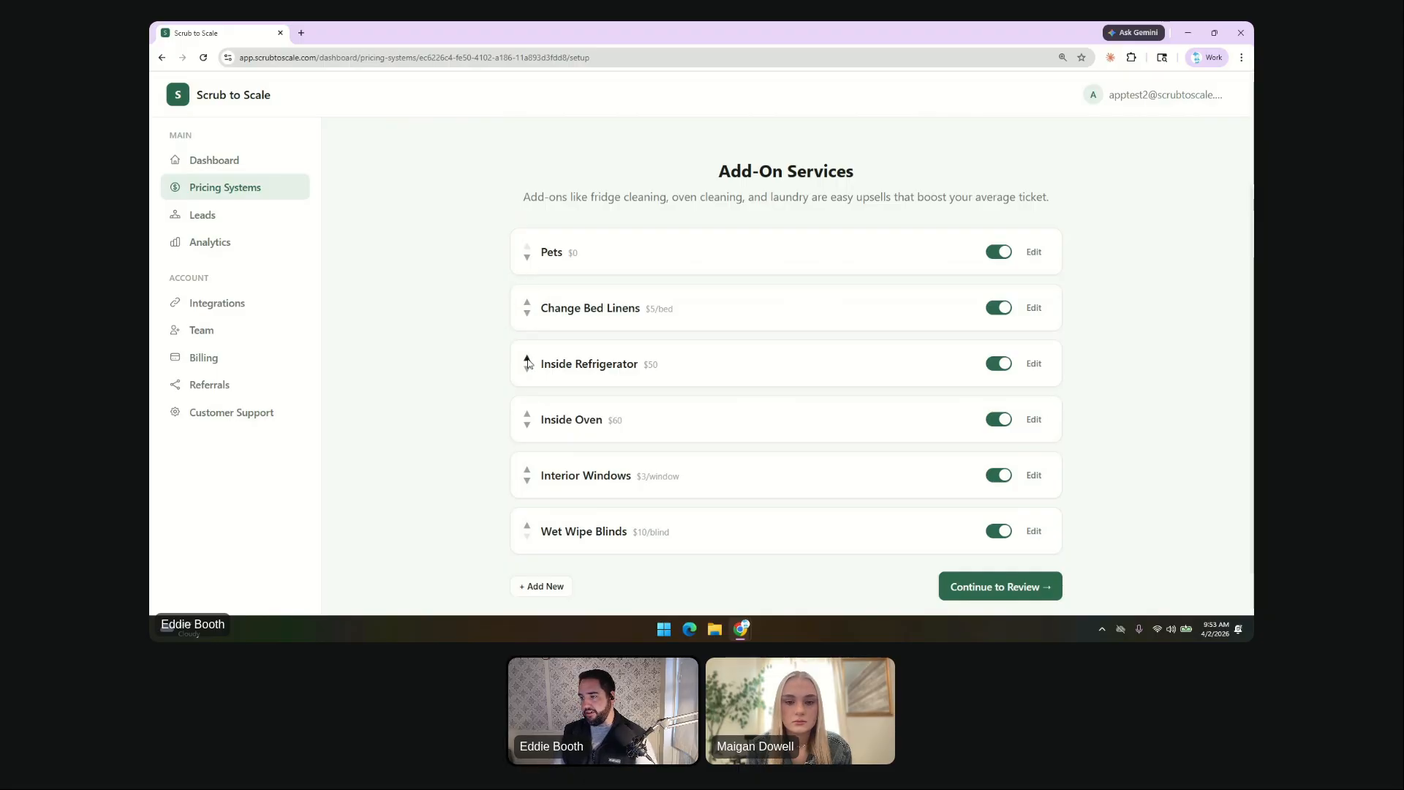
Move the Inside Refrigerator and Inside Oven add-ons above Change Bed Linens.
{"action": "left_click", "coordinate": [528, 359]}
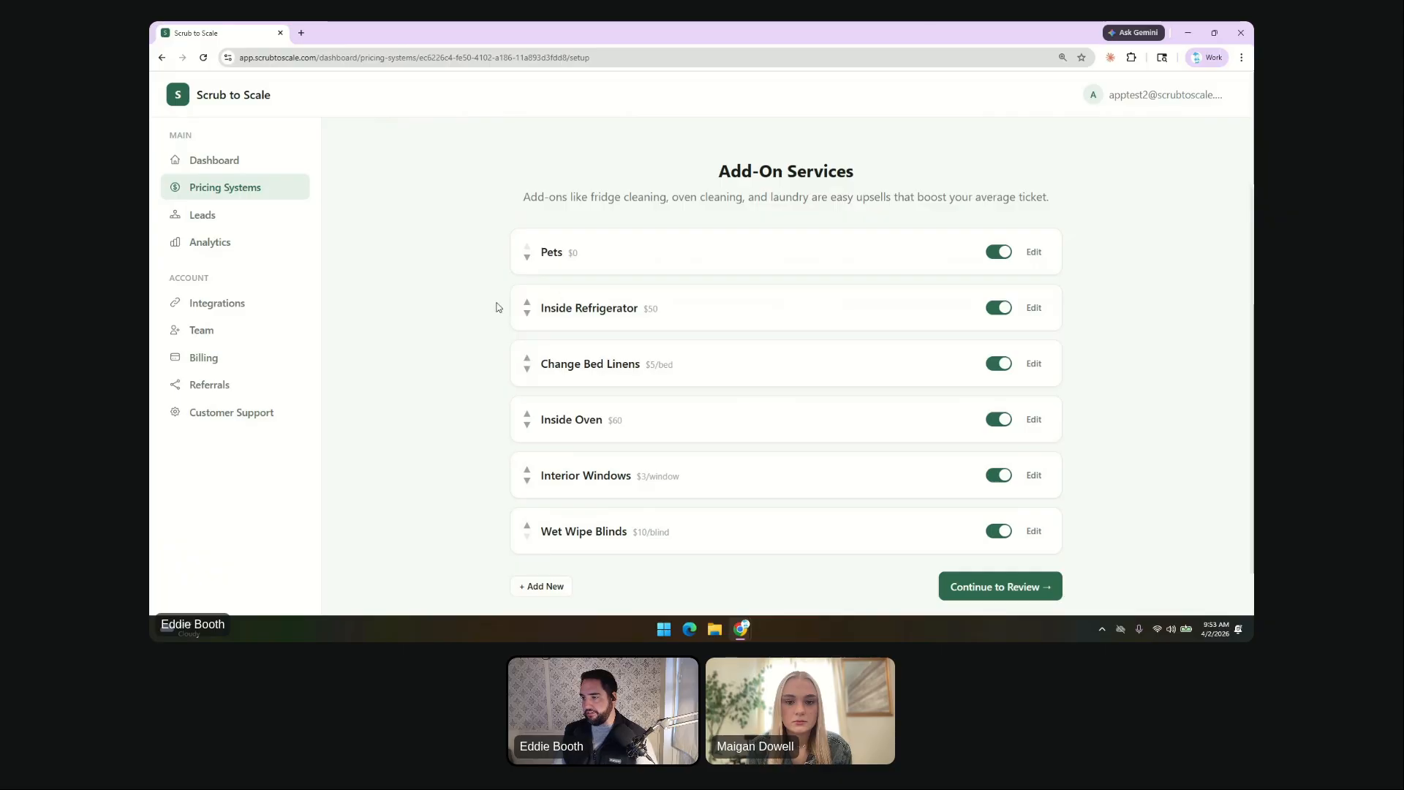
{"action": "left_click", "coordinate": [525, 414]}
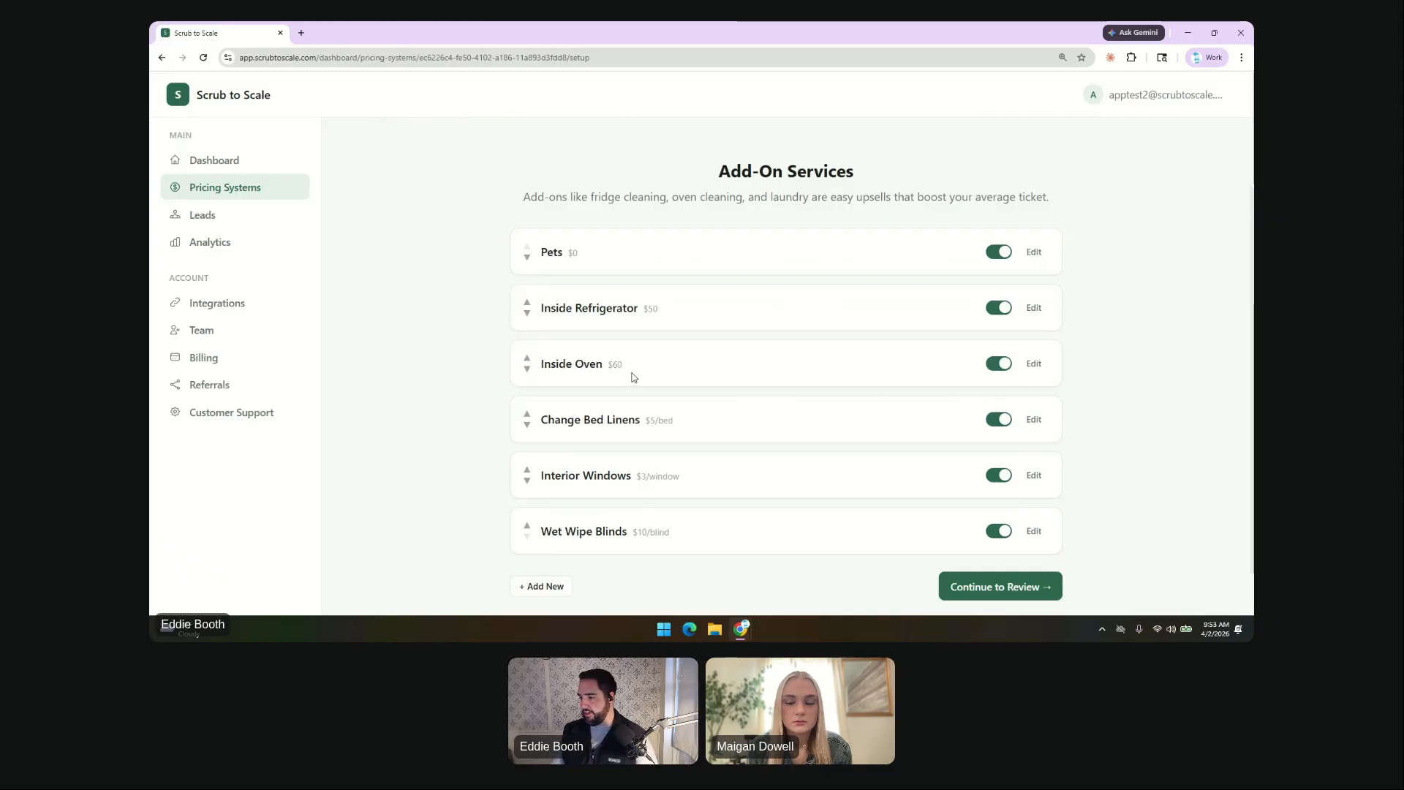
Add a Wet Wipe Baseboards add-on with a Flat Rate price type and a base price of 150.
{"action": "scroll", "coordinate": [580, 442], "scroll_direction": "down", "scroll_amount": 1}
{"action": "left_click", "coordinate": [549, 532]}
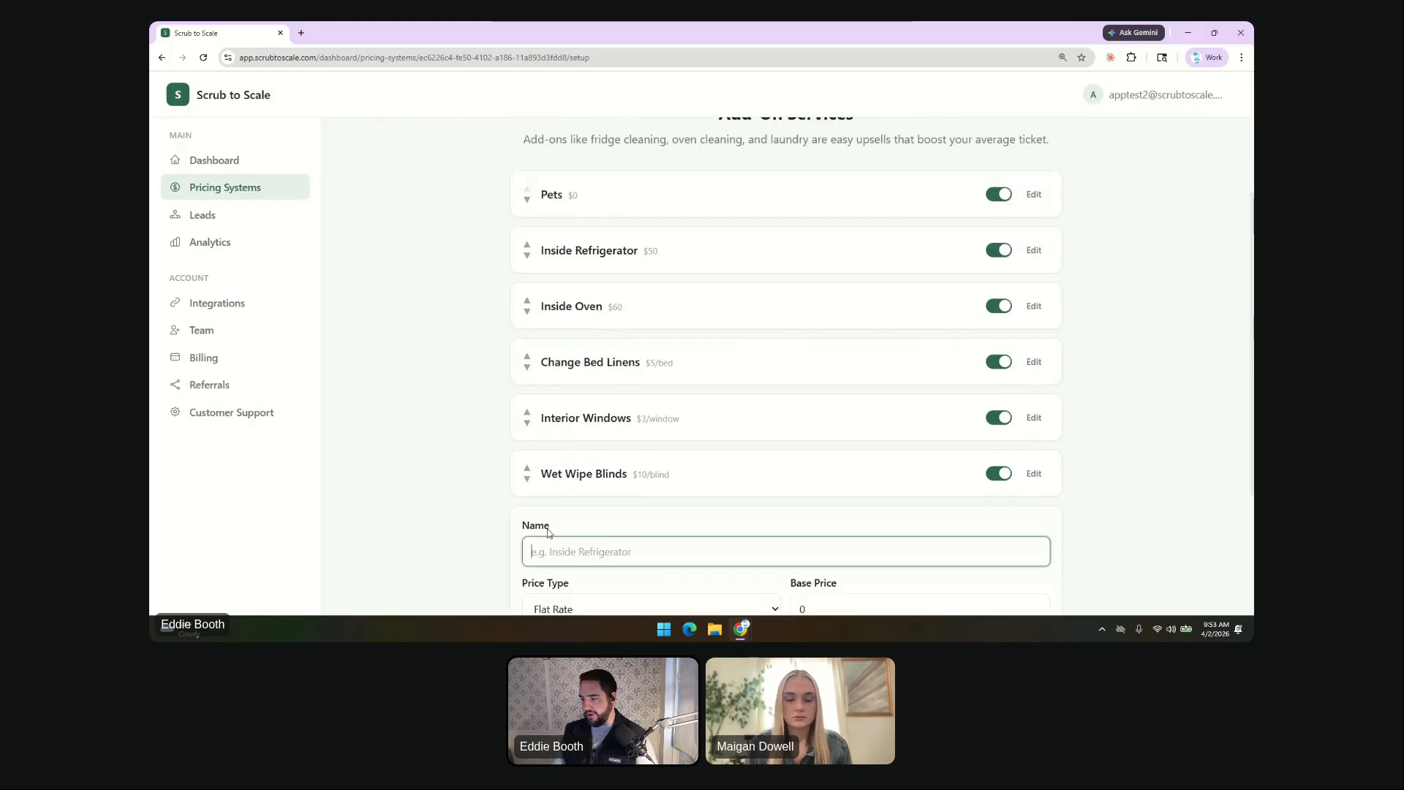
{"action": "scroll", "coordinate": [579, 513], "scroll_direction": "down", "scroll_amount": 3}
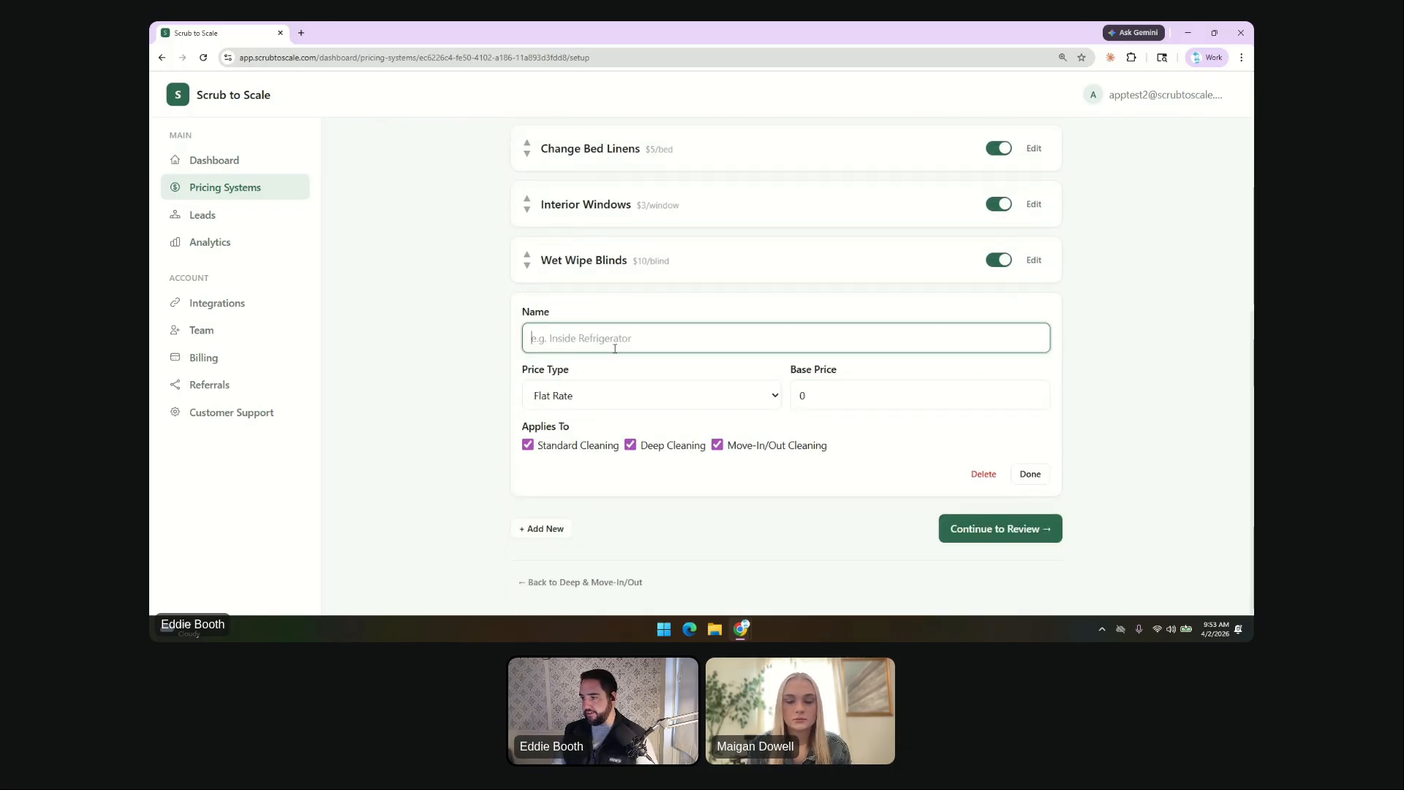
{"action": "type", "text": "WEt"}
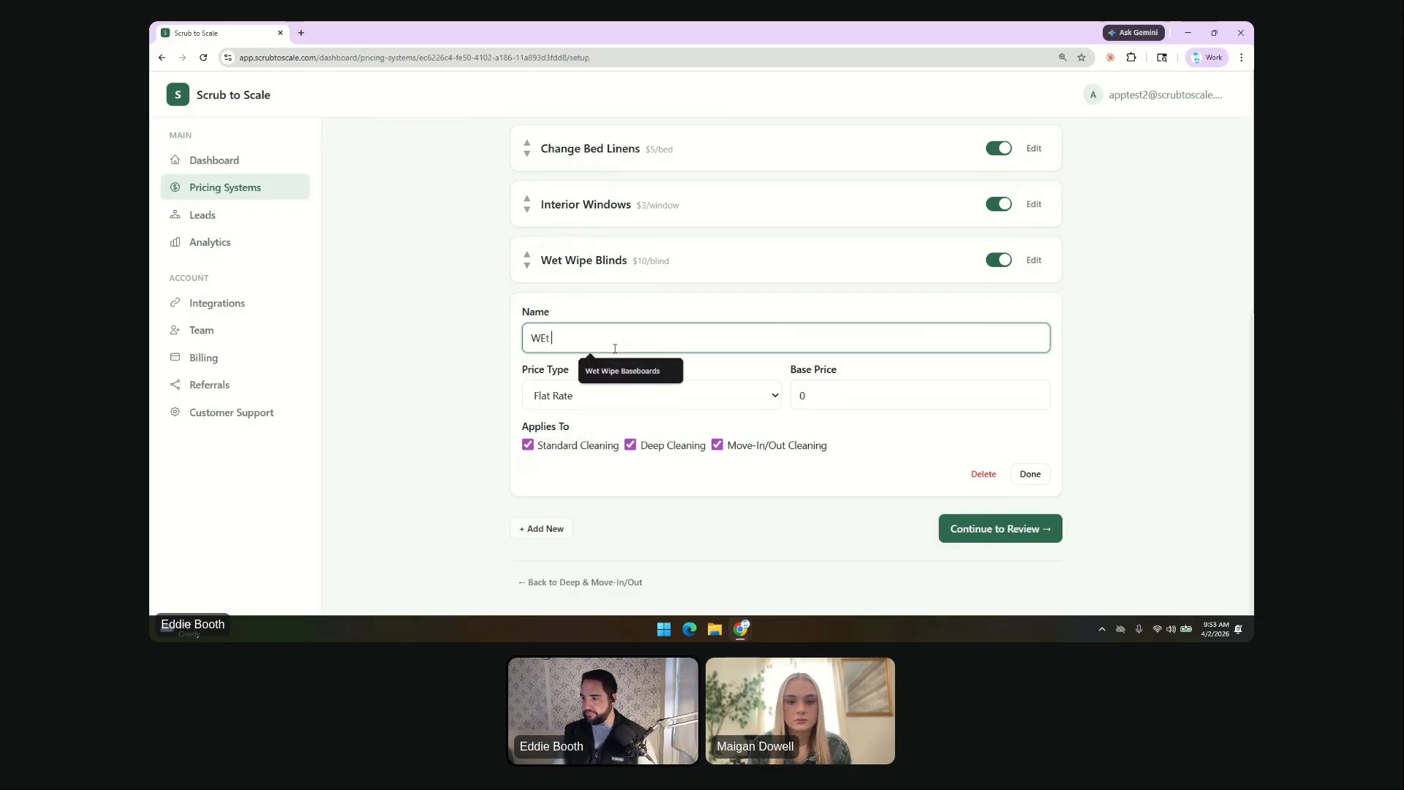
{"action": "left_click", "coordinate": [622, 371]}
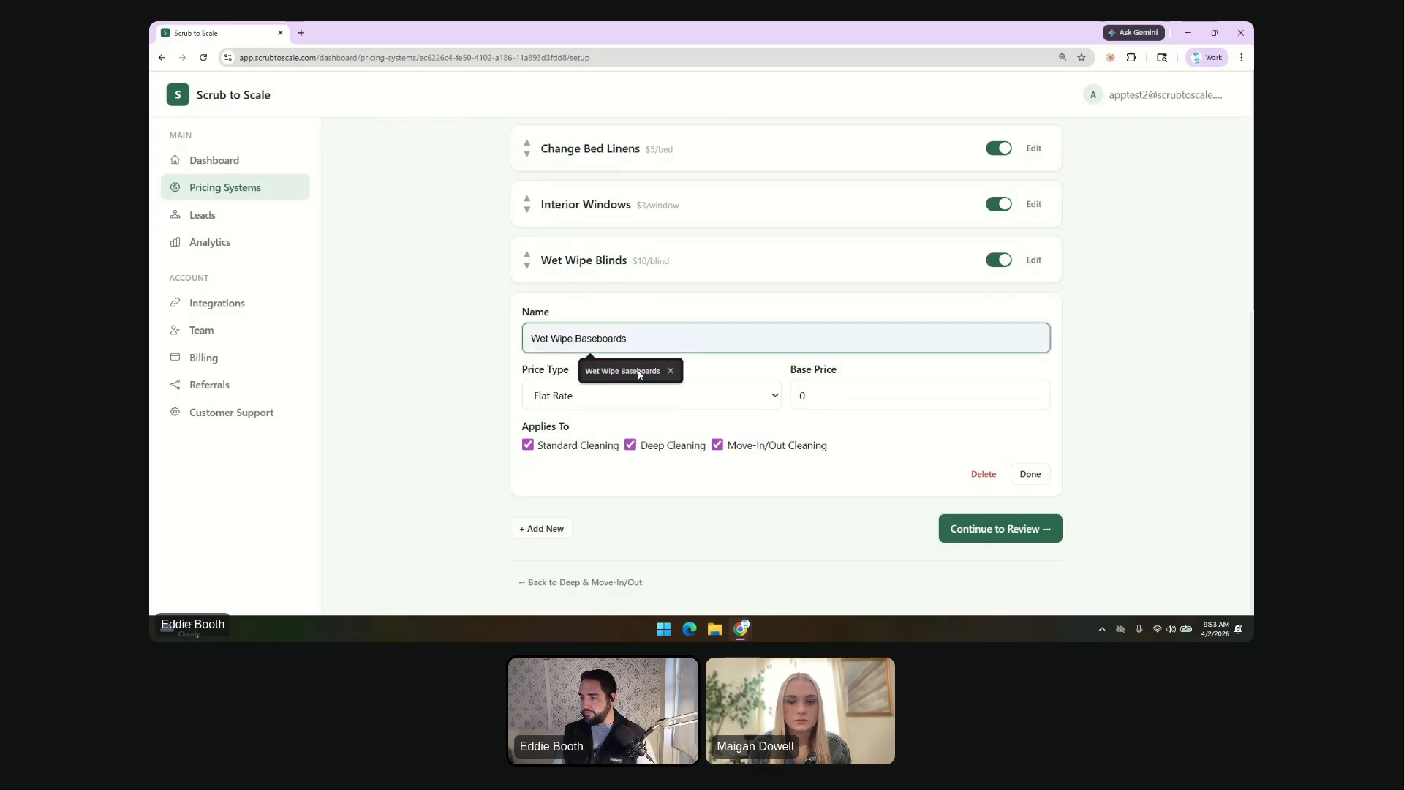
{"action": "left_click", "coordinate": [589, 393]}
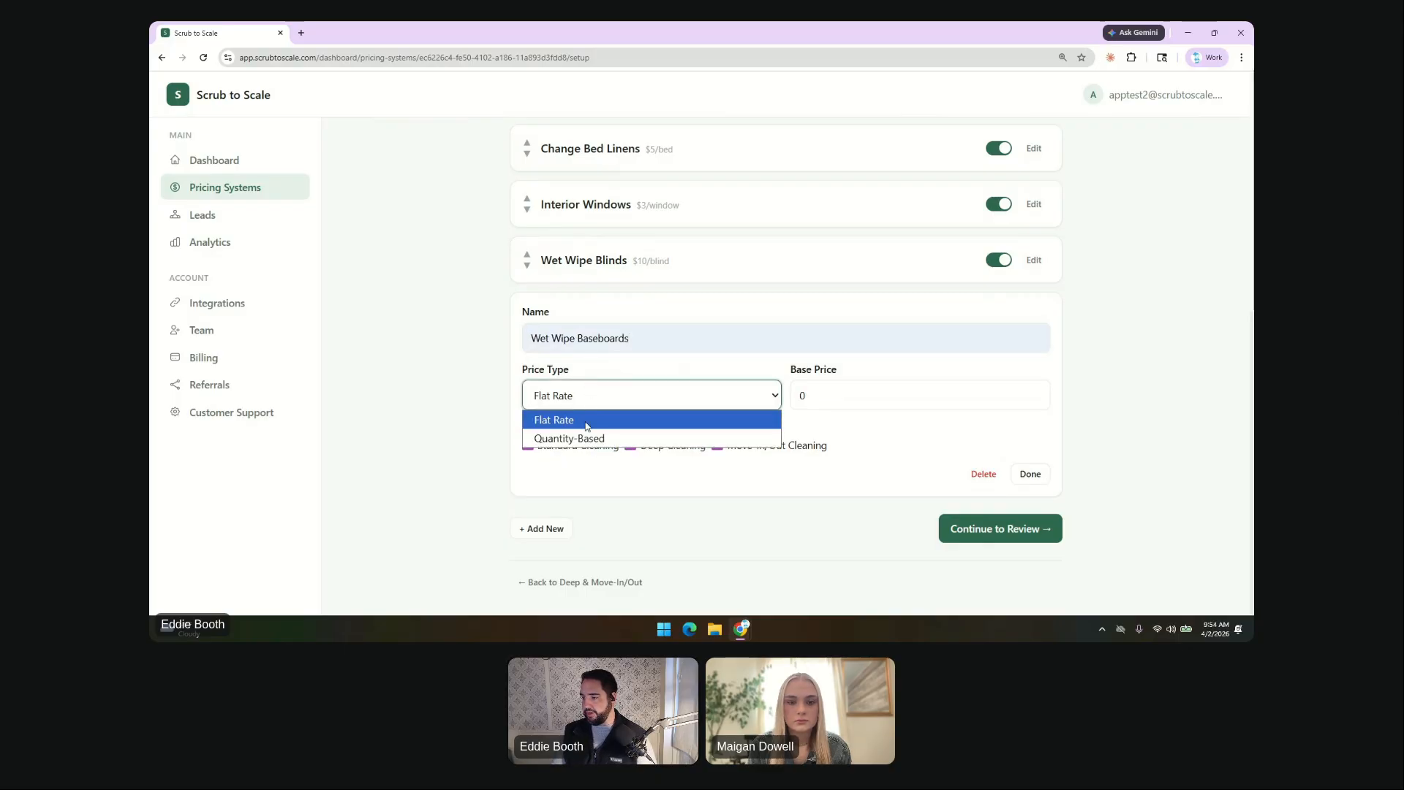
{"action": "left_click", "coordinate": [585, 421]}
{"action": "key", "text": "Tab"}
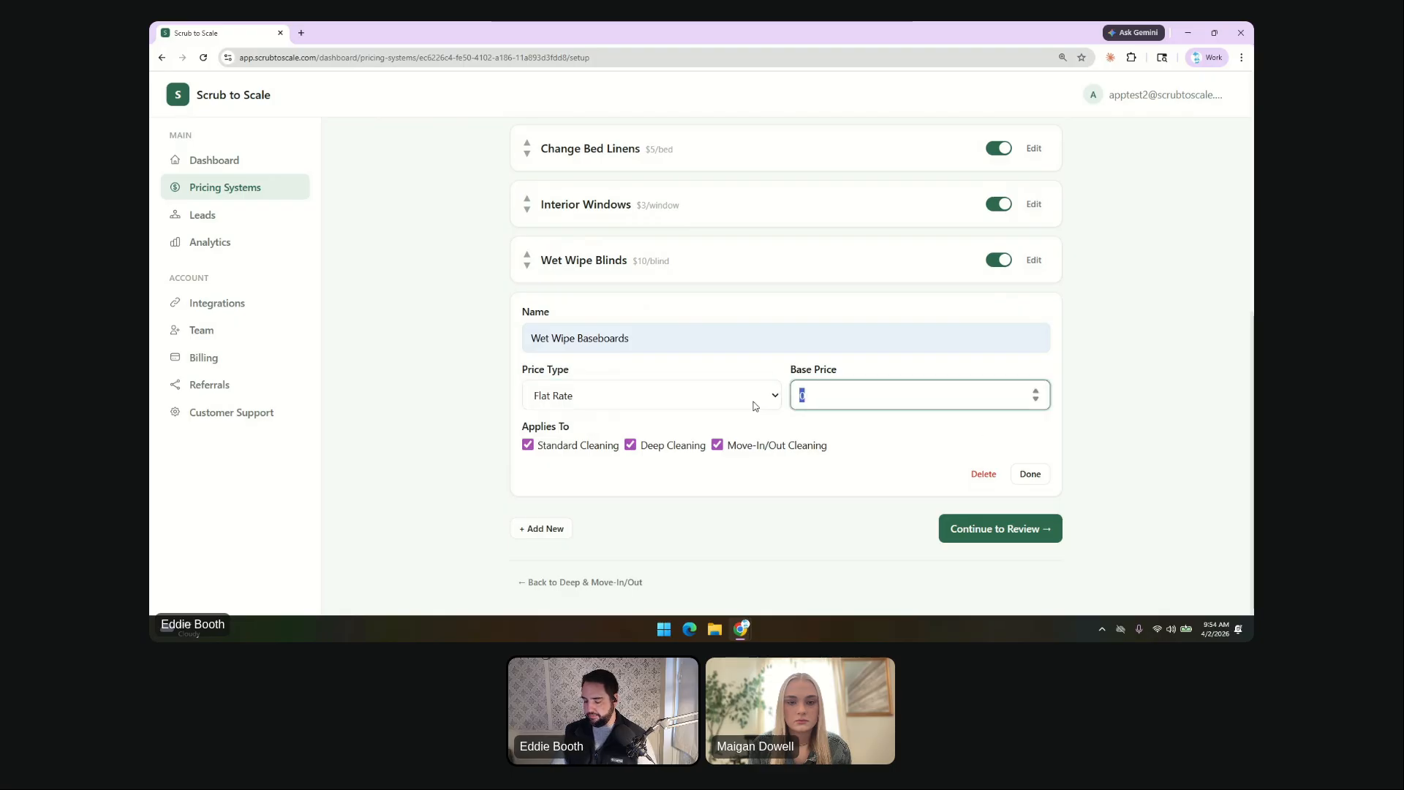
{"action": "type", "text": "150"}
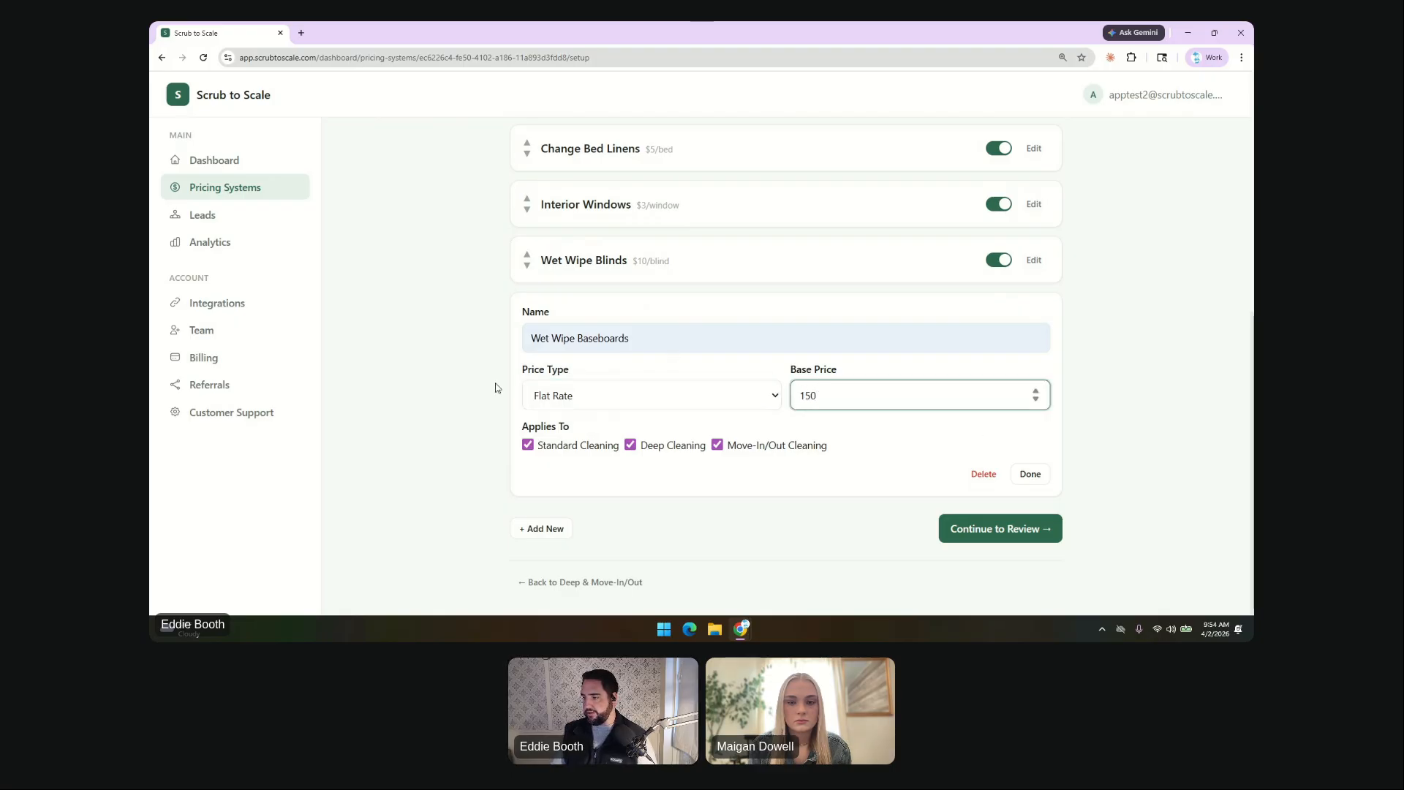
{"action": "left_click", "coordinate": [409, 397]}
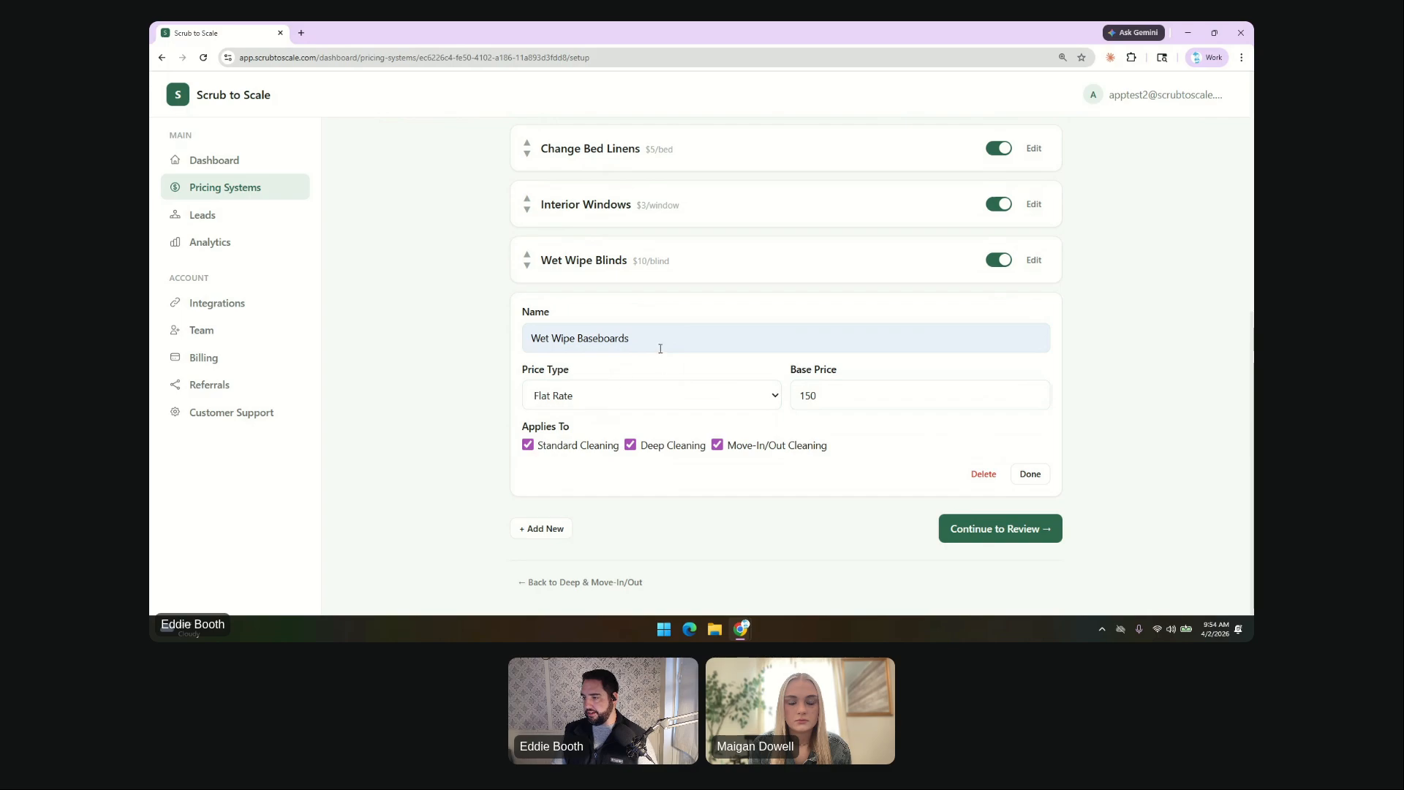
{"action": "left_click", "coordinate": [1030, 473]}
Set the Change Bed Linens add-on's quantity label to "per bed" and exclude it from Move-In/Out Cleaning.
{"action": "scroll", "coordinate": [639, 439], "scroll_direction": "up", "scroll_amount": 3}
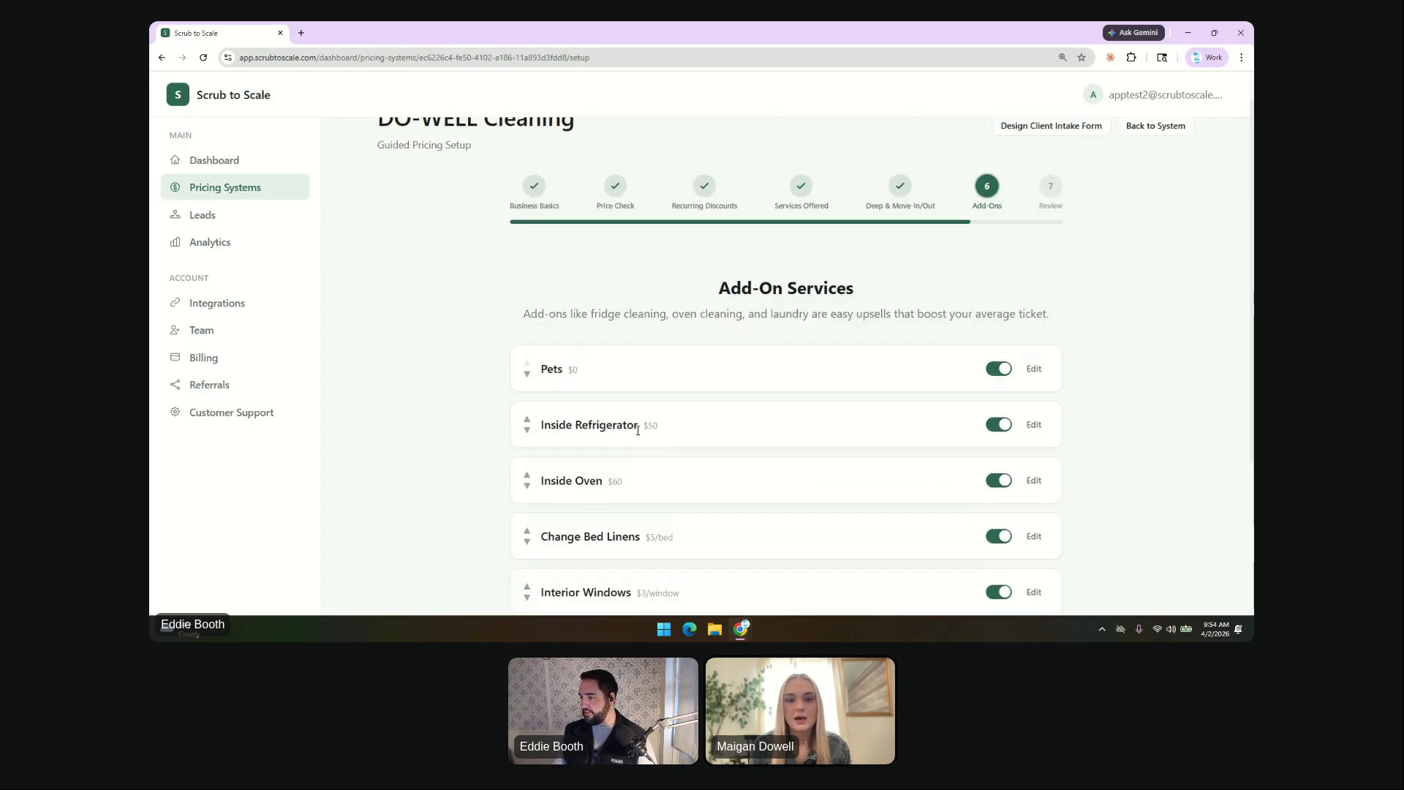
{"action": "scroll", "coordinate": [639, 438], "scroll_direction": "down", "scroll_amount": 2}
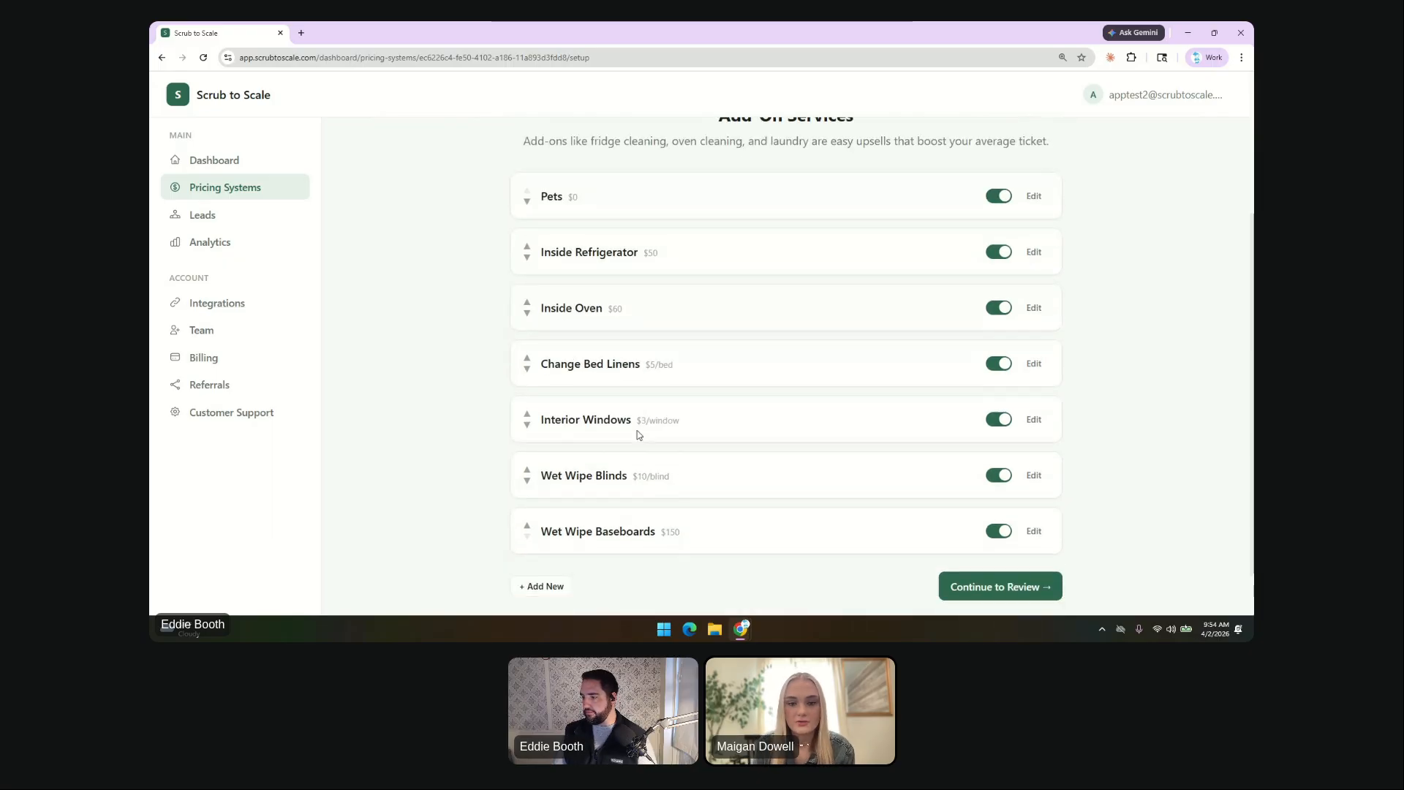
{"action": "left_click", "coordinate": [1033, 363]}
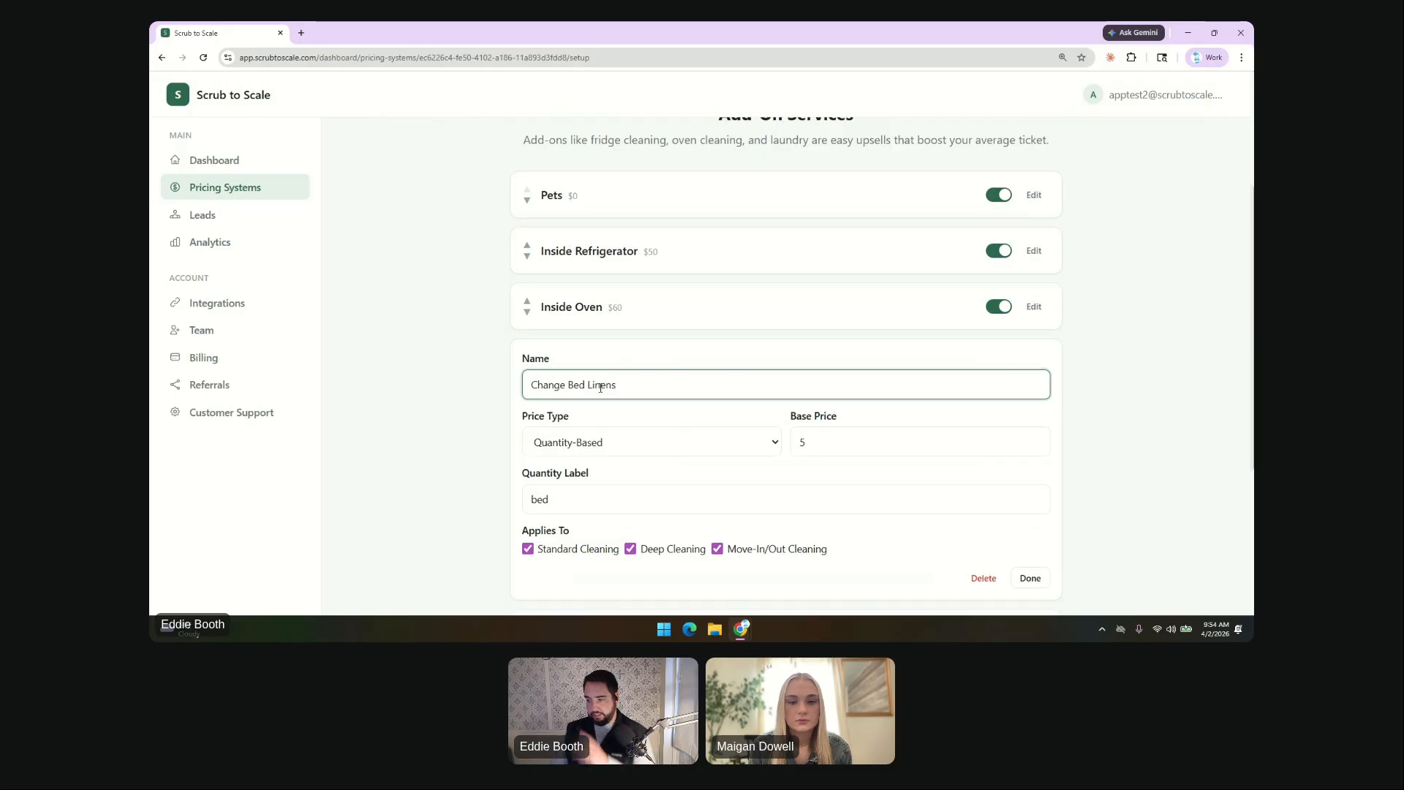
{"action": "scroll", "coordinate": [611, 391], "scroll_direction": "down", "scroll_amount": 1}
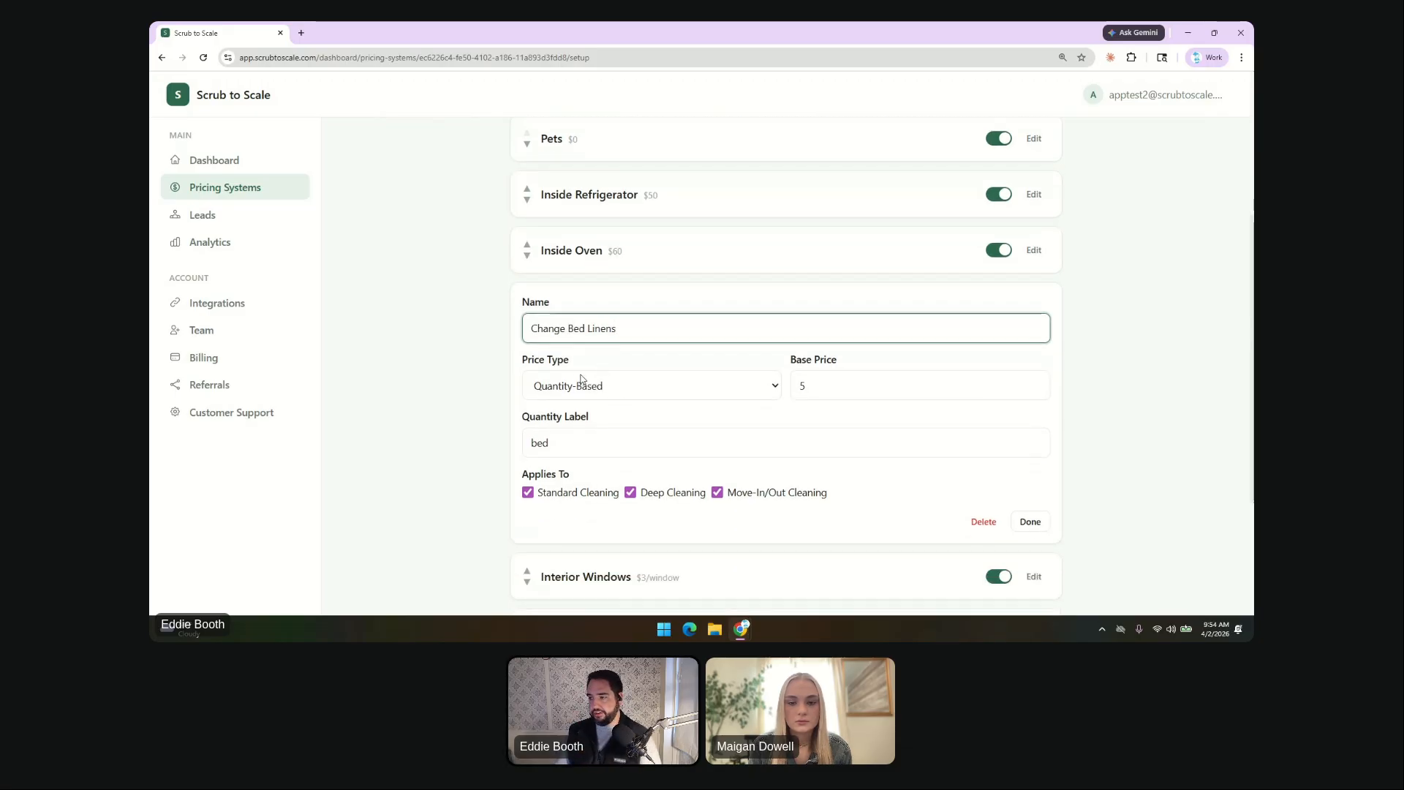
{"action": "left_click", "coordinate": [533, 441]}
{"action": "type", "text": "per"}
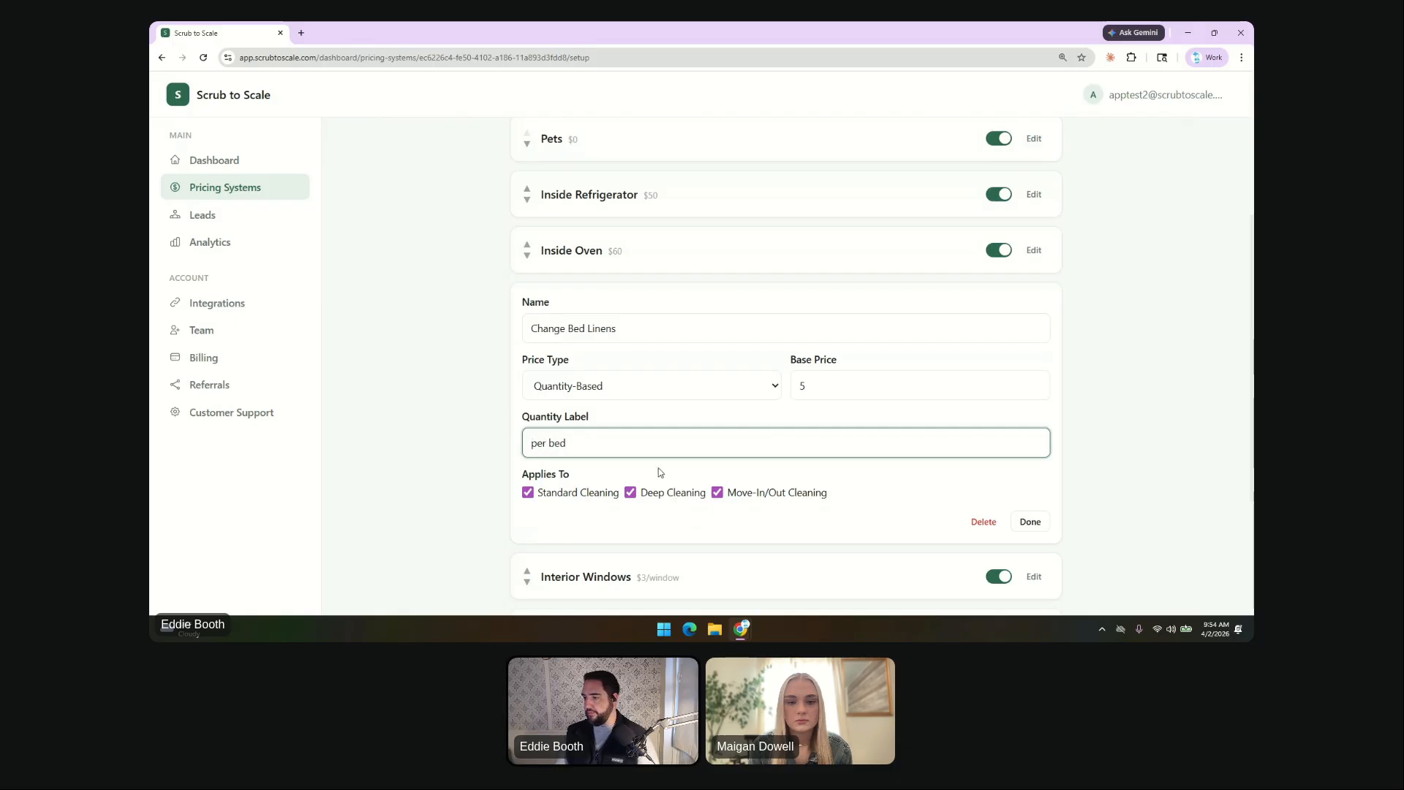
{"action": "left_click", "coordinate": [707, 408]}
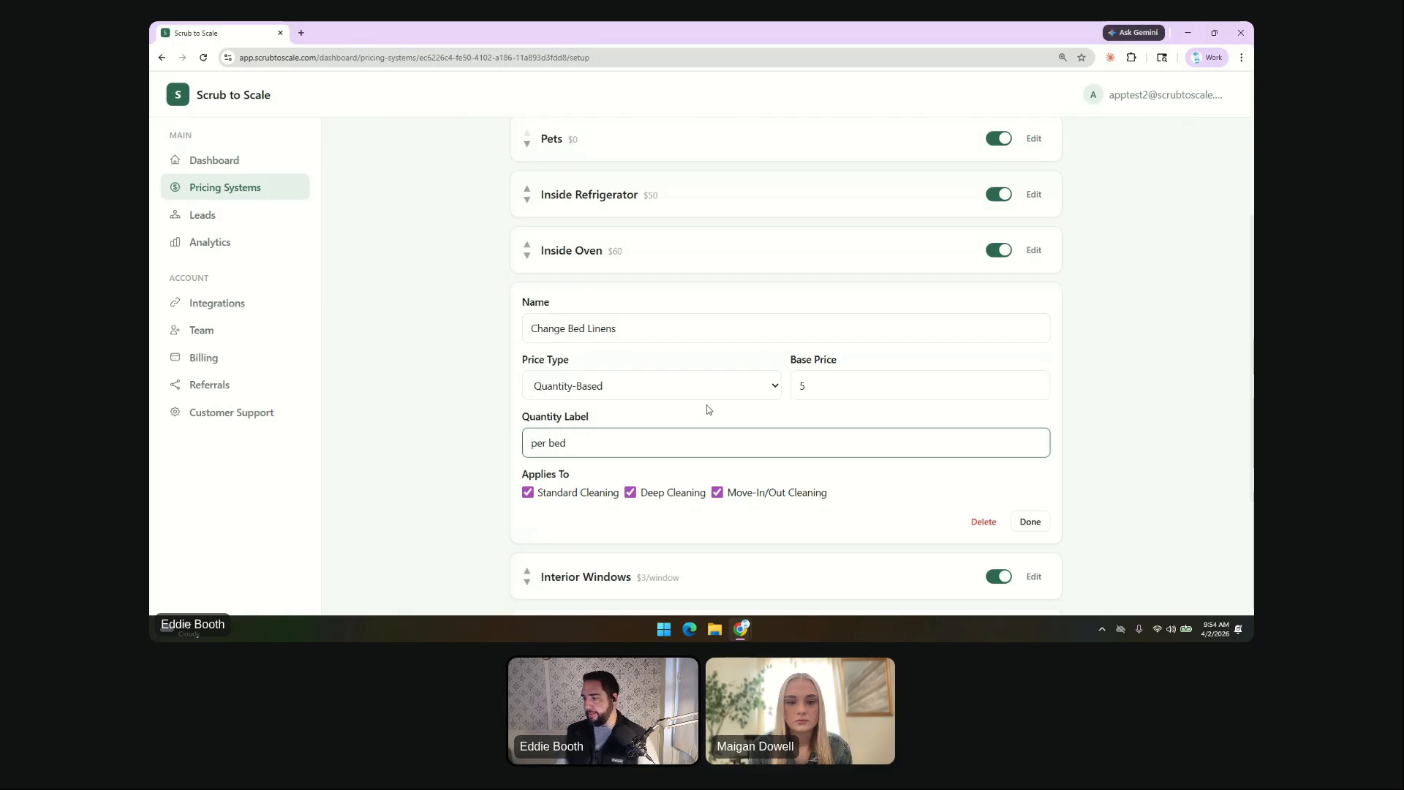
{"action": "left_click", "coordinate": [745, 494]}
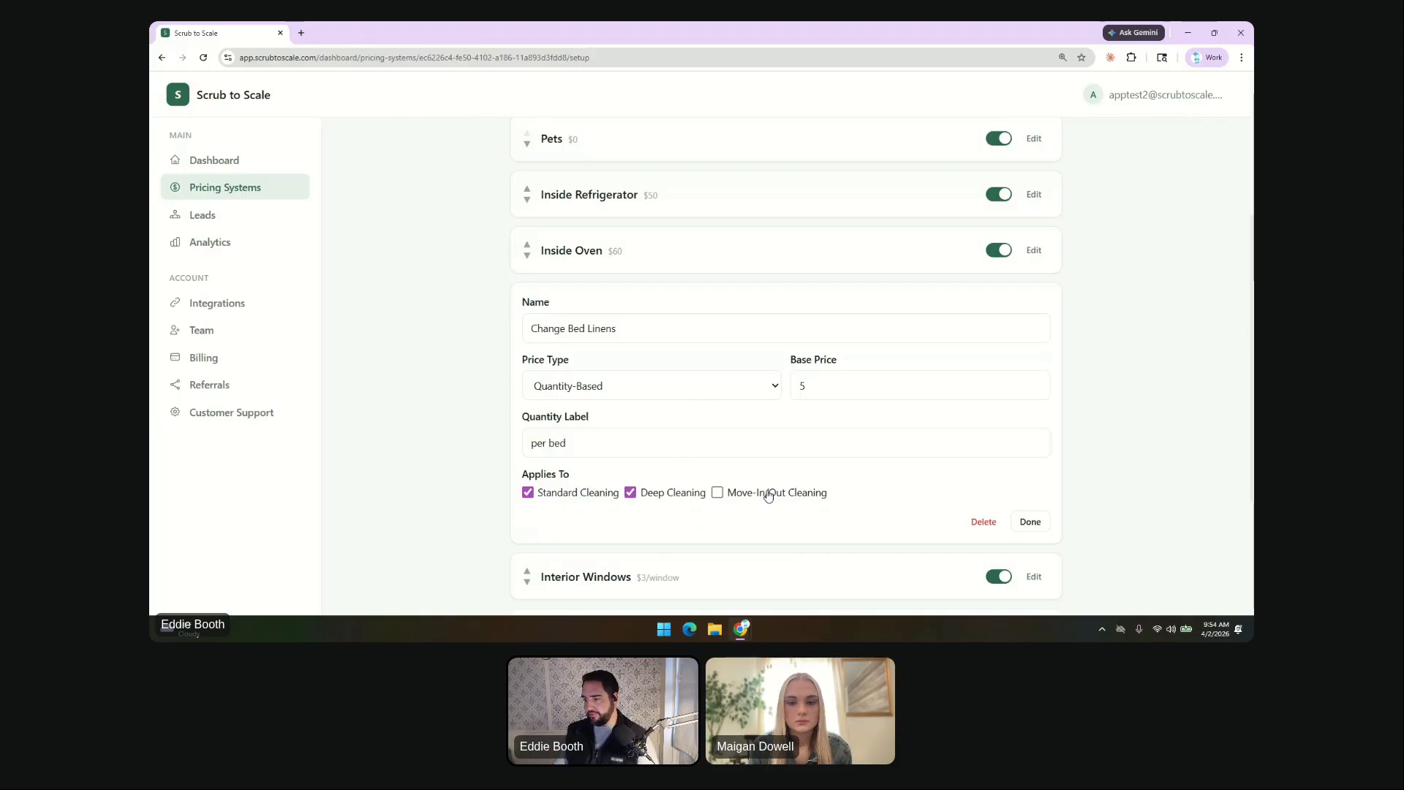
{"action": "left_click", "coordinate": [852, 384]}
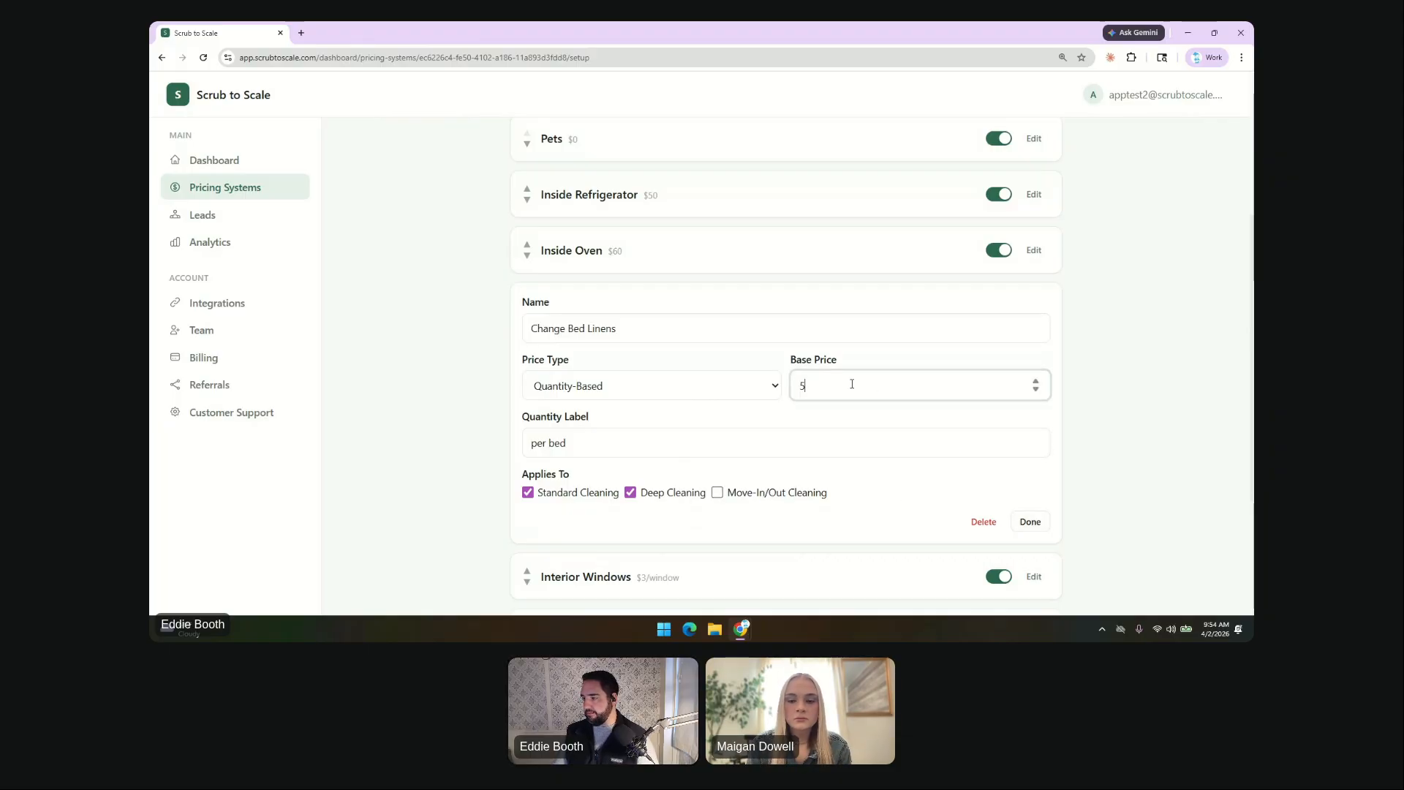
{"action": "left_click", "coordinate": [1031, 521]}
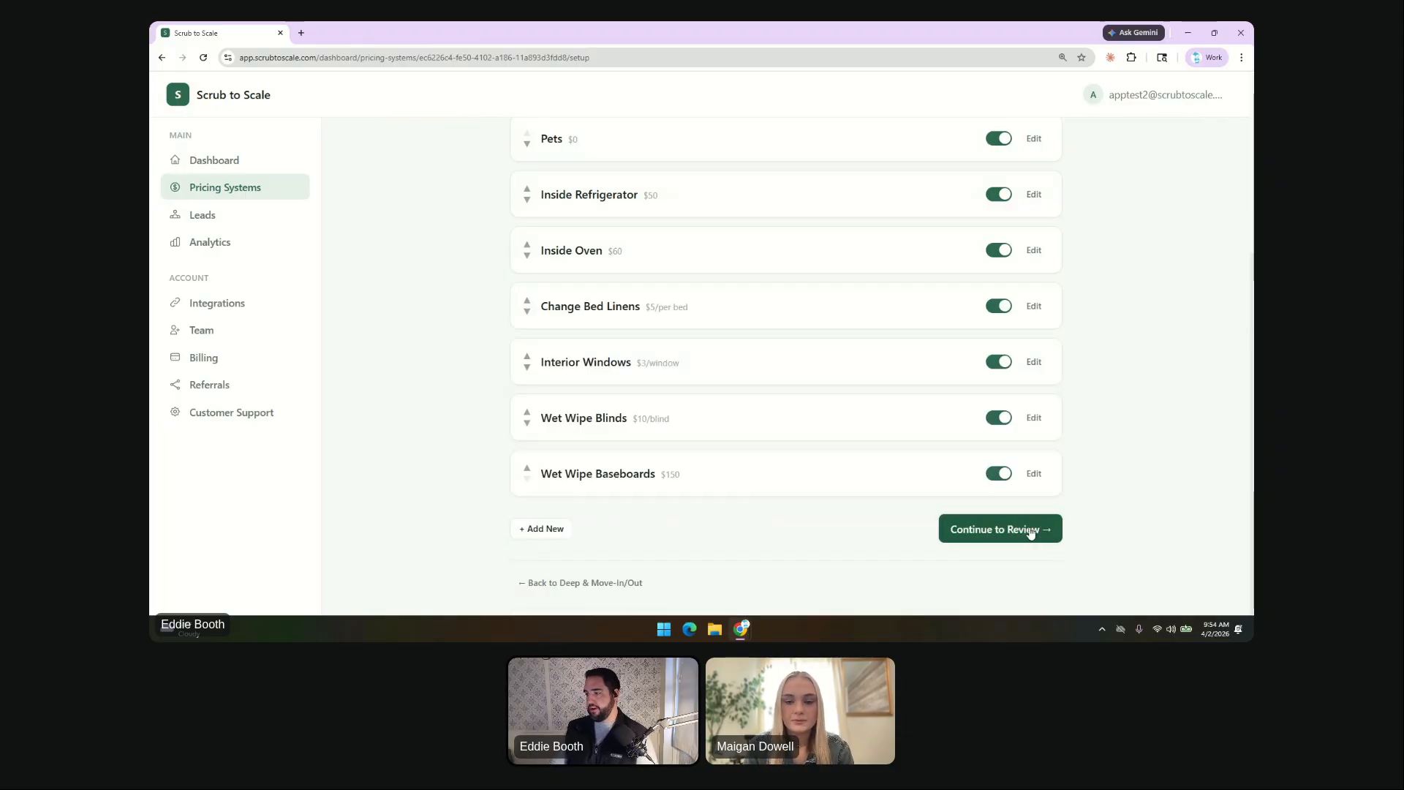
{"action": "scroll", "coordinate": [750, 438], "scroll_direction": "up", "scroll_amount": 4}
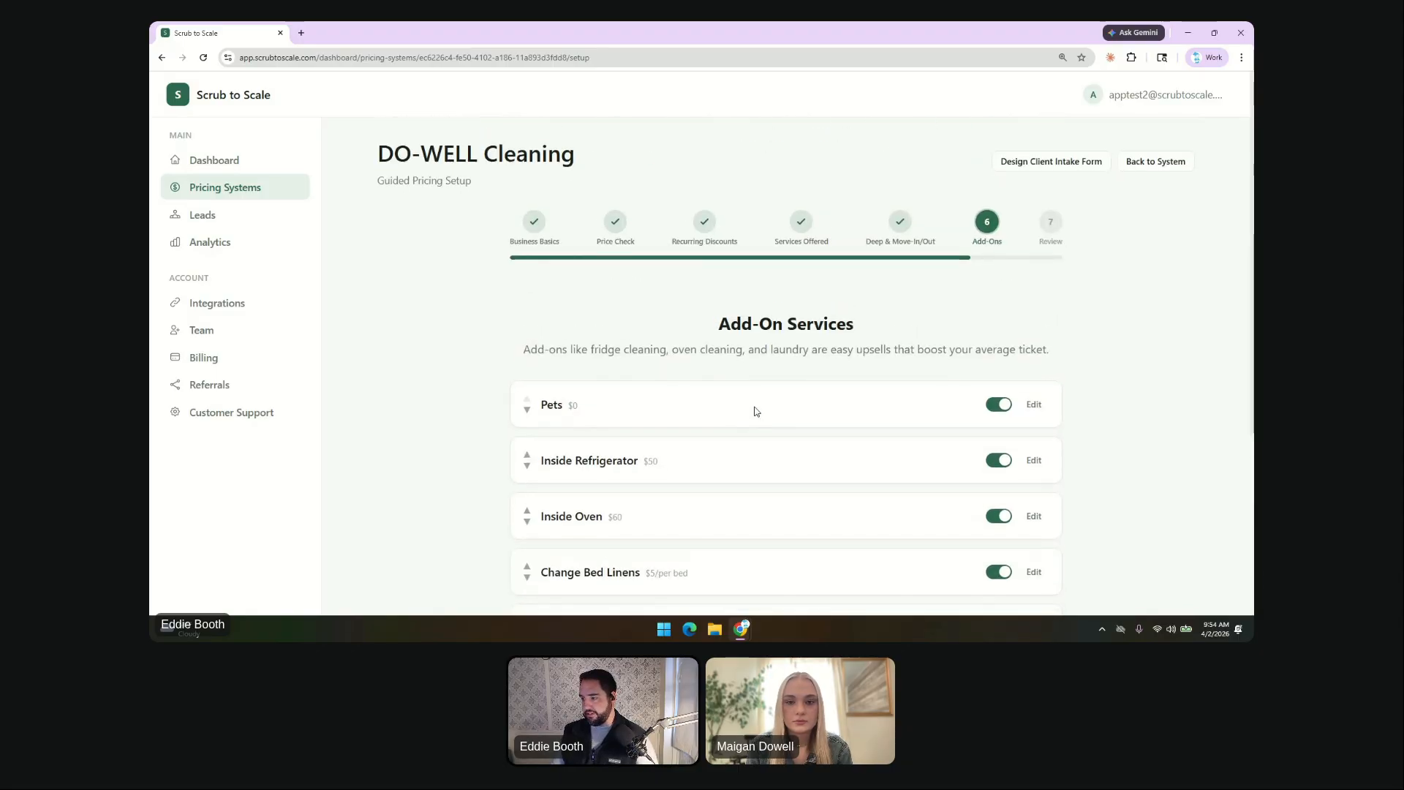
Check the Inside Refrigerator add-on's settings, close its editor, and continue to the pricing review.
{"action": "scroll", "coordinate": [756, 411], "scroll_direction": "down", "scroll_amount": 3}
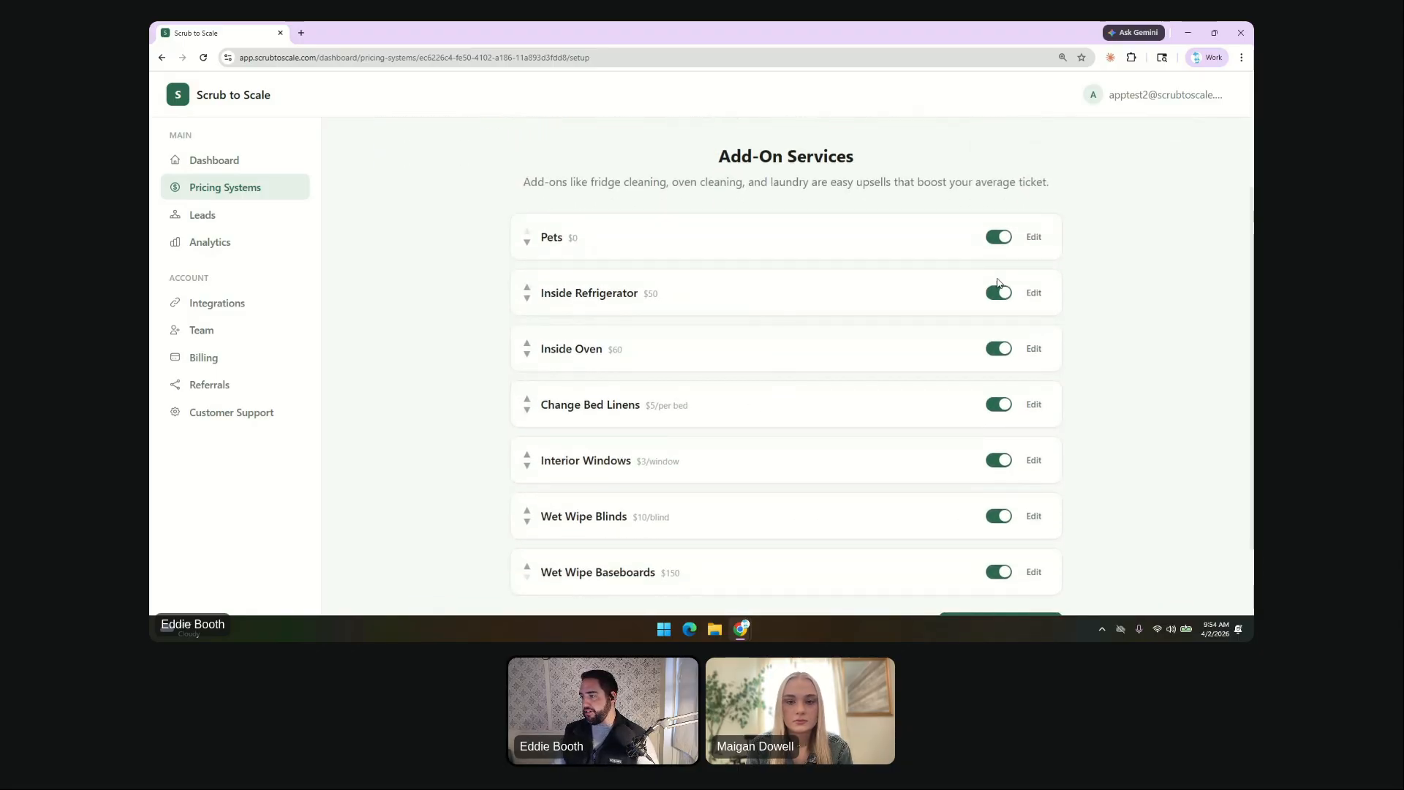
{"action": "left_click", "coordinate": [1034, 292]}
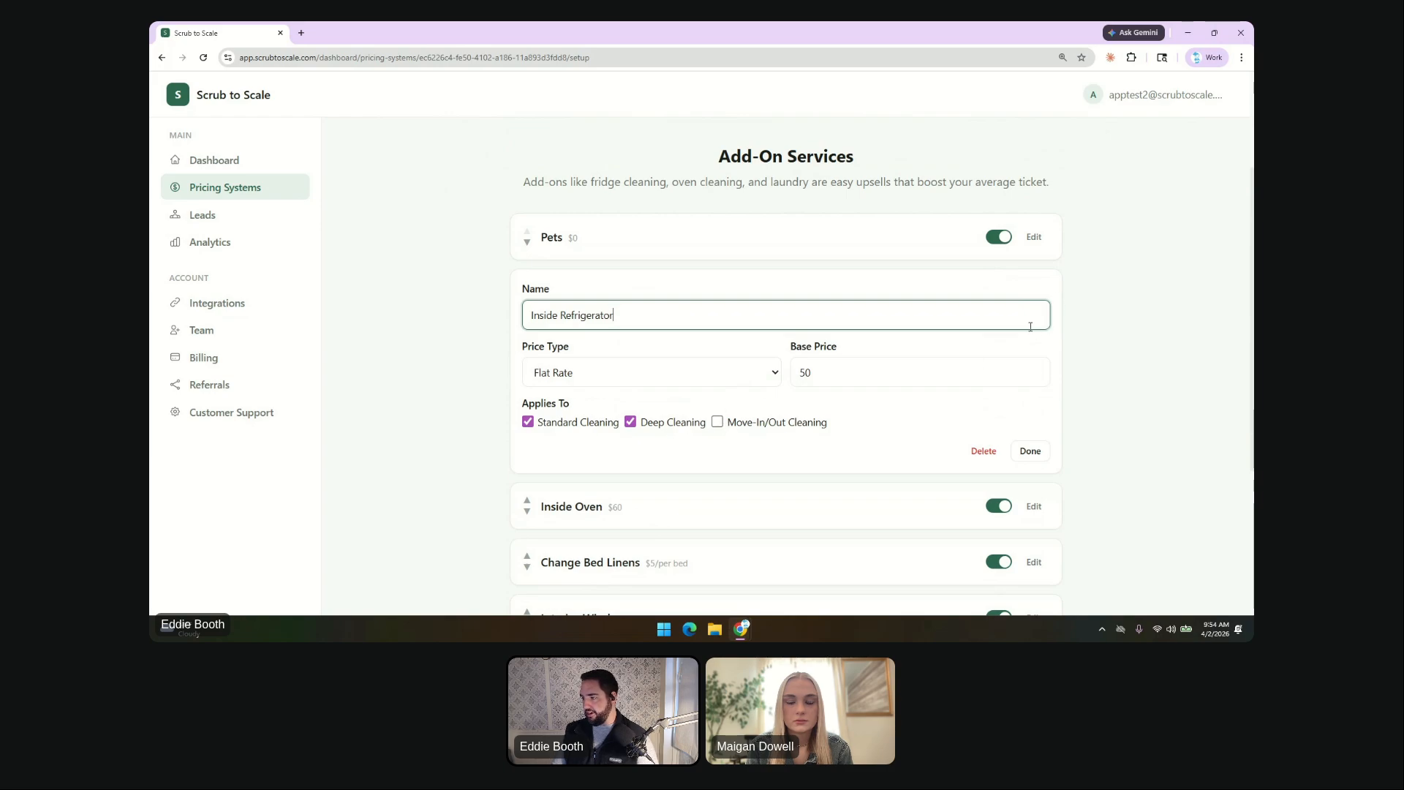
{"action": "left_click", "coordinate": [1030, 450]}
{"action": "scroll", "coordinate": [1028, 535], "scroll_direction": "down", "scroll_amount": 2}
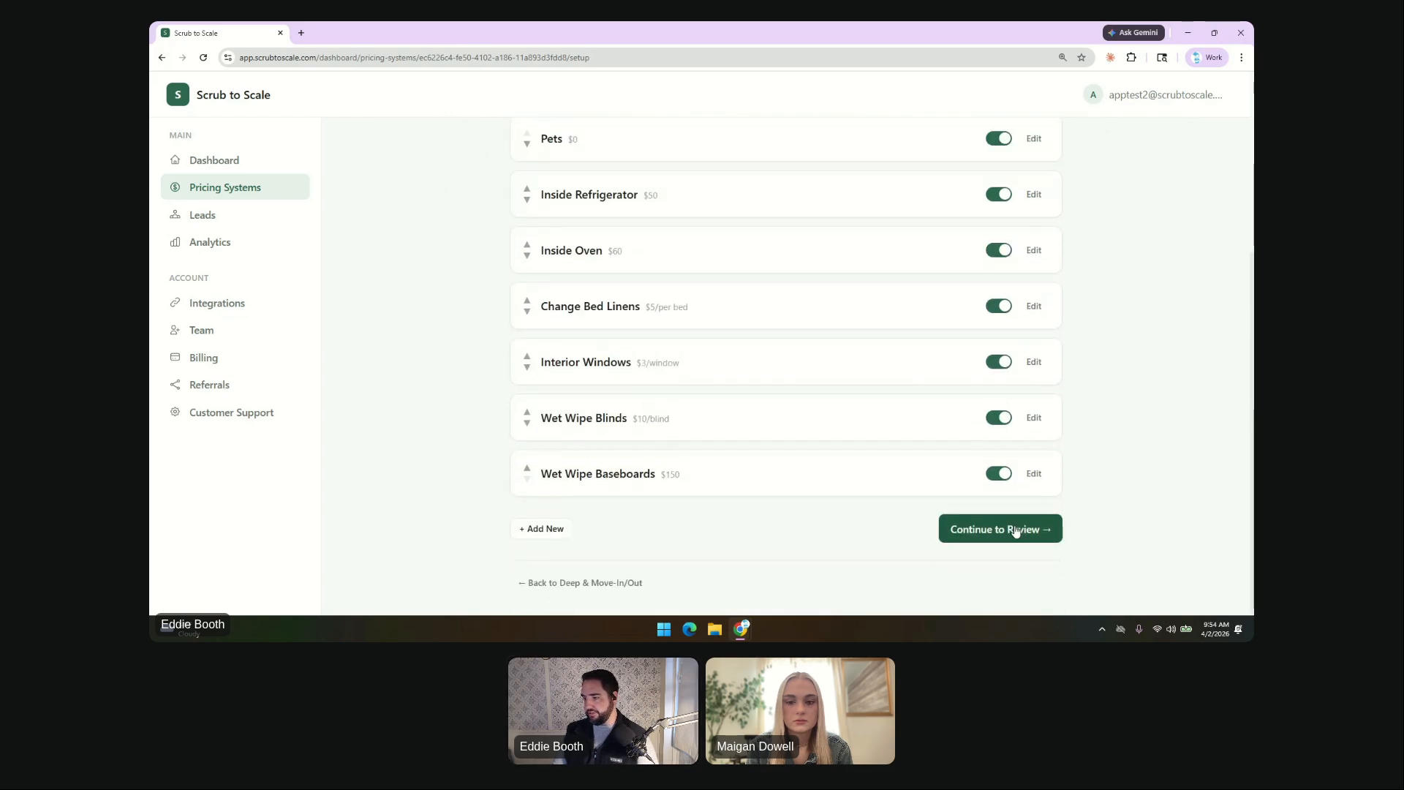
{"action": "left_click", "coordinate": [1016, 530]}
{"action": "scroll", "coordinate": [949, 422], "scroll_direction": "up", "scroll_amount": 3}
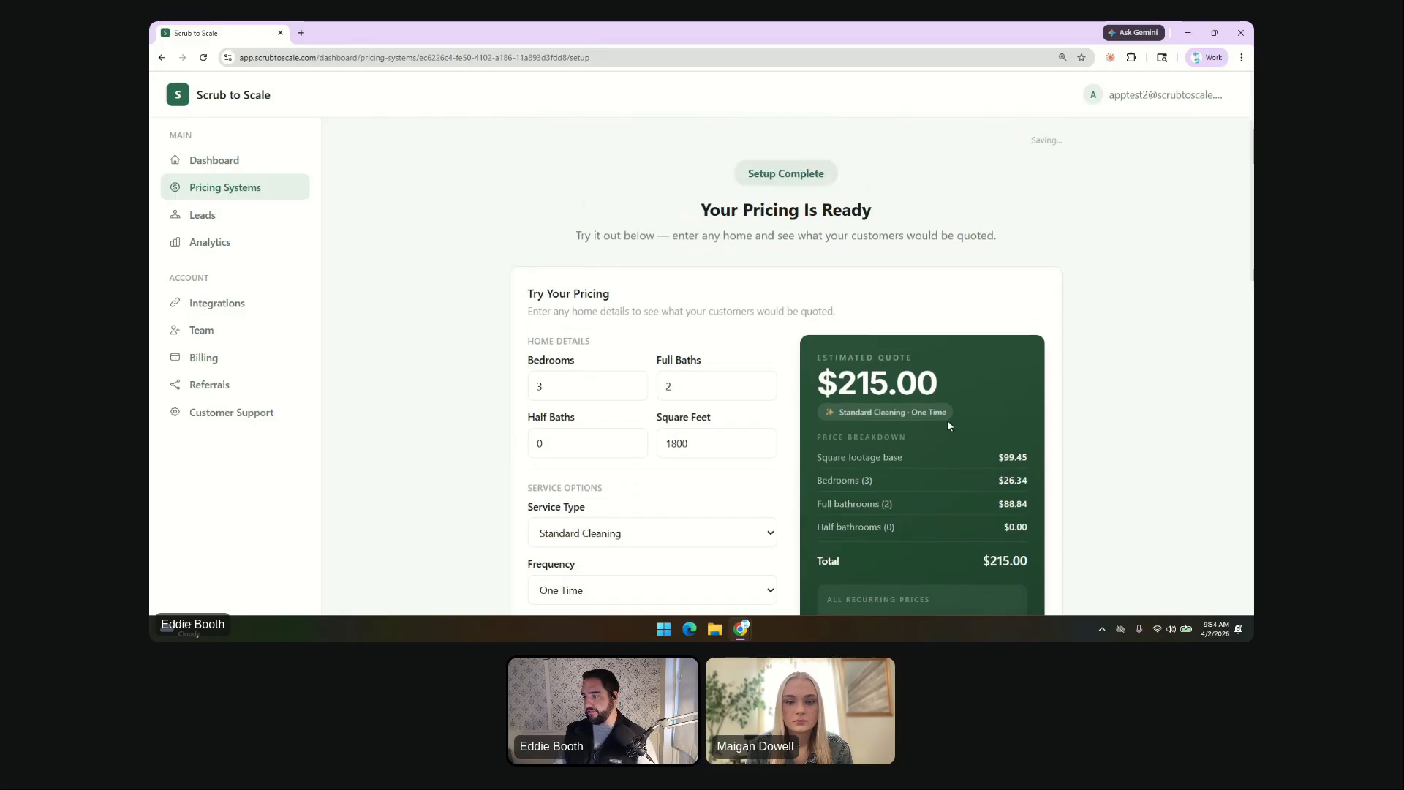
Set the trial quote's home details to 2 bedrooms, 1 half bath and 1950 square feet.
{"action": "scroll", "coordinate": [948, 421], "scroll_direction": "down", "scroll_amount": 2}
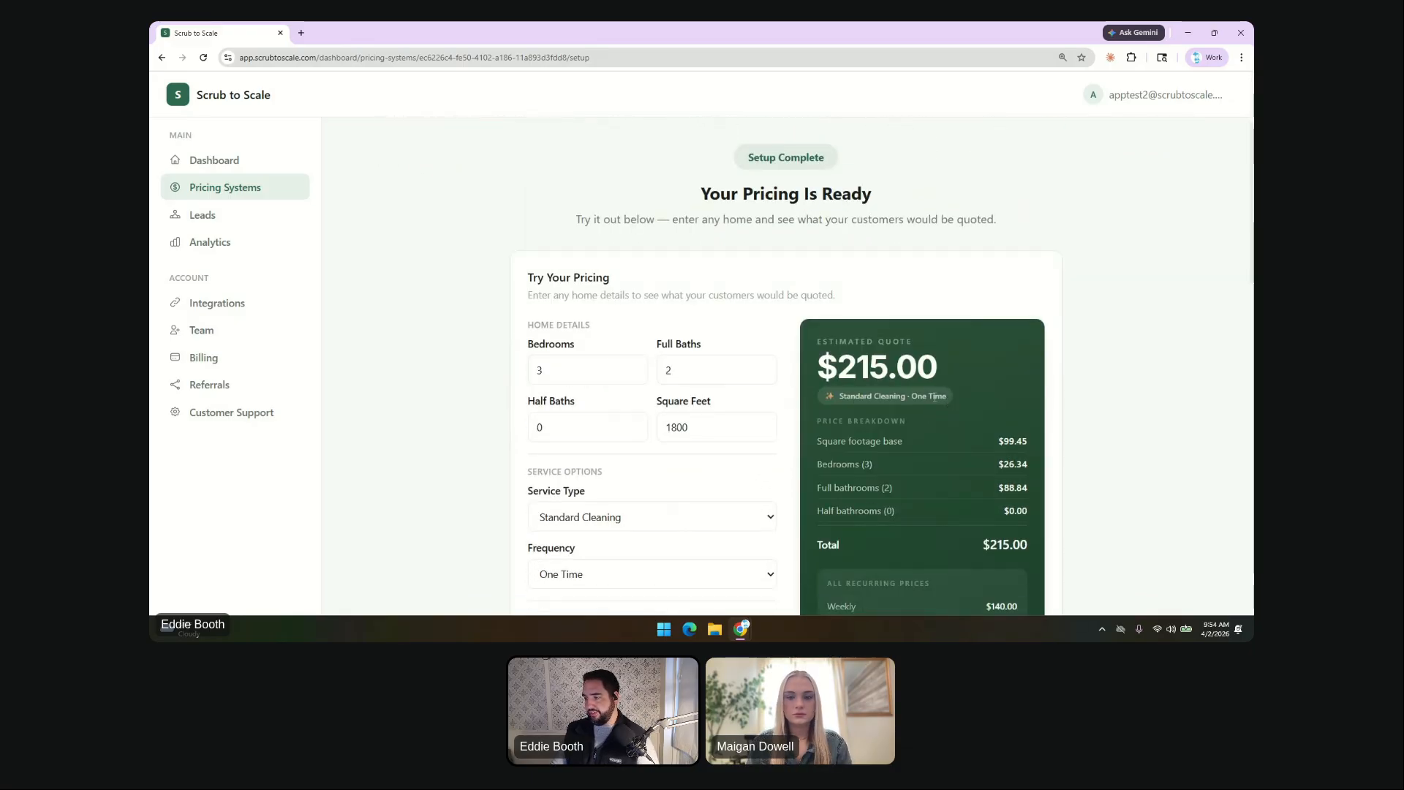
{"action": "scroll", "coordinate": [948, 420], "scroll_direction": "down", "scroll_amount": 1}
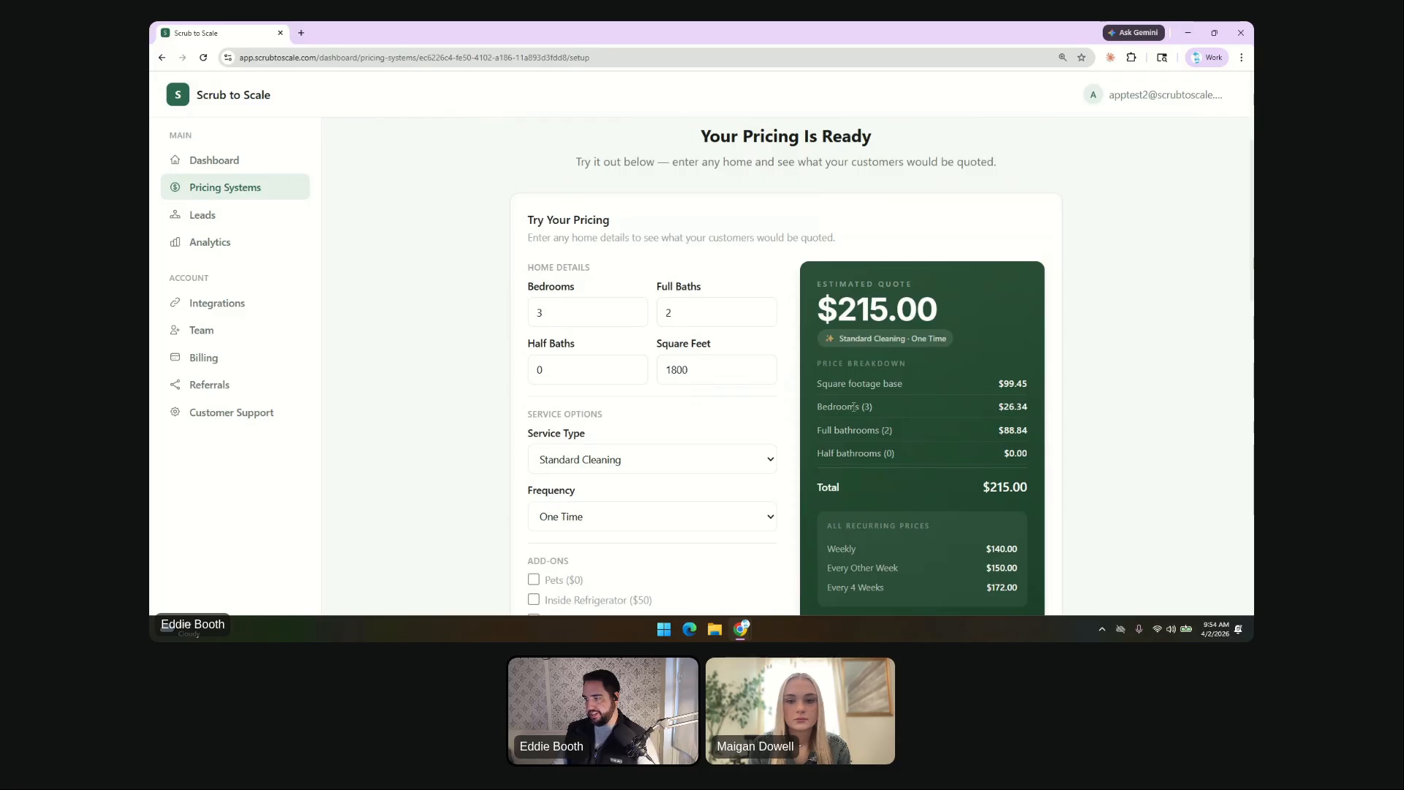
{"action": "scroll", "coordinate": [912, 415], "scroll_direction": "down", "scroll_amount": 1}
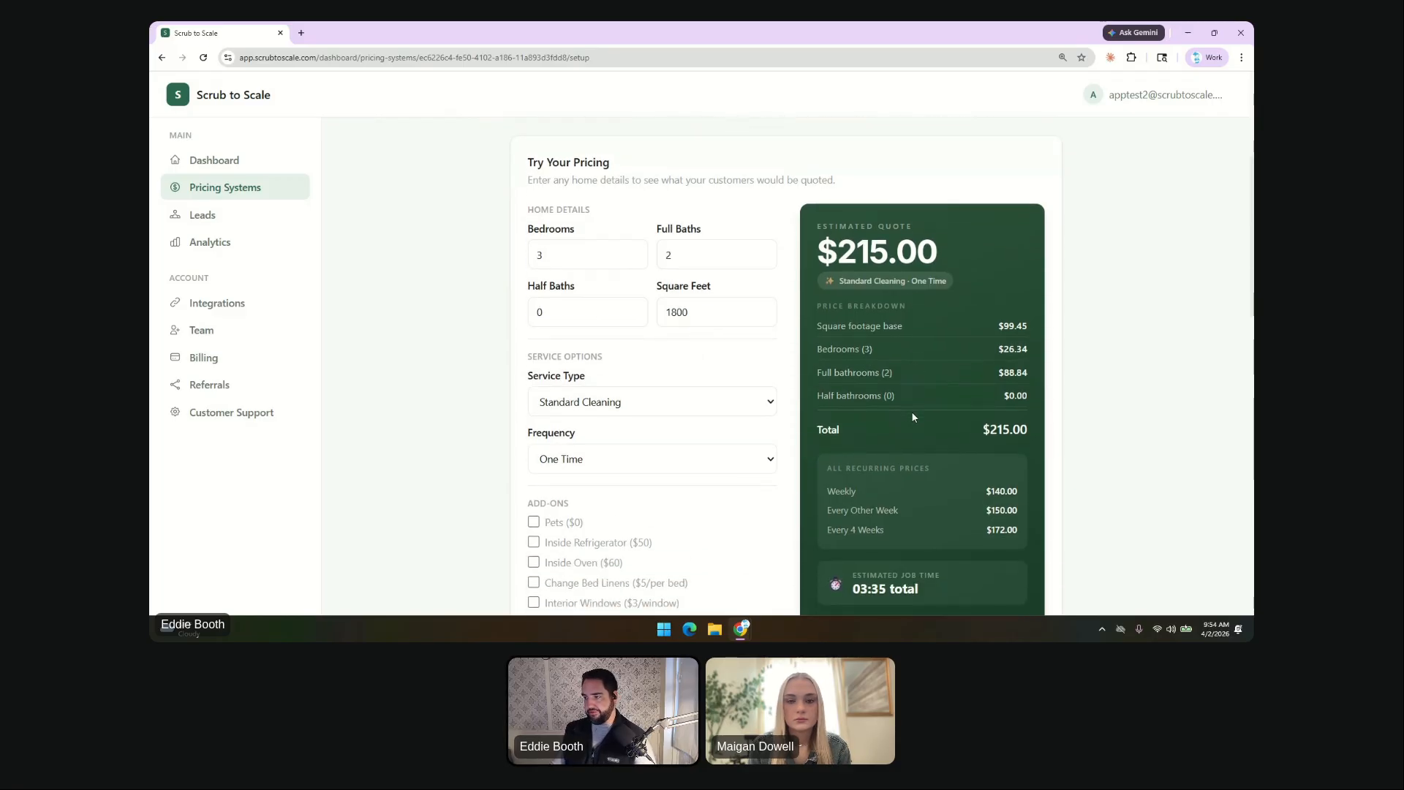
{"action": "scroll", "coordinate": [910, 365], "scroll_direction": "down", "scroll_amount": 1}
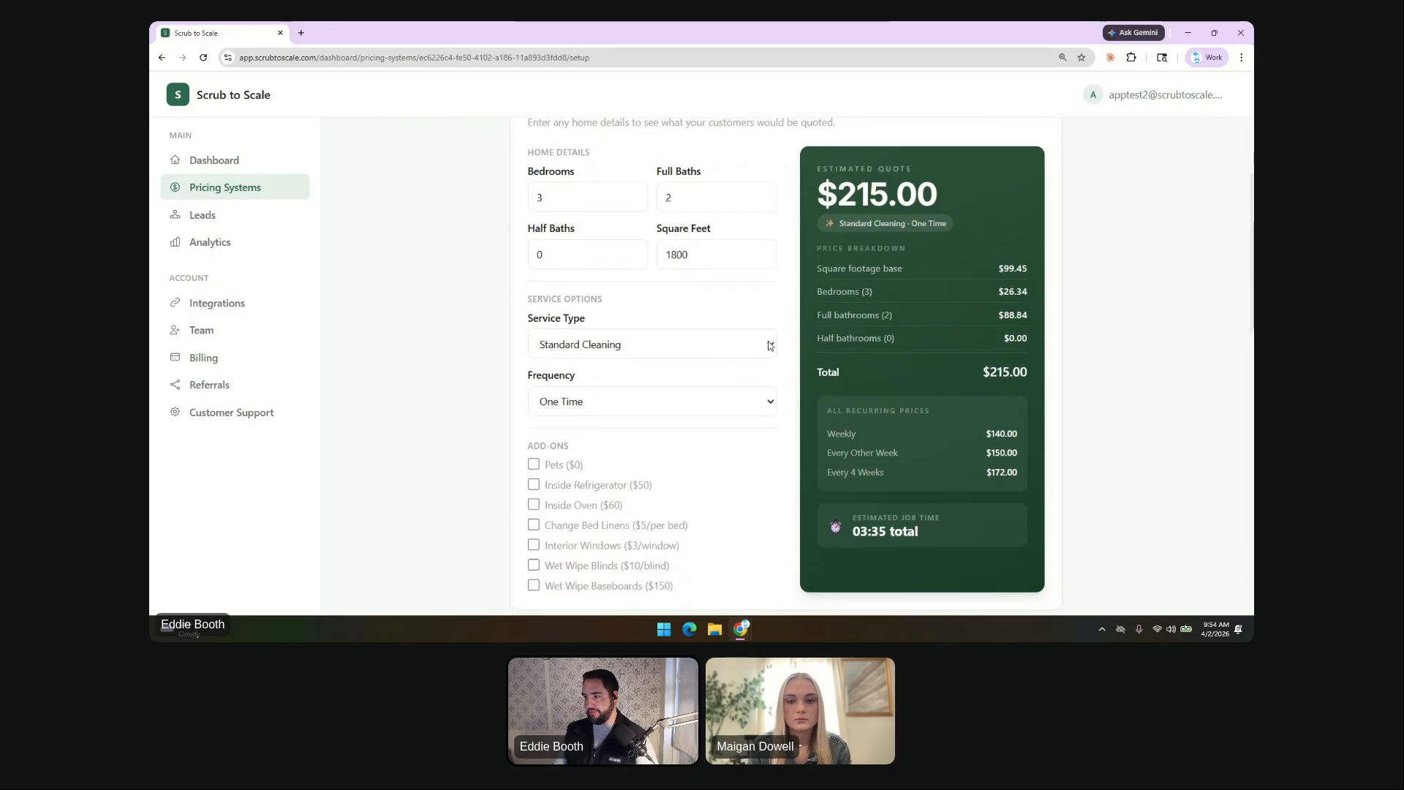
{"action": "left_click", "coordinate": [633, 201]}
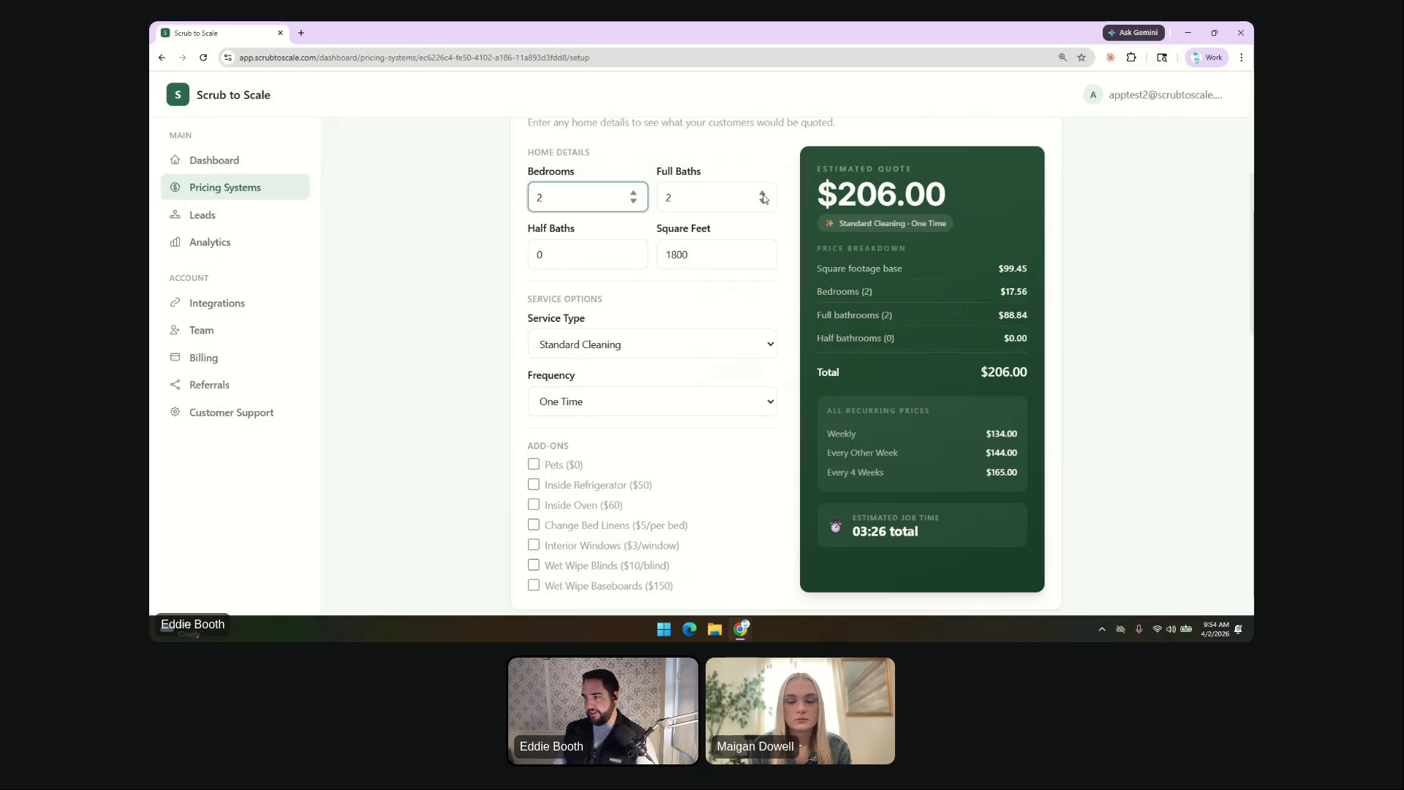
{"action": "left_click", "coordinate": [634, 250]}
{"action": "key", "text": "Tab"}
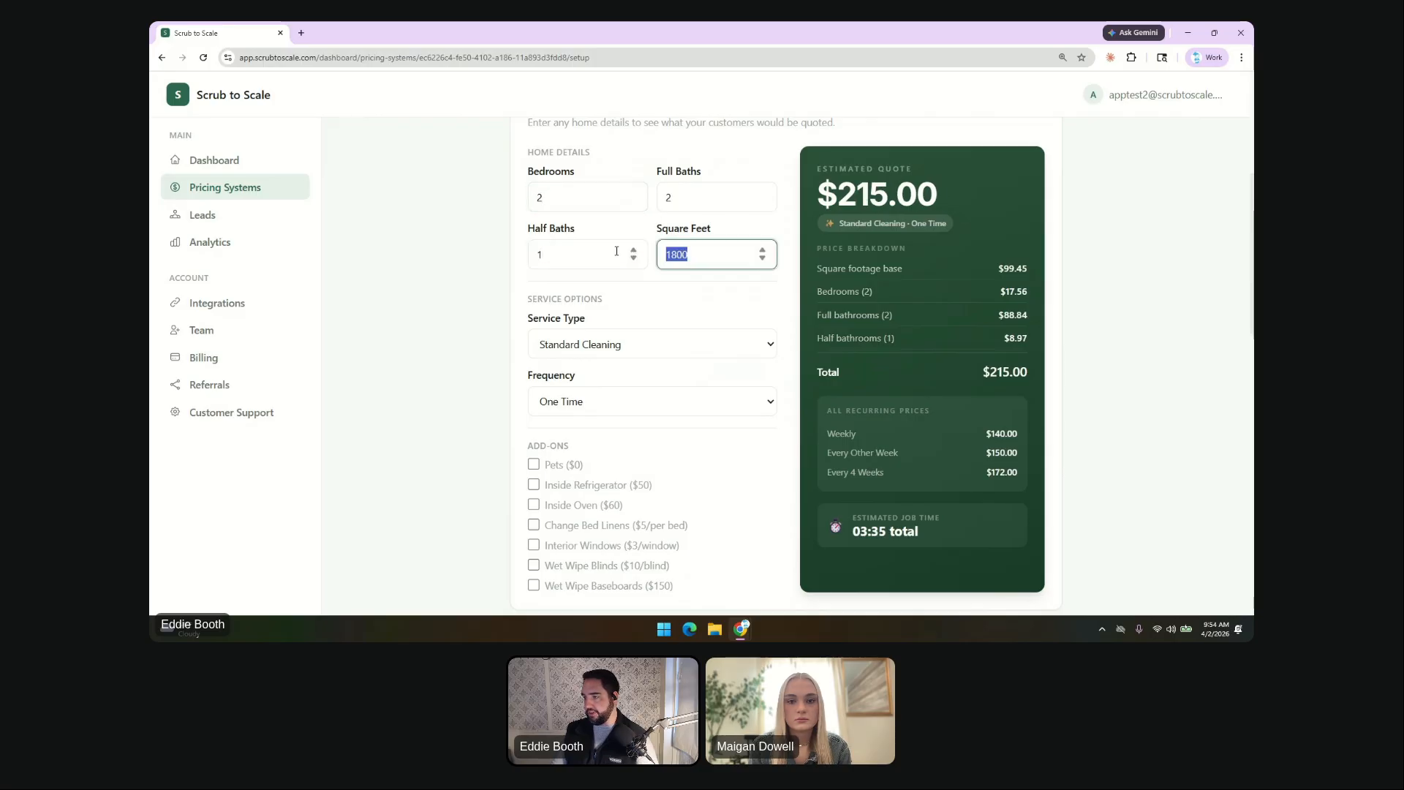
{"action": "type", "text": "1950"}
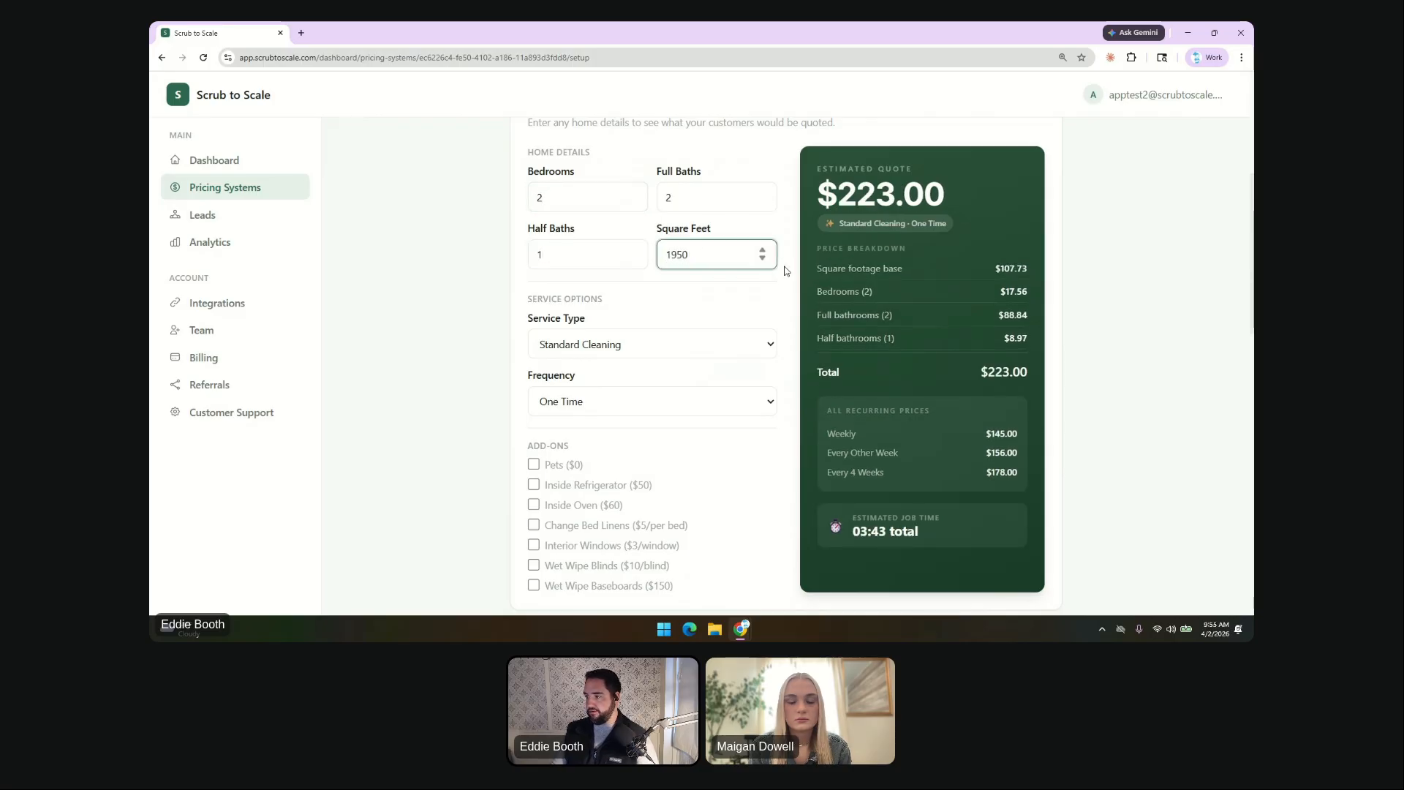
{"action": "left_click", "coordinate": [786, 272]}
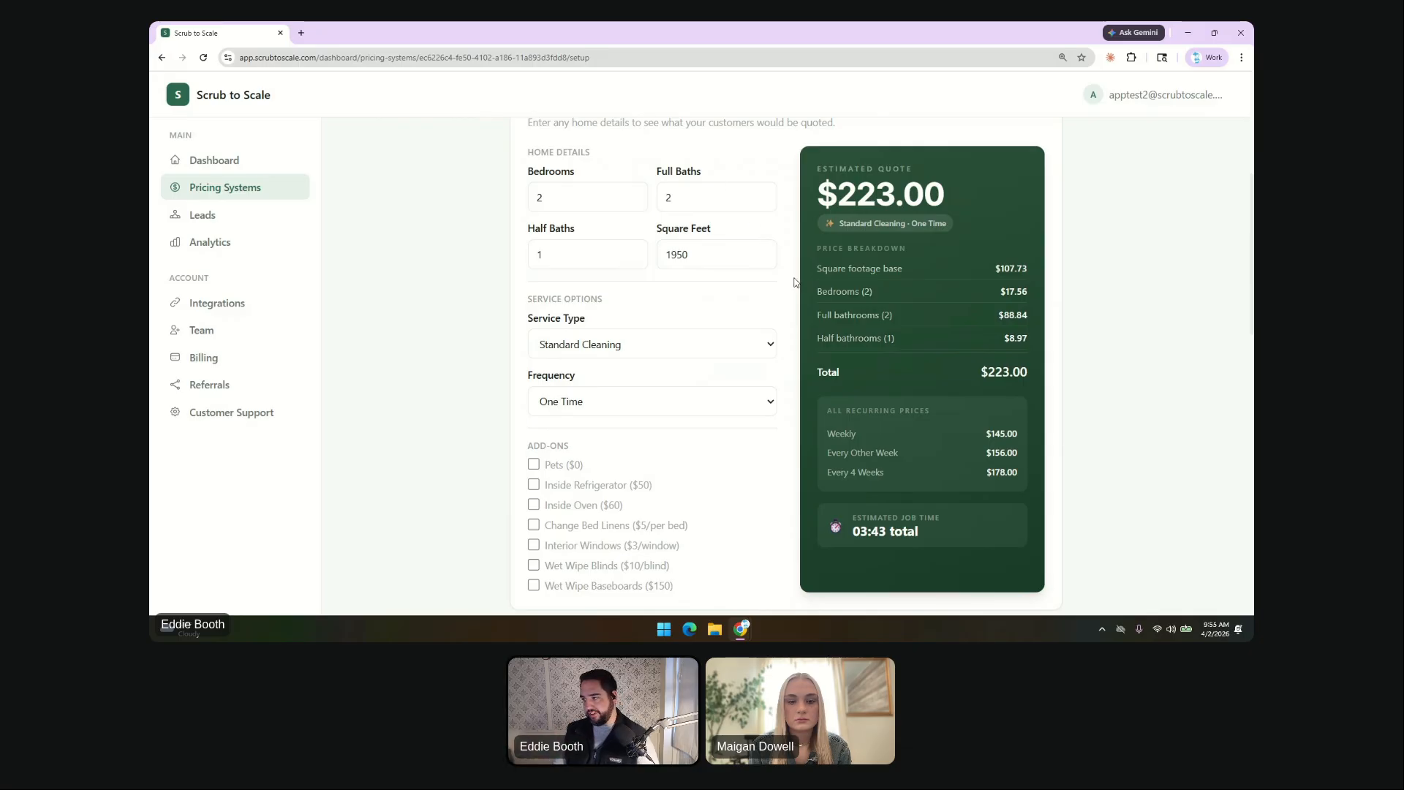
Compare the trial quote's price and job time under the Deep Cleaning and Standard Cleaning service types, ending on Standard Cleaning.
{"action": "scroll", "coordinate": [967, 548], "scroll_direction": "down", "scroll_amount": 1}
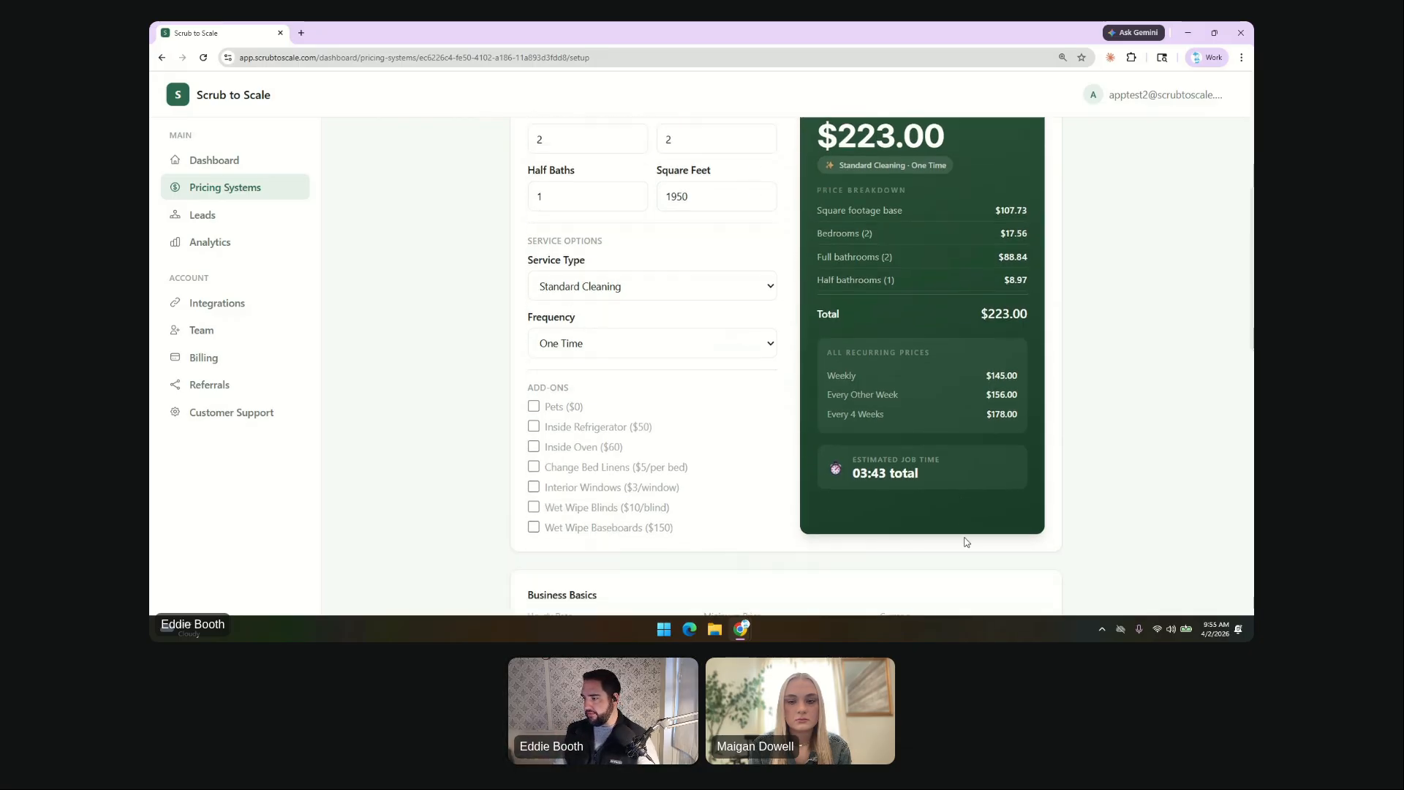
{"action": "scroll", "coordinate": [965, 537], "scroll_direction": "down", "scroll_amount": 2}
{"action": "scroll", "coordinate": [949, 464], "scroll_direction": "up", "scroll_amount": 5}
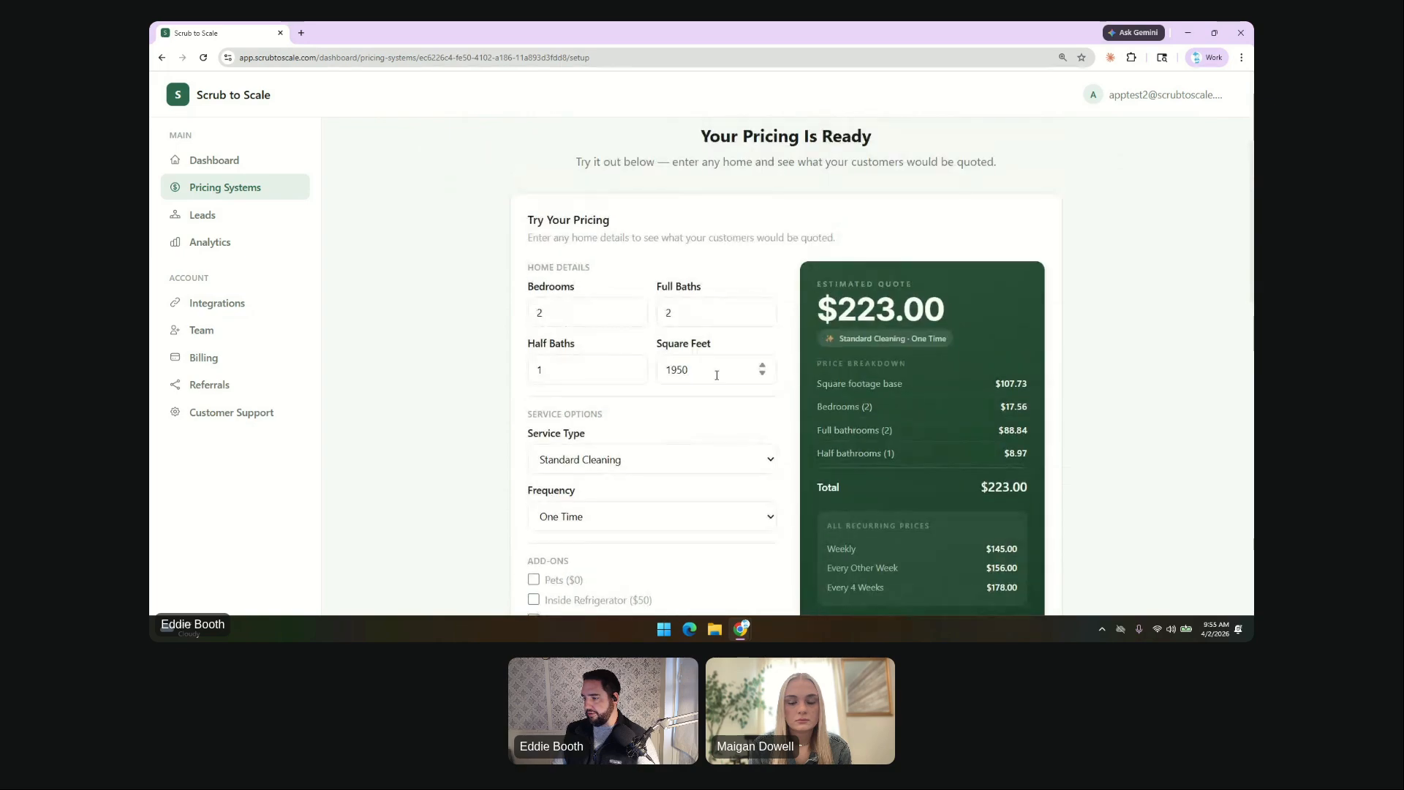
{"action": "scroll", "coordinate": [717, 375], "scroll_direction": "down", "scroll_amount": 1}
{"action": "left_click", "coordinate": [622, 401]}
{"action": "left_click", "coordinate": [581, 441]}
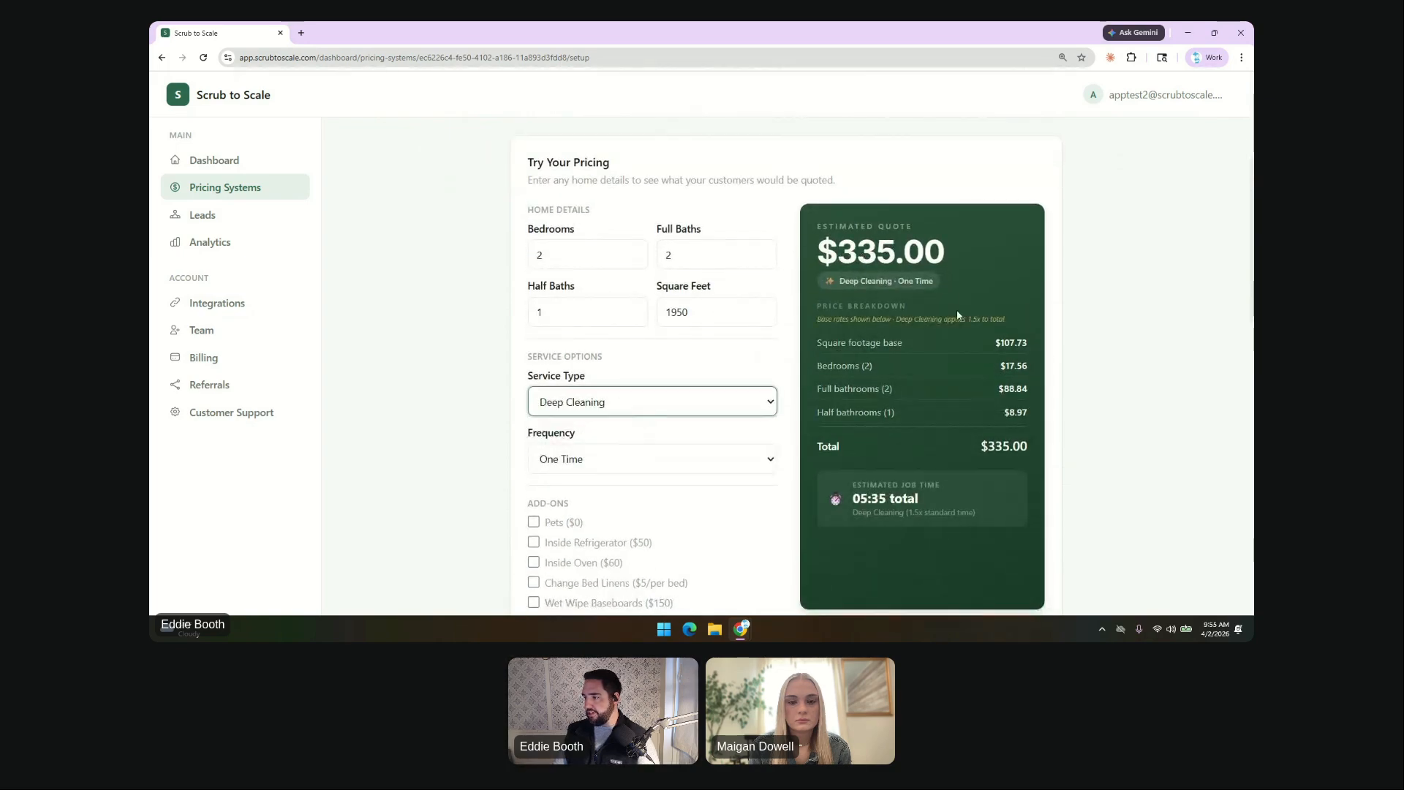
{"action": "left_click", "coordinate": [630, 401]}
{"action": "left_click", "coordinate": [620, 426]}
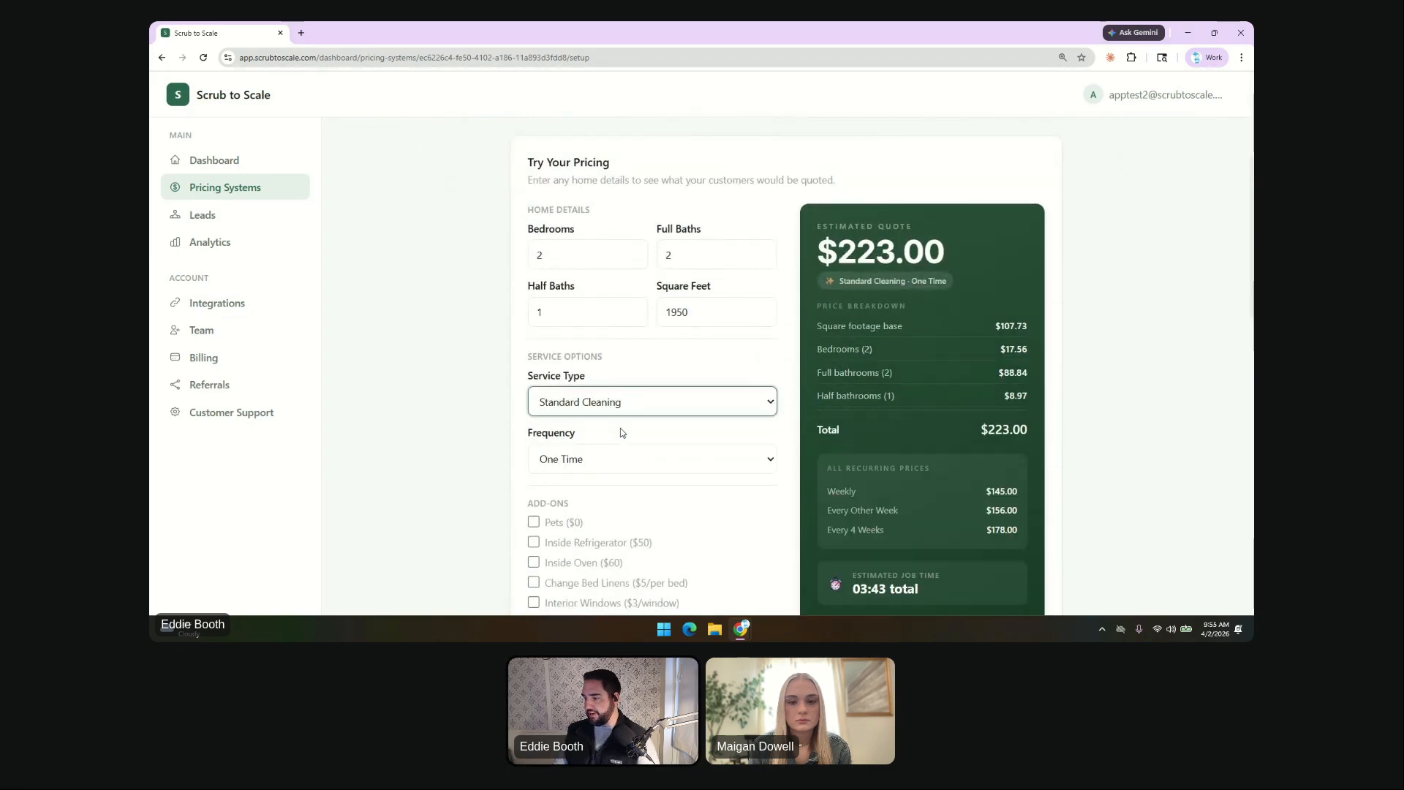
Set the trial quote's frequency to Every Other Week (30% off) and review the price breakdown, recurring prices and available add-ons.
{"action": "left_click", "coordinate": [621, 458]}
{"action": "left_click", "coordinate": [614, 520]}
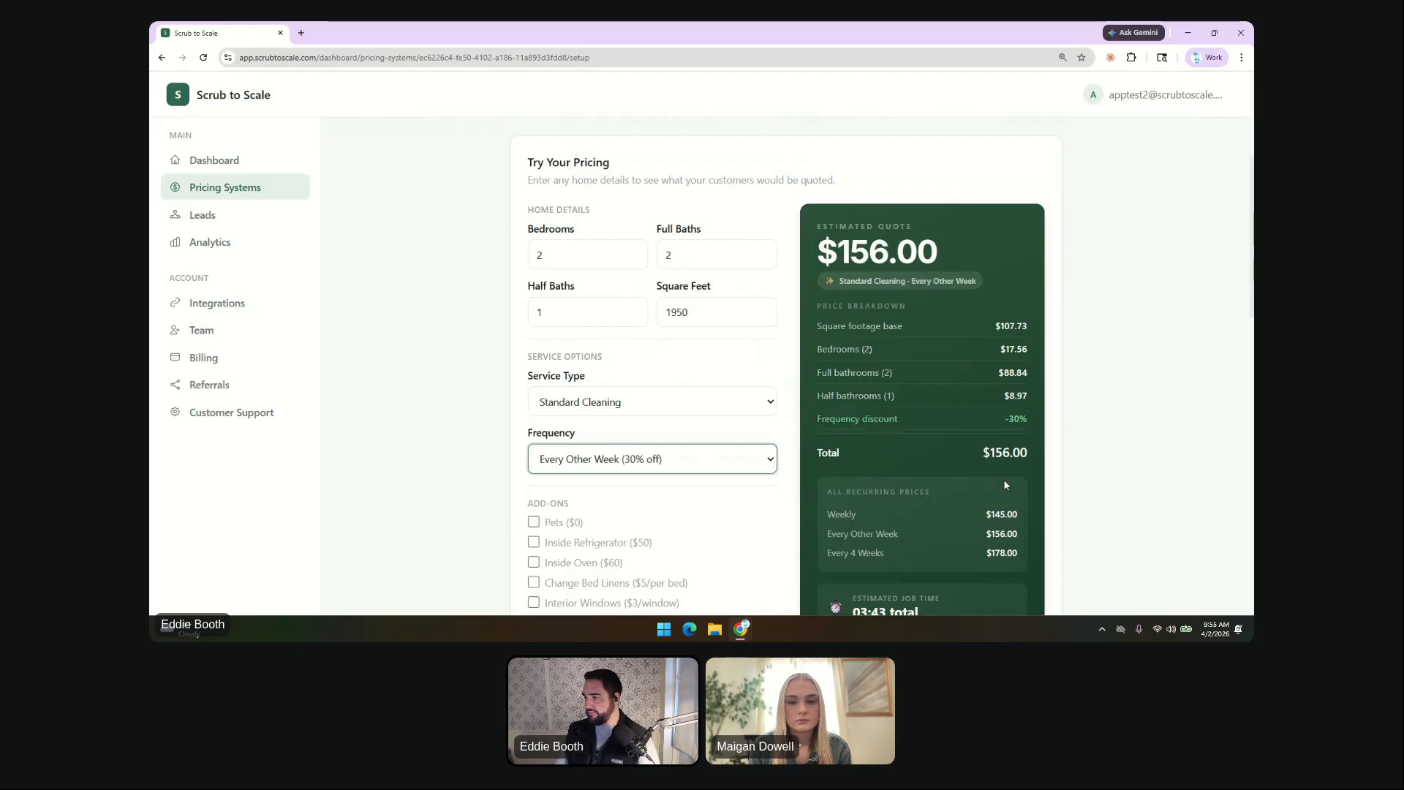
{"action": "scroll", "coordinate": [1022, 445], "scroll_direction": "down", "scroll_amount": 2}
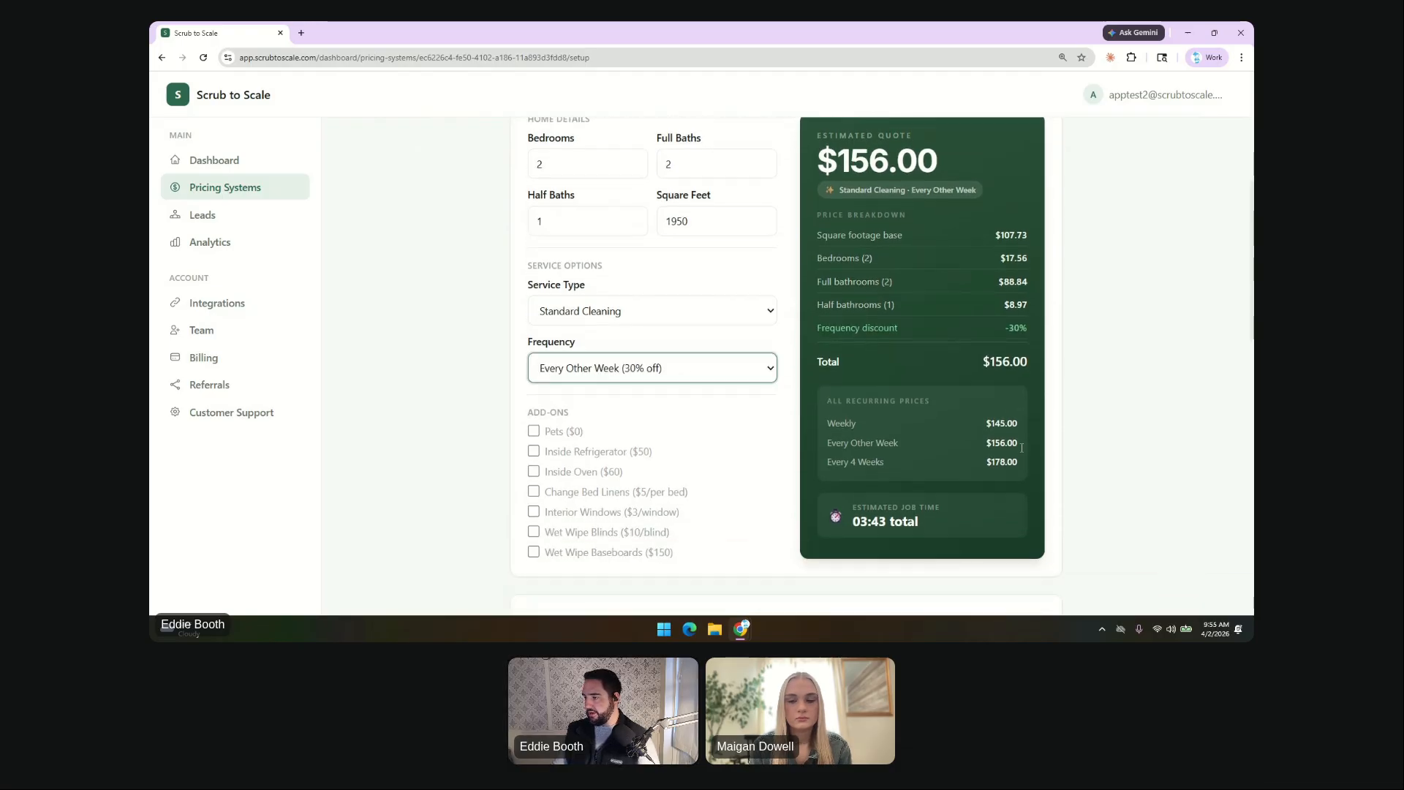
{"action": "scroll", "coordinate": [983, 457], "scroll_direction": "up", "scroll_amount": 1}
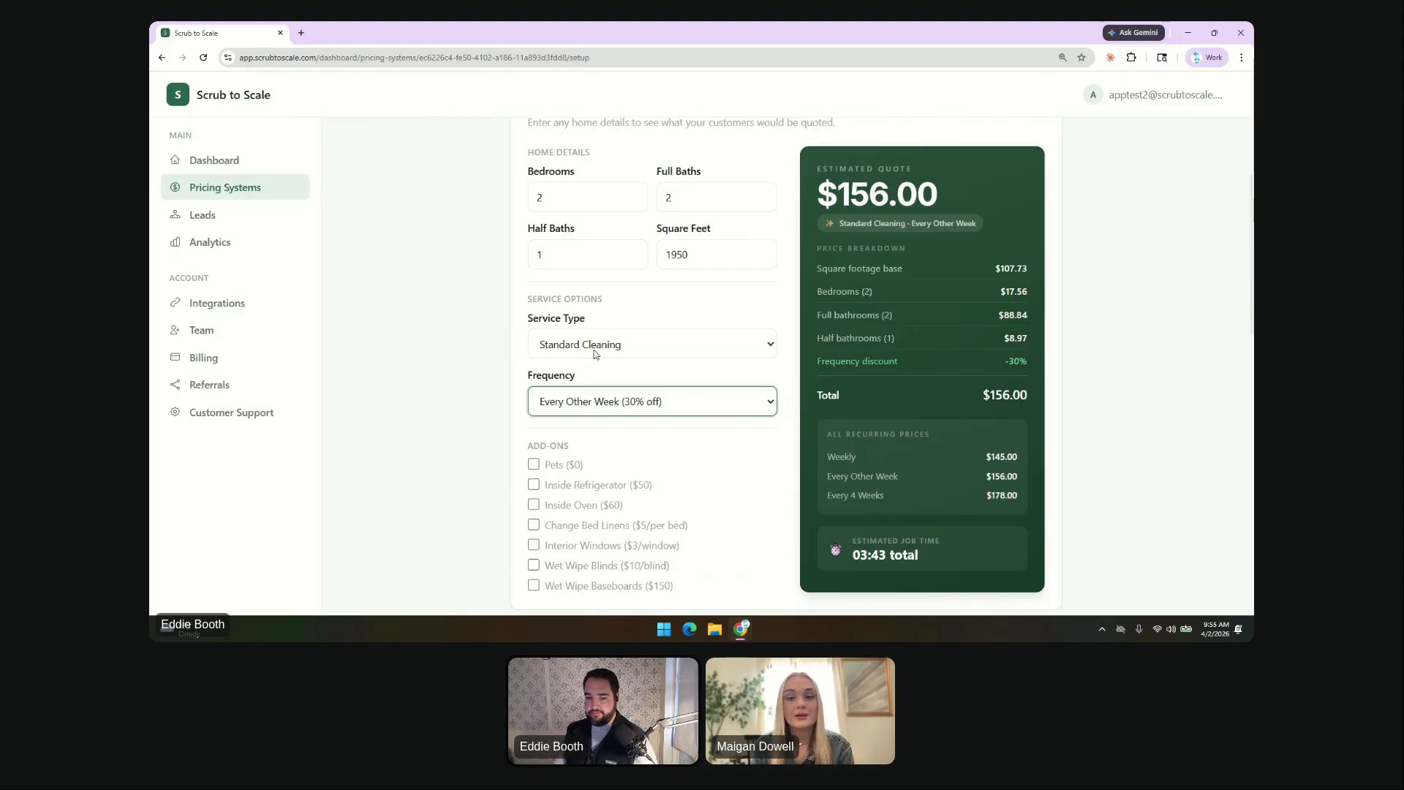
{"action": "scroll", "coordinate": [595, 354], "scroll_direction": "down", "scroll_amount": 2}
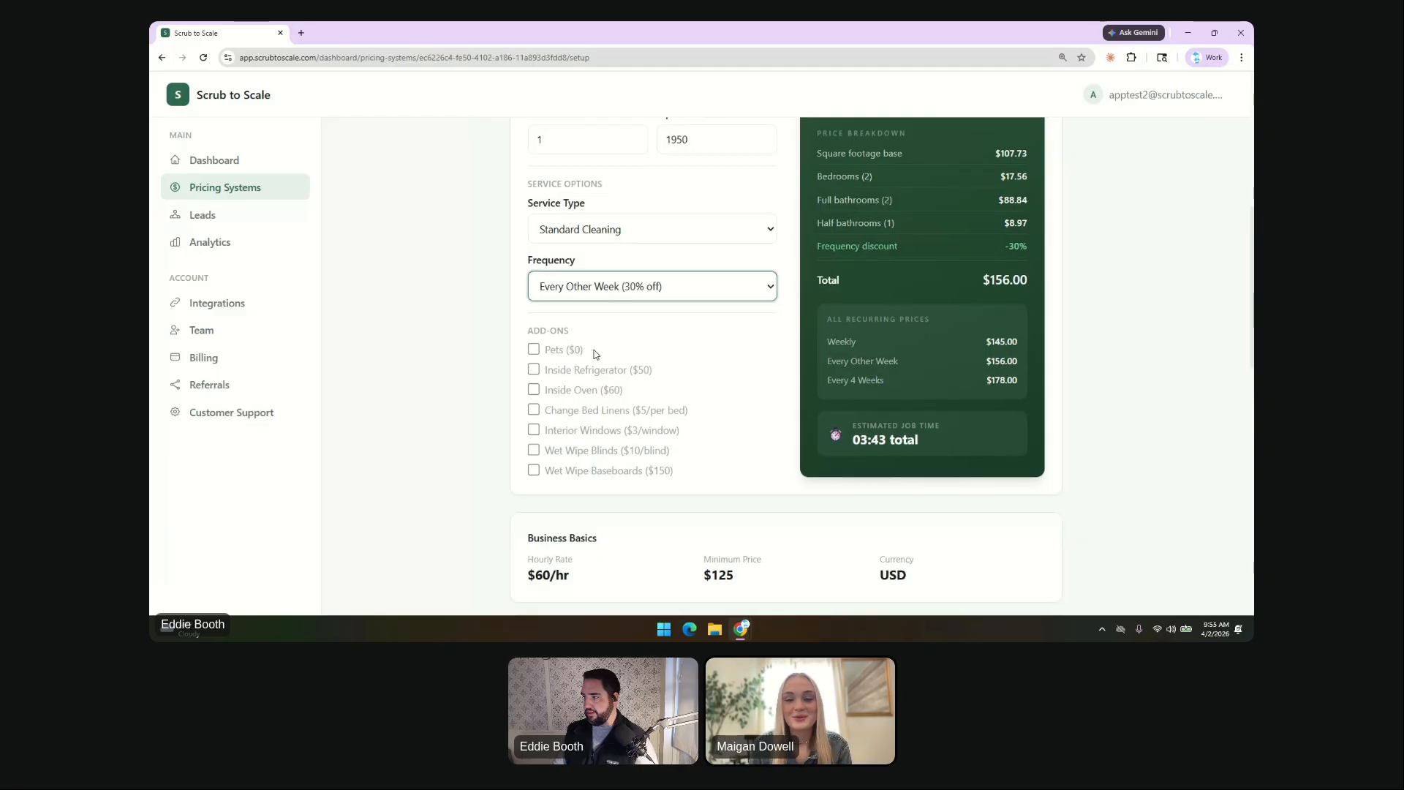
{"action": "scroll", "coordinate": [596, 354], "scroll_direction": "up", "scroll_amount": 2}
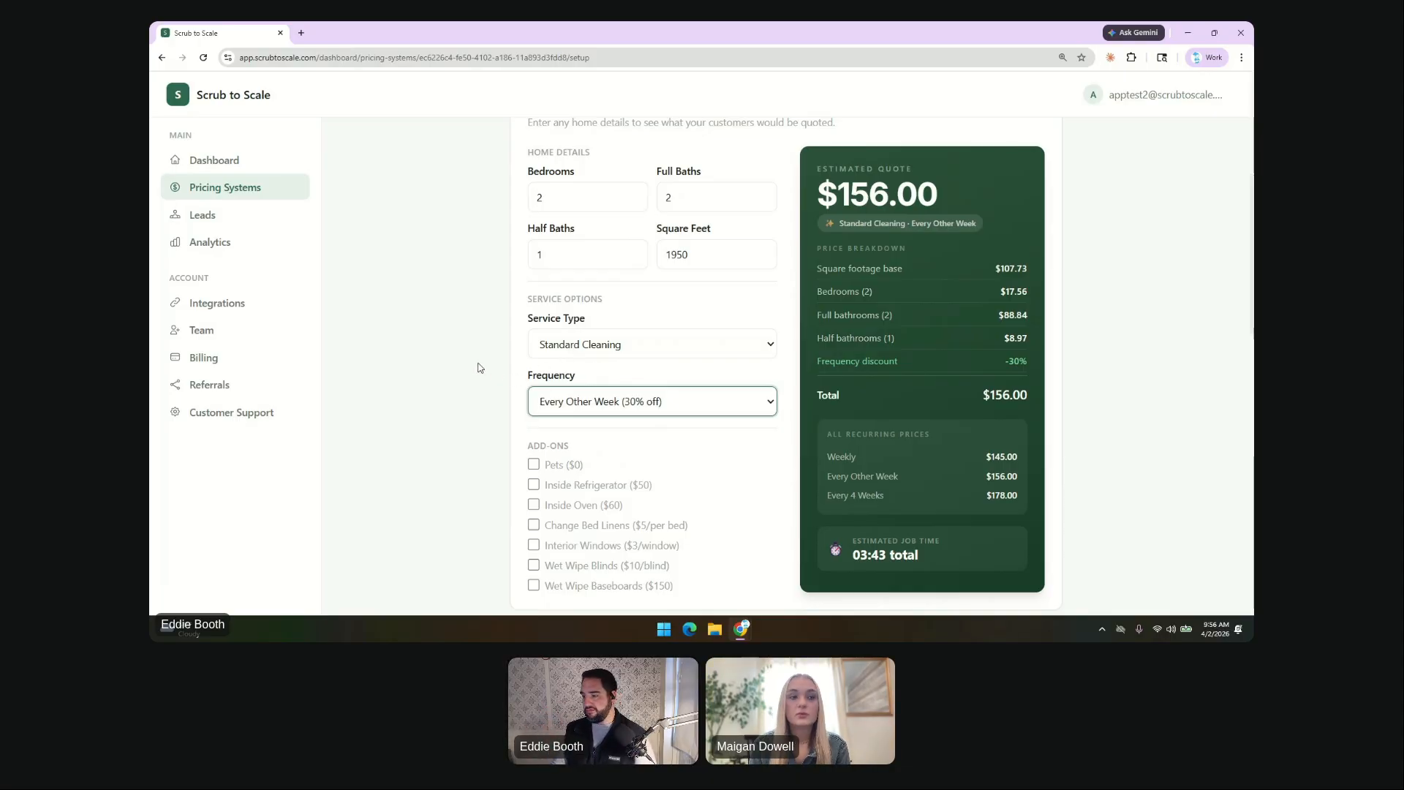
Review the pricing summary, covering business basics, services, frequency discounts, add-ons and the sample pricing table.
{"action": "scroll", "coordinate": [477, 365], "scroll_direction": "down", "scroll_amount": 5}
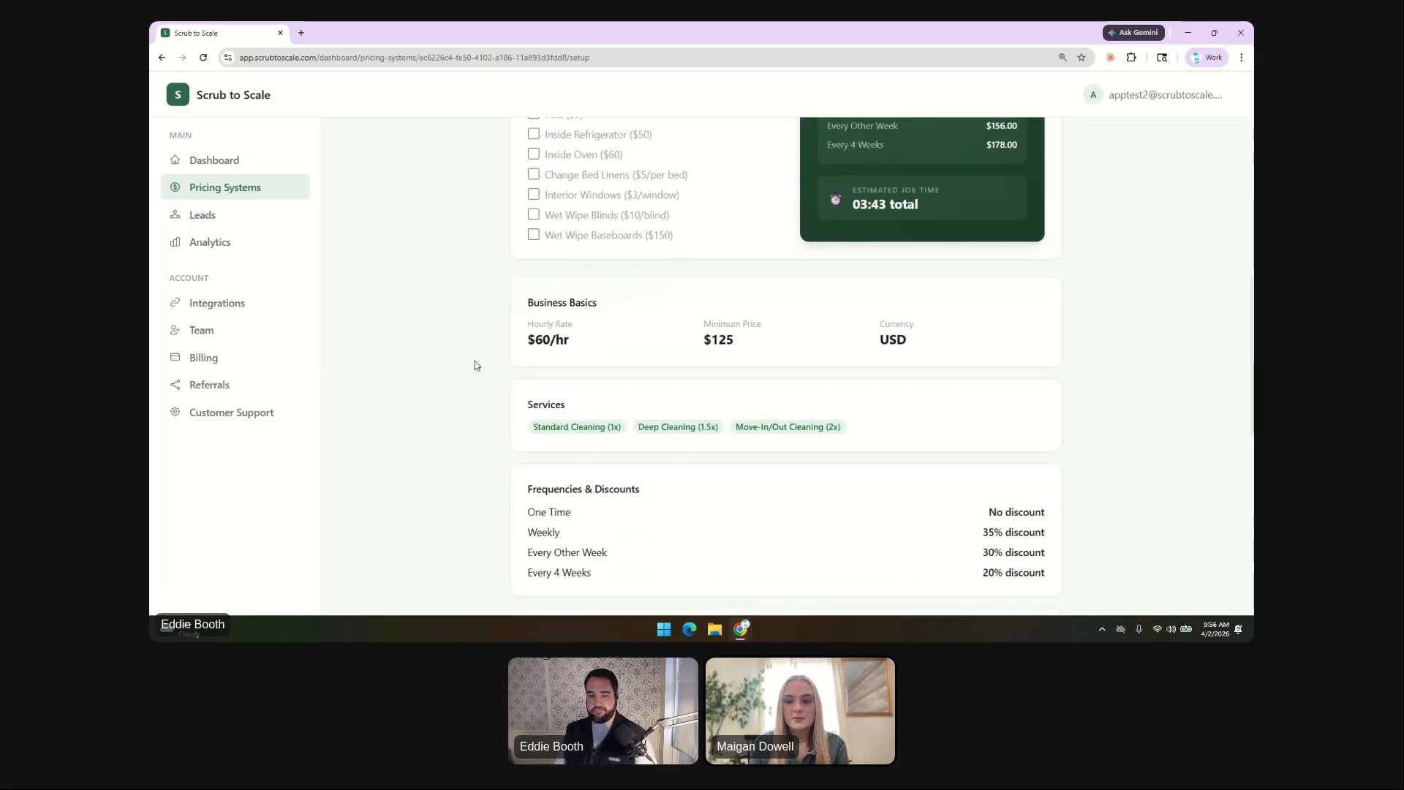
{"action": "scroll", "coordinate": [475, 364], "scroll_direction": "down", "scroll_amount": 1}
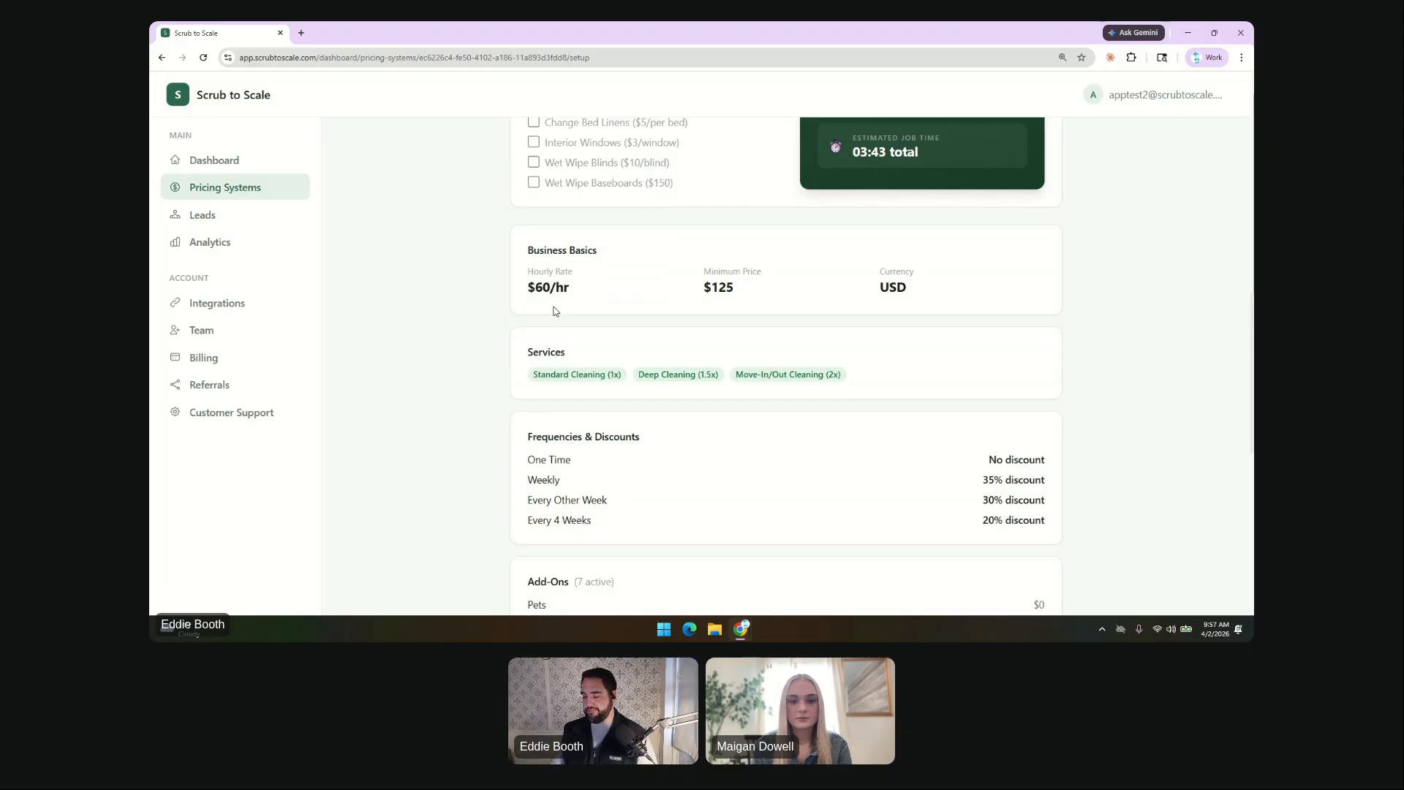
{"action": "scroll", "coordinate": [554, 311], "scroll_direction": "up", "scroll_amount": 7}
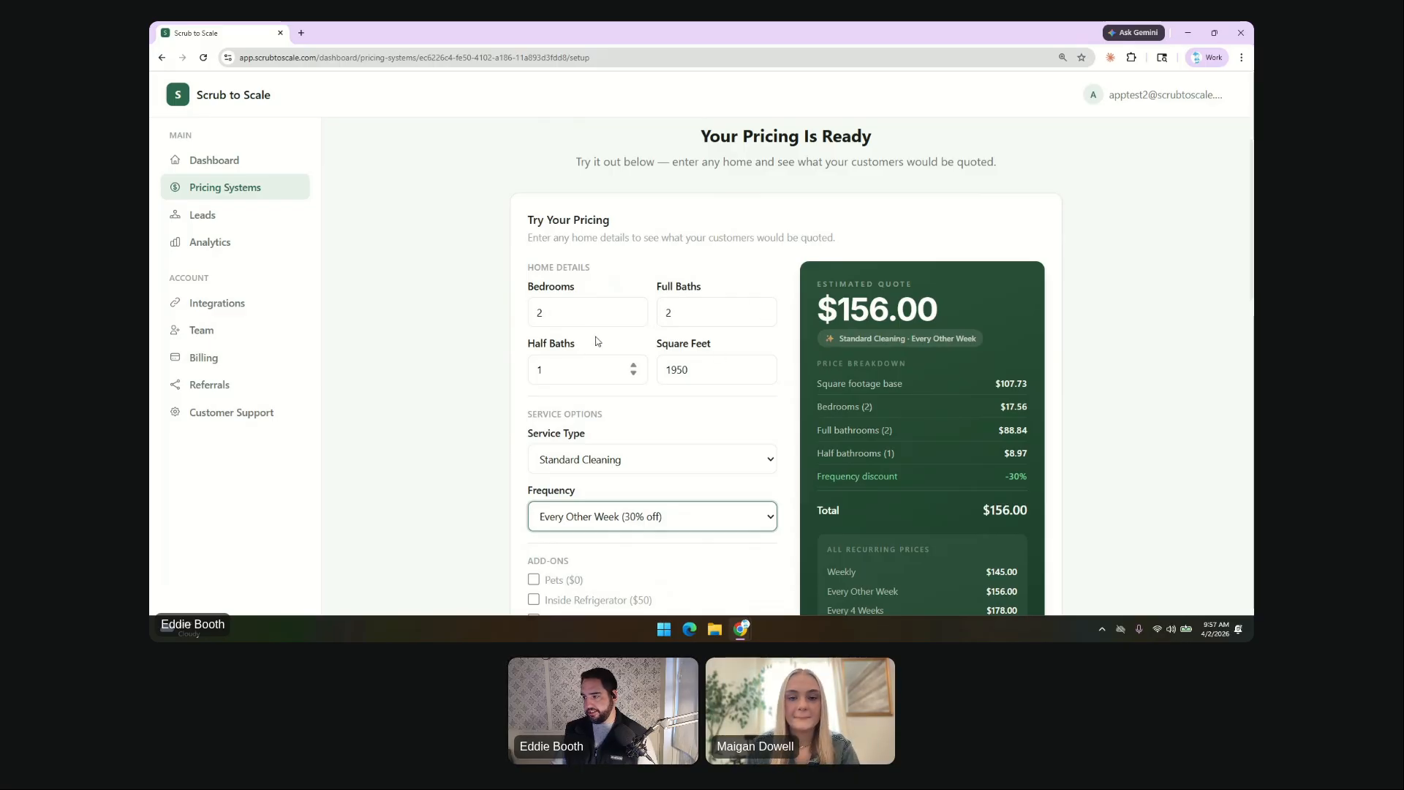
{"action": "scroll", "coordinate": [739, 401], "scroll_direction": "down", "scroll_amount": 7}
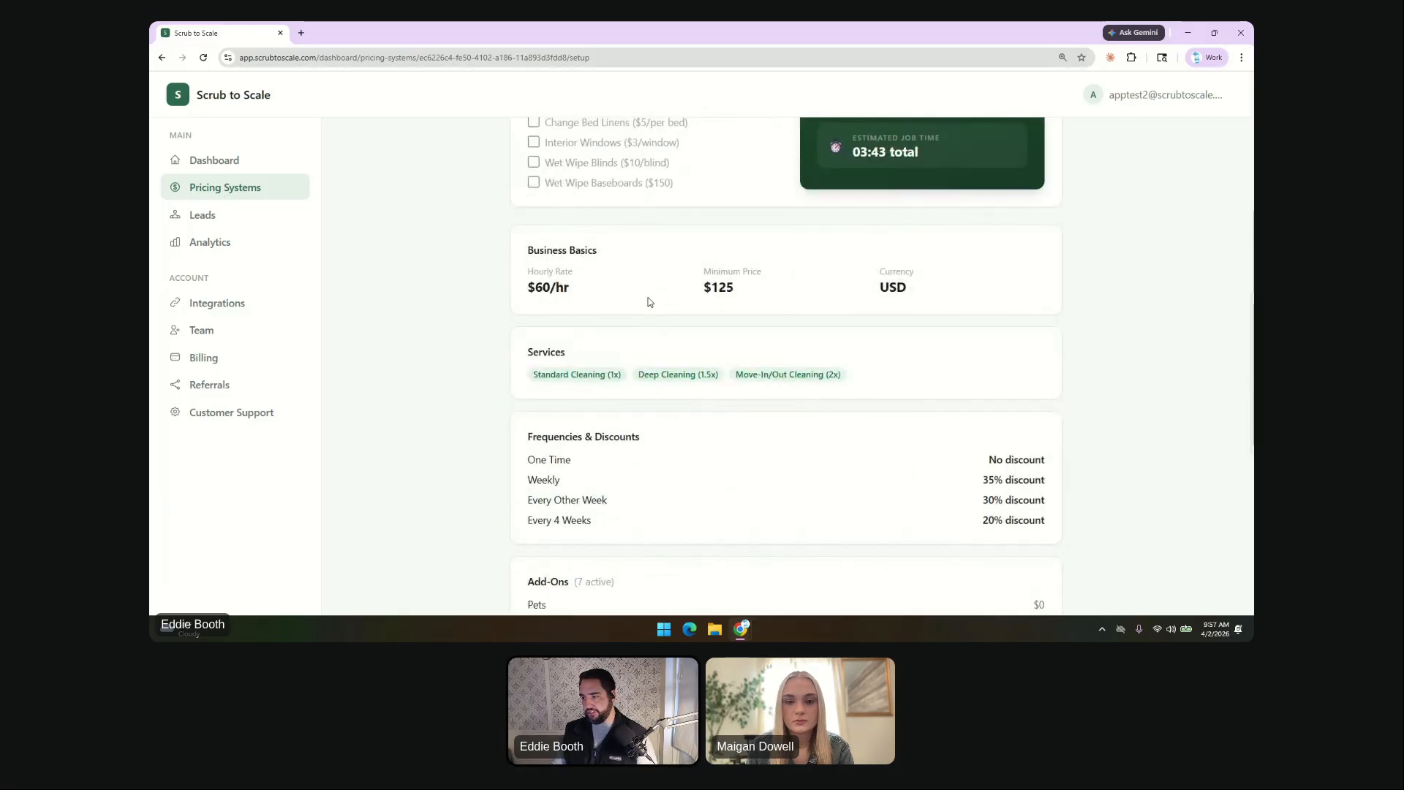
{"action": "scroll", "coordinate": [648, 300], "scroll_direction": "down", "scroll_amount": 3}
{"action": "scroll", "coordinate": [647, 301], "scroll_direction": "down", "scroll_amount": 5}
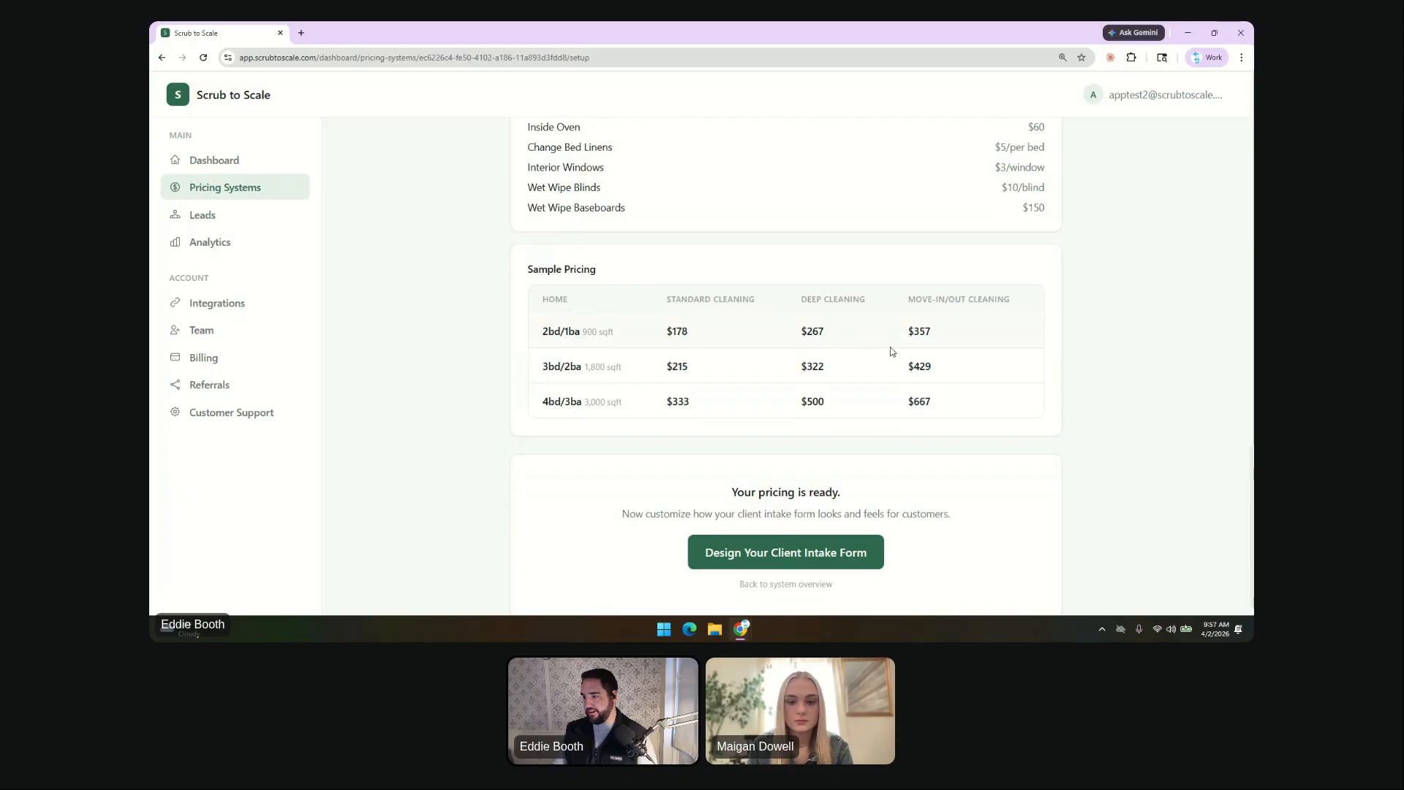
{"action": "scroll", "coordinate": [889, 351], "scroll_direction": "down", "scroll_amount": 1}
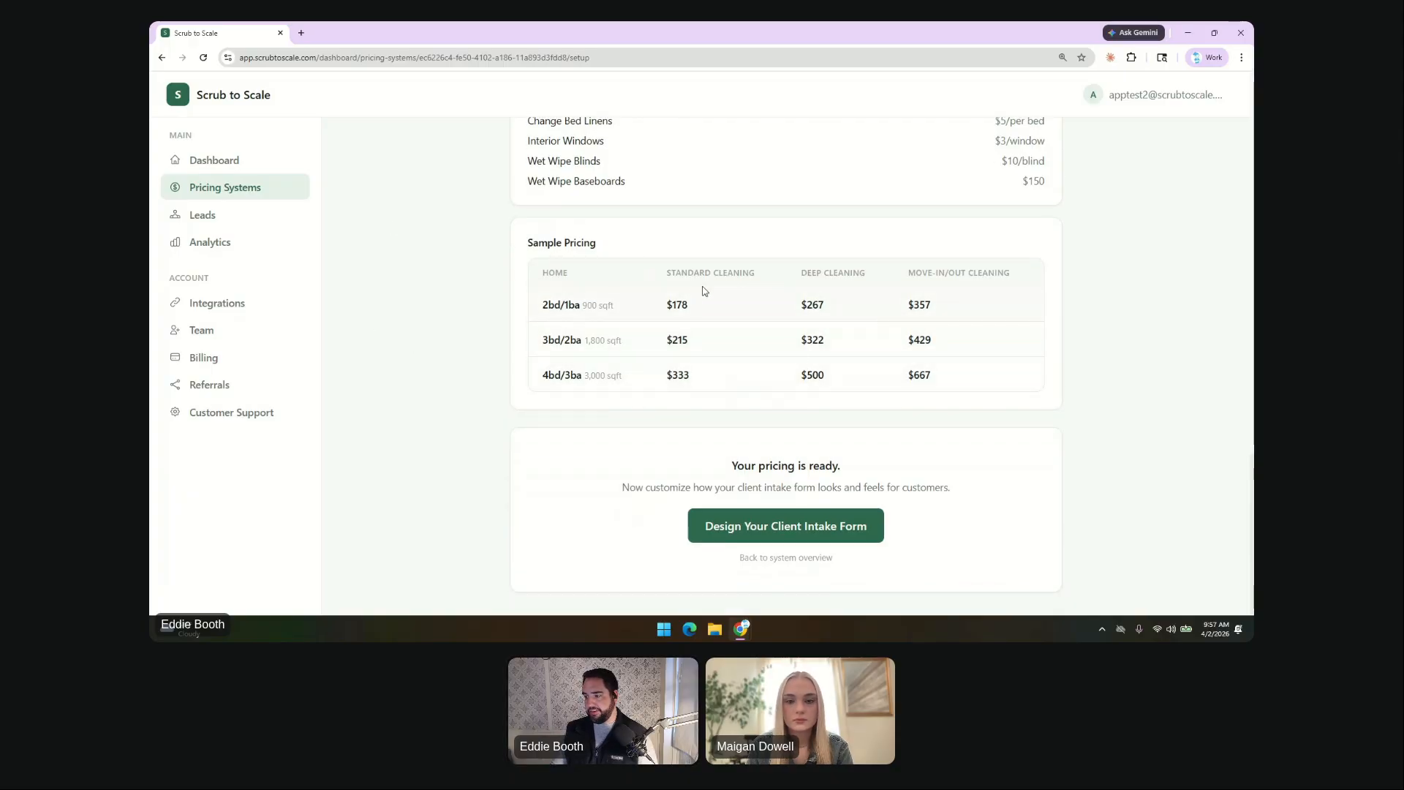
Open the client intake form design and set its form flow to Lead First.
{"action": "left_click", "coordinate": [787, 539]}
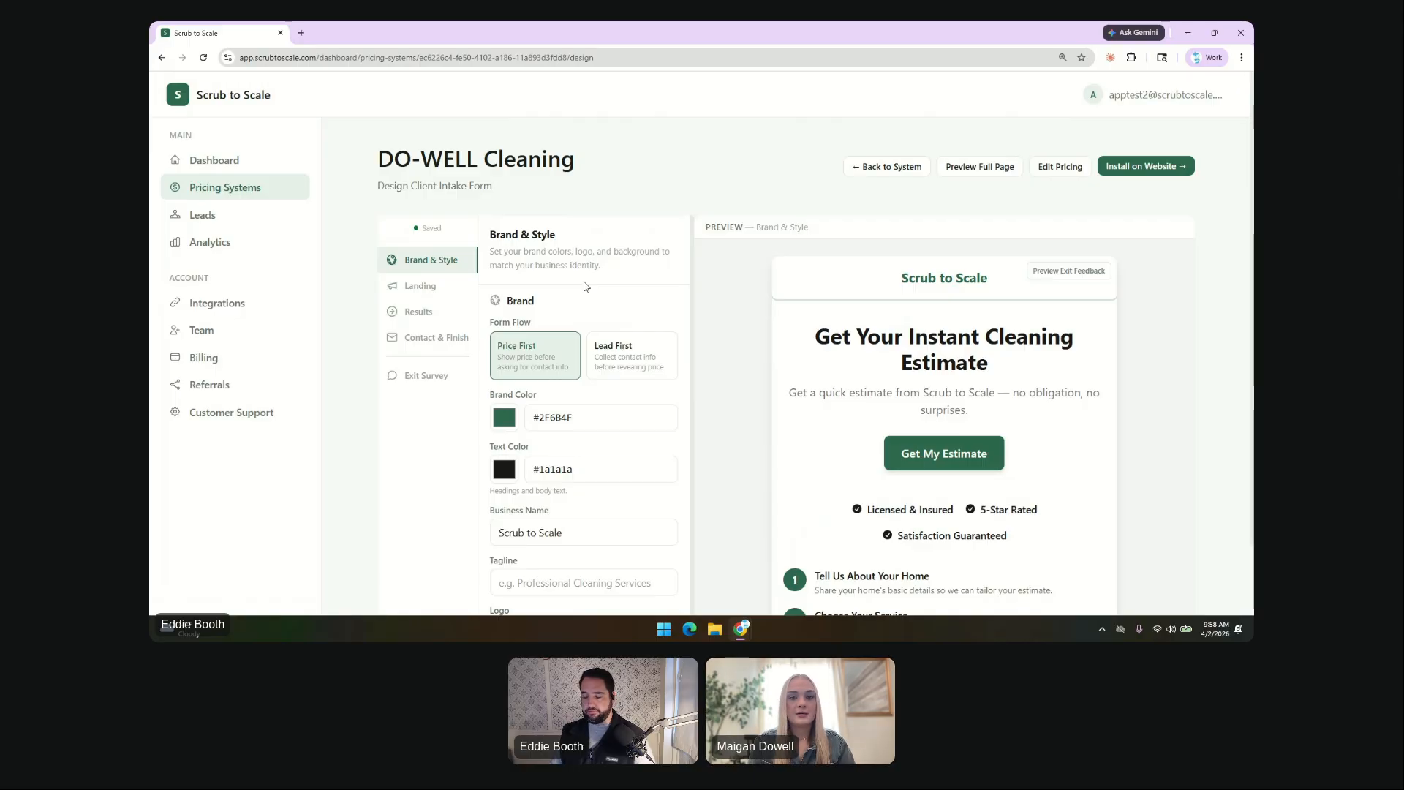
{"action": "scroll", "coordinate": [704, 354], "scroll_direction": "down", "scroll_amount": 2}
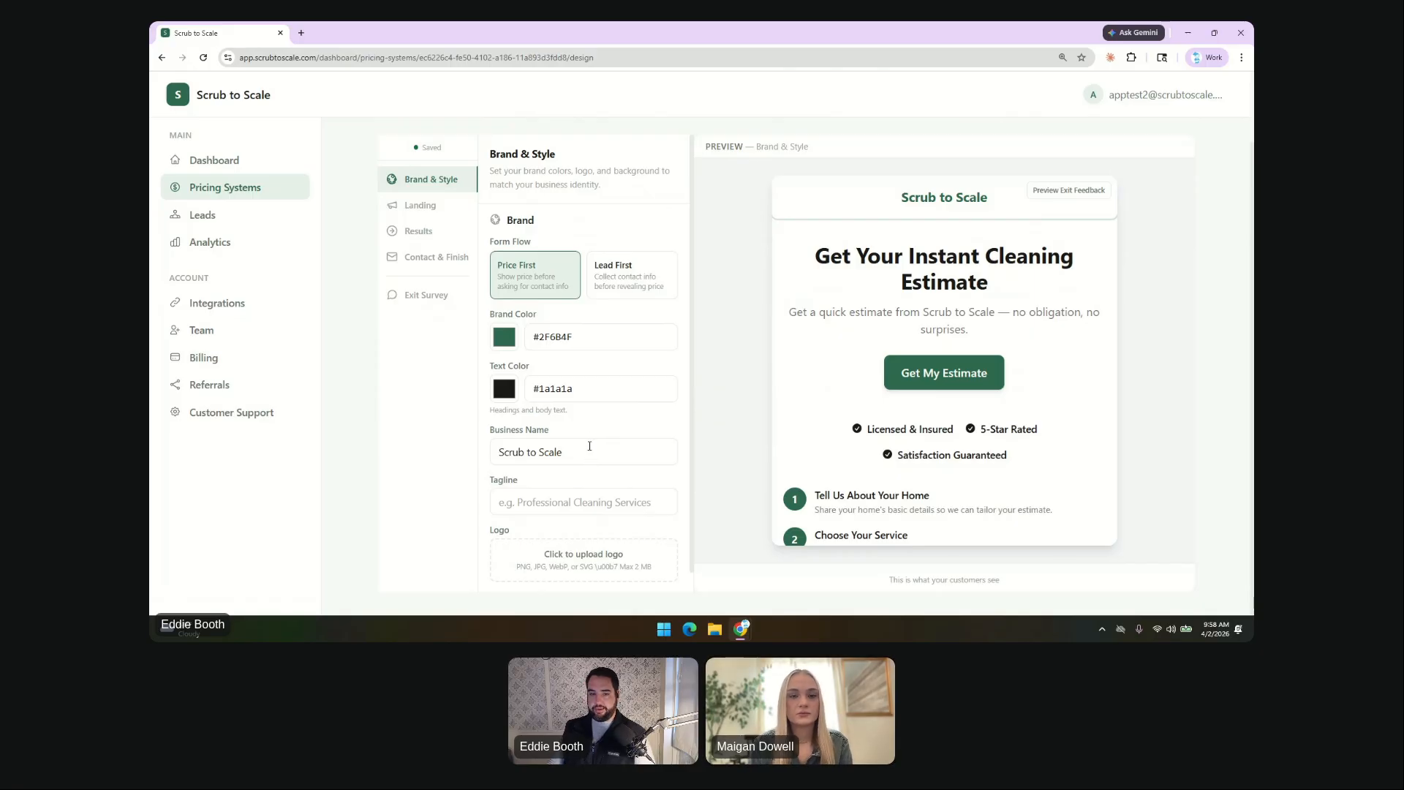
{"action": "scroll", "coordinate": [580, 341], "scroll_direction": "up", "scroll_amount": 2}
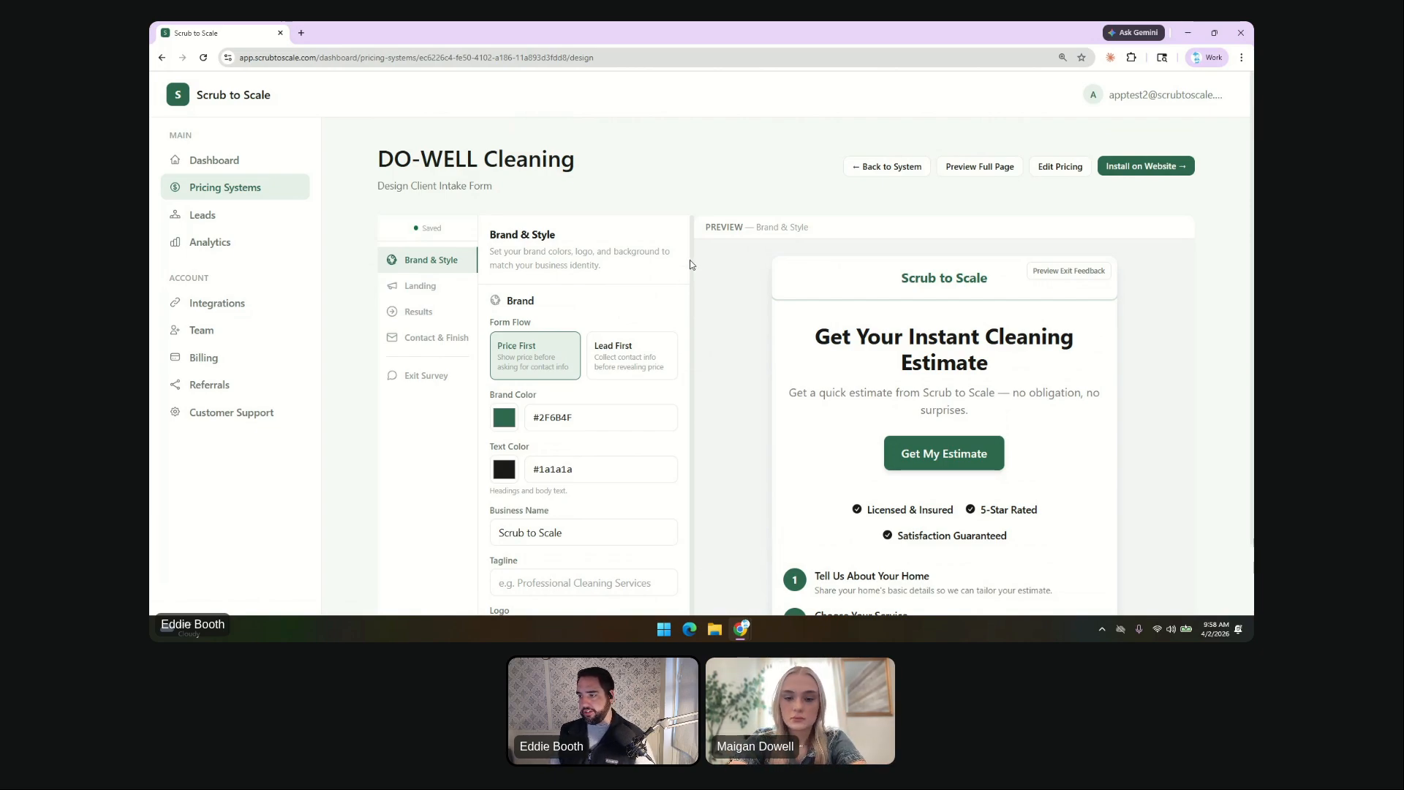
{"action": "scroll", "coordinate": [690, 261], "scroll_direction": "down", "scroll_amount": 1}
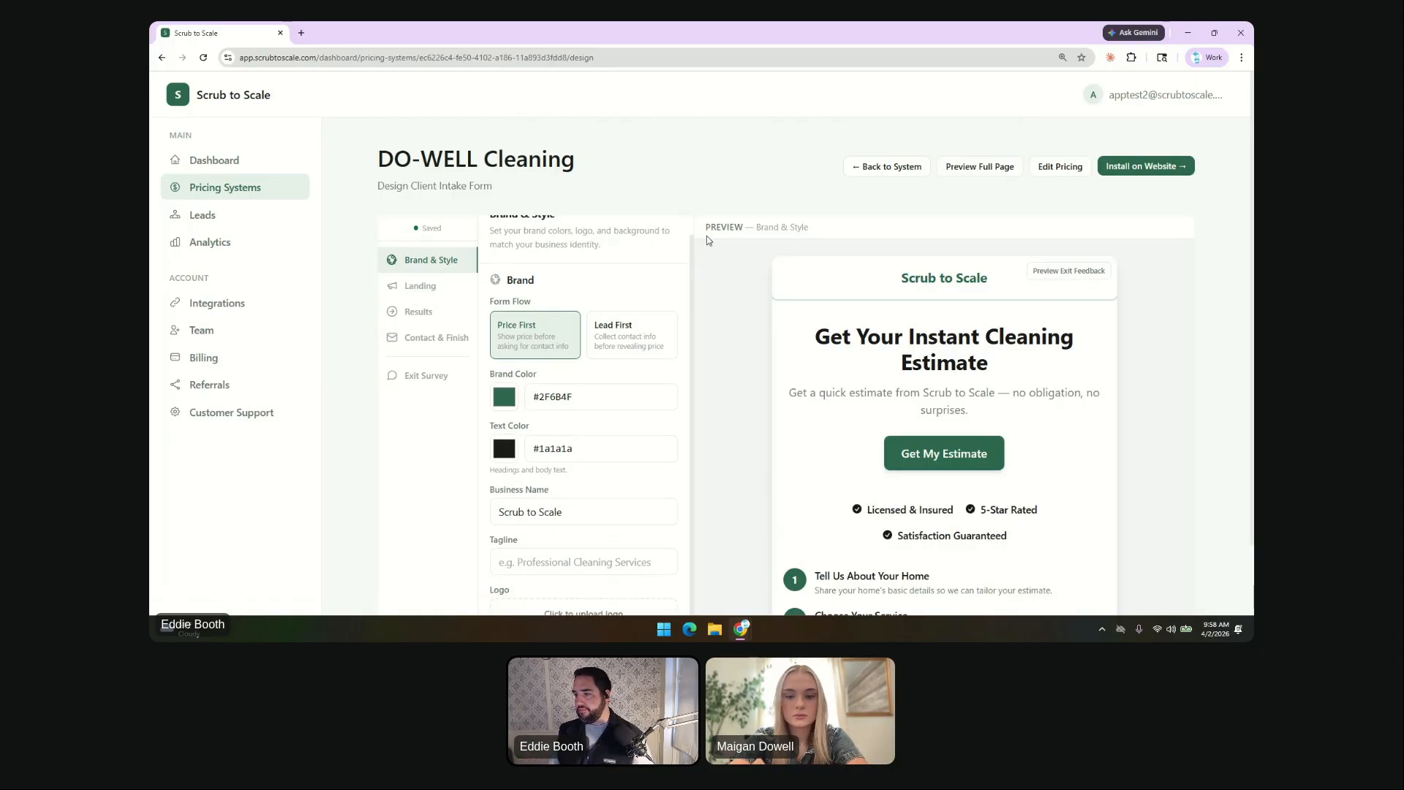
{"action": "scroll", "coordinate": [600, 272], "scroll_direction": "down", "scroll_amount": 1}
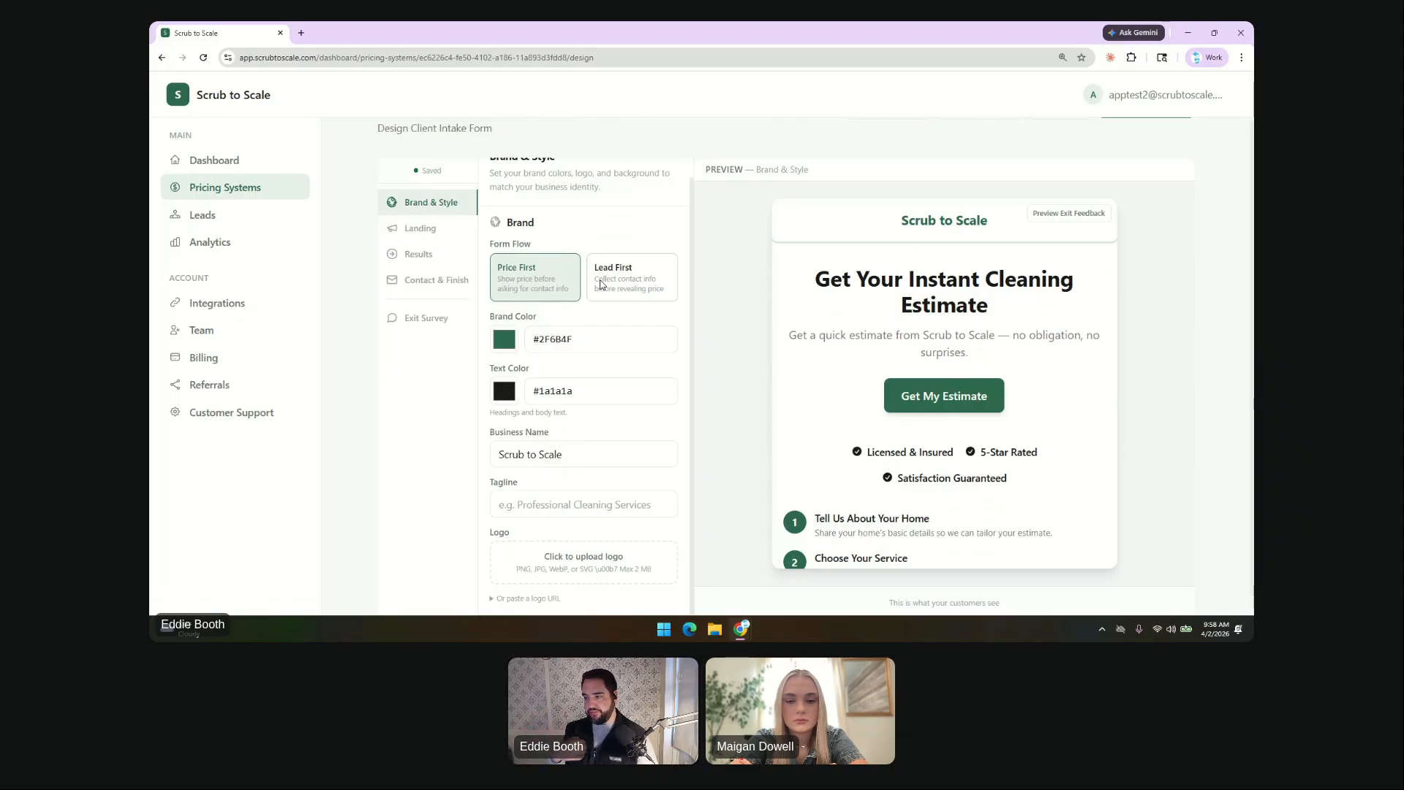
{"action": "left_click", "coordinate": [623, 286]}
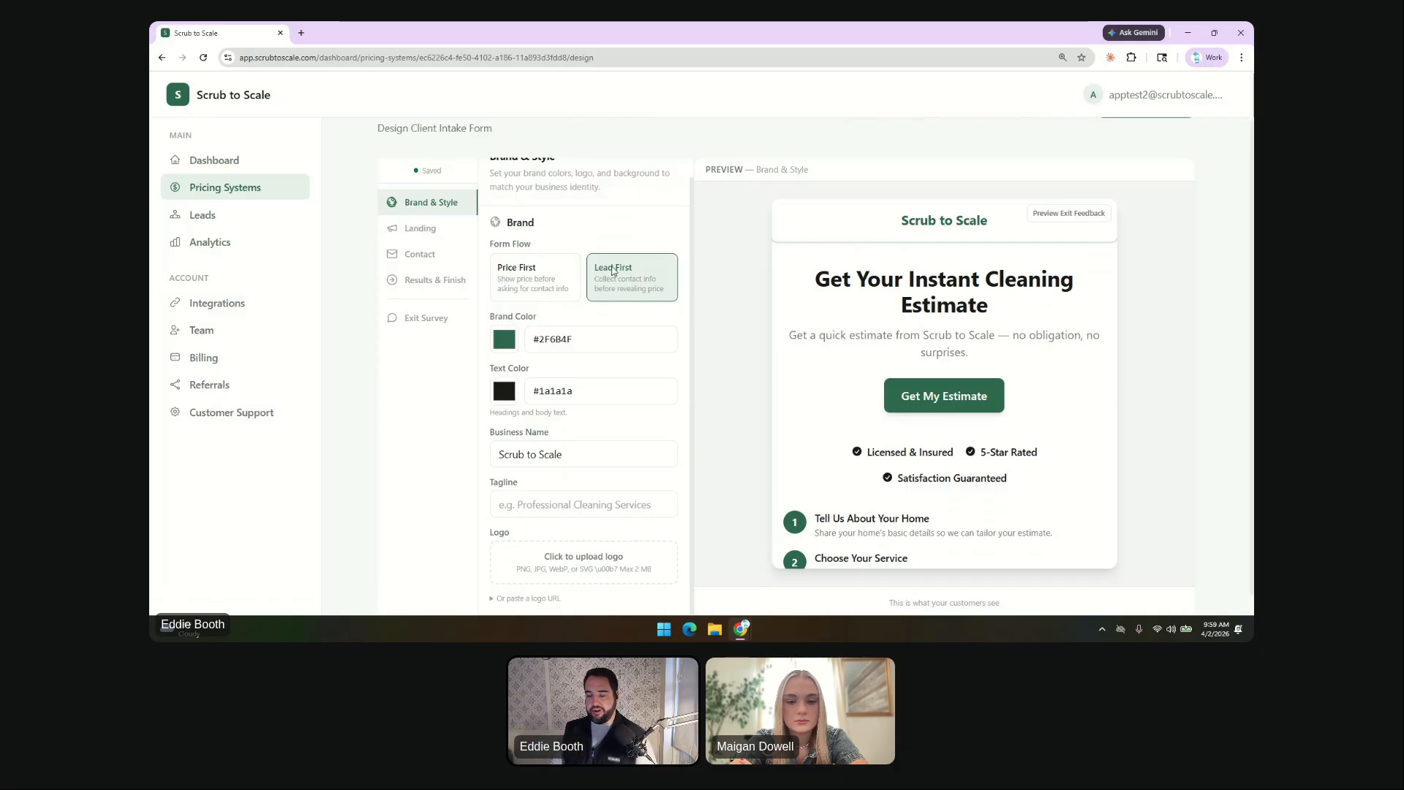
Set the intake form's business name to "Do-Well Cleaning".
{"action": "scroll", "coordinate": [550, 322], "scroll_direction": "down", "scroll_amount": 1}
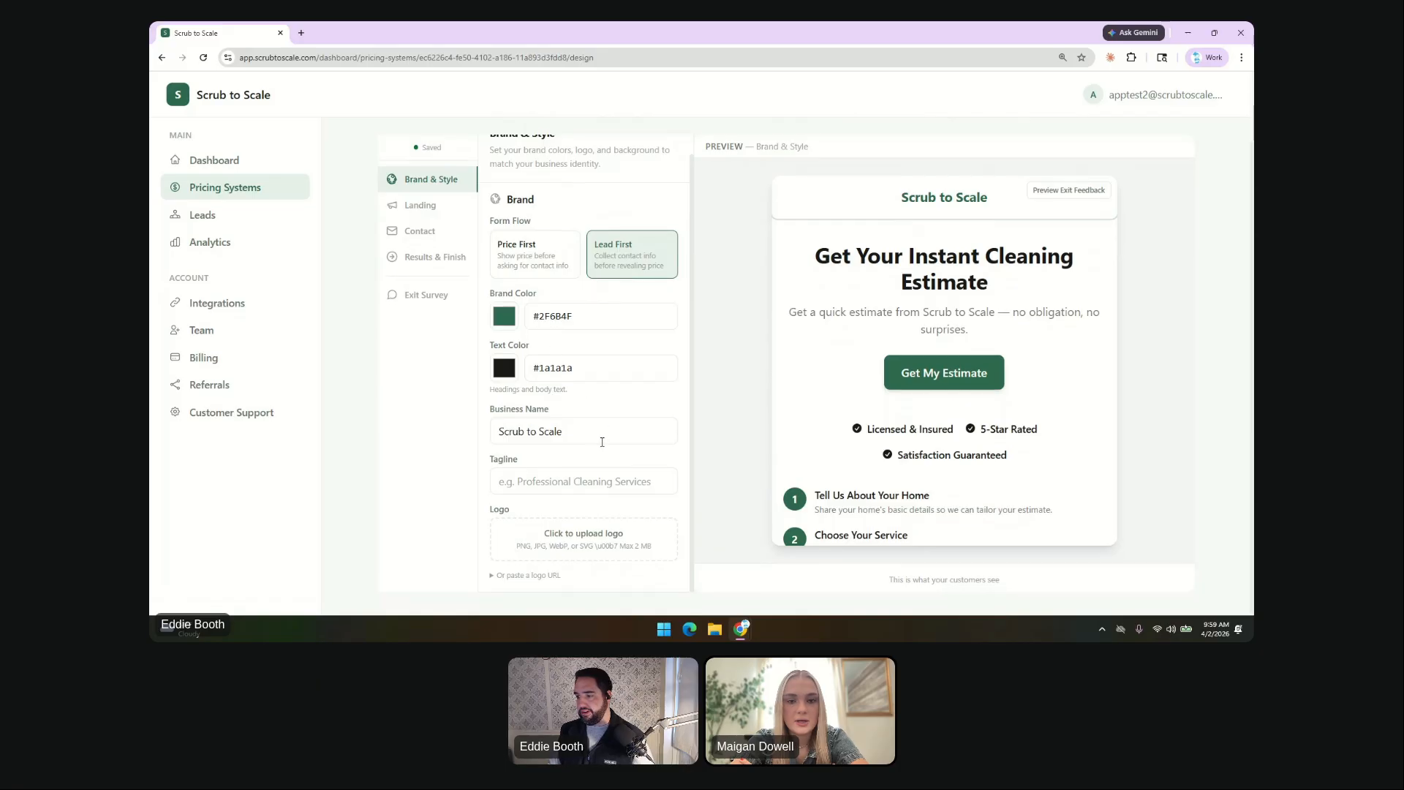
{"action": "left_click_drag", "start_coordinate": [601, 436], "coordinate": [479, 448]}
{"action": "type", "text": "Do"}
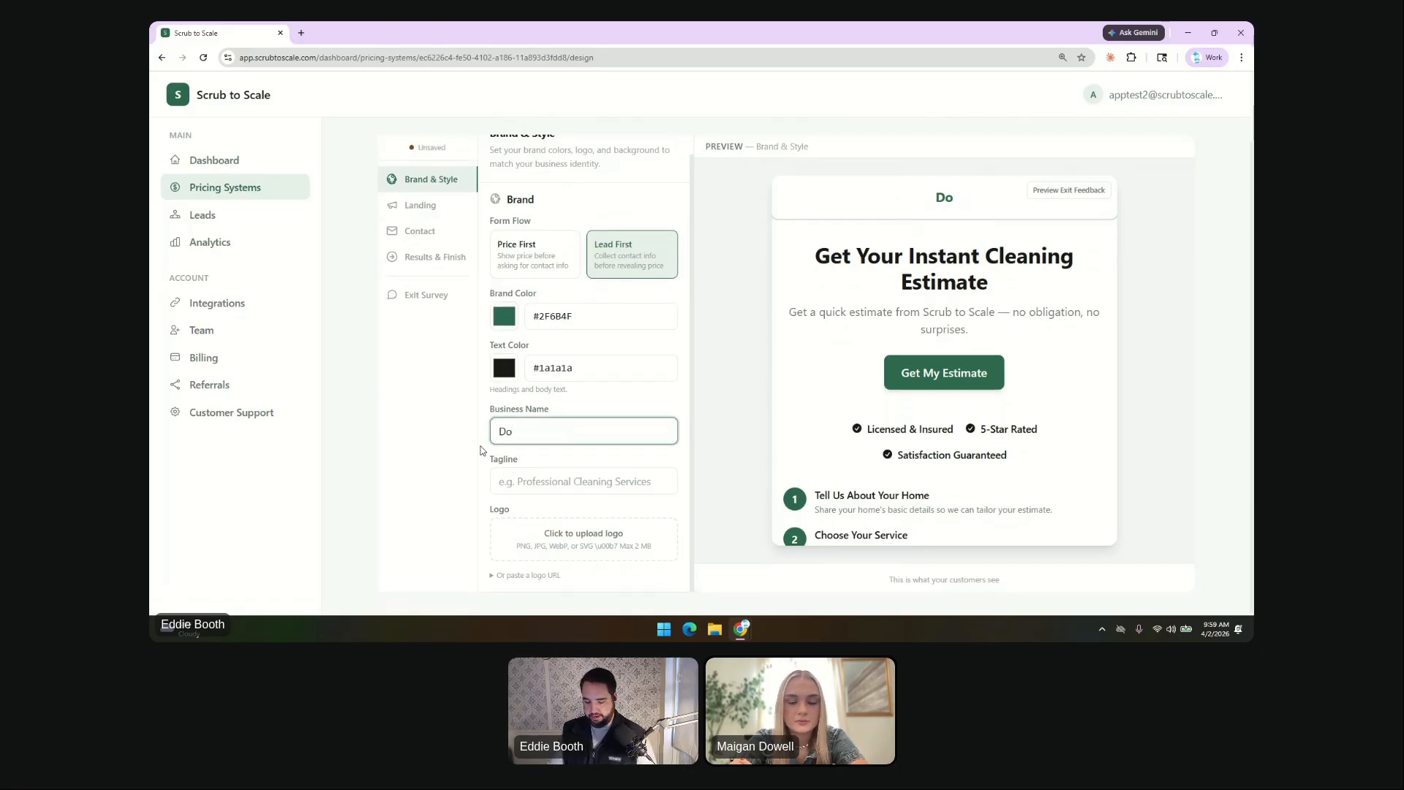
{"action": "type", "text": "-Well"}
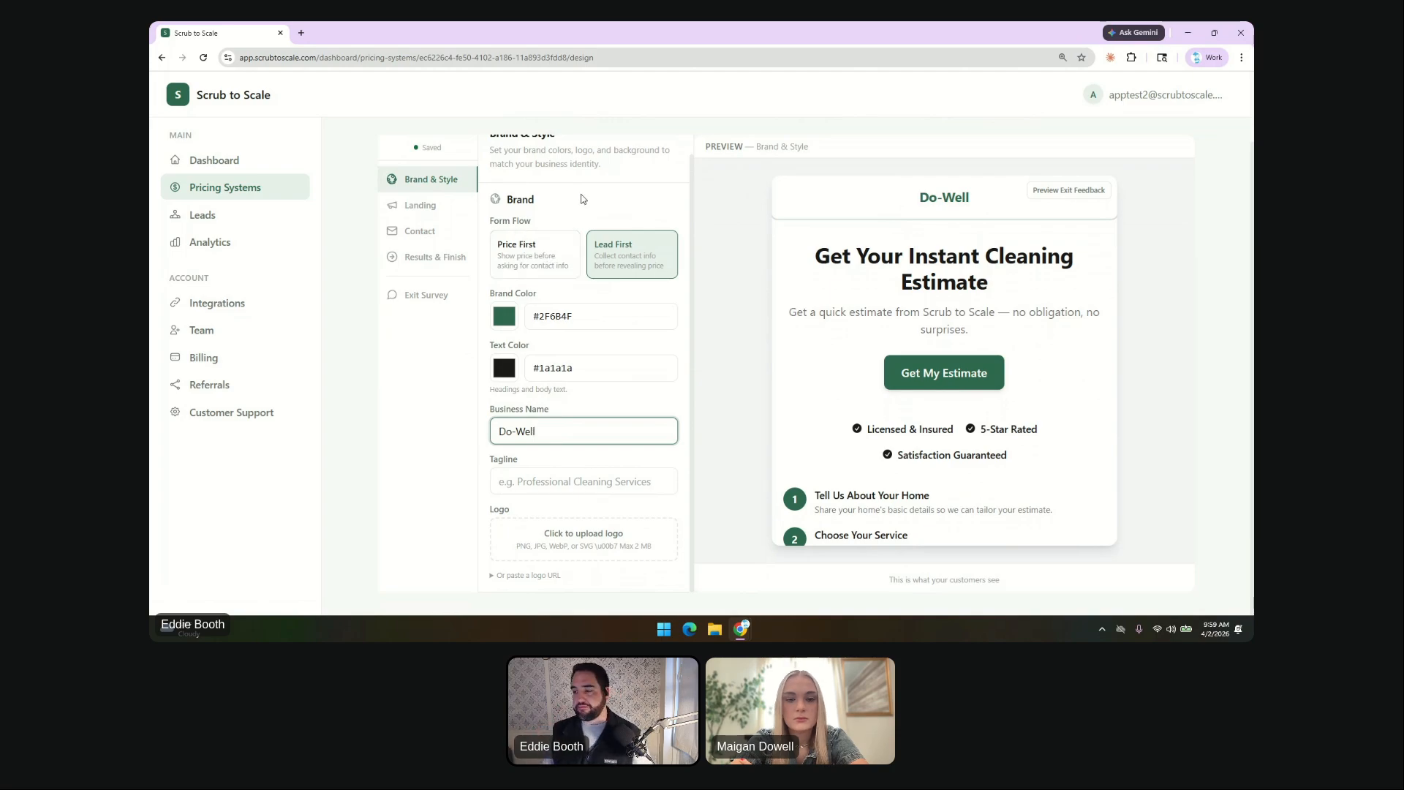
{"action": "type", "text": "Cleaning"}
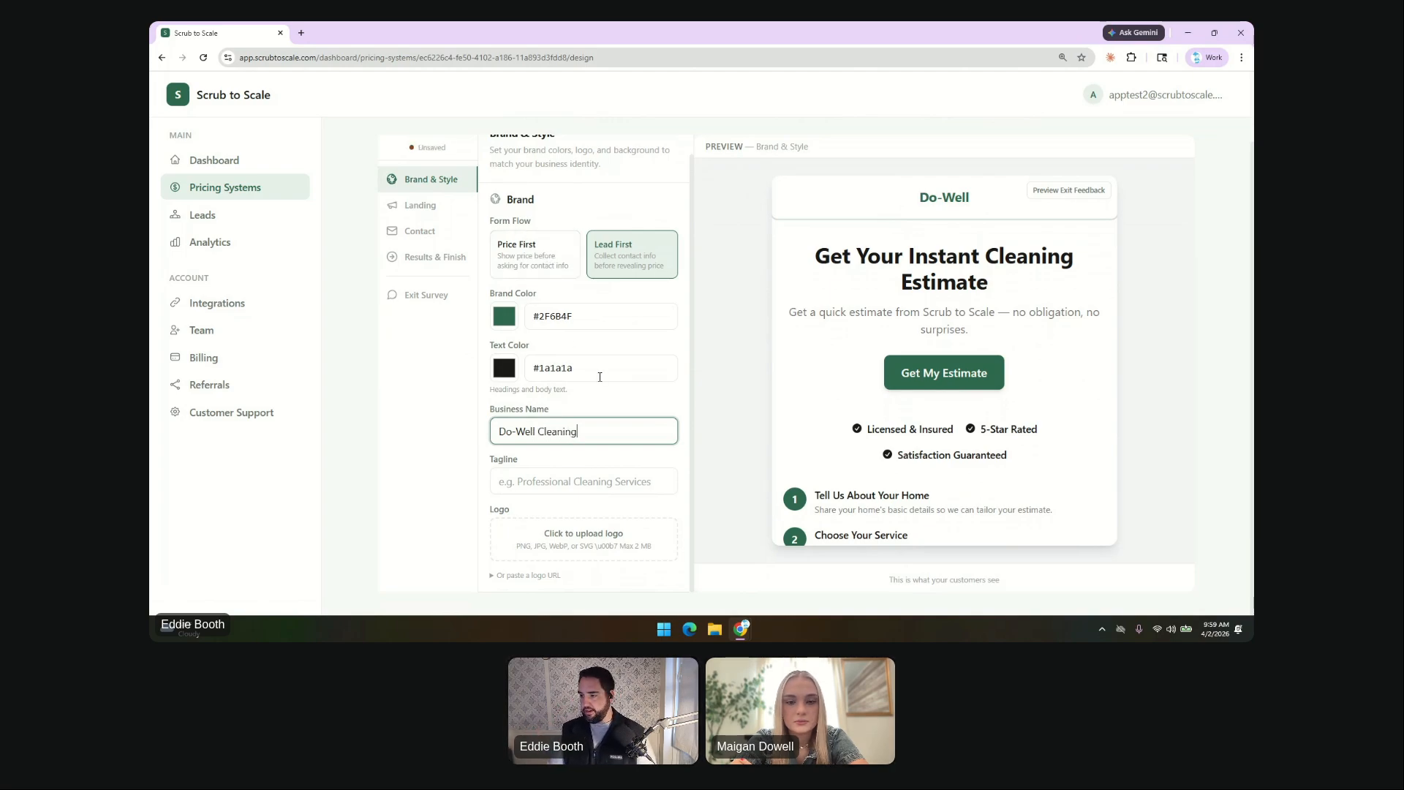
Enter "Serving Ohio" as the form's tagline.
{"action": "left_click", "coordinate": [556, 480]}
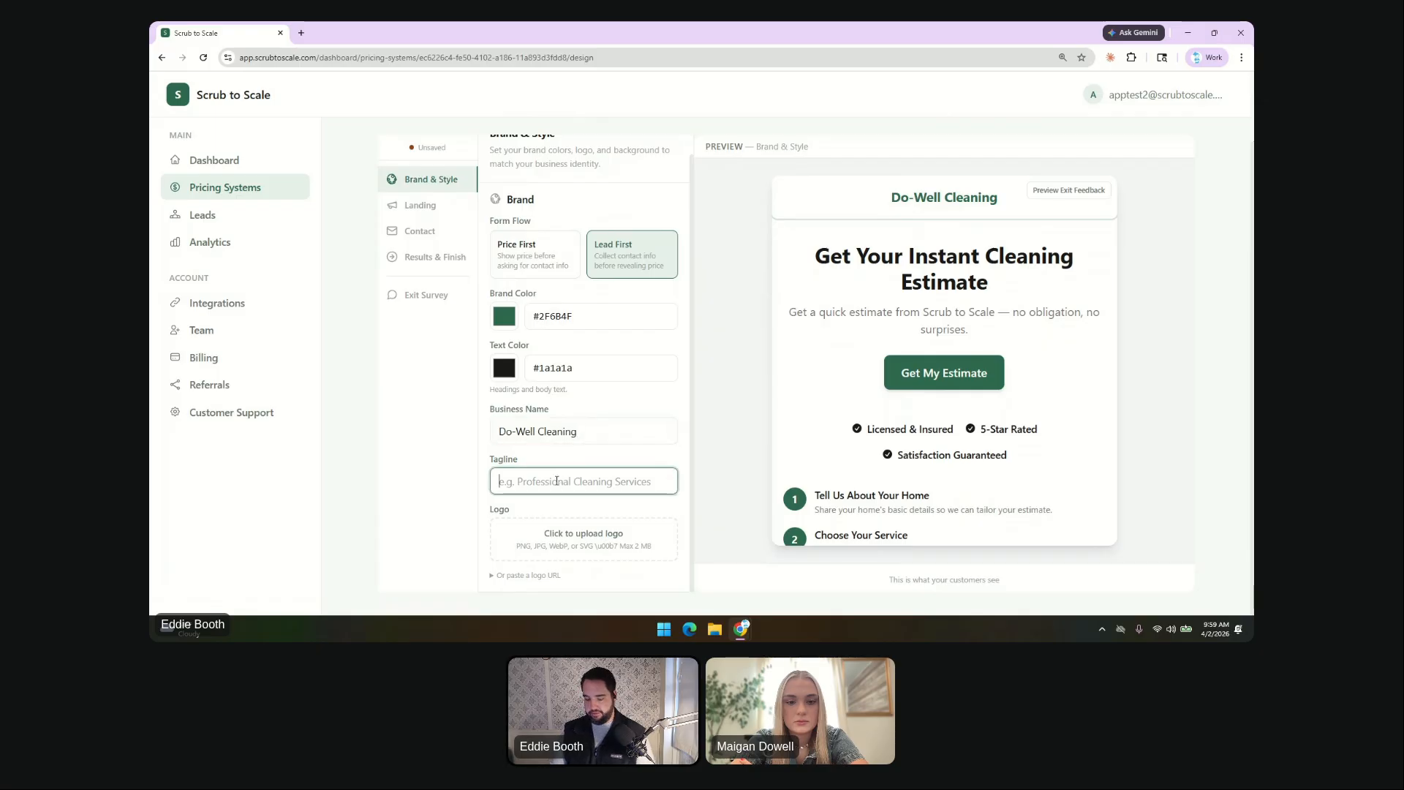
{"action": "type", "text": "Cl"}
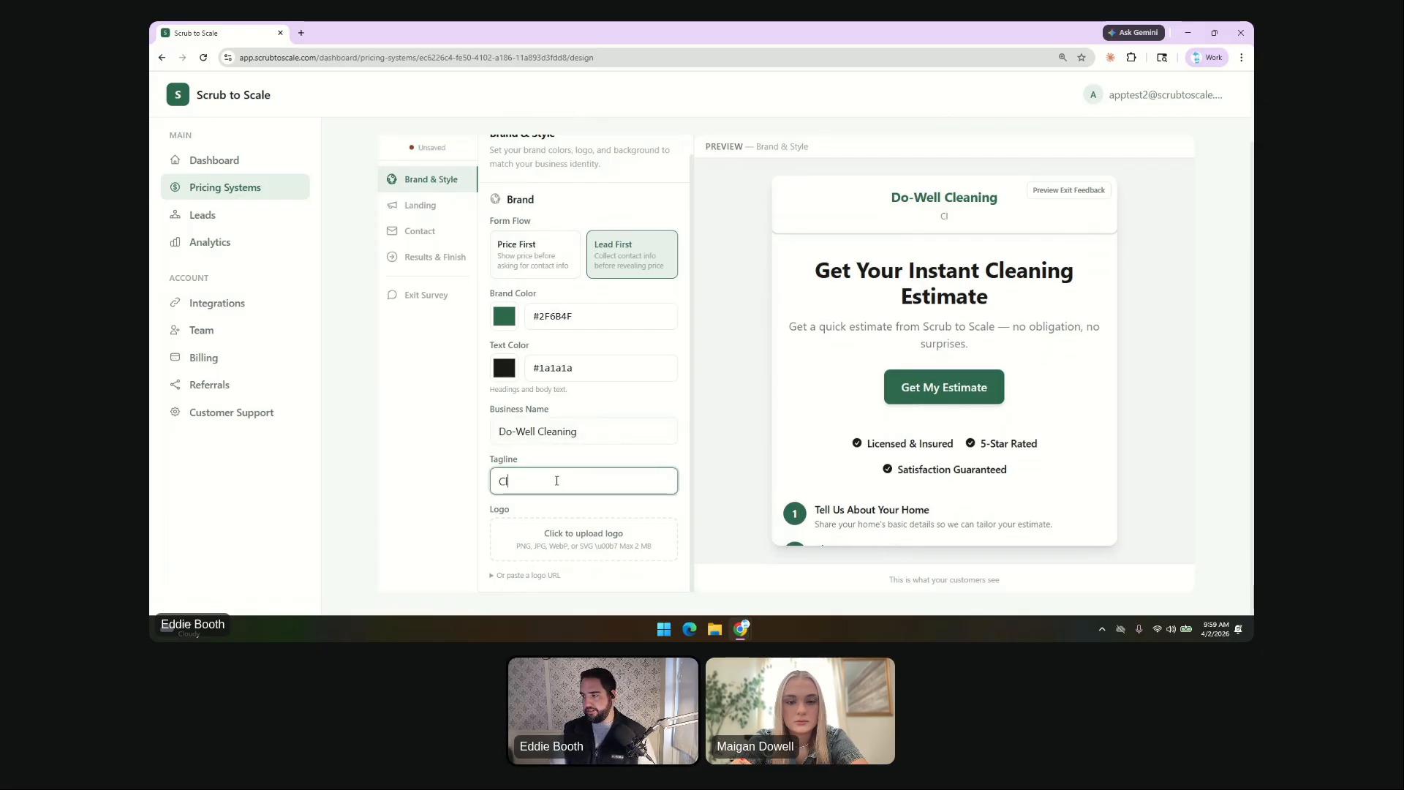
{"action": "key", "text": "BackSpace"}
{"action": "key", "text": "BackSpace"}
{"action": "type", "text": "Servi"}
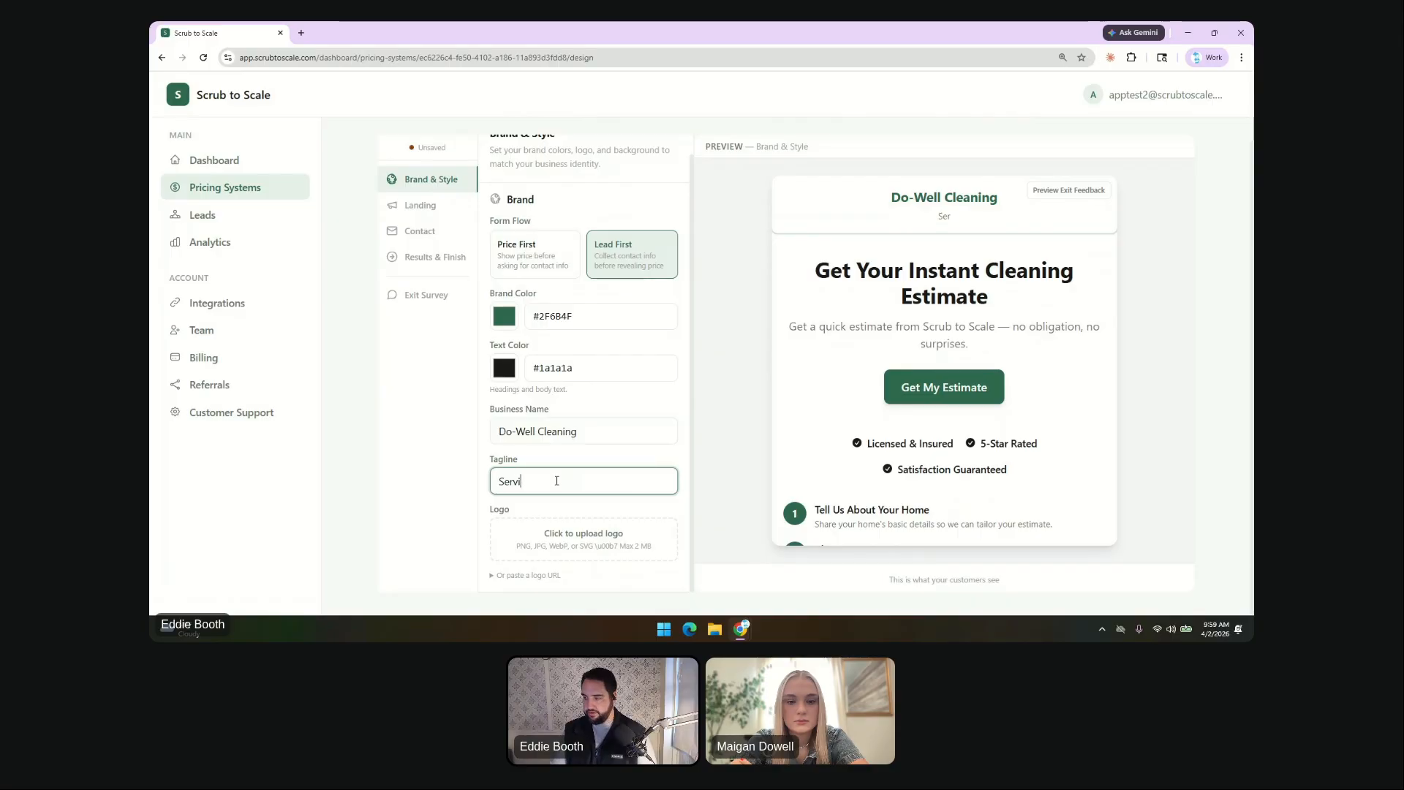
{"action": "type", "text": "ng Oh"}
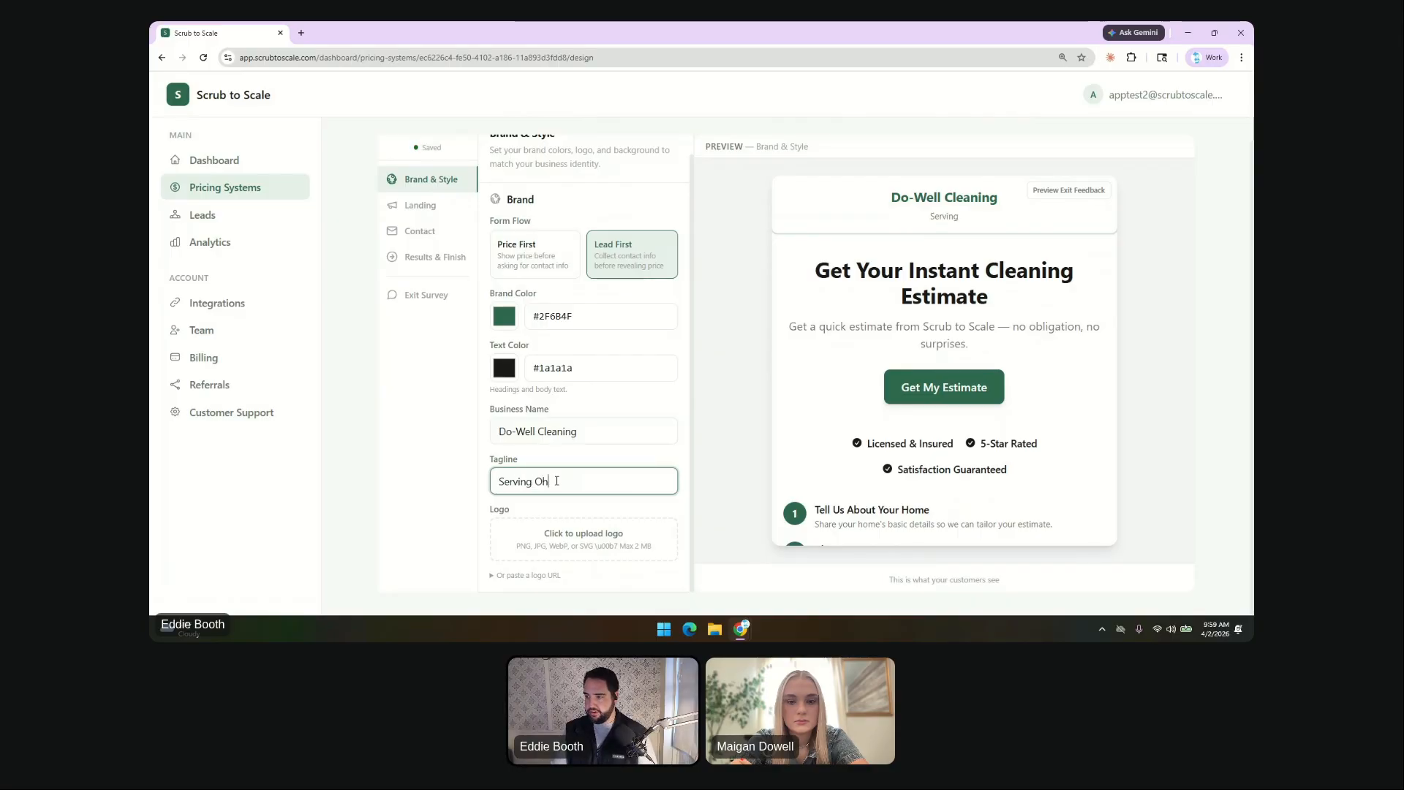
{"action": "type", "text": "io"}
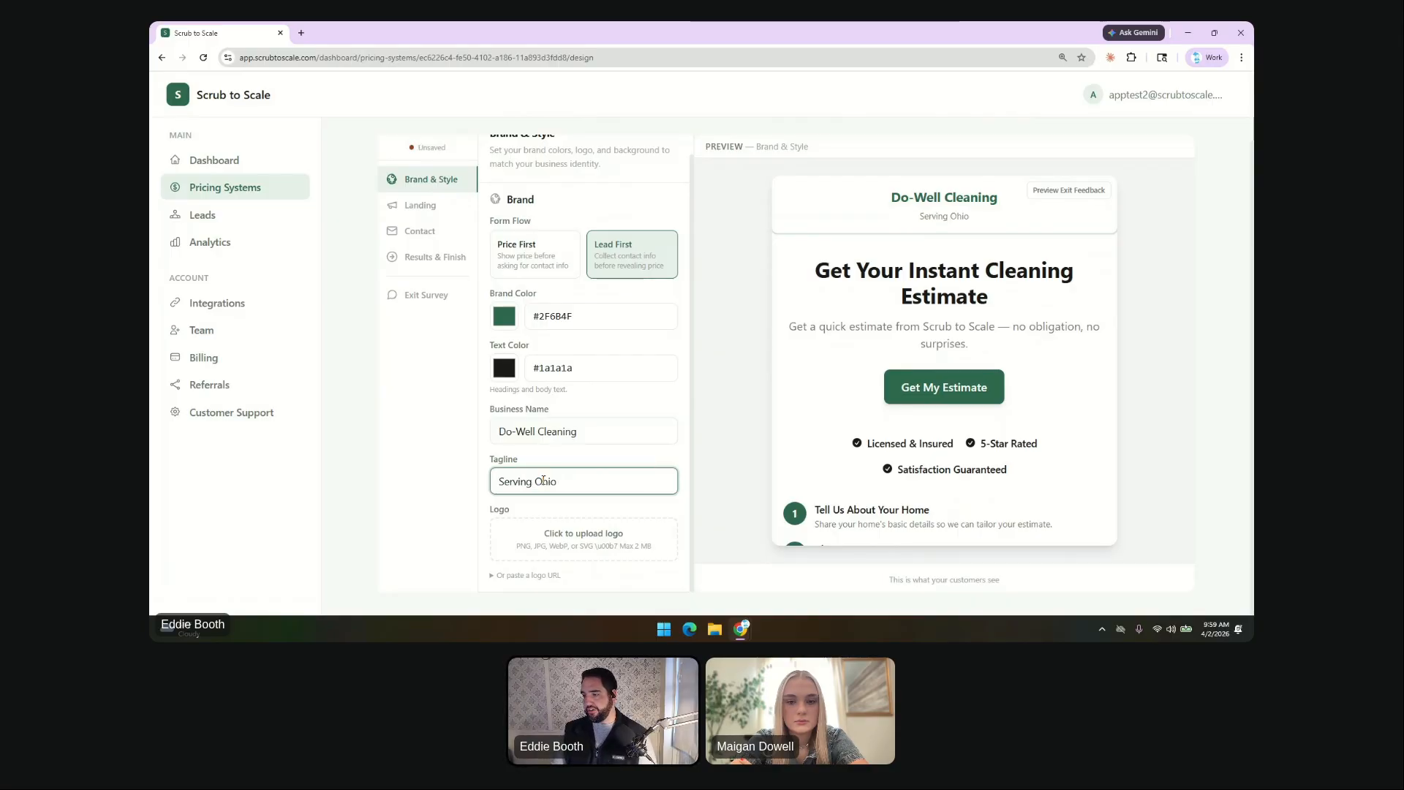
Replace the tagline text with "Clean home. Clear Mind.".
{"action": "double_click", "coordinate": [543, 480]}
{"action": "left_click_drag", "start_coordinate": [559, 481], "coordinate": [474, 483]}
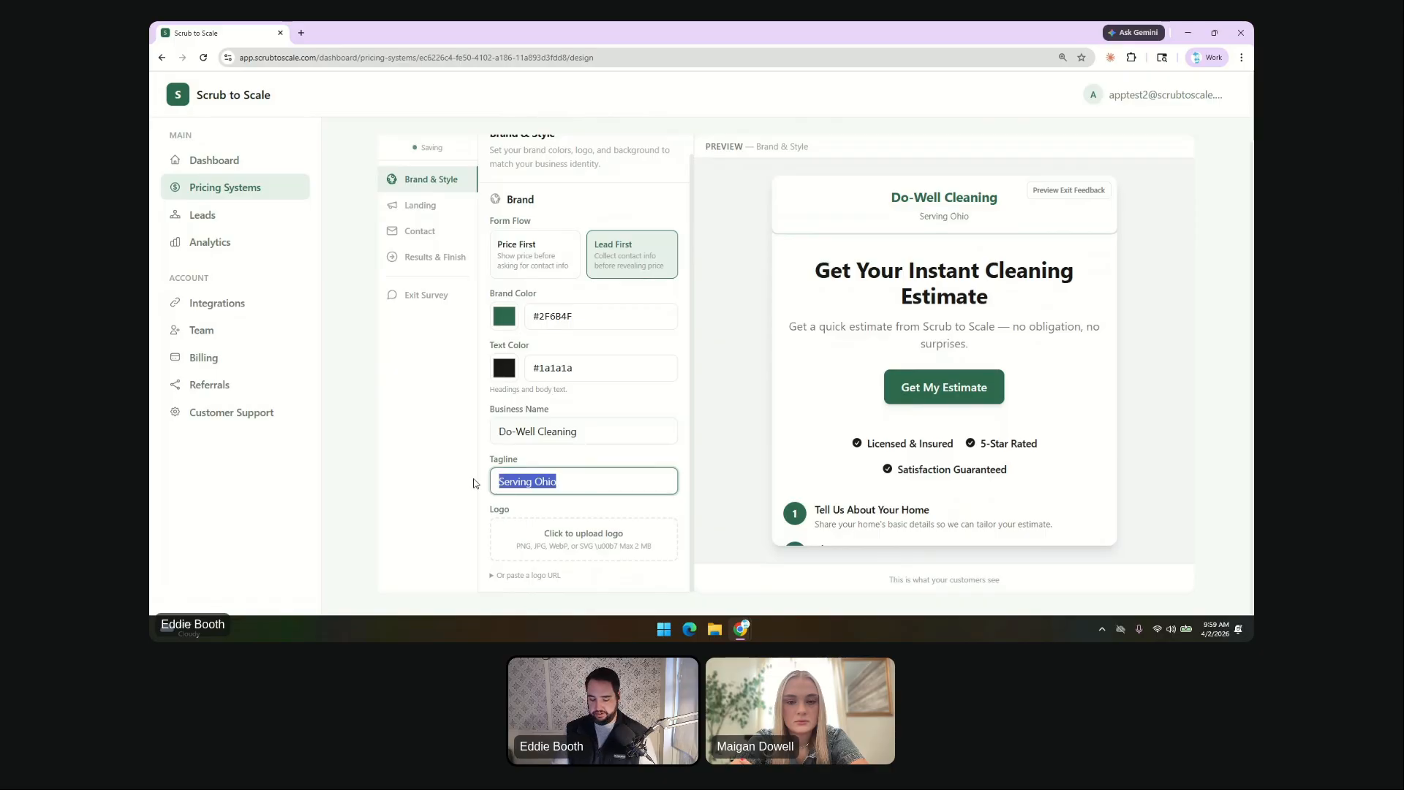
{"action": "type", "text": "Clear hom"}
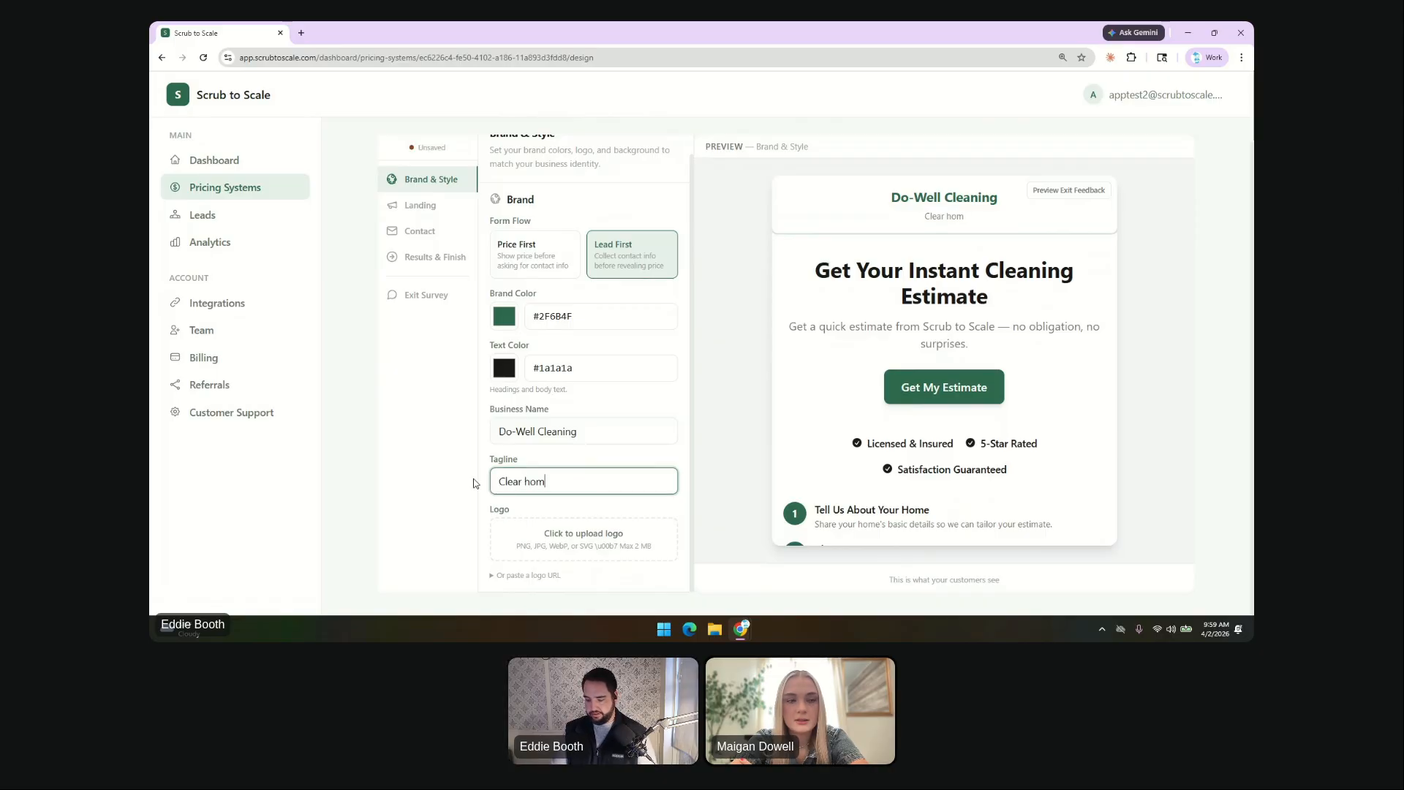
{"action": "type", "text": "e"}
{"action": "key", "text": "BackSpace"}
{"action": "key", "text": "BackSpace"}
{"action": "key", "text": "BackSpace"}
{"action": "key", "text": "BackSpace"}
{"action": "key", "text": "BackSpace"}
{"action": "key", "text": "BackSpace"}
{"action": "key", "text": "BackSpace"}
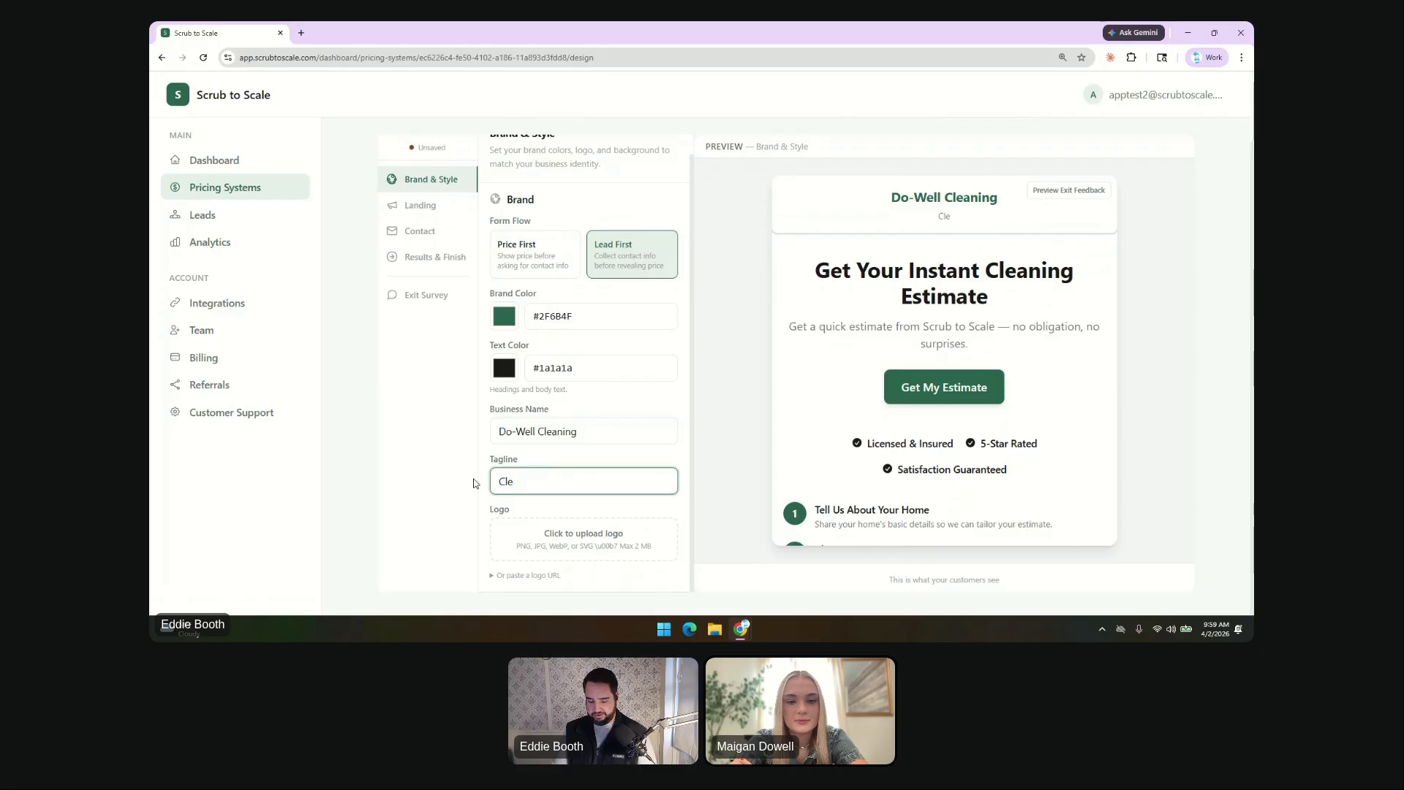
{"action": "type", "text": "an home"}
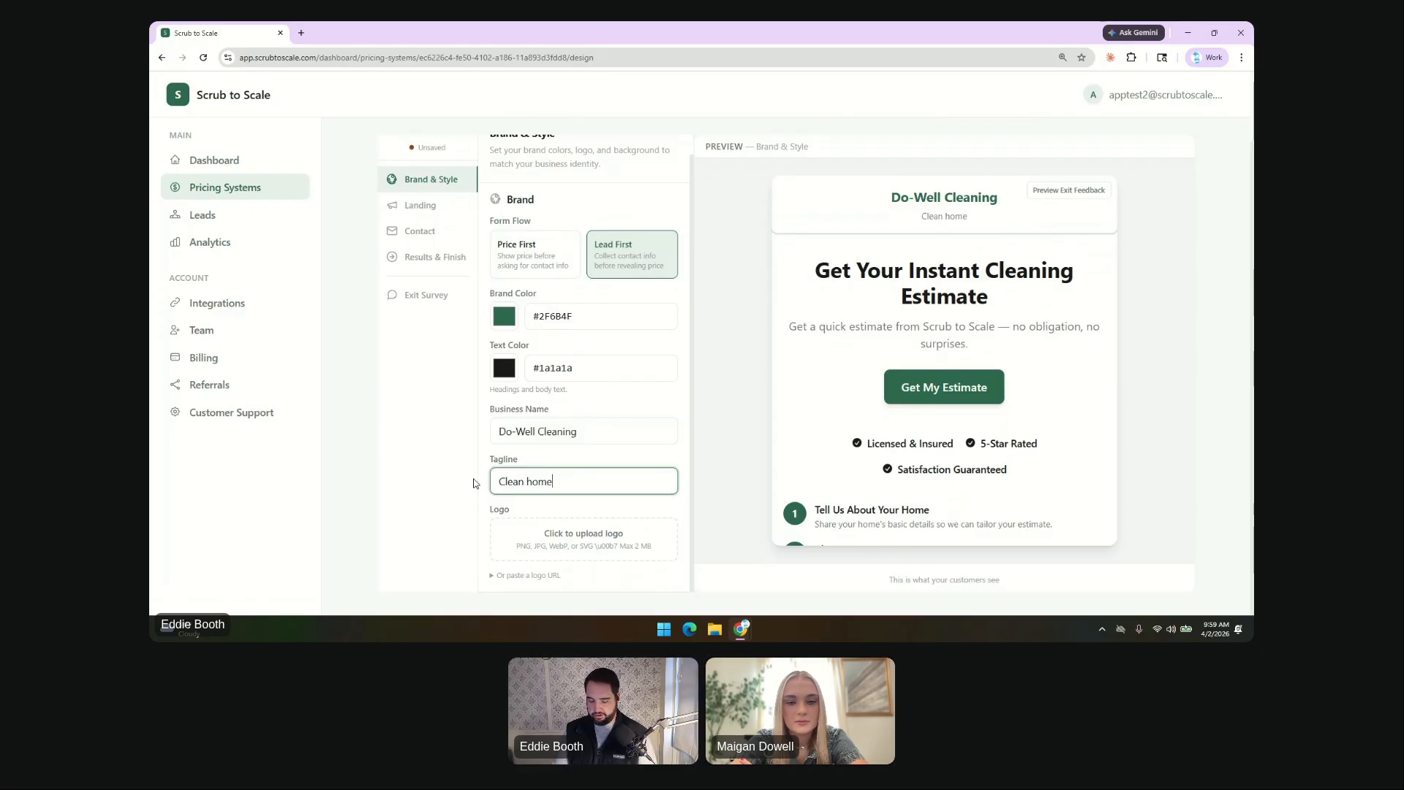
{"action": "type", "text": ". Clear "}
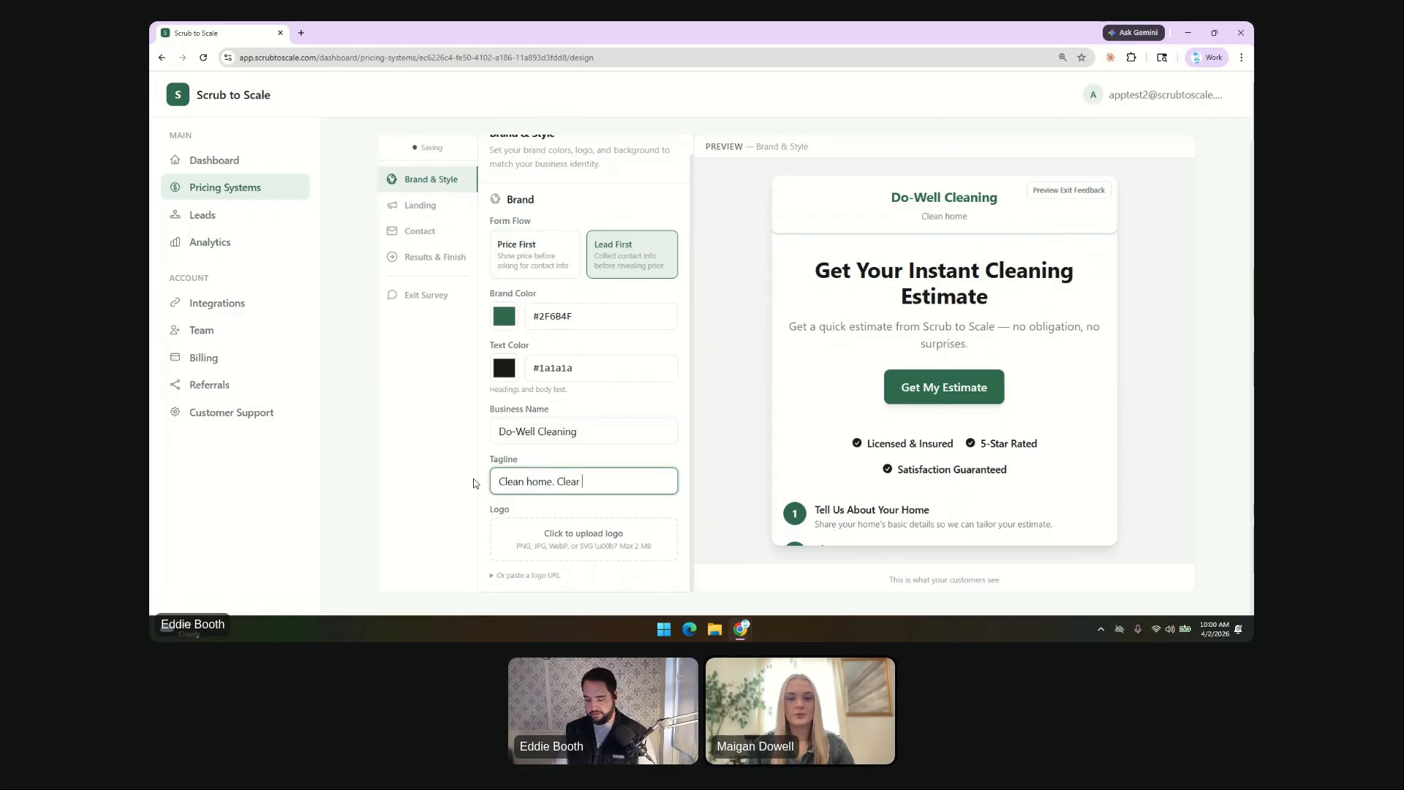
{"action": "type", "text": "Mind"}
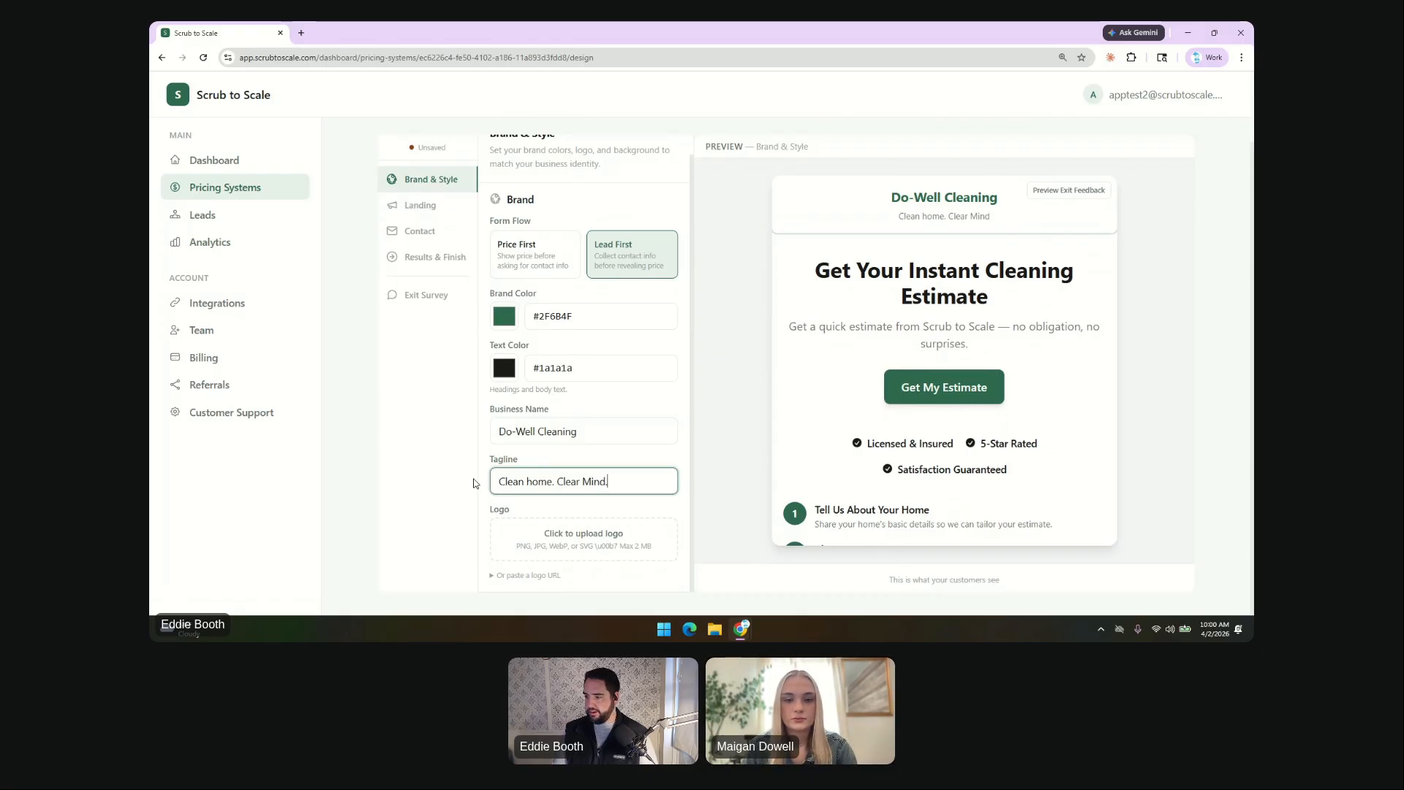
{"action": "type", "text": "."}
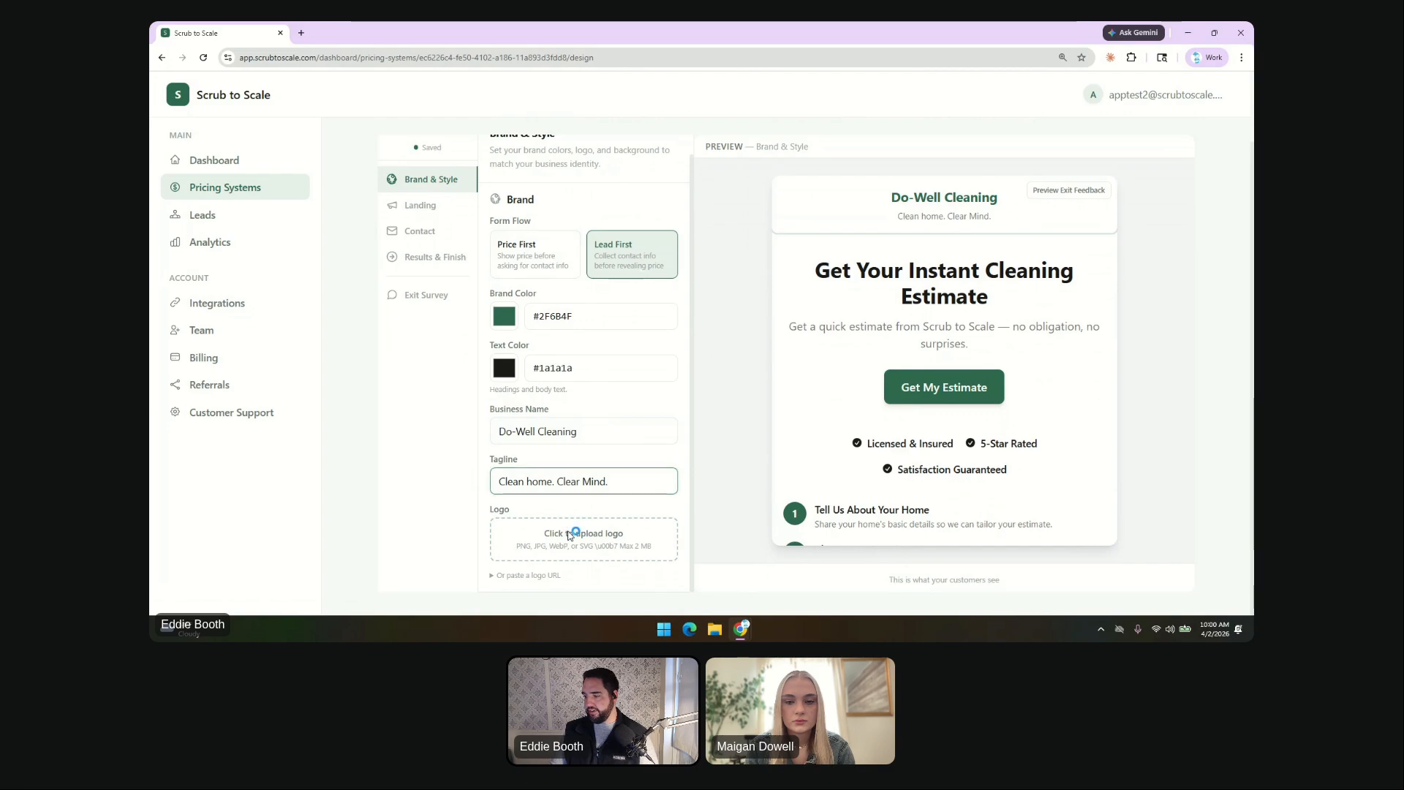
Upload the "DO-WELL CLEANING Logo" file from the Desktop folder BK Web Clients > Do-Well Cleaning > New Website as the form's logo.
{"action": "left_click", "coordinate": [570, 534]}
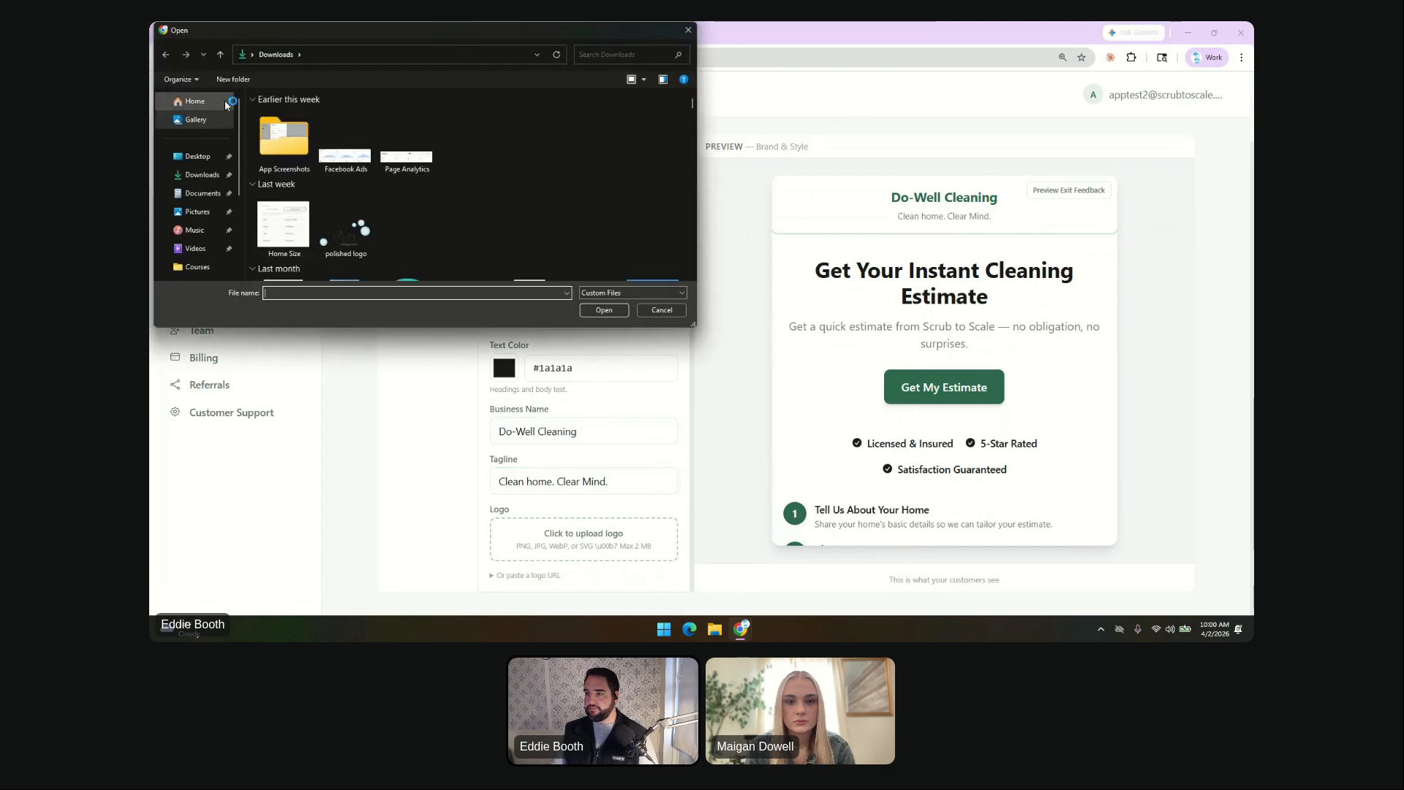
{"action": "left_click", "coordinate": [197, 156]}
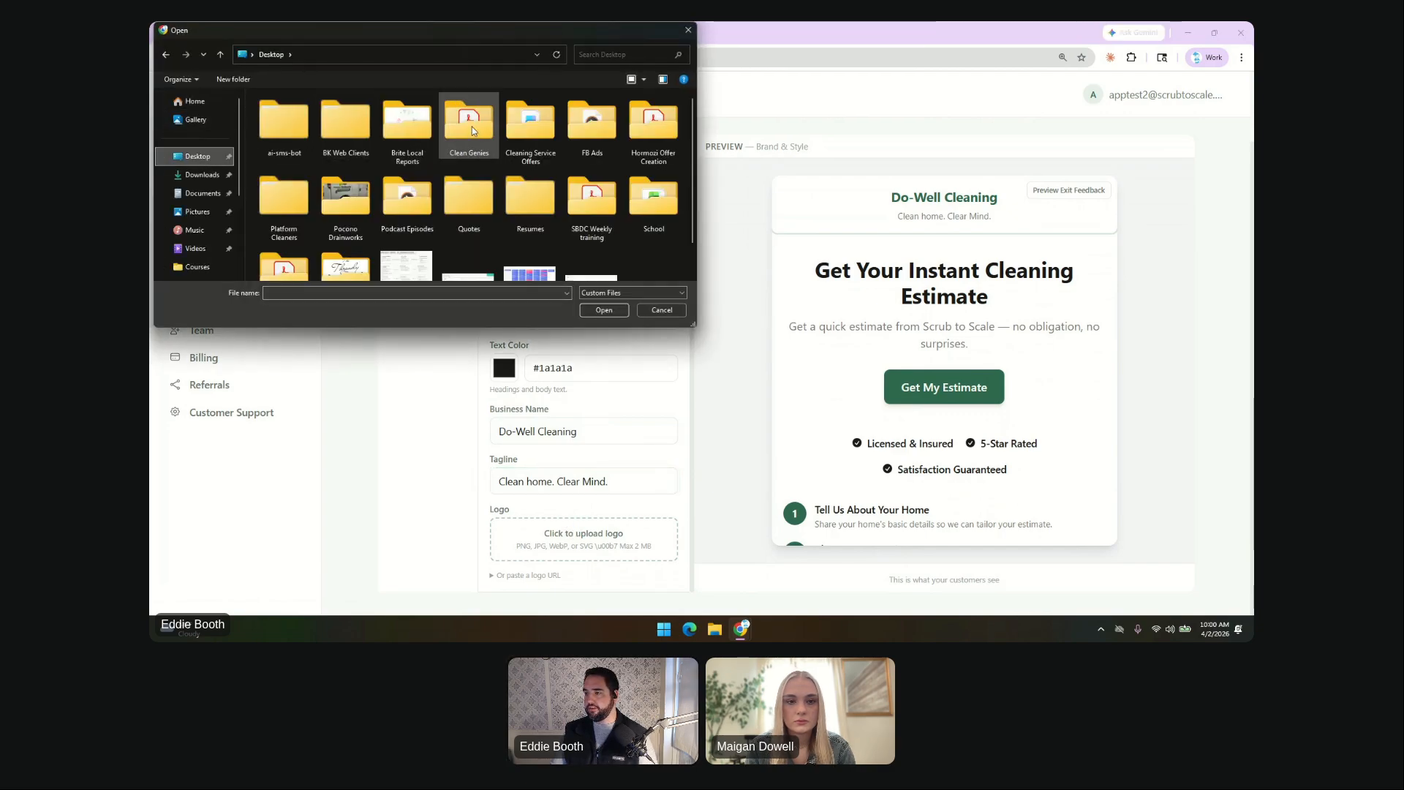
{"action": "double_click", "coordinate": [349, 135]}
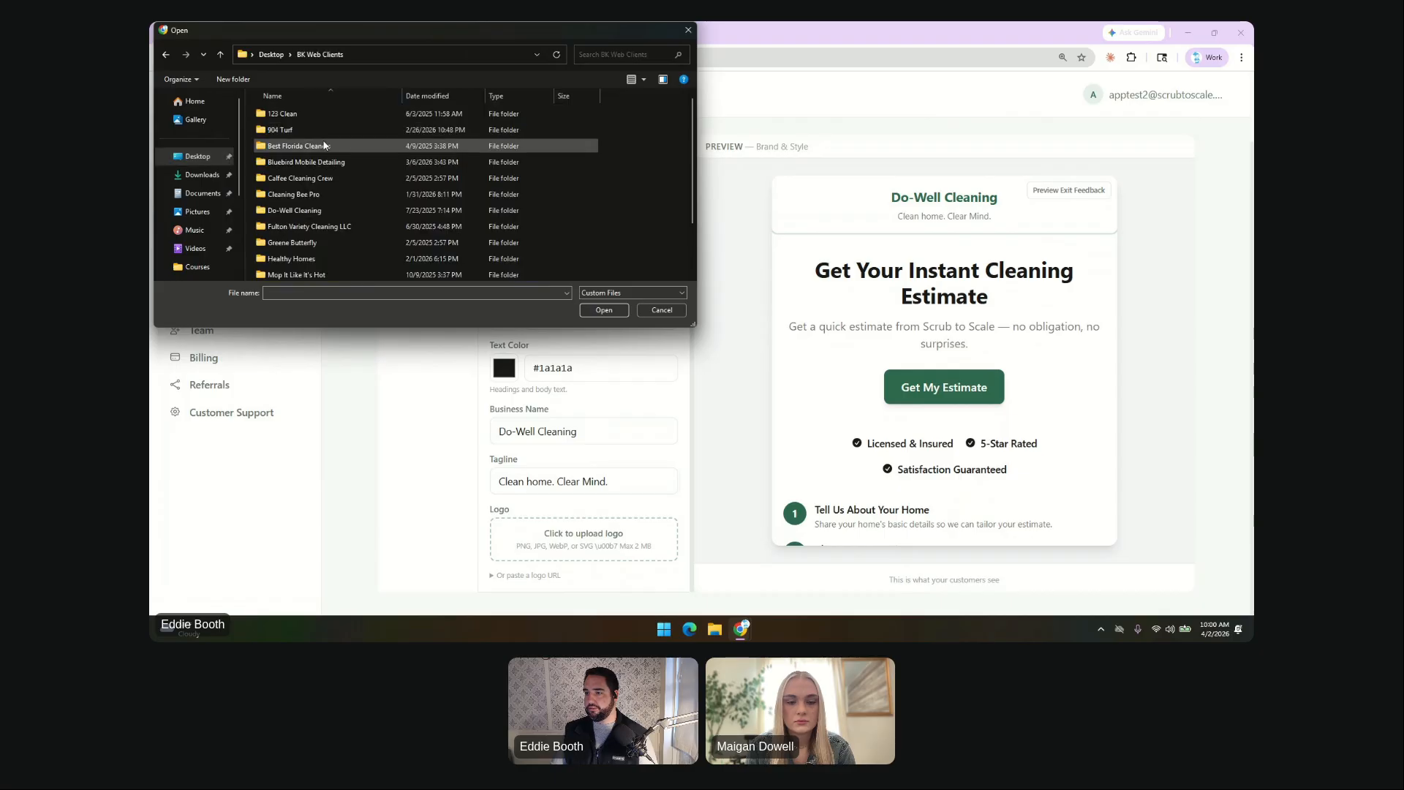
{"action": "double_click", "coordinate": [301, 210]}
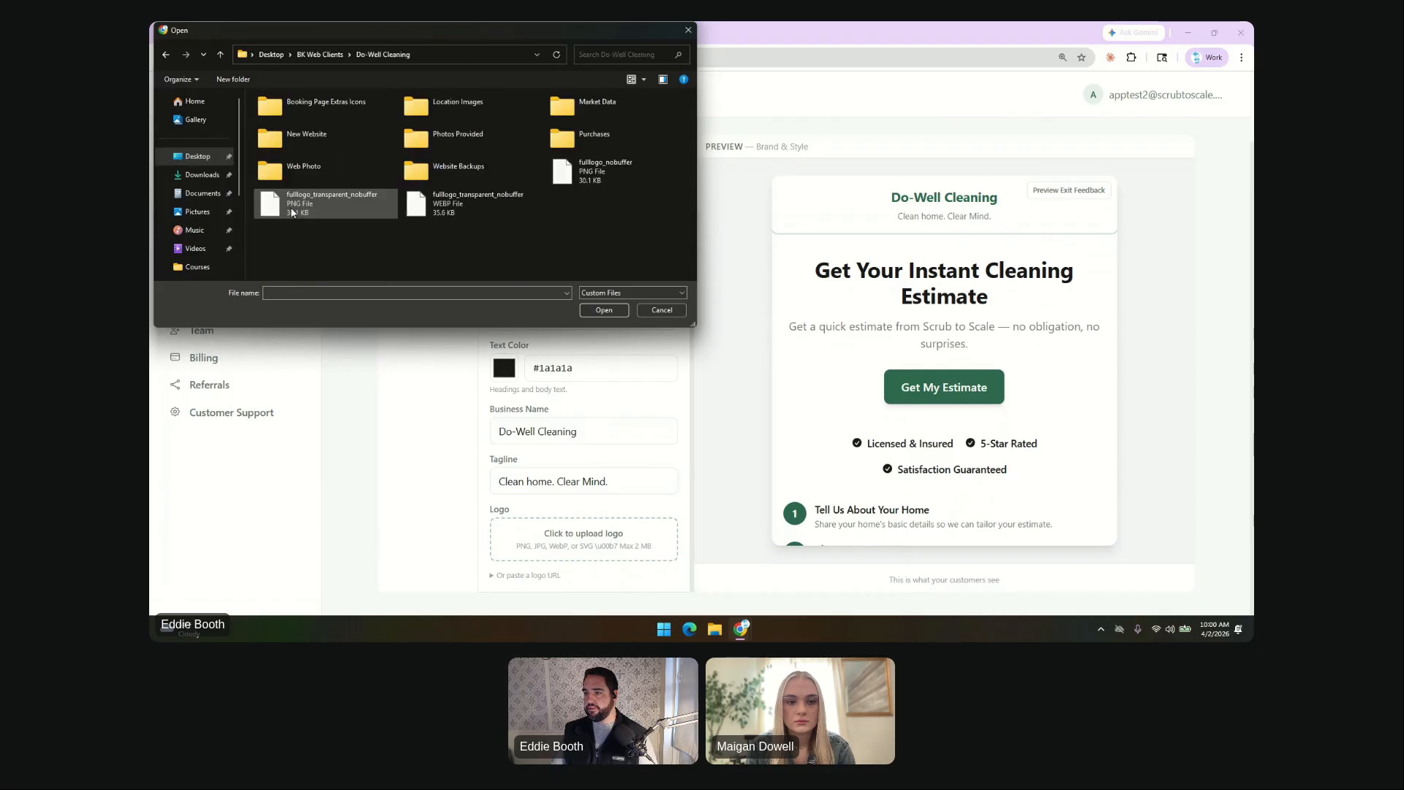
{"action": "double_click", "coordinate": [286, 133]}
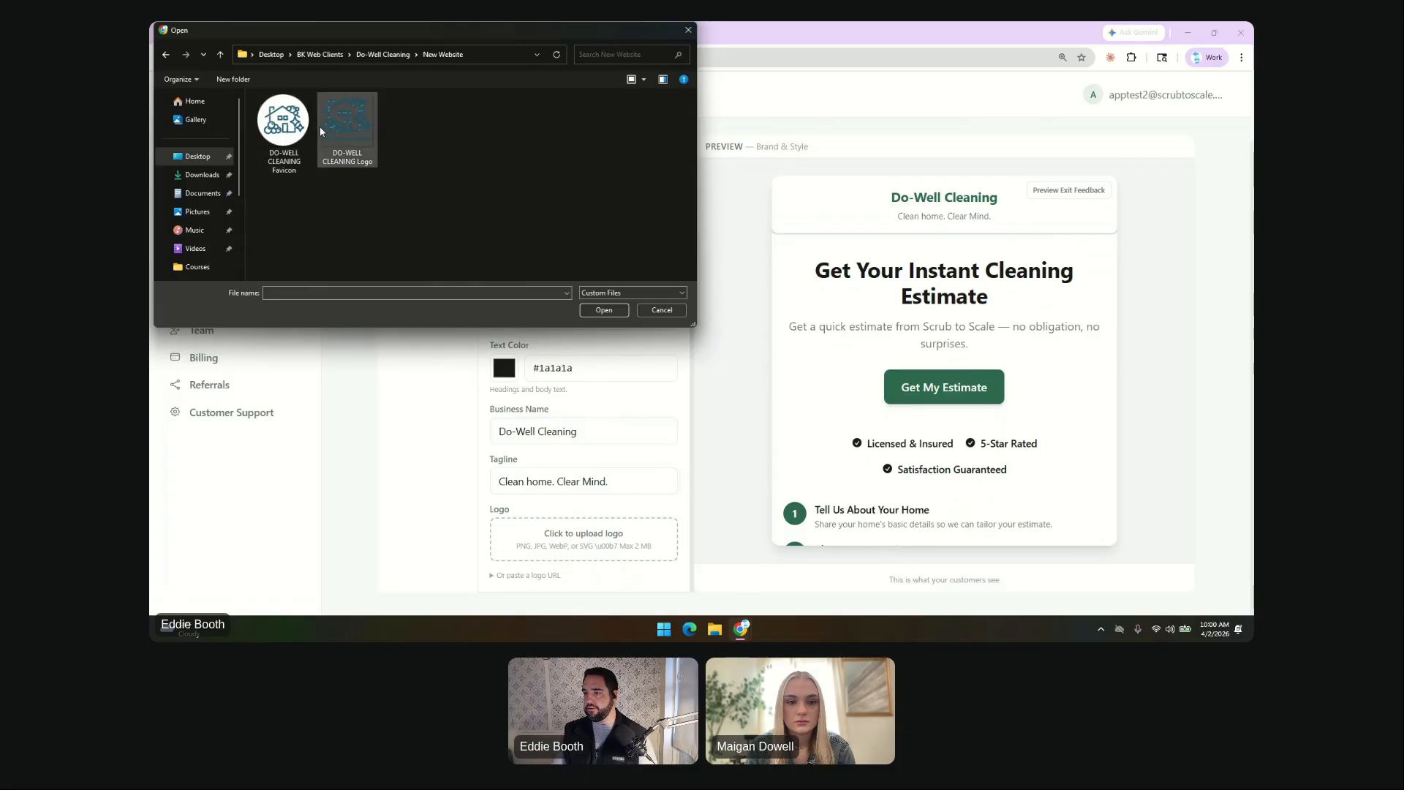
{"action": "double_click", "coordinate": [323, 132]}
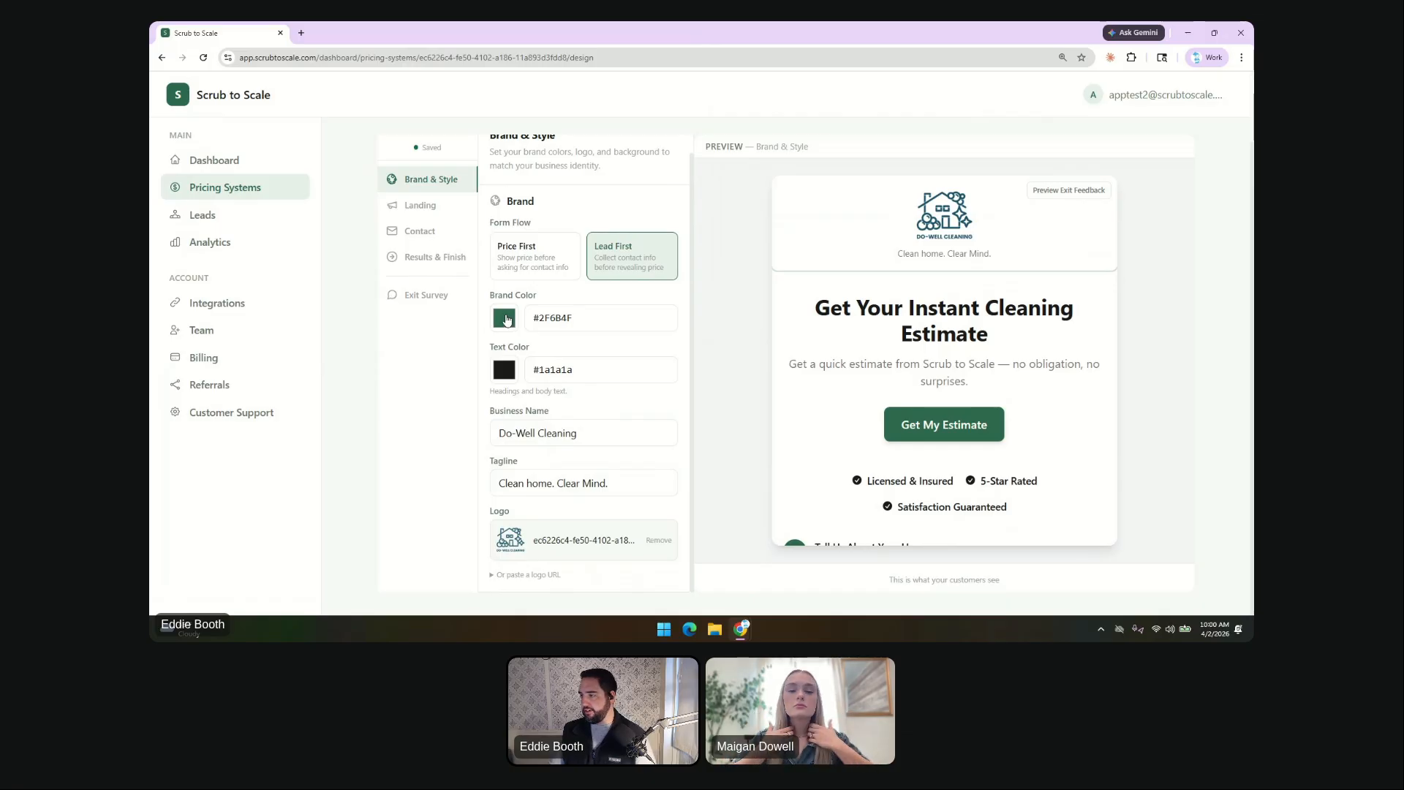
Sample the dark blue of the logo in the preview with the Color Picker eyedropper extension and save the copied color.
{"action": "left_click", "coordinate": [1131, 57]}
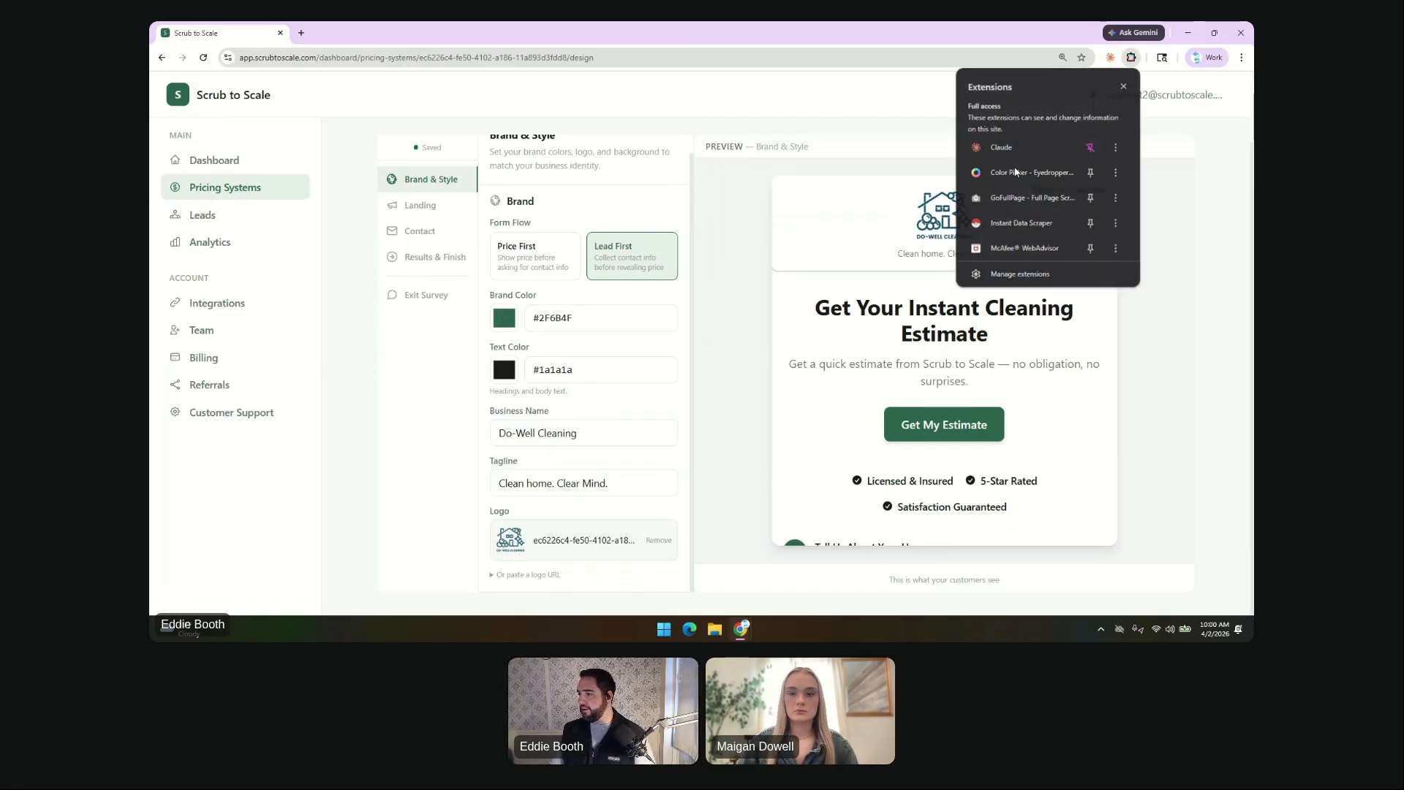
{"action": "left_click", "coordinate": [1018, 173]}
{"action": "left_click", "coordinate": [1023, 282]}
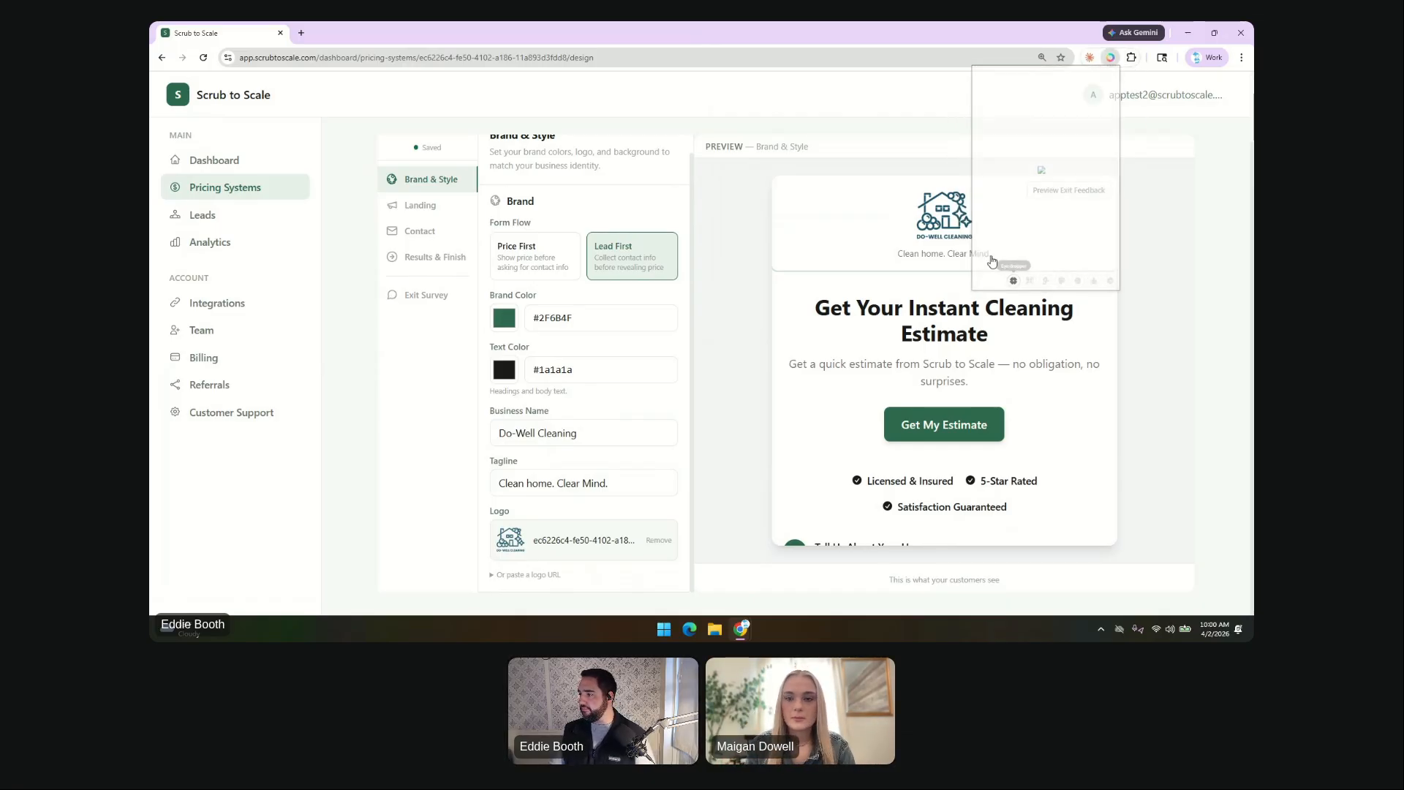
{"action": "left_click", "coordinate": [959, 210]}
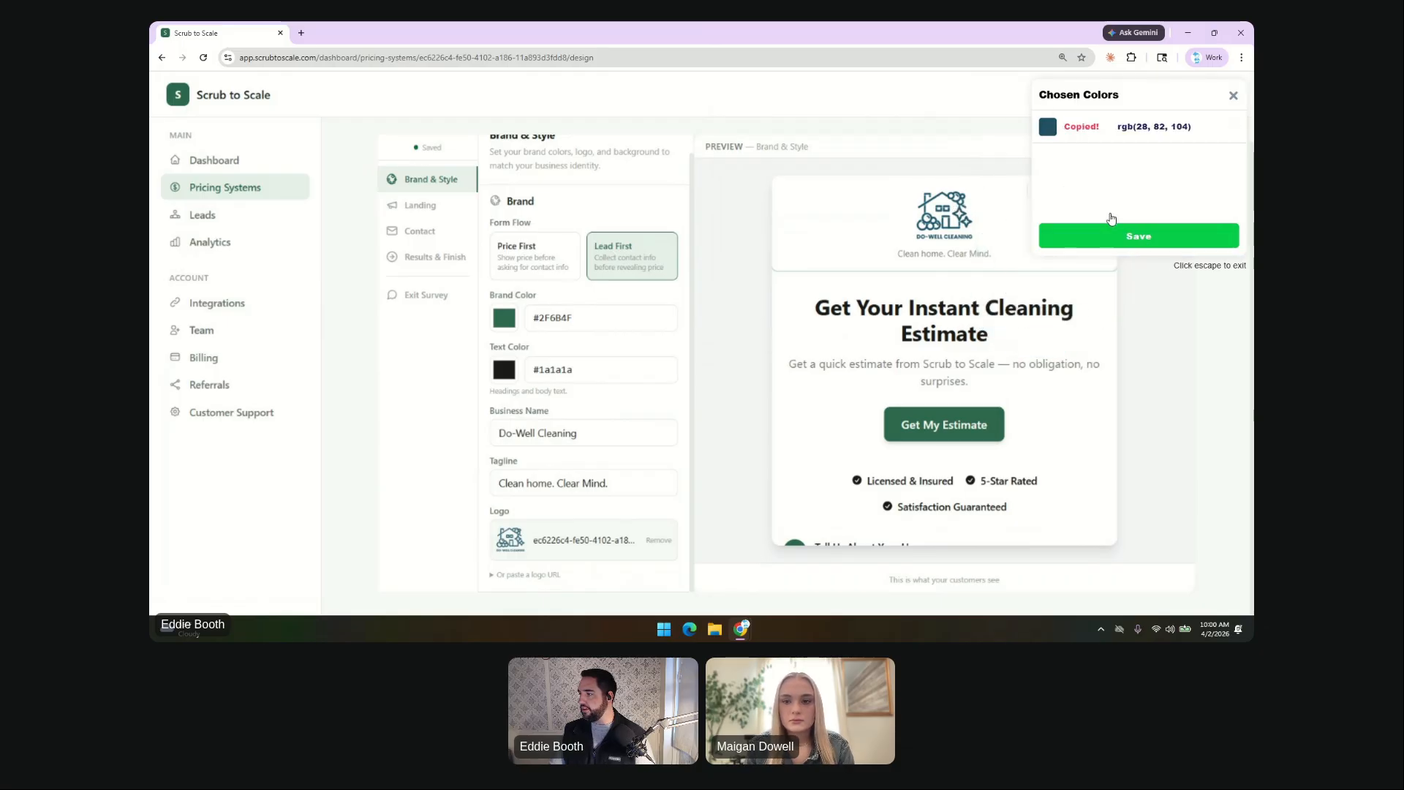
{"action": "left_click", "coordinate": [1113, 236]}
Replace the form's brand color with the sampled logo blue, #1c5268.
{"action": "left_click", "coordinate": [567, 319]}
{"action": "key", "text": "ctrl+a"}
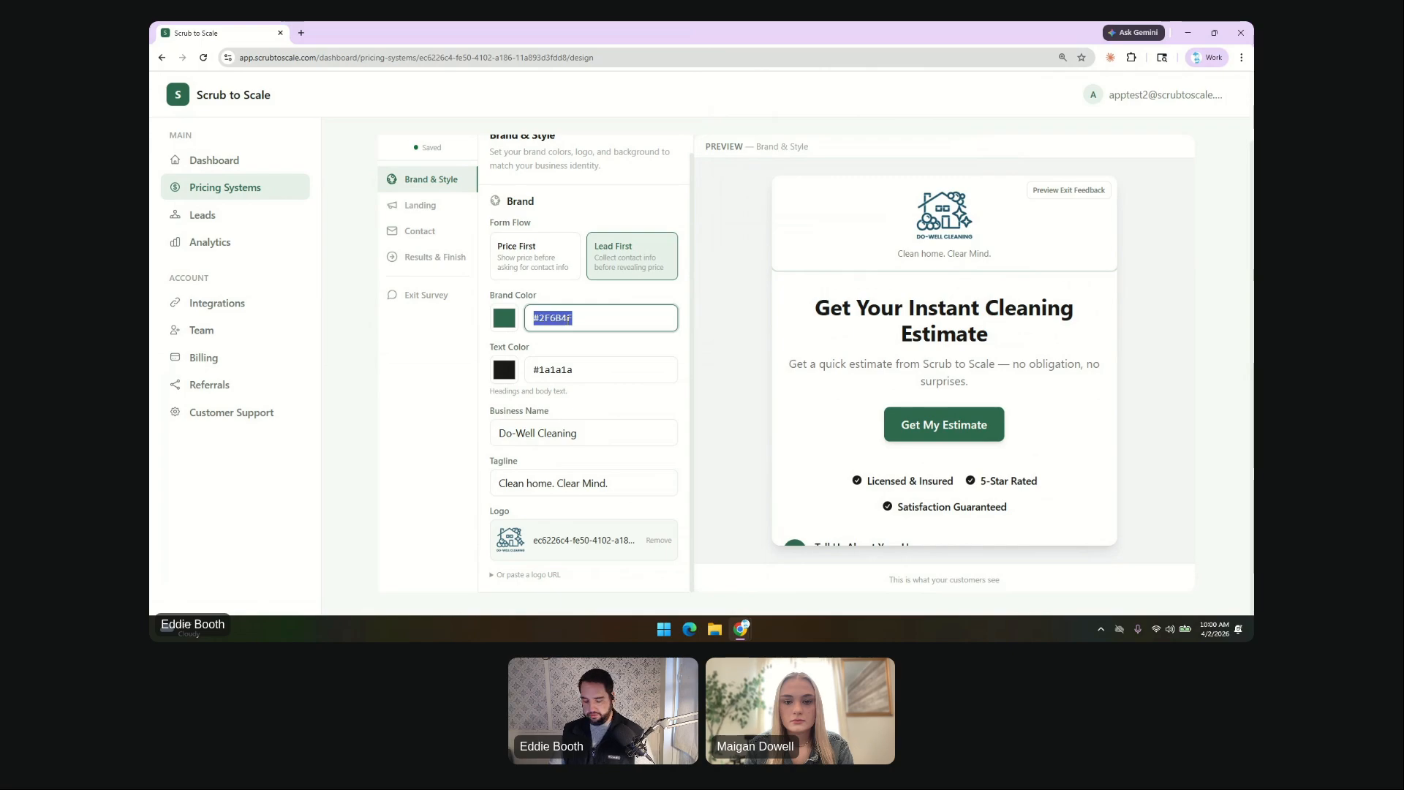
{"action": "key", "text": "ctrl+v"}
{"action": "left_click", "coordinate": [705, 355]}
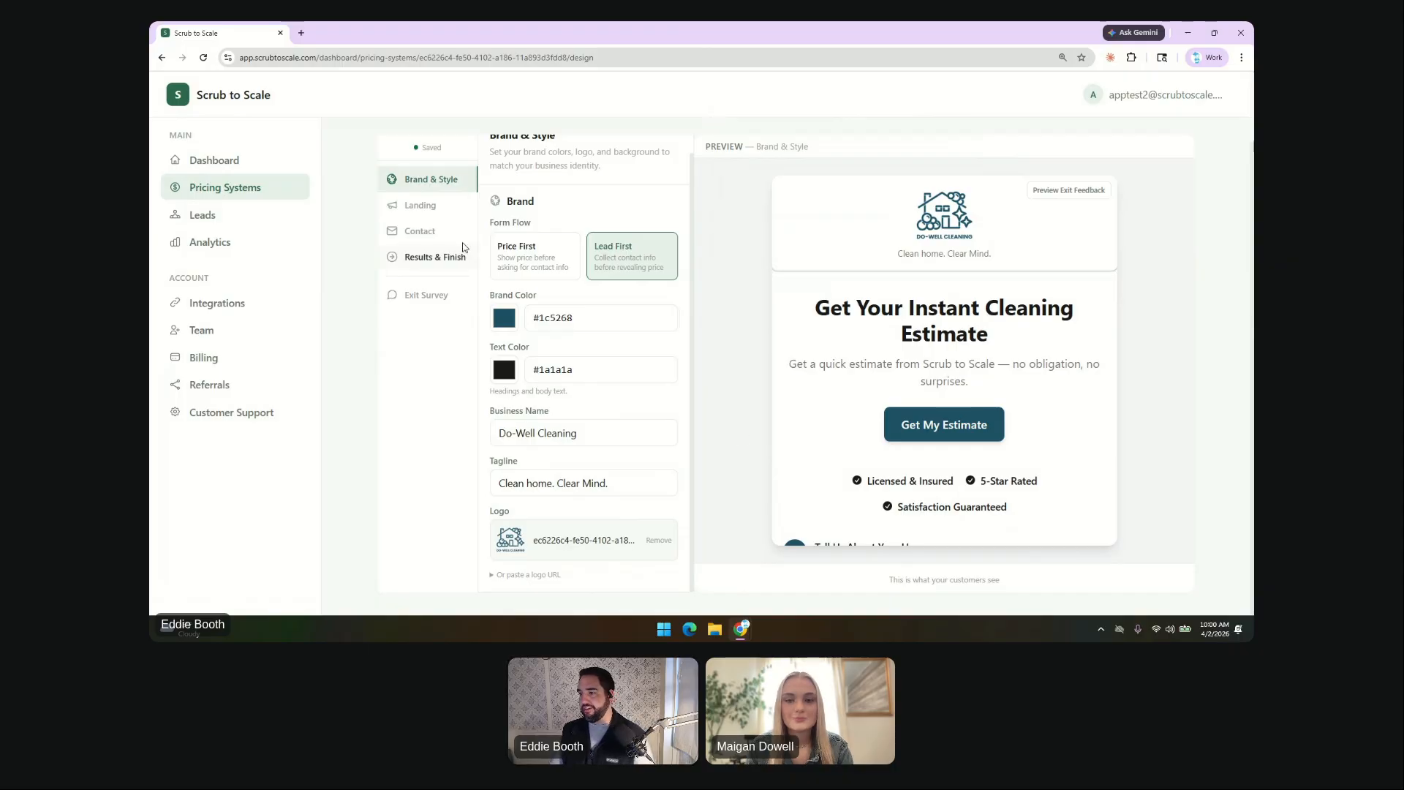
Examine the landing page's Hero, Trust Bar and How It Works settings, including the available trust badges, alongside the form preview.
{"action": "scroll", "coordinate": [628, 277], "scroll_direction": "up", "scroll_amount": 1}
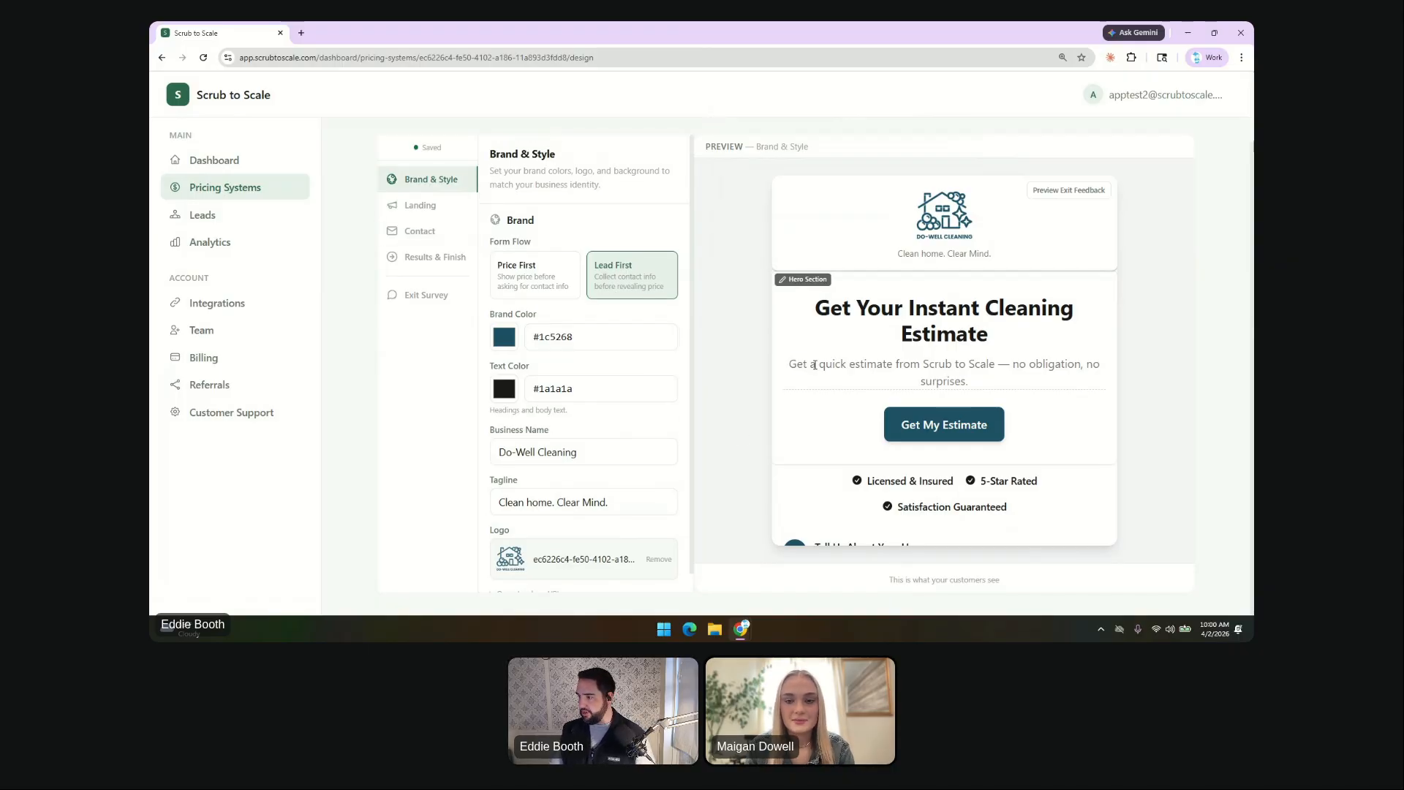
{"action": "key", "text": "ctrl+minus"}
{"action": "key", "text": "ctrl+minus"}
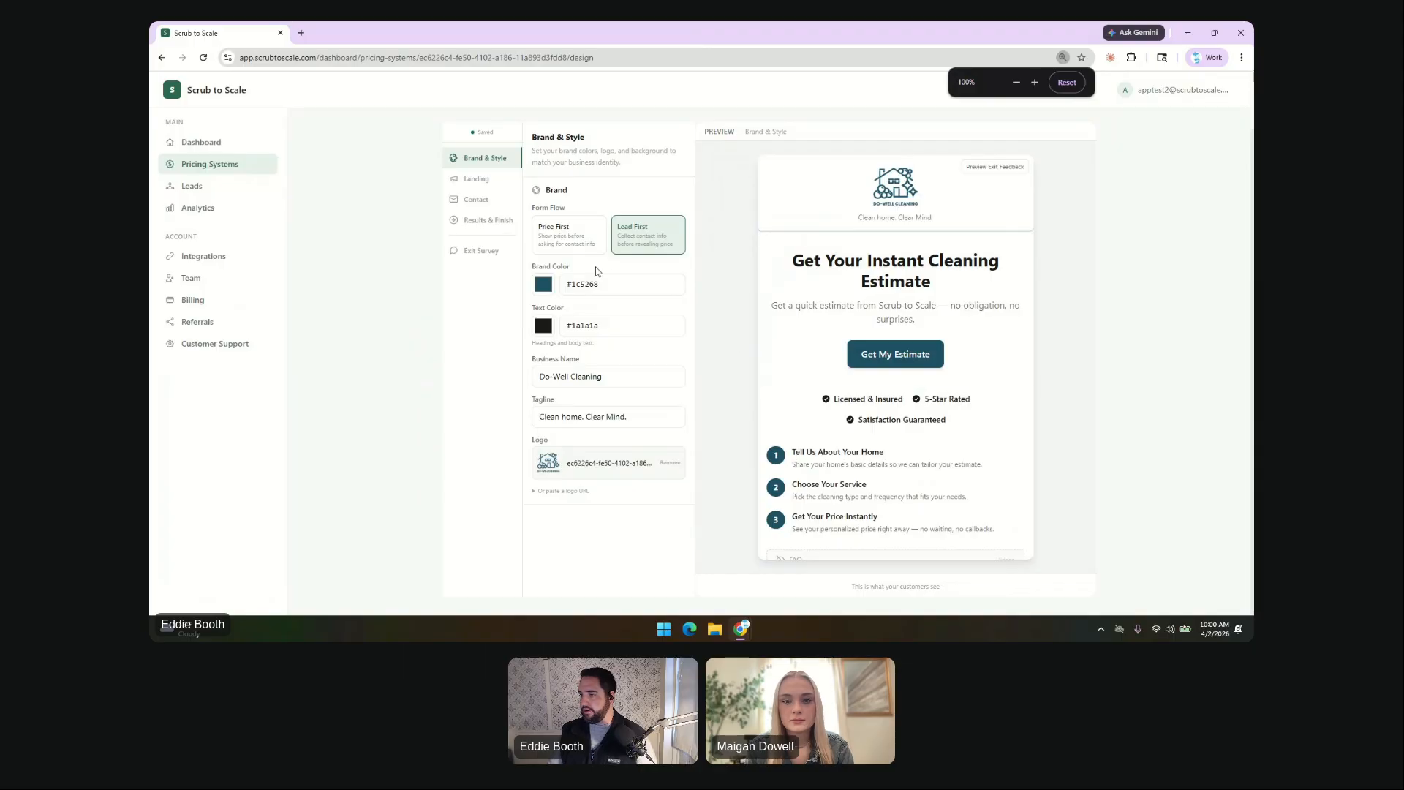
{"action": "left_click", "coordinate": [481, 181]}
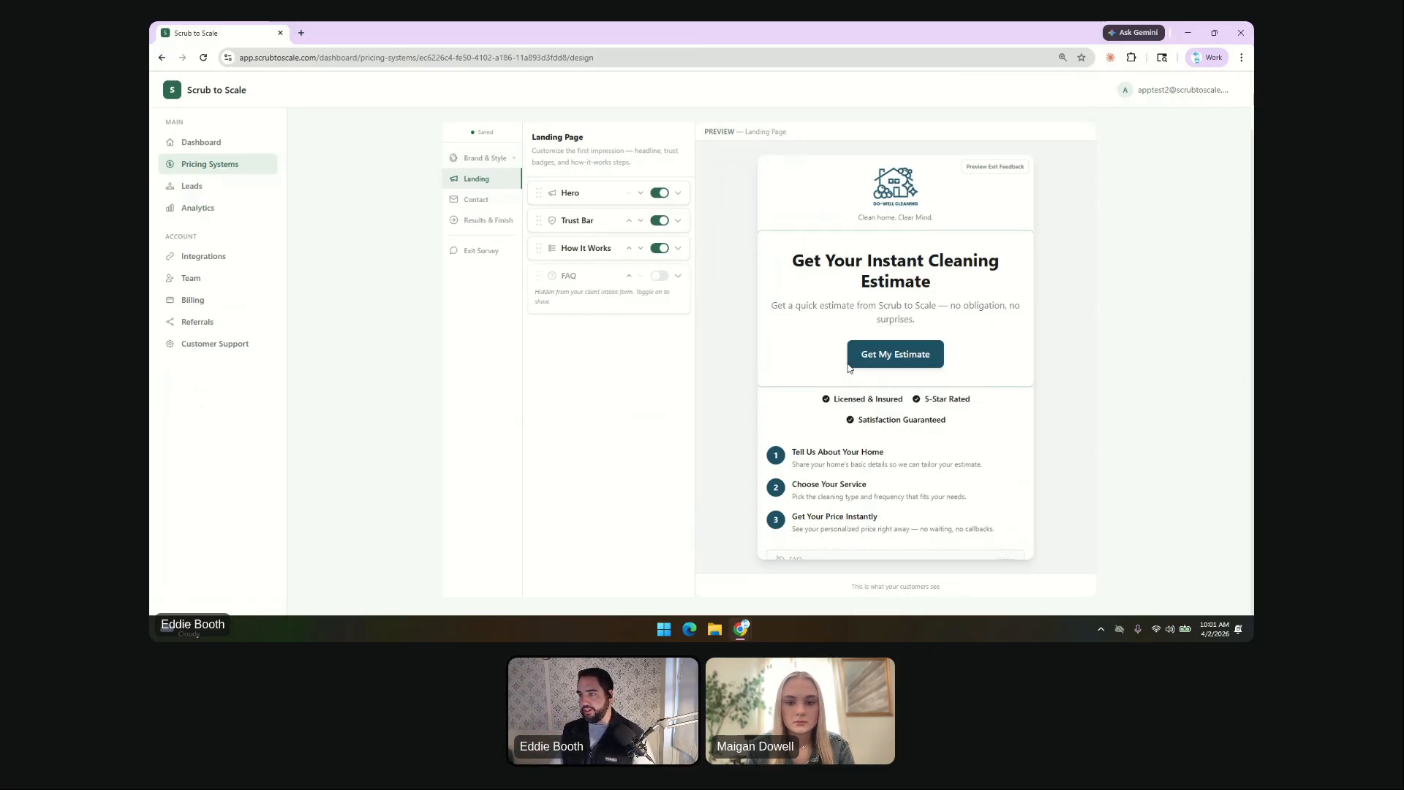
{"action": "left_click", "coordinate": [585, 197]}
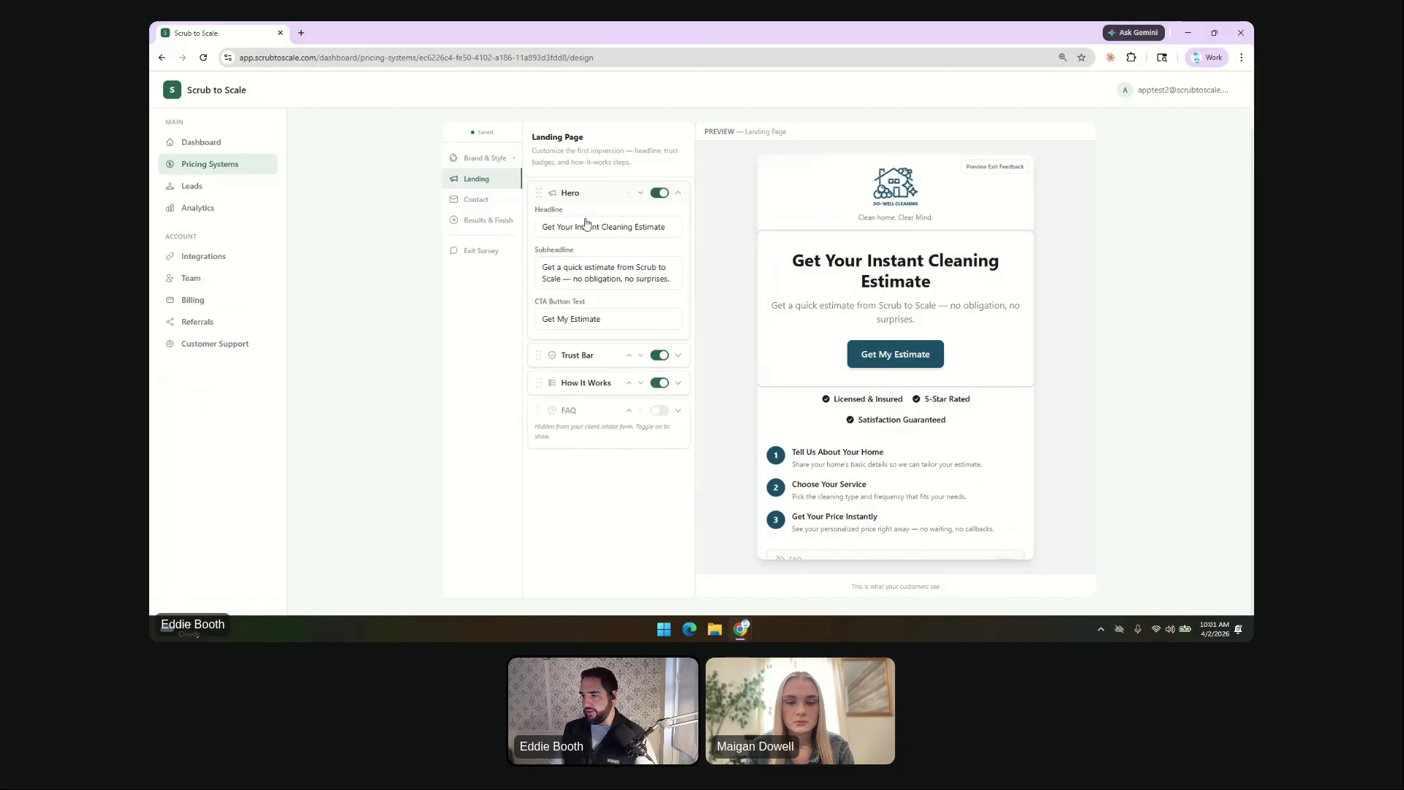
{"action": "left_click", "coordinate": [575, 345]}
{"action": "scroll", "coordinate": [581, 427], "scroll_direction": "down", "scroll_amount": 1}
{"action": "scroll", "coordinate": [582, 428], "scroll_direction": "down", "scroll_amount": 1}
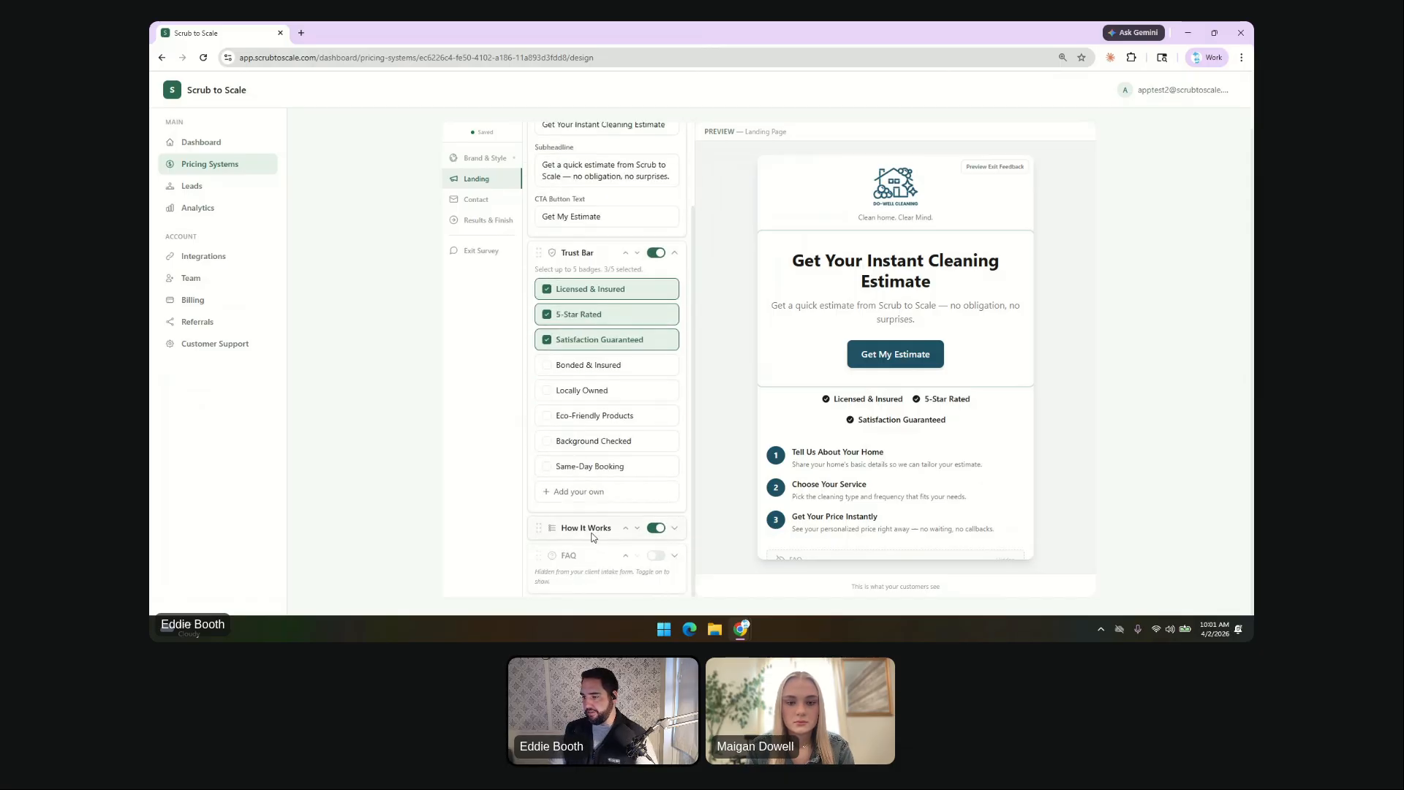
{"action": "left_click", "coordinate": [592, 530]}
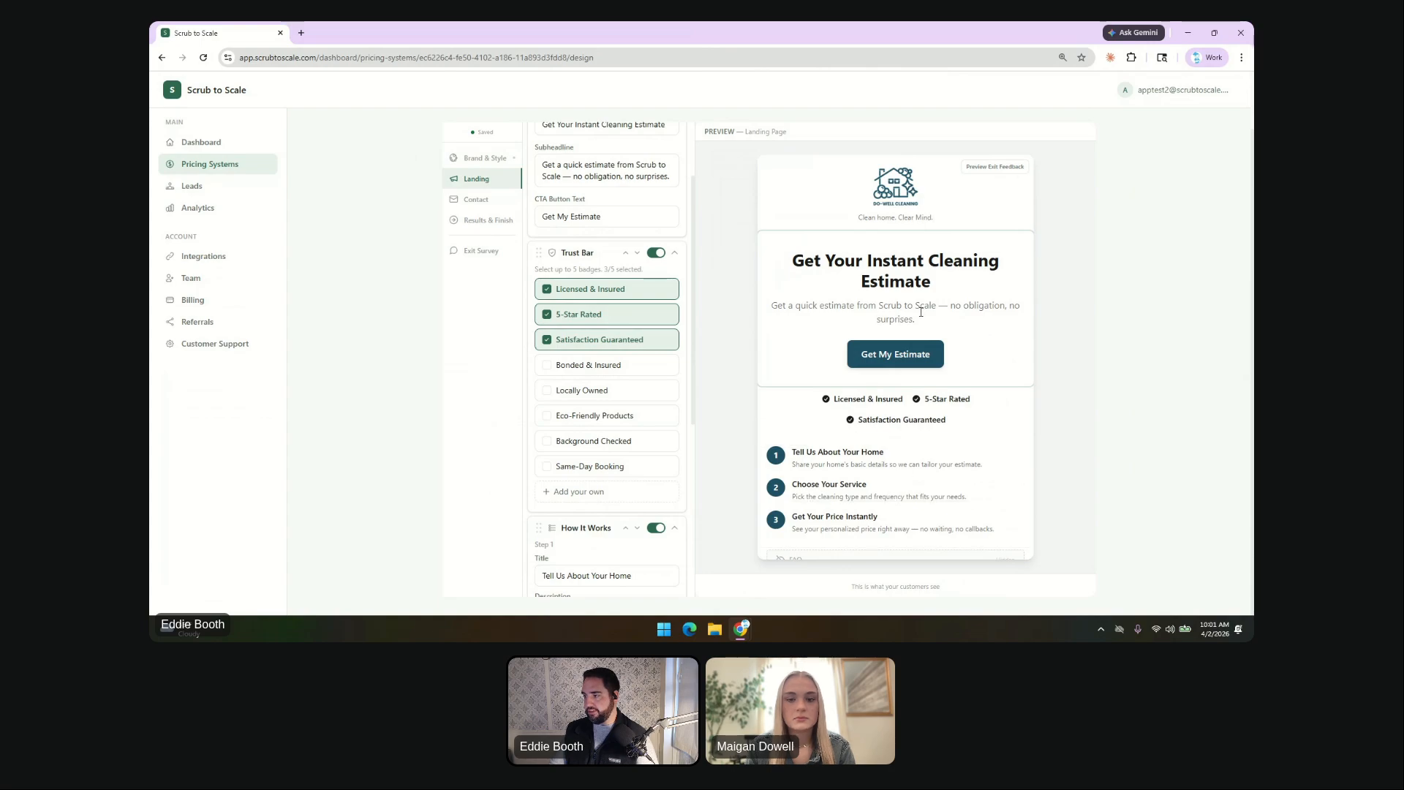
{"action": "scroll", "coordinate": [591, 290], "scroll_direction": "up", "scroll_amount": 3}
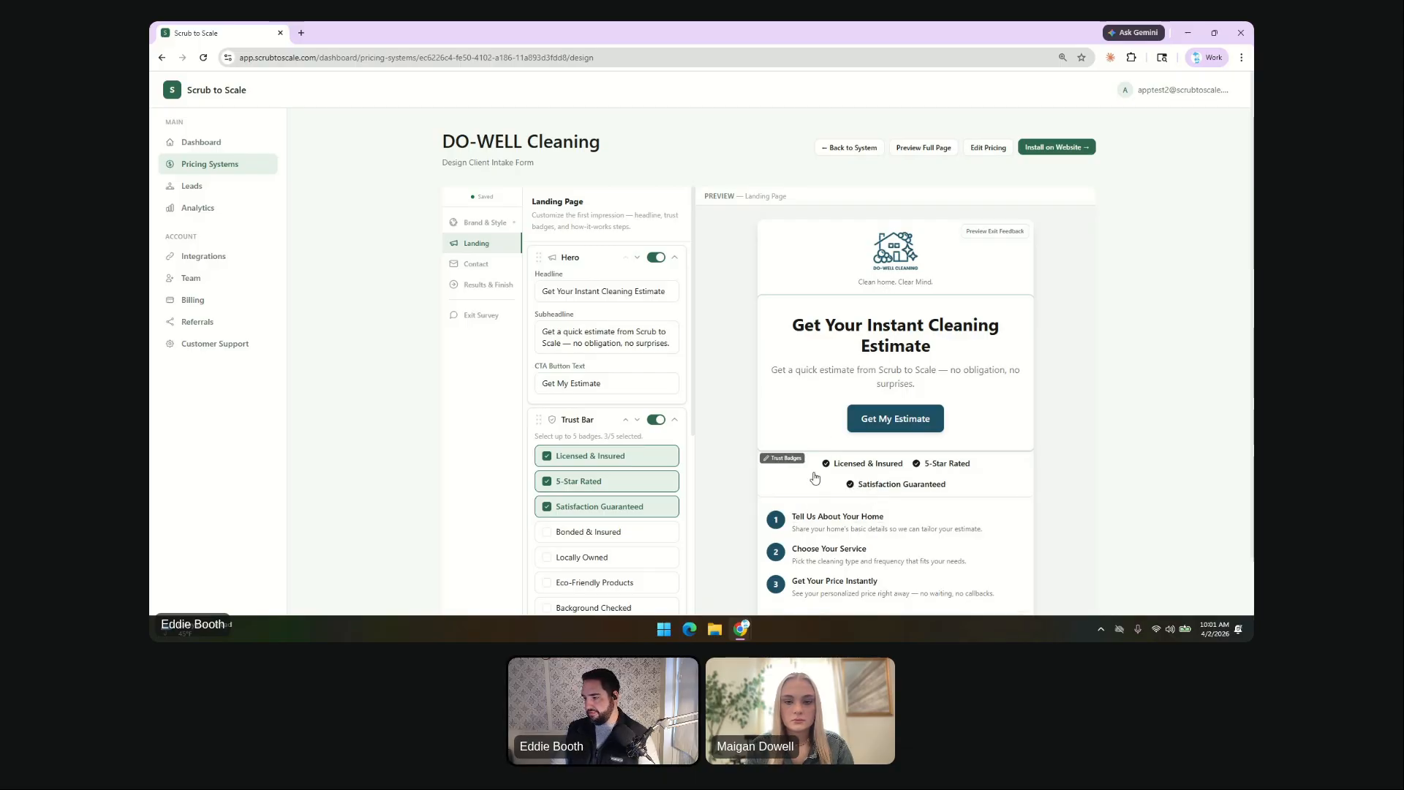
{"action": "scroll", "coordinate": [633, 460], "scroll_direction": "down", "scroll_amount": 2}
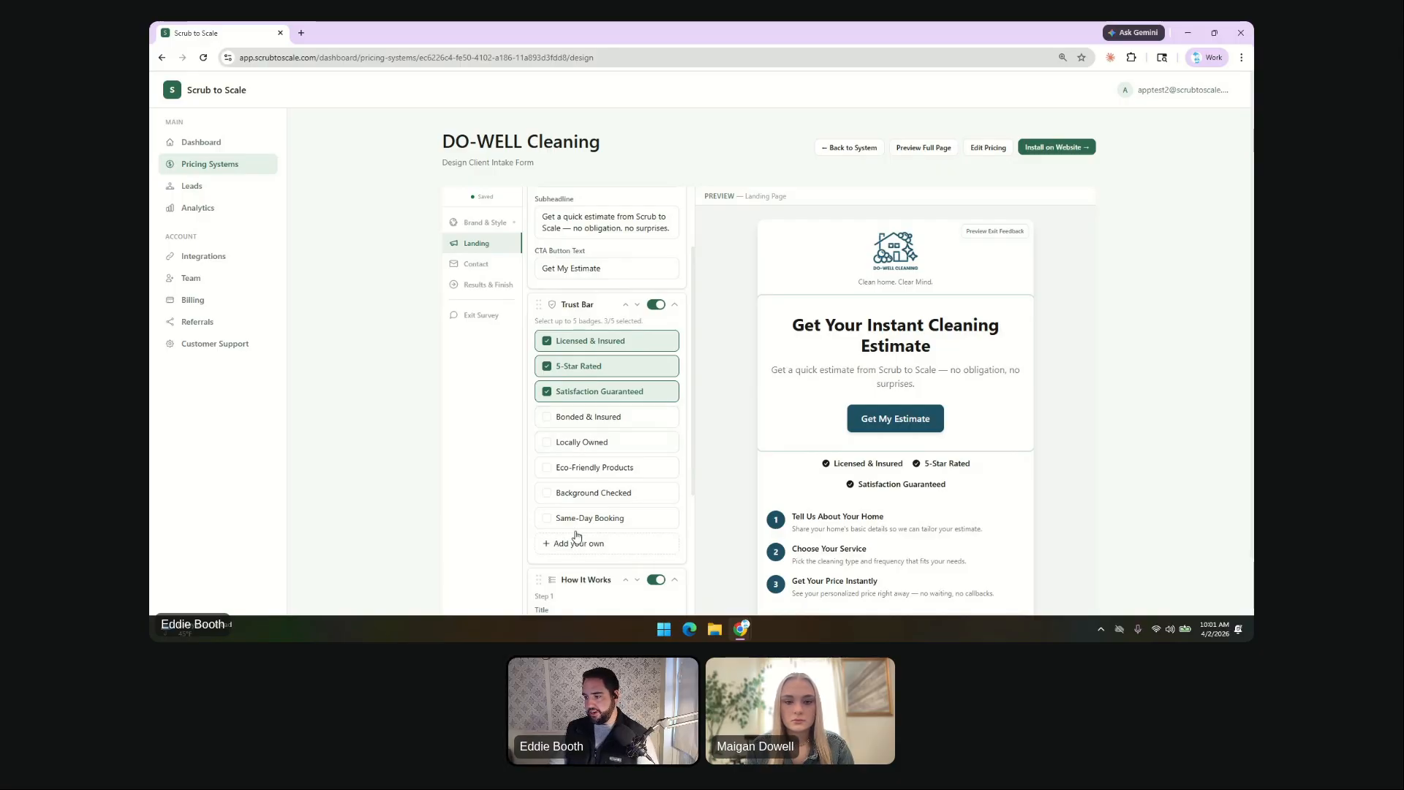
Add the Background Checked and Locally Owned badges to the landing page's Trust Bar.
{"action": "left_click", "coordinate": [547, 492]}
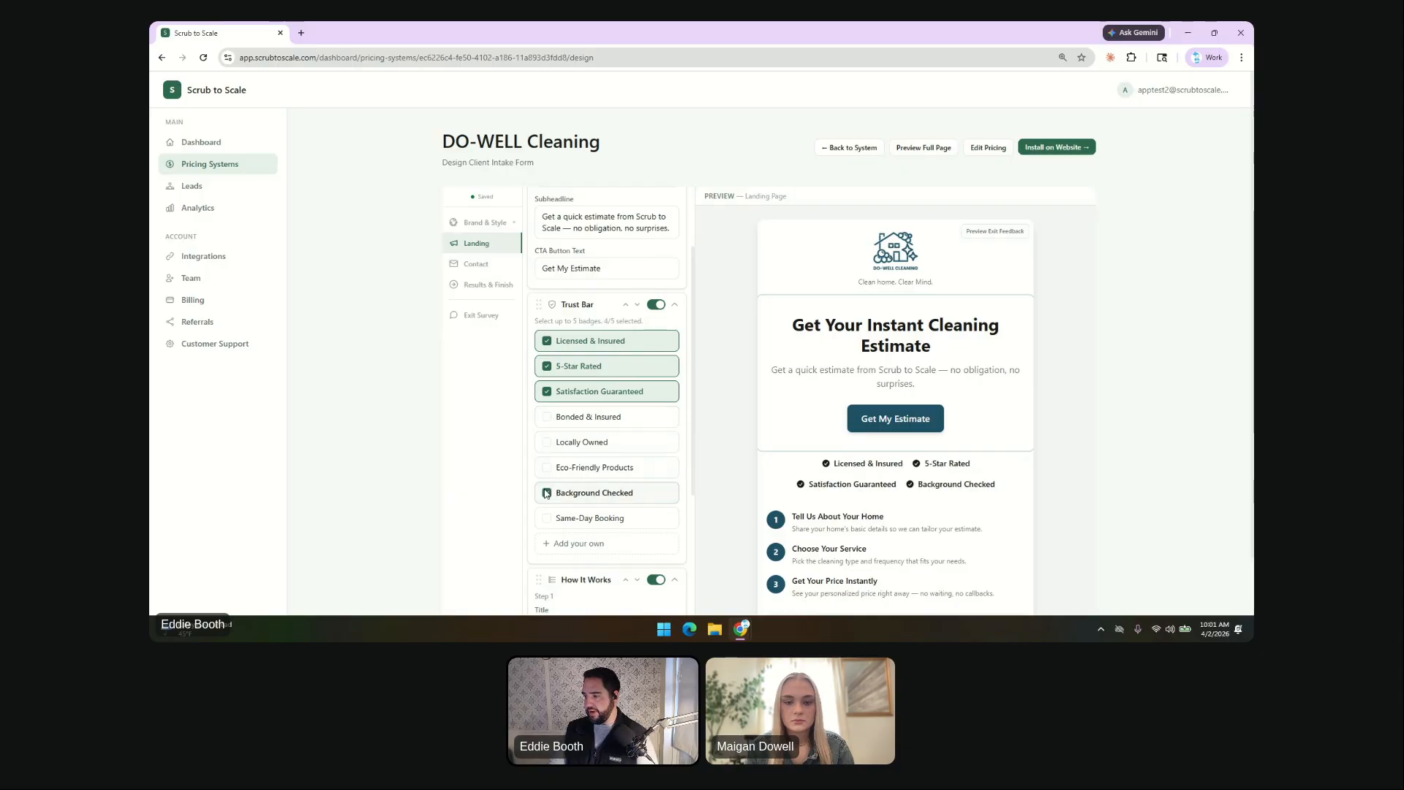
{"action": "left_click", "coordinate": [549, 443]}
{"action": "scroll", "coordinate": [604, 449], "scroll_direction": "down", "scroll_amount": 3}
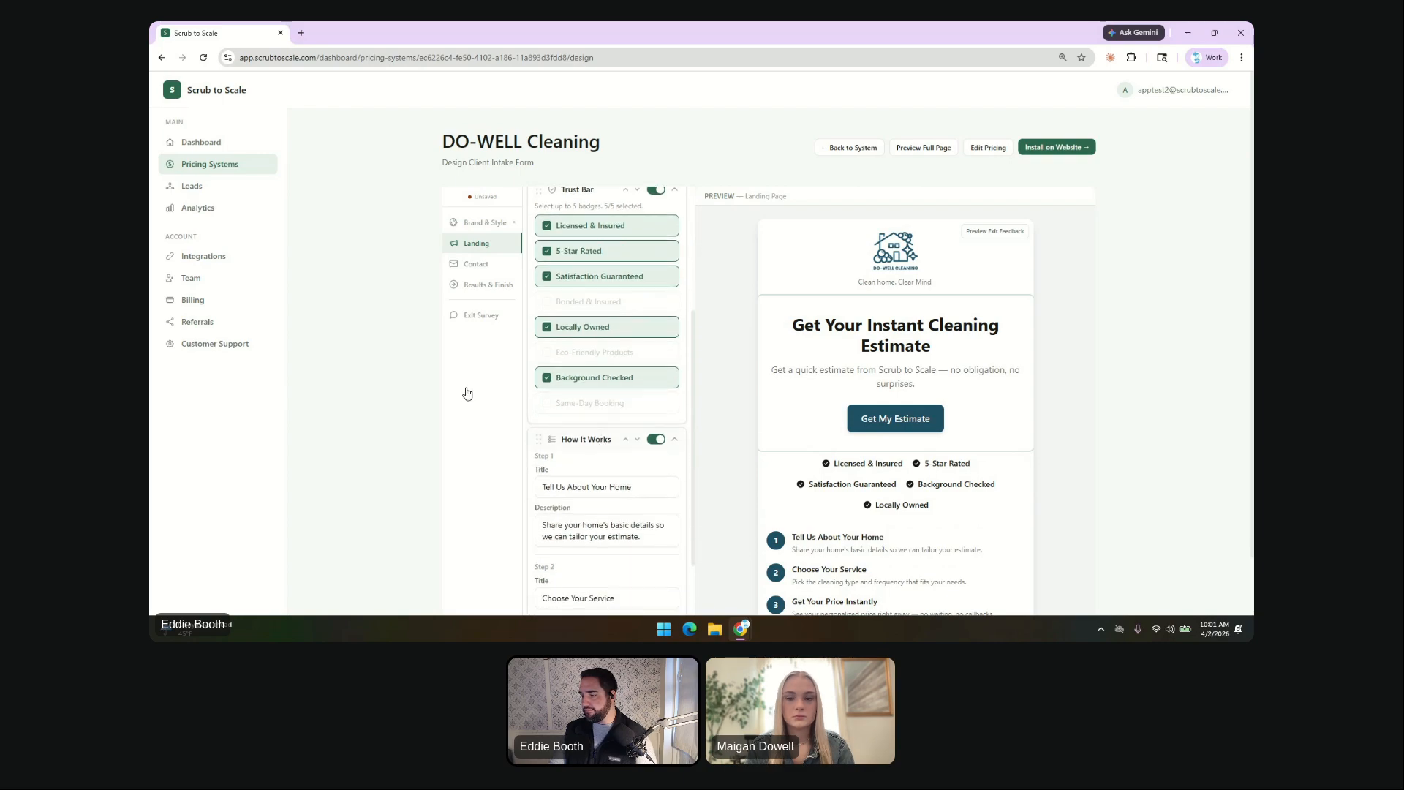
Turn on the landing page's FAQ section to review its questions and answers, and hide the section again.
{"action": "scroll", "coordinate": [556, 380], "scroll_direction": "down", "scroll_amount": 3}
{"action": "scroll", "coordinate": [805, 409], "scroll_direction": "down", "scroll_amount": 2}
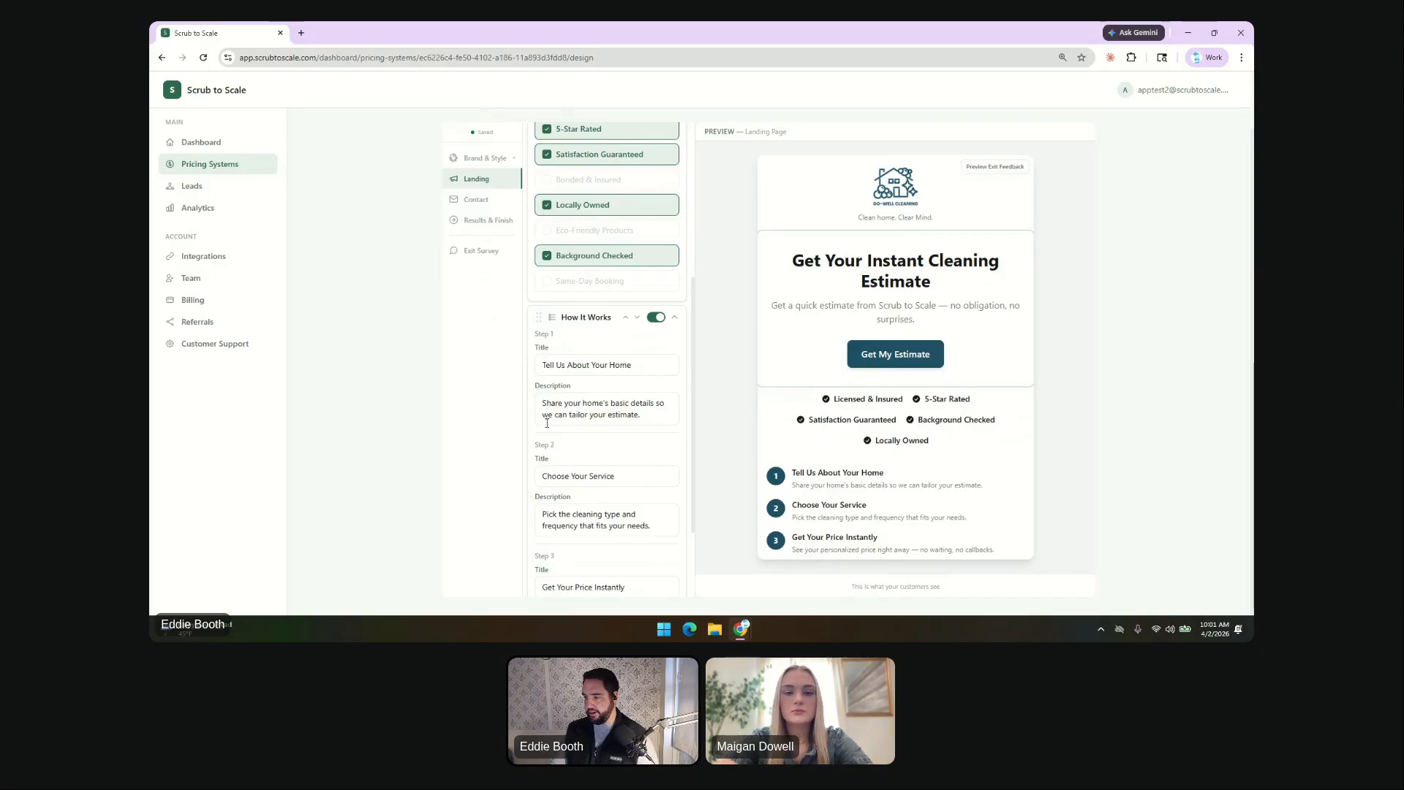
{"action": "scroll", "coordinate": [547, 422], "scroll_direction": "down", "scroll_amount": 2}
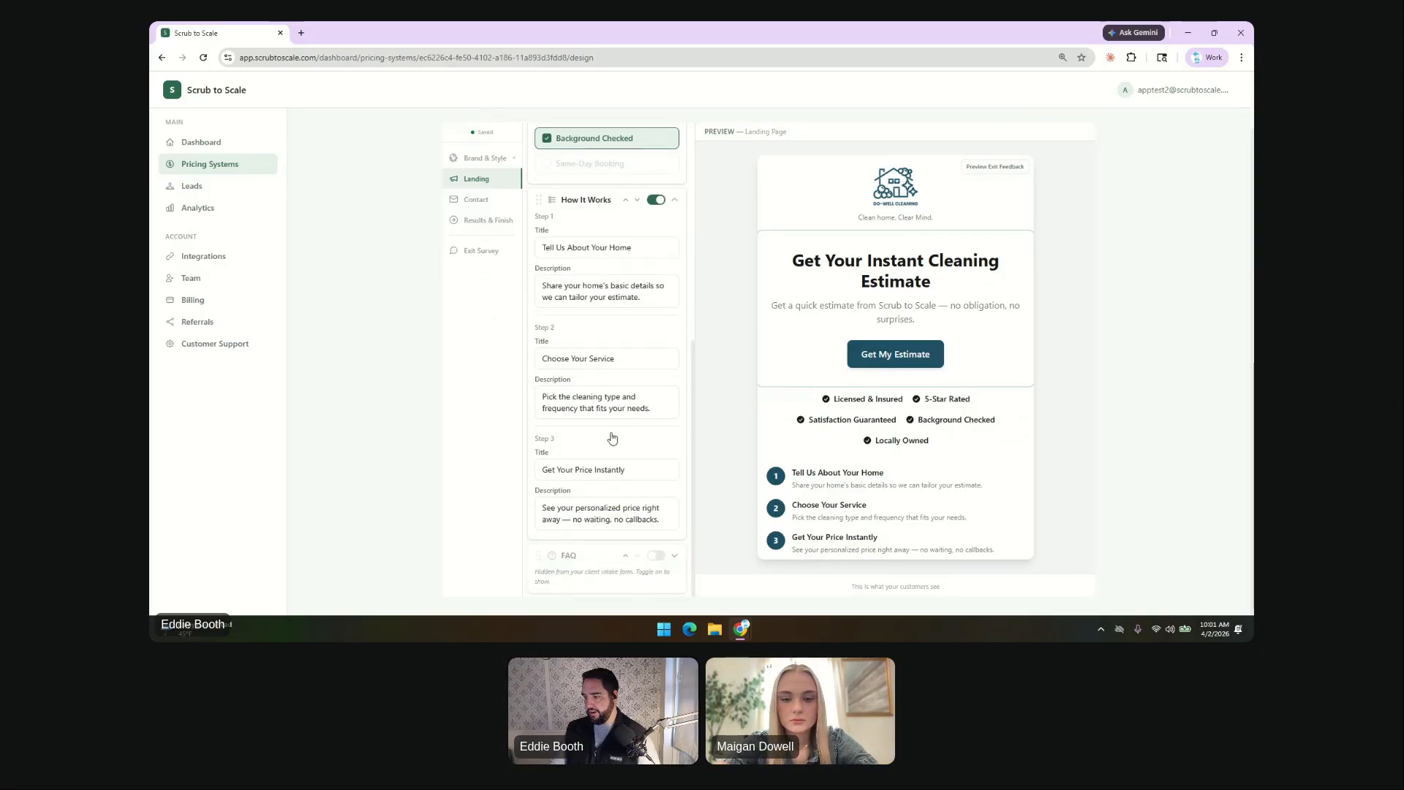
{"action": "left_click", "coordinate": [657, 556]}
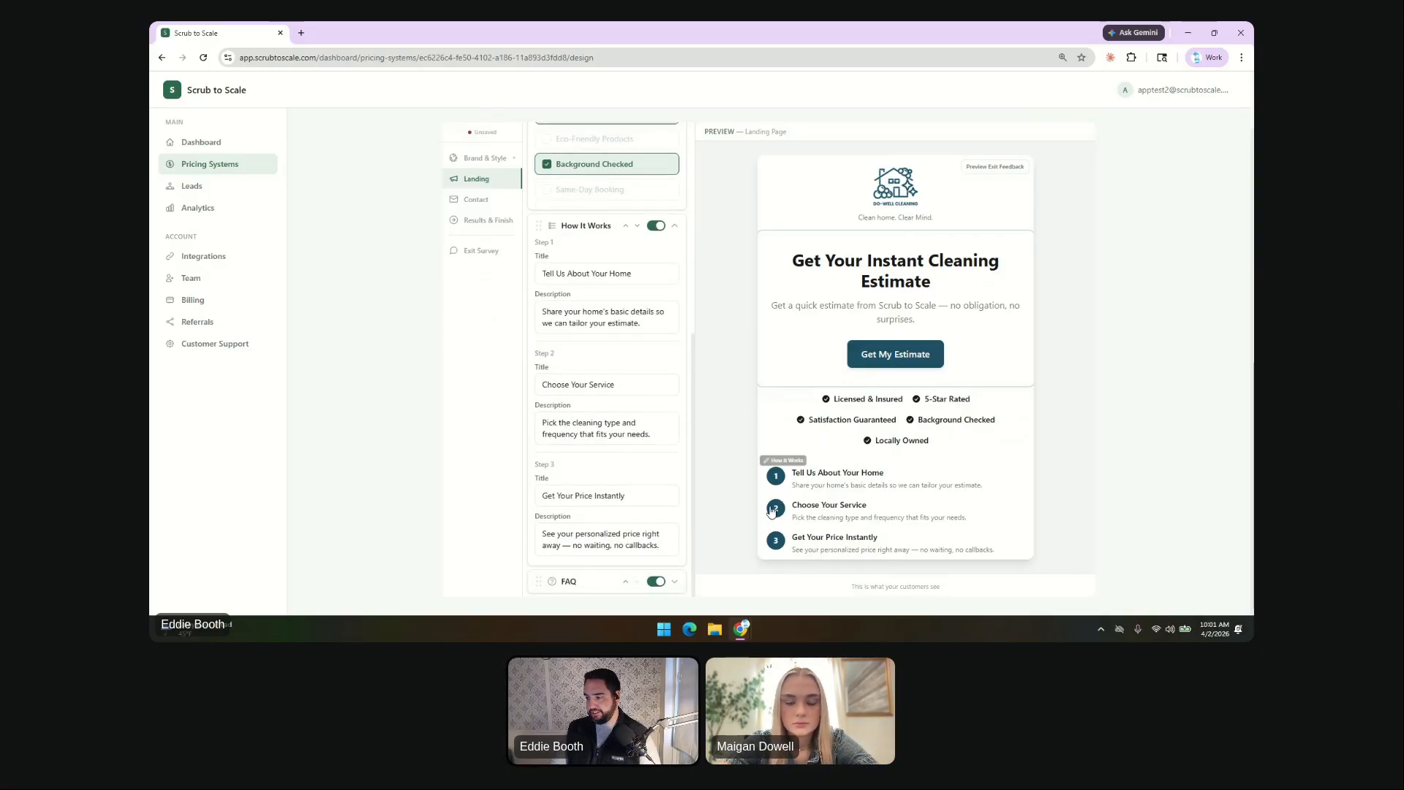
{"action": "left_click", "coordinate": [572, 580]}
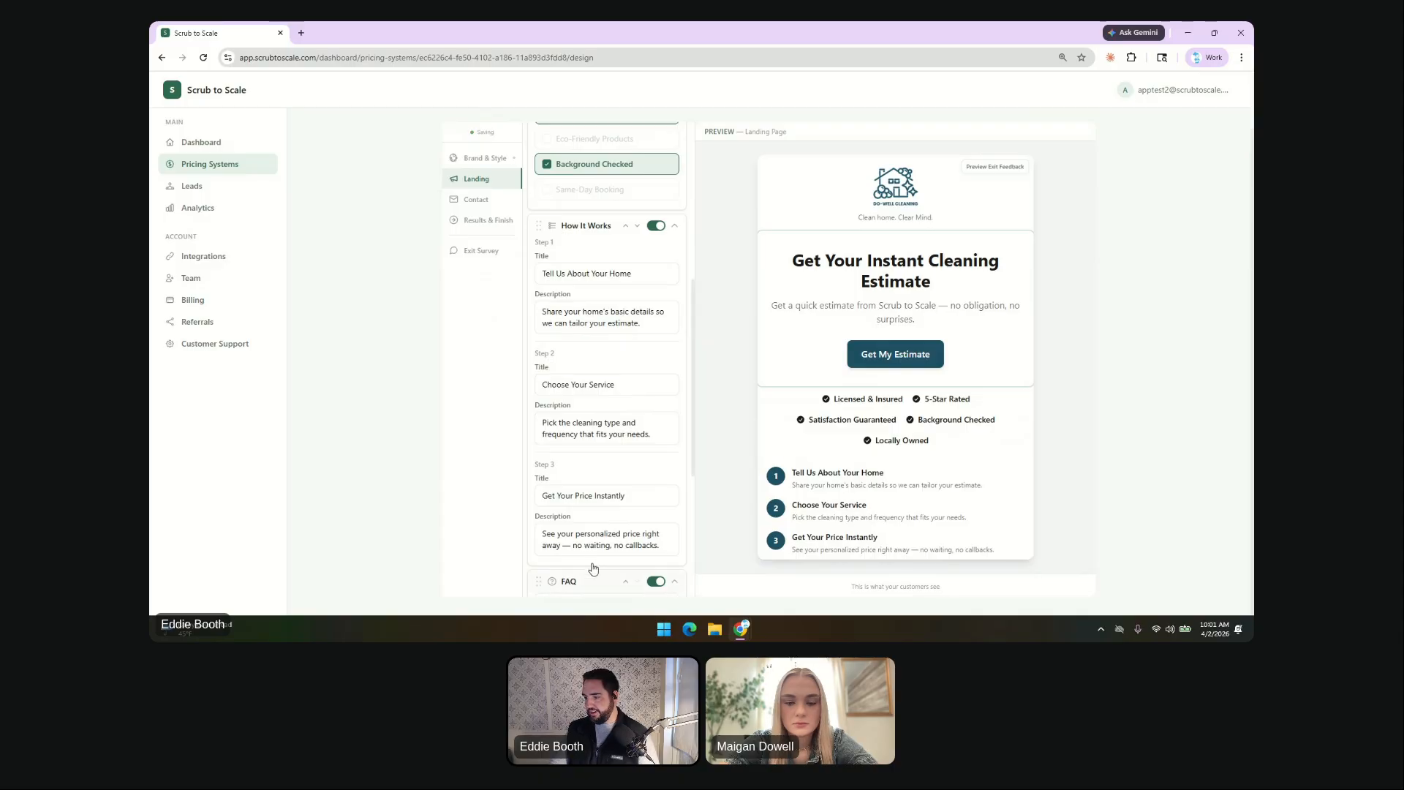
{"action": "scroll", "coordinate": [591, 565], "scroll_direction": "down", "scroll_amount": 5}
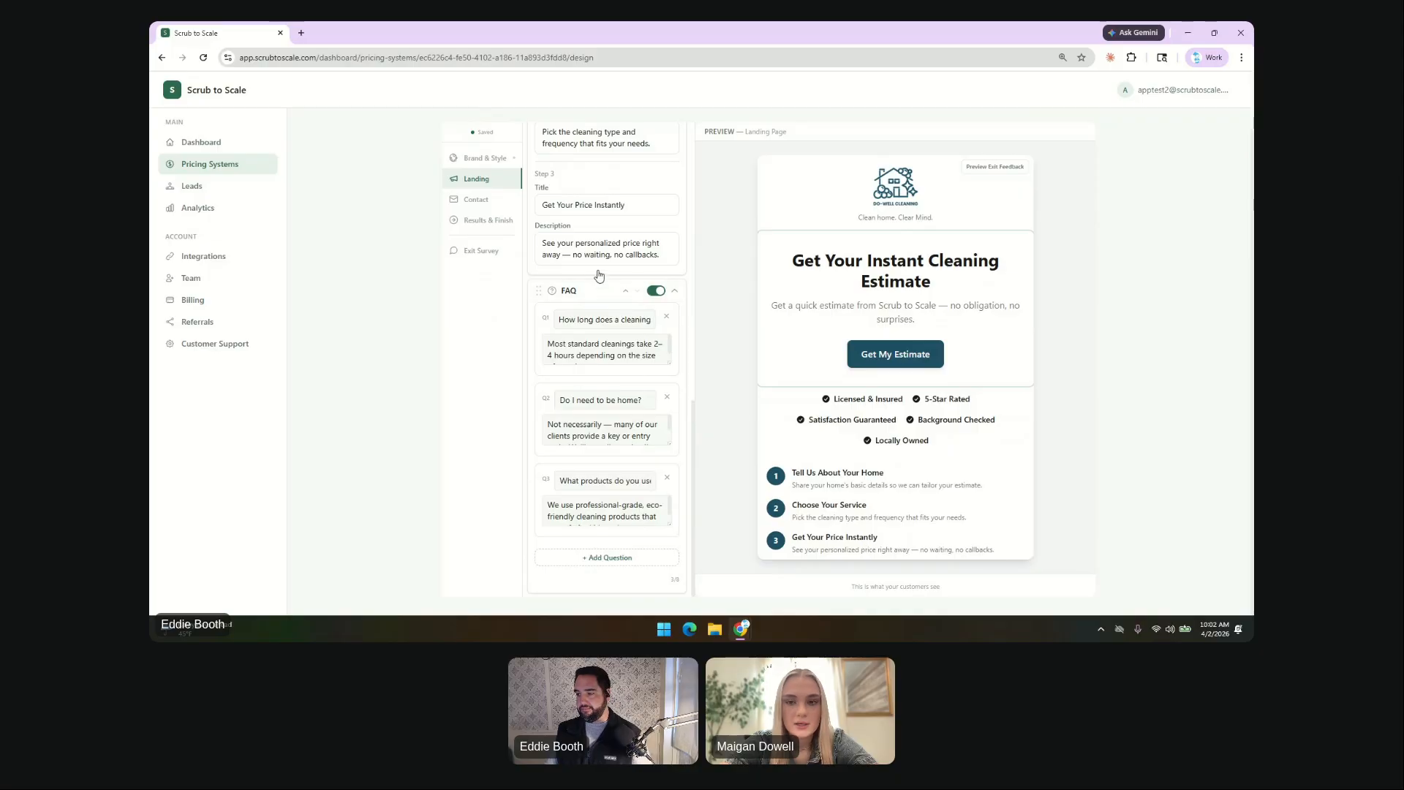
{"action": "scroll", "coordinate": [574, 240], "scroll_direction": "up", "scroll_amount": 5}
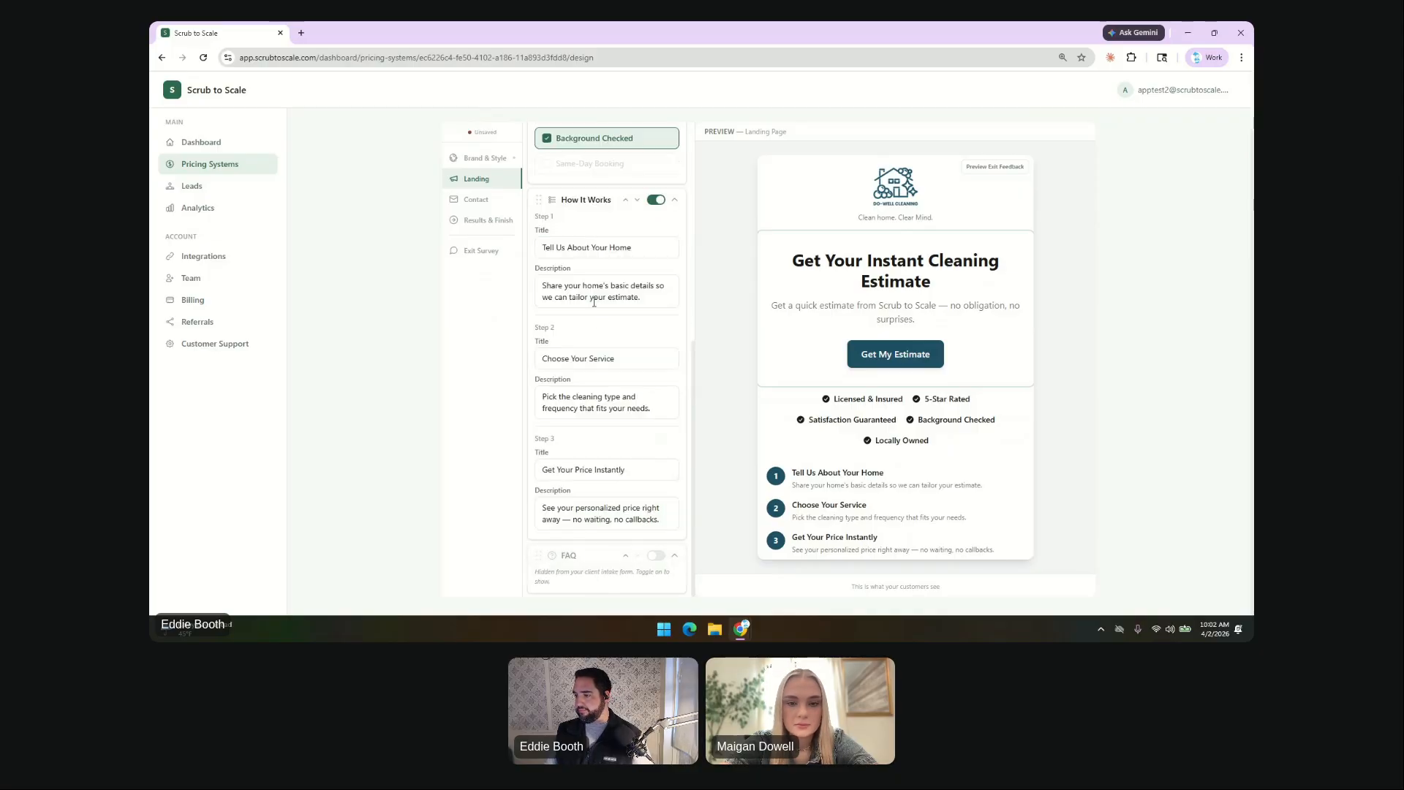
Make the property address a required field in the intake form's Contact settings.
{"action": "scroll", "coordinate": [573, 240], "scroll_direction": "up", "scroll_amount": 6}
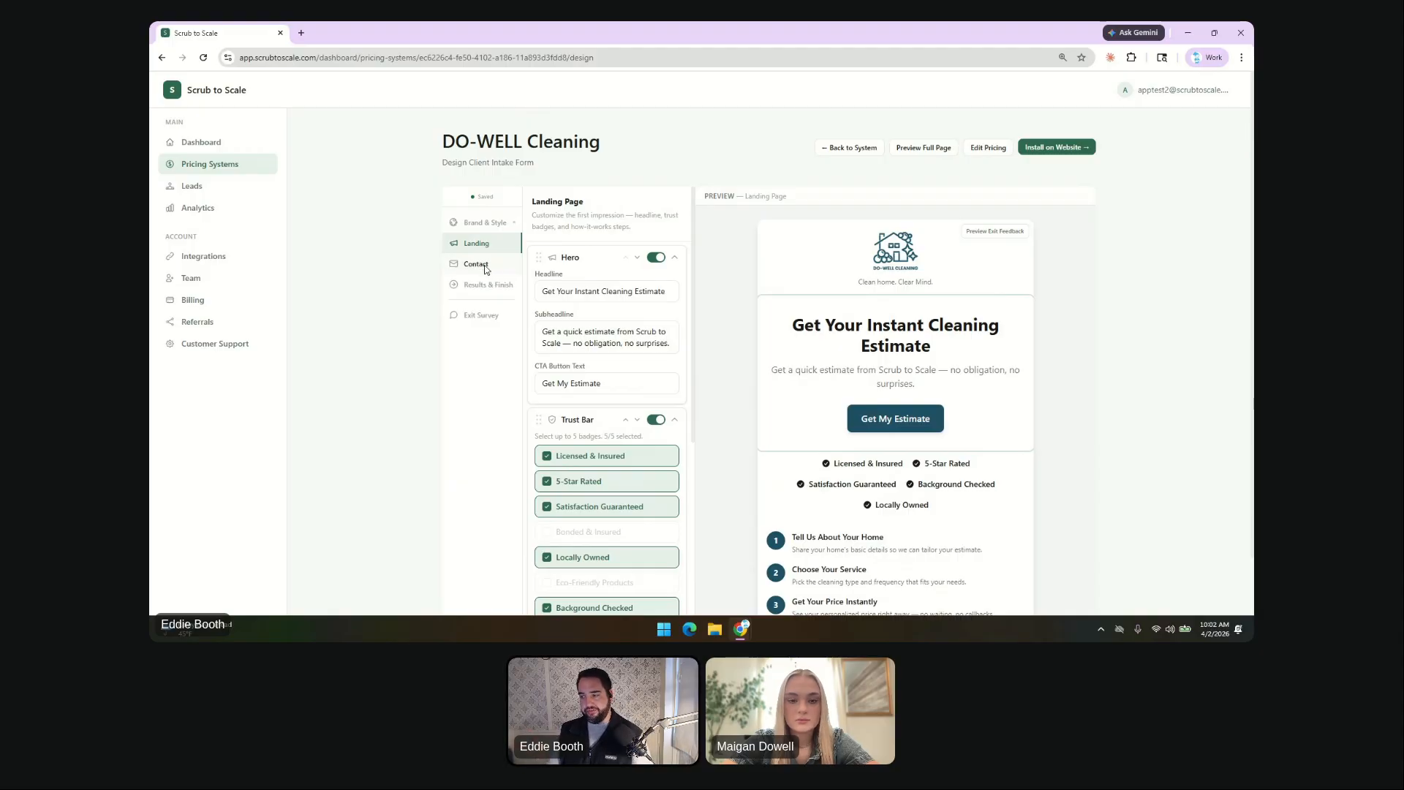
{"action": "left_click", "coordinate": [485, 268]}
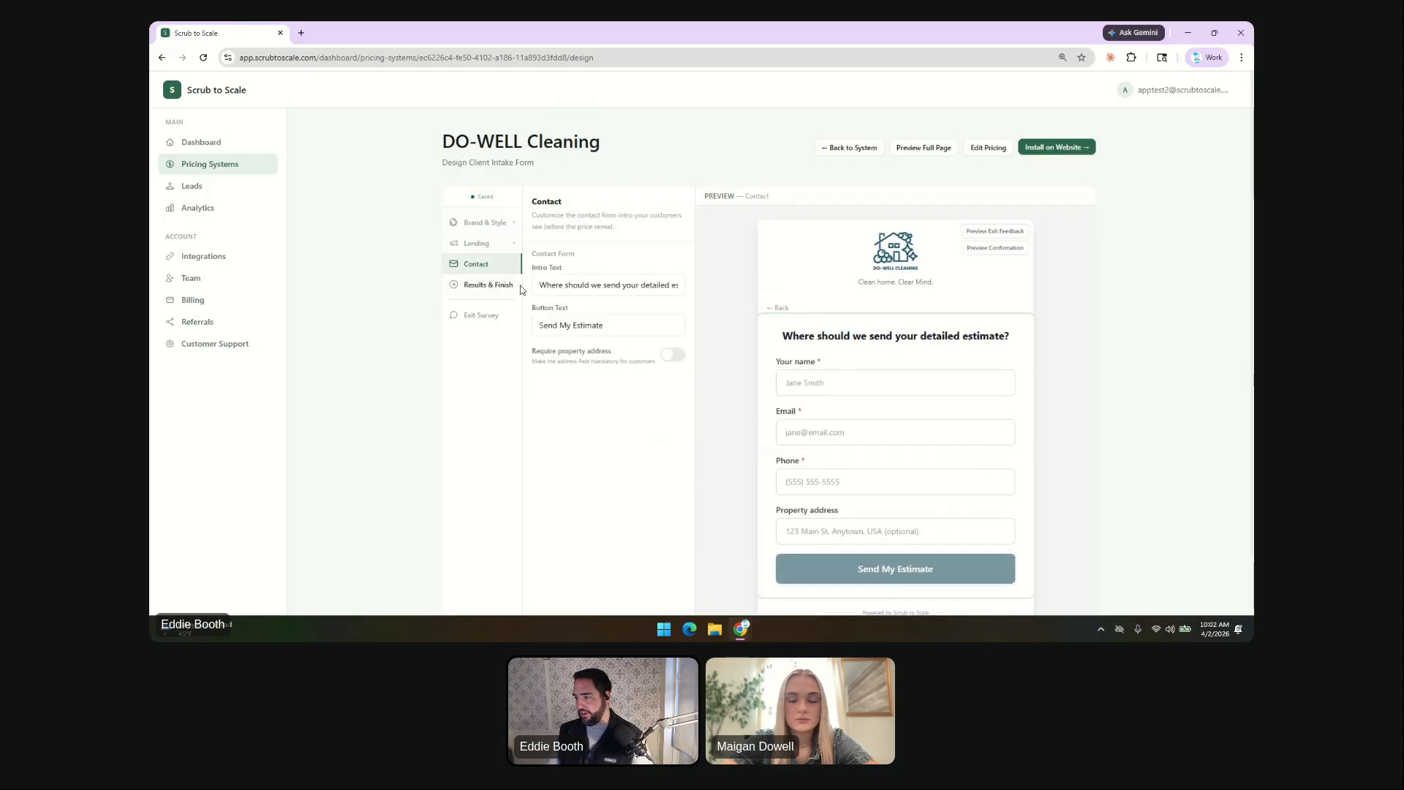
{"action": "scroll", "coordinate": [718, 277], "scroll_direction": "down", "scroll_amount": 1}
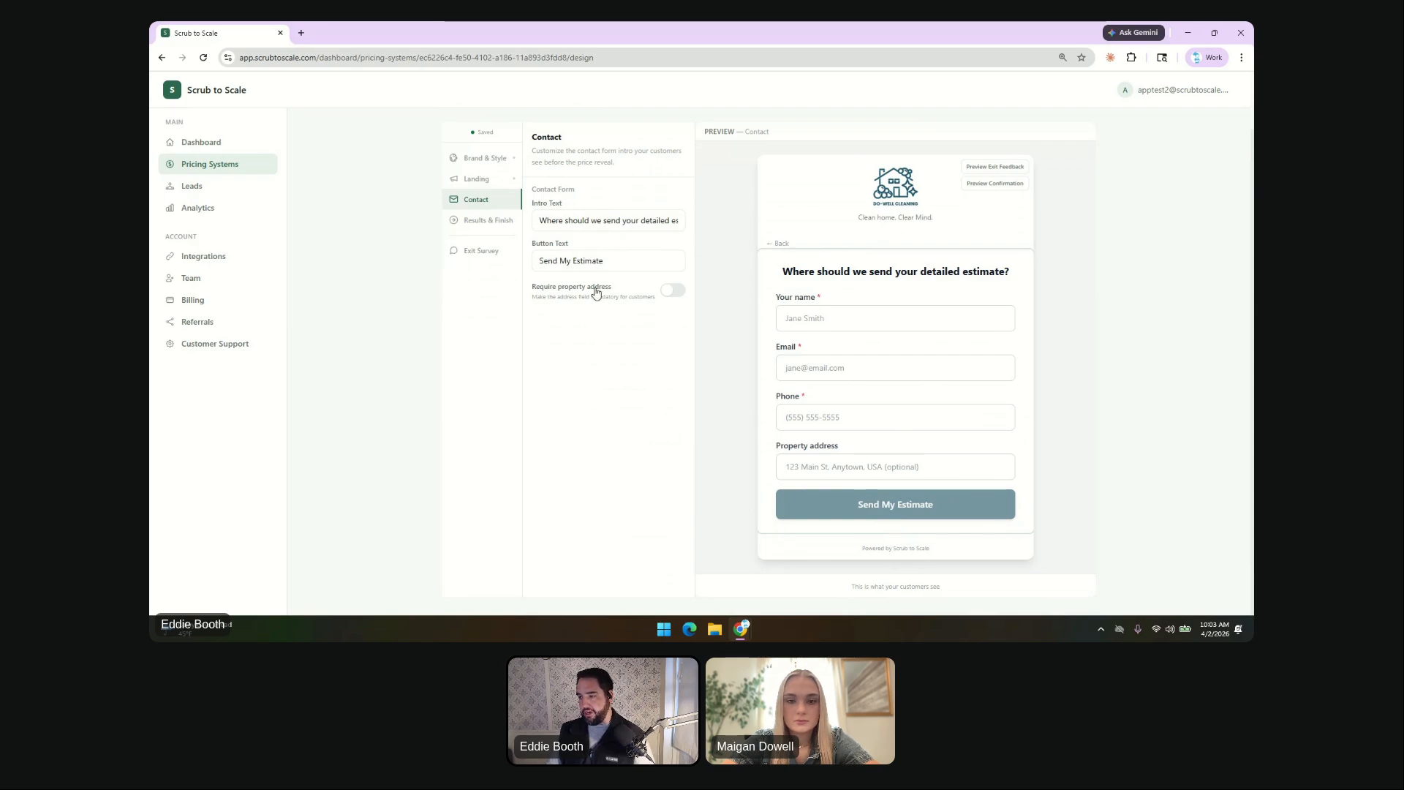
{"action": "left_click", "coordinate": [672, 292]}
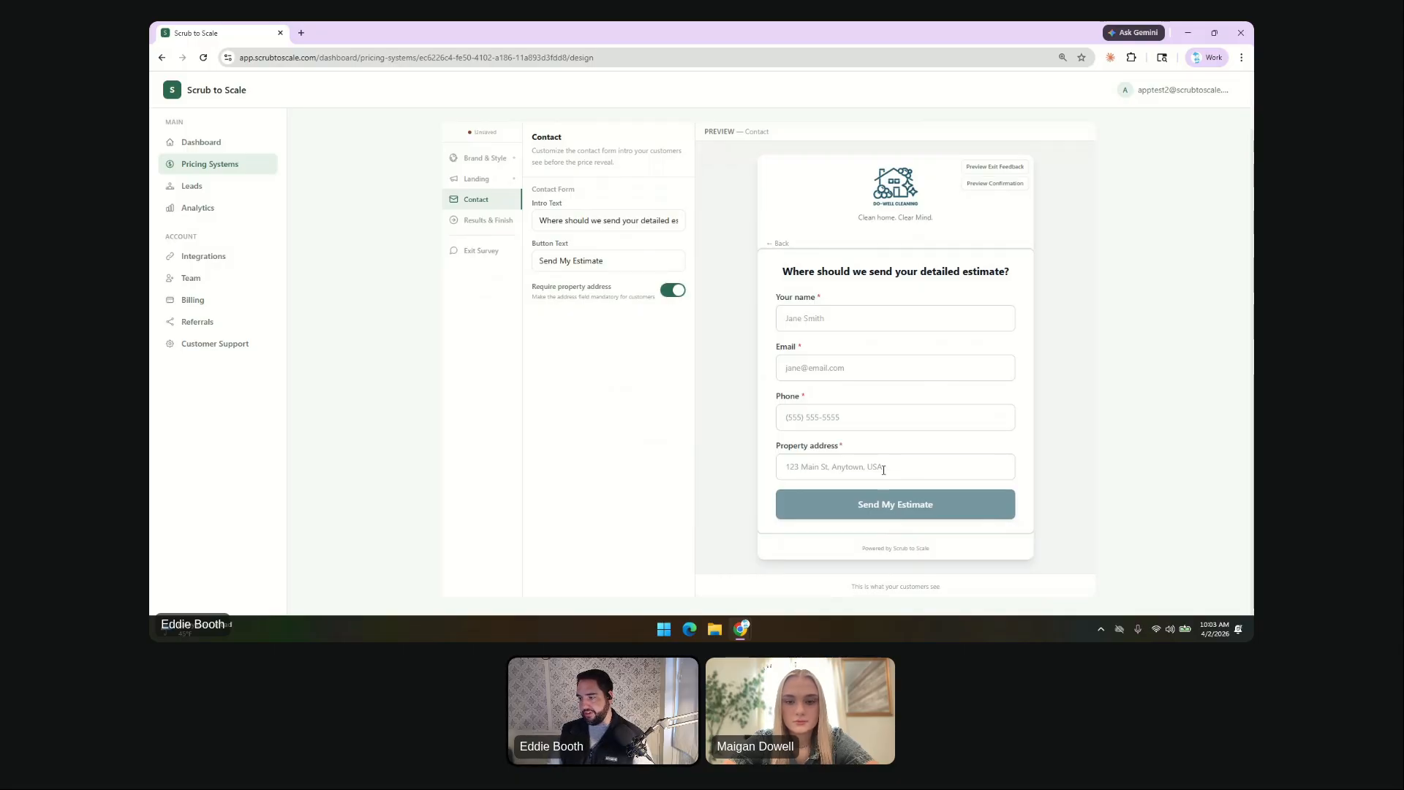
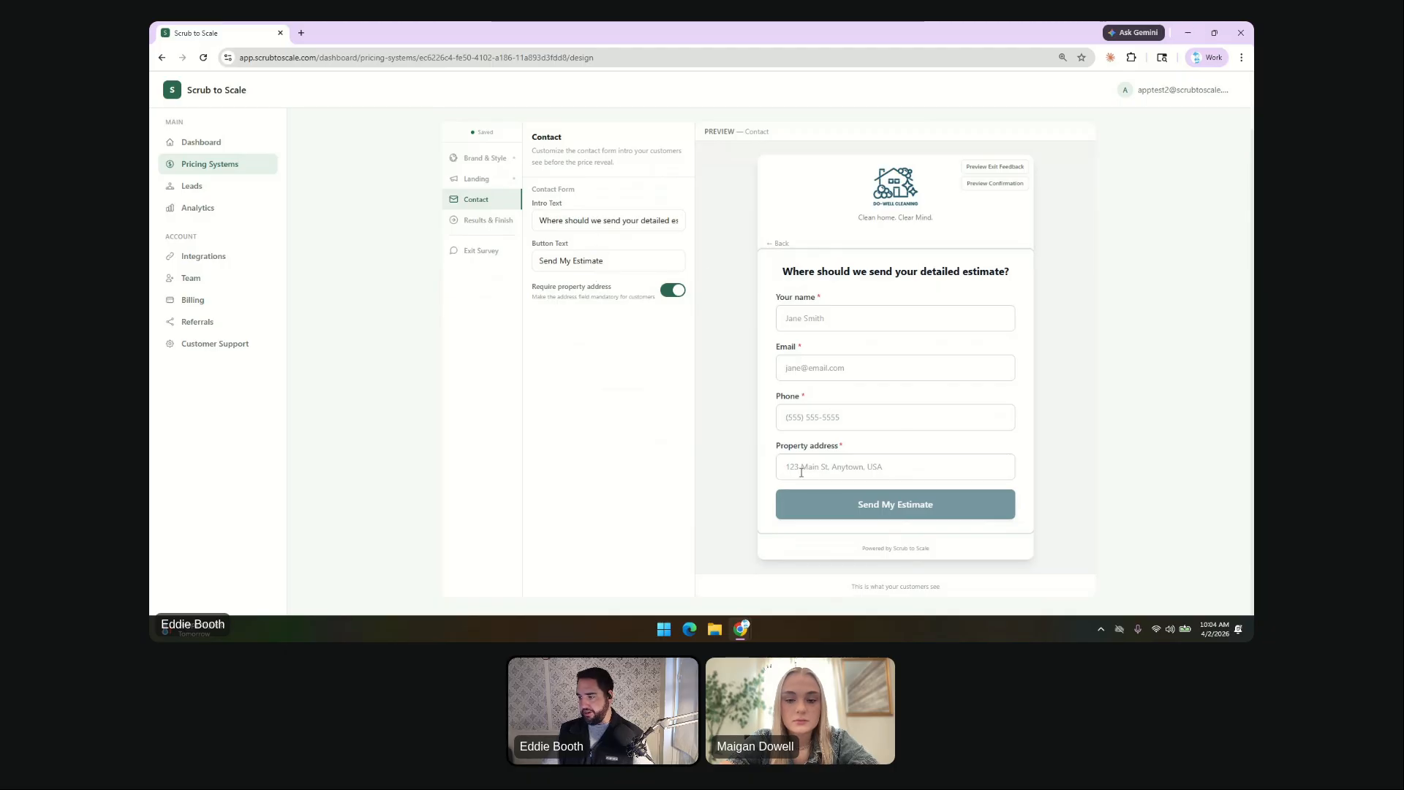
Open the Results & Finish settings and review the Price Result options.
{"action": "left_click", "coordinate": [486, 221]}
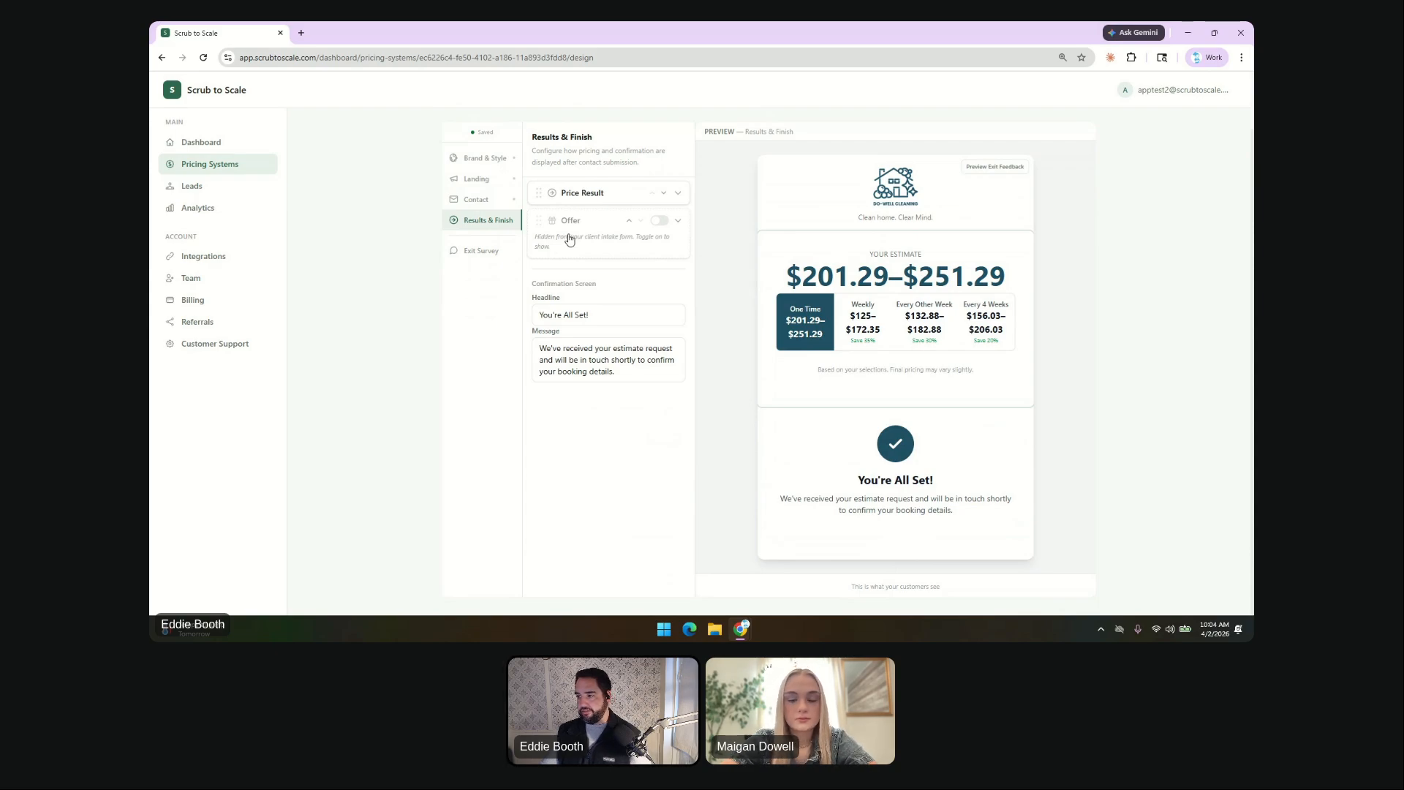
{"action": "left_click", "coordinate": [583, 195]}
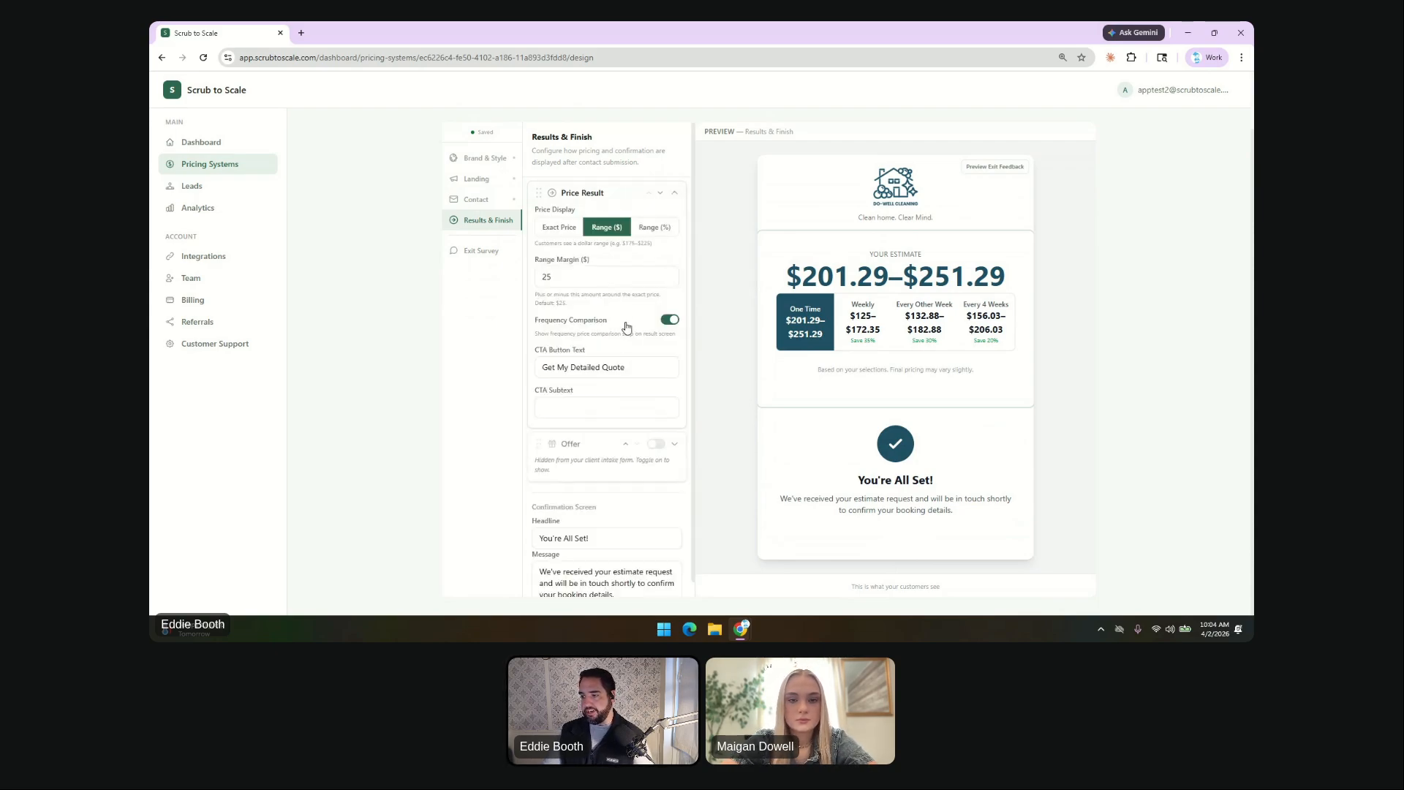
{"action": "scroll", "coordinate": [627, 328], "scroll_direction": "down", "scroll_amount": 1}
{"action": "scroll", "coordinate": [581, 369], "scroll_direction": "up", "scroll_amount": 1}
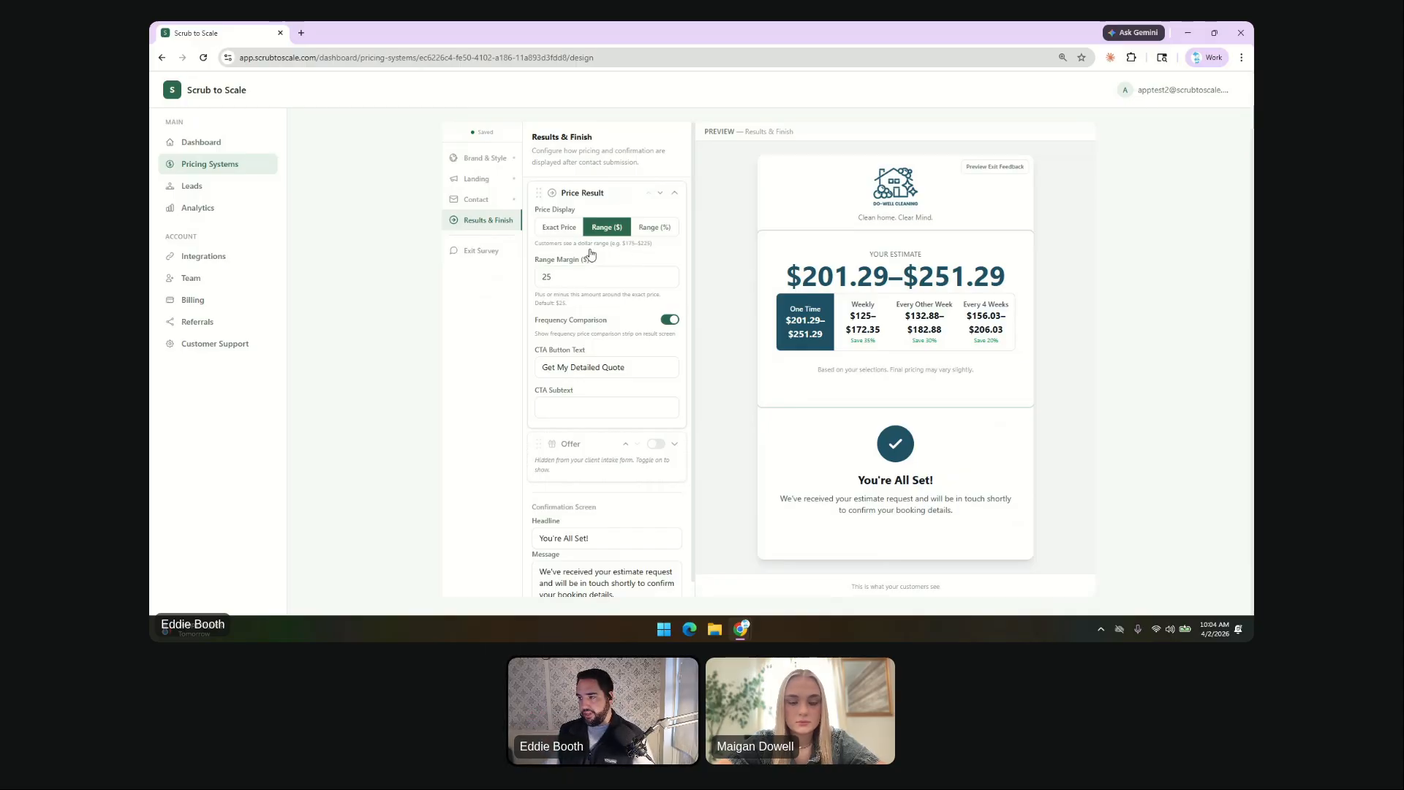
Try the Range (%) and Exact Price displays for the price result, and restore Range ($).
{"action": "left_click", "coordinate": [657, 229]}
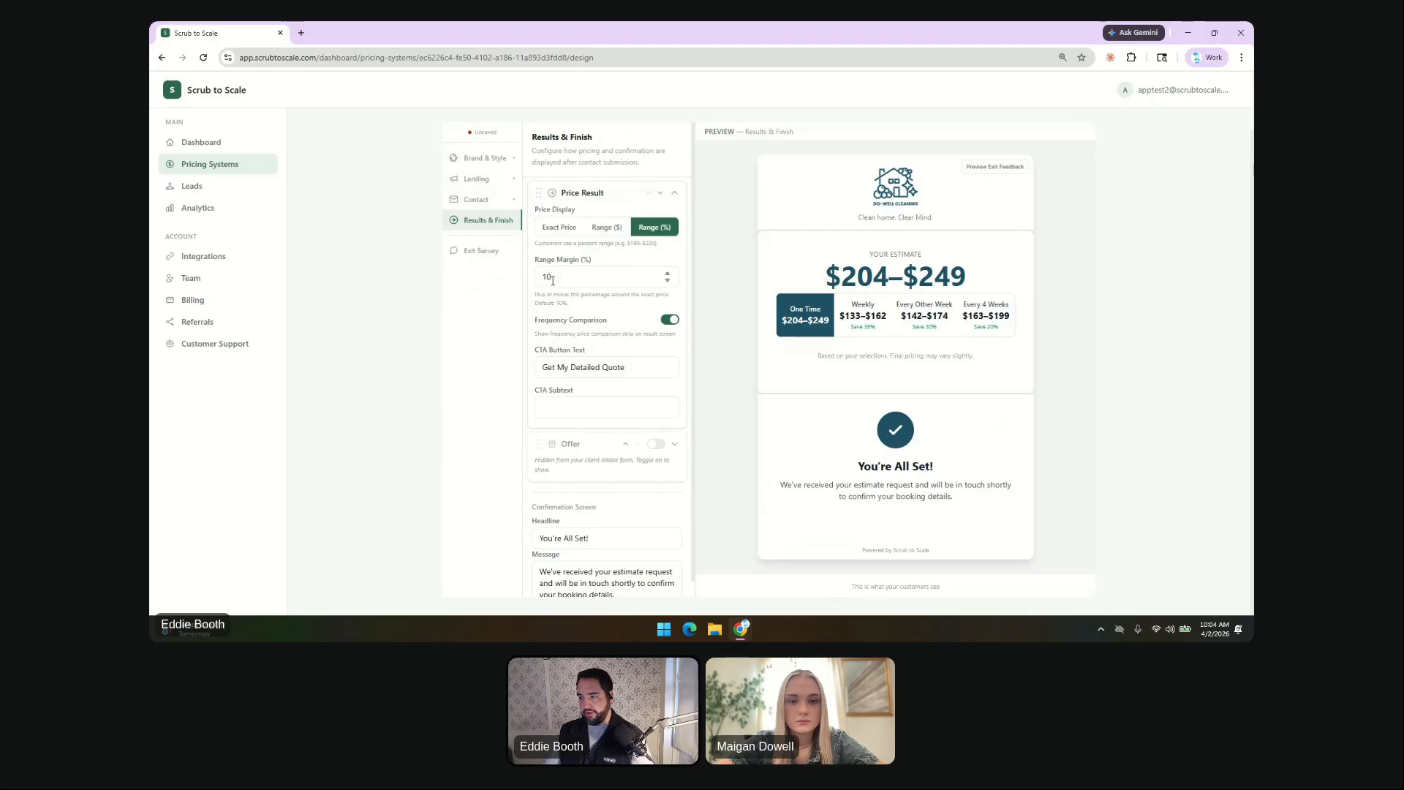
{"action": "left_click", "coordinate": [569, 229]}
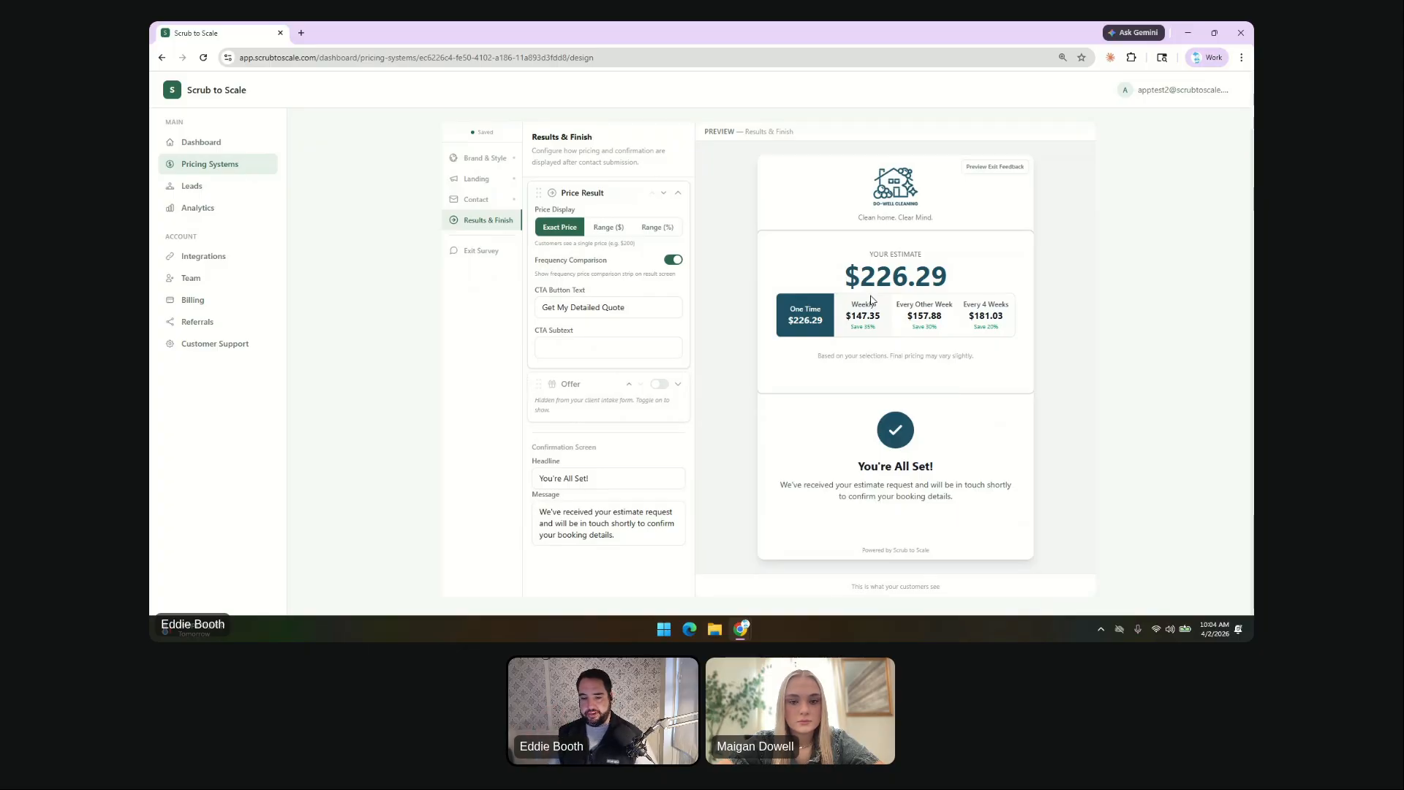
{"action": "left_click", "coordinate": [607, 227]}
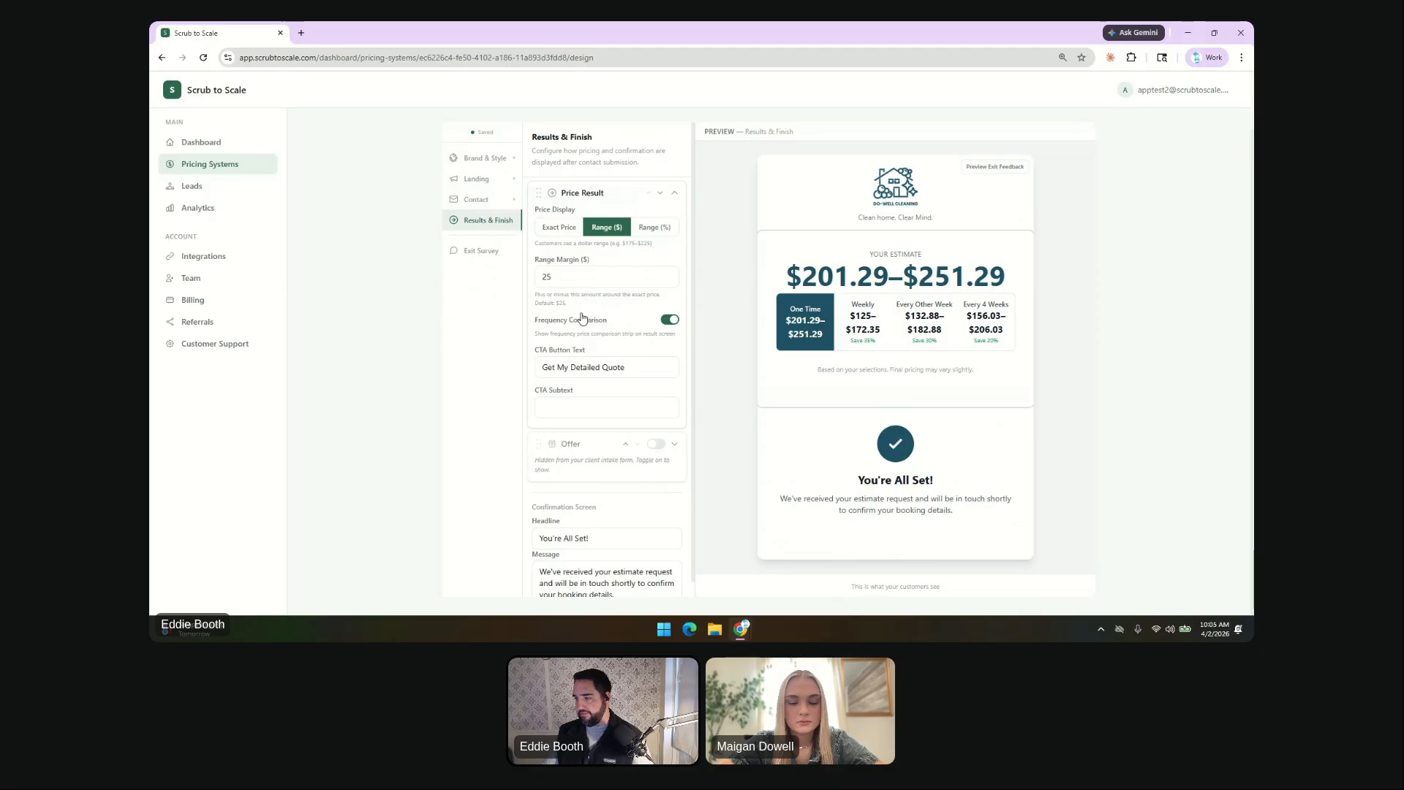
Enable the Offer section on the results page and review its headline, description, button text and confirmation message.
{"action": "scroll", "coordinate": [582, 317], "scroll_direction": "down", "scroll_amount": 1}
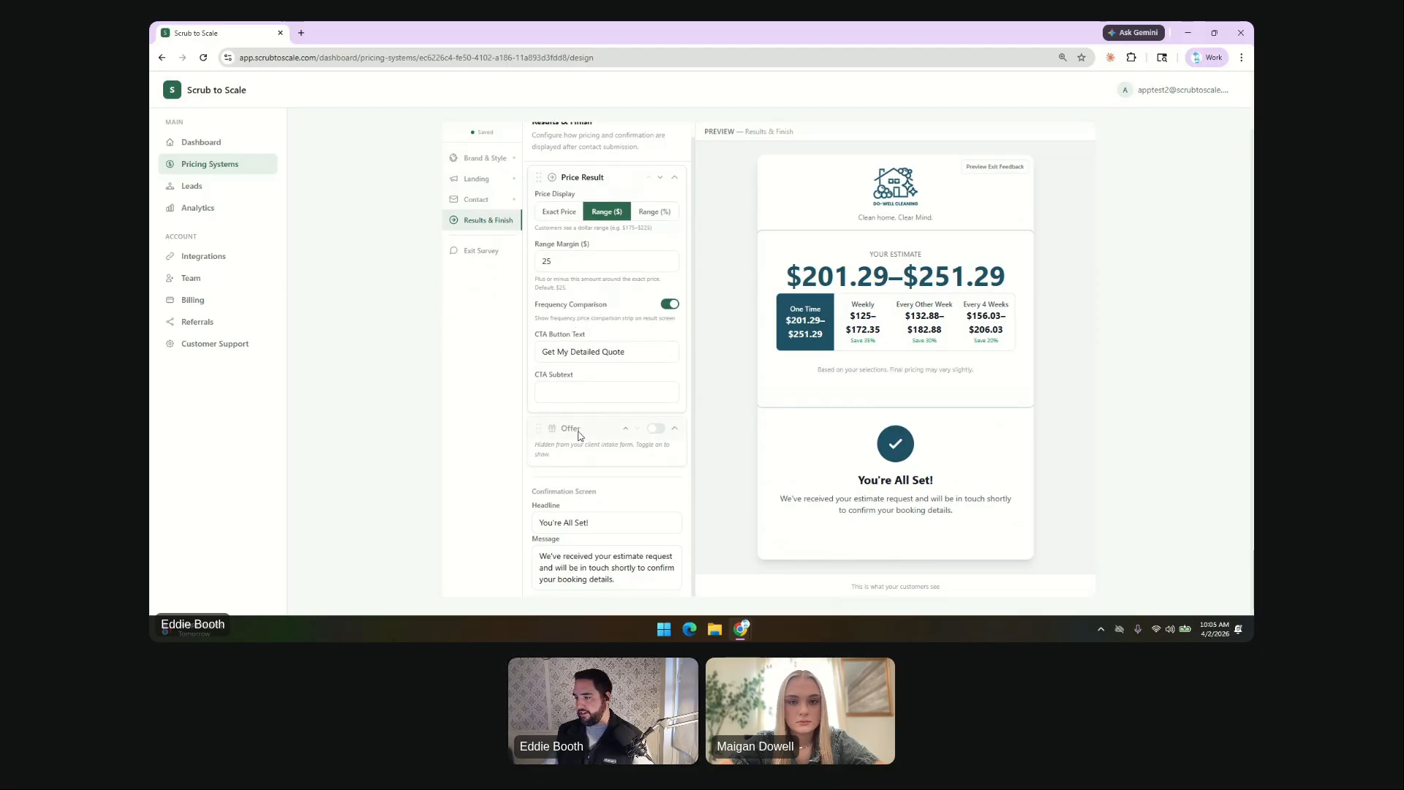
{"action": "left_click", "coordinate": [656, 428]}
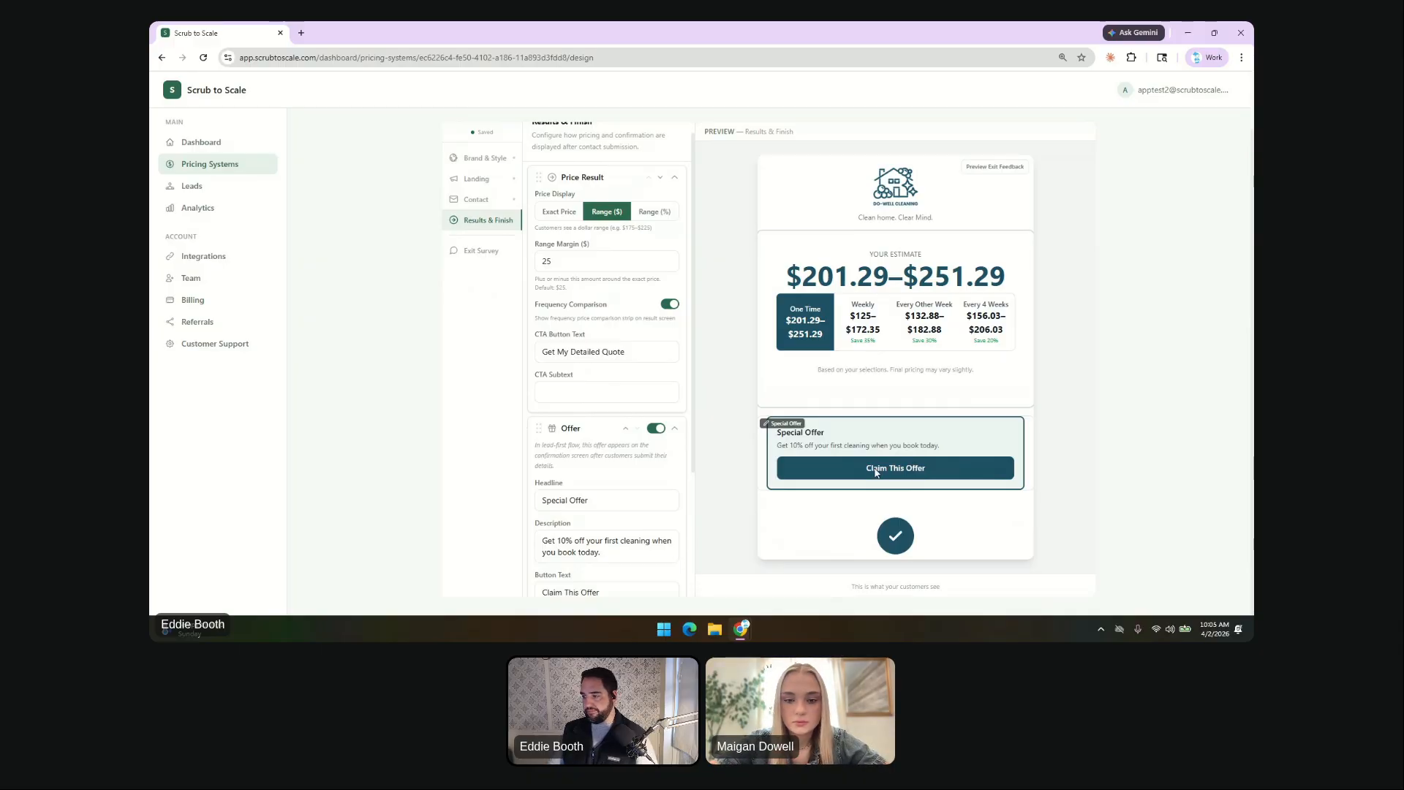
{"action": "scroll", "coordinate": [657, 428], "scroll_direction": "down", "scroll_amount": 3}
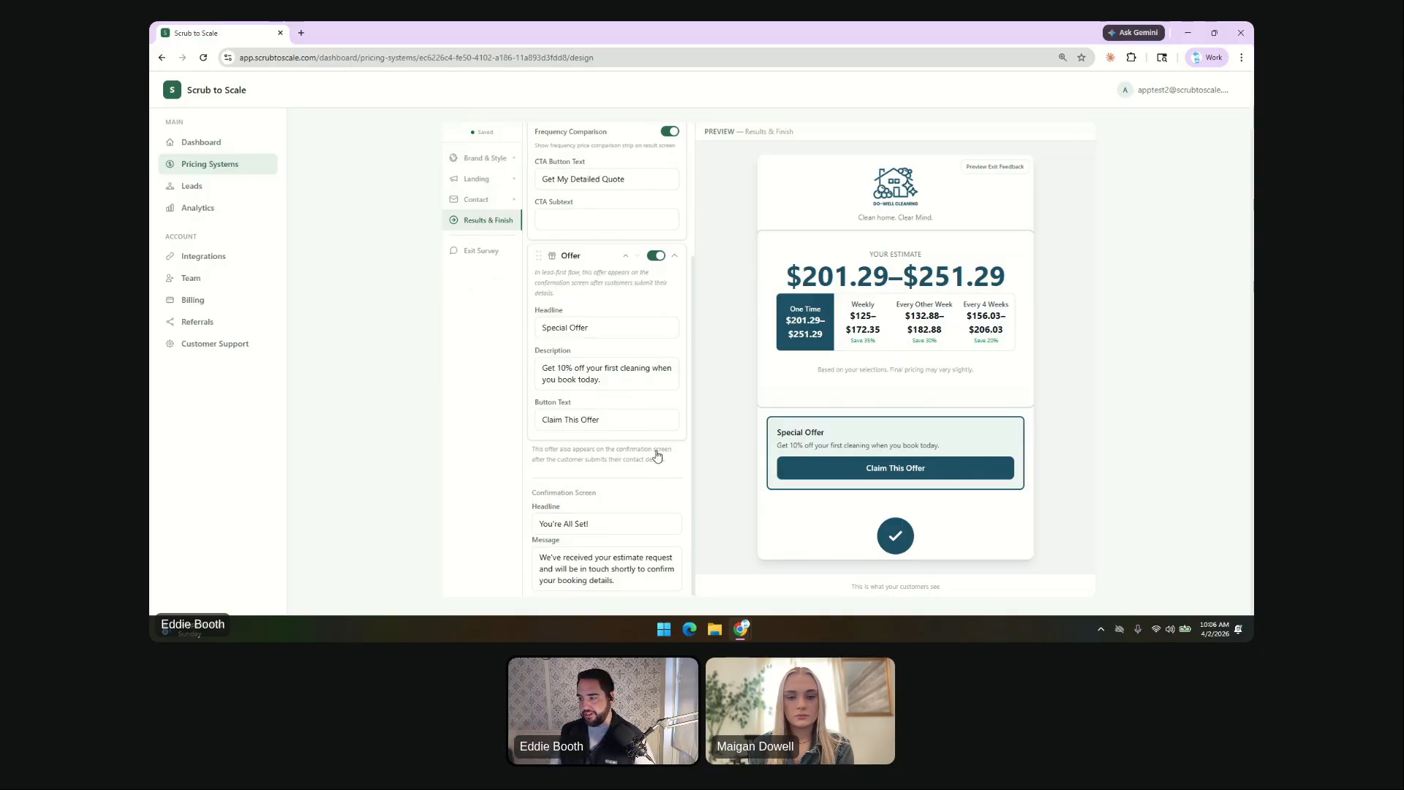
{"action": "scroll", "coordinate": [538, 412], "scroll_direction": "down", "scroll_amount": 1}
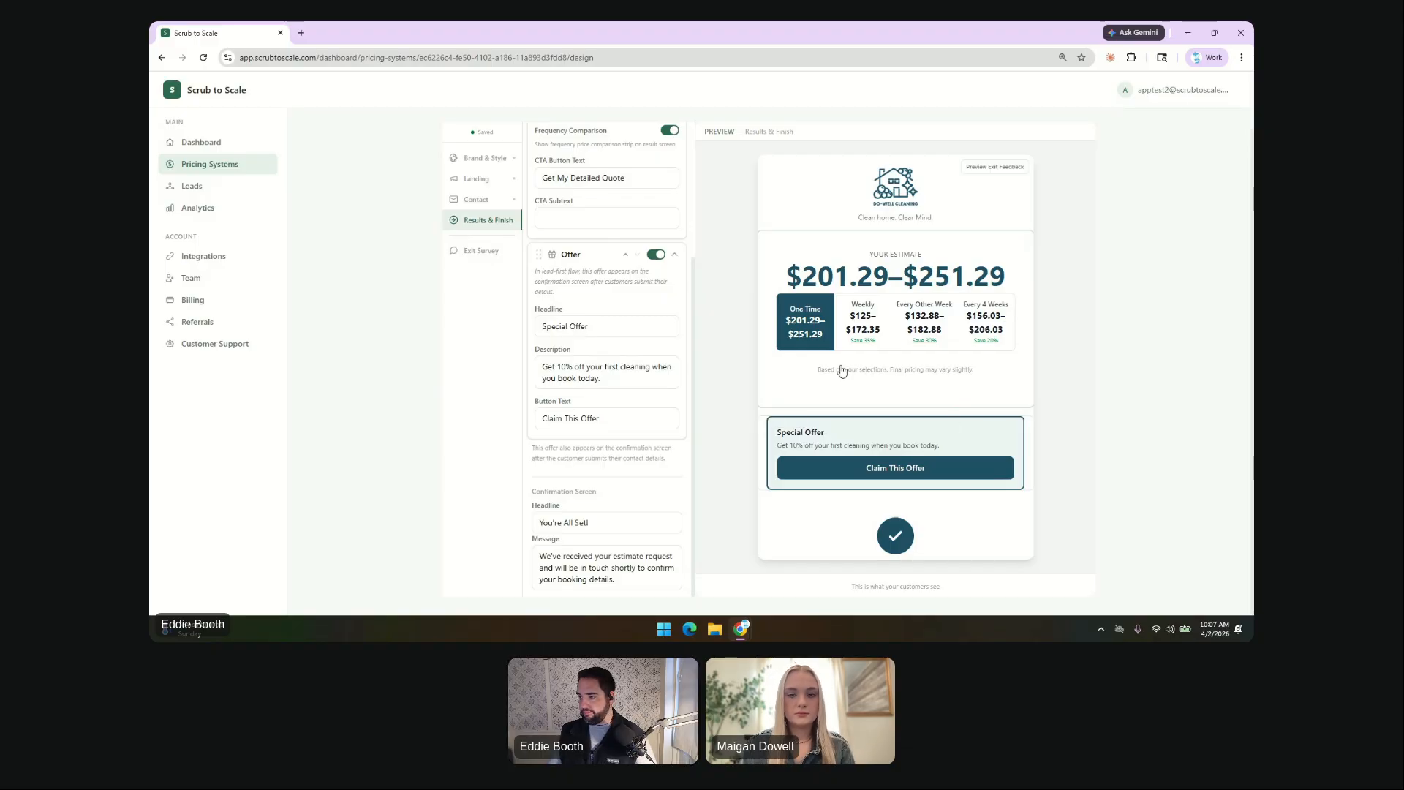
{"action": "scroll", "coordinate": [848, 365], "scroll_direction": "up", "scroll_amount": 2}
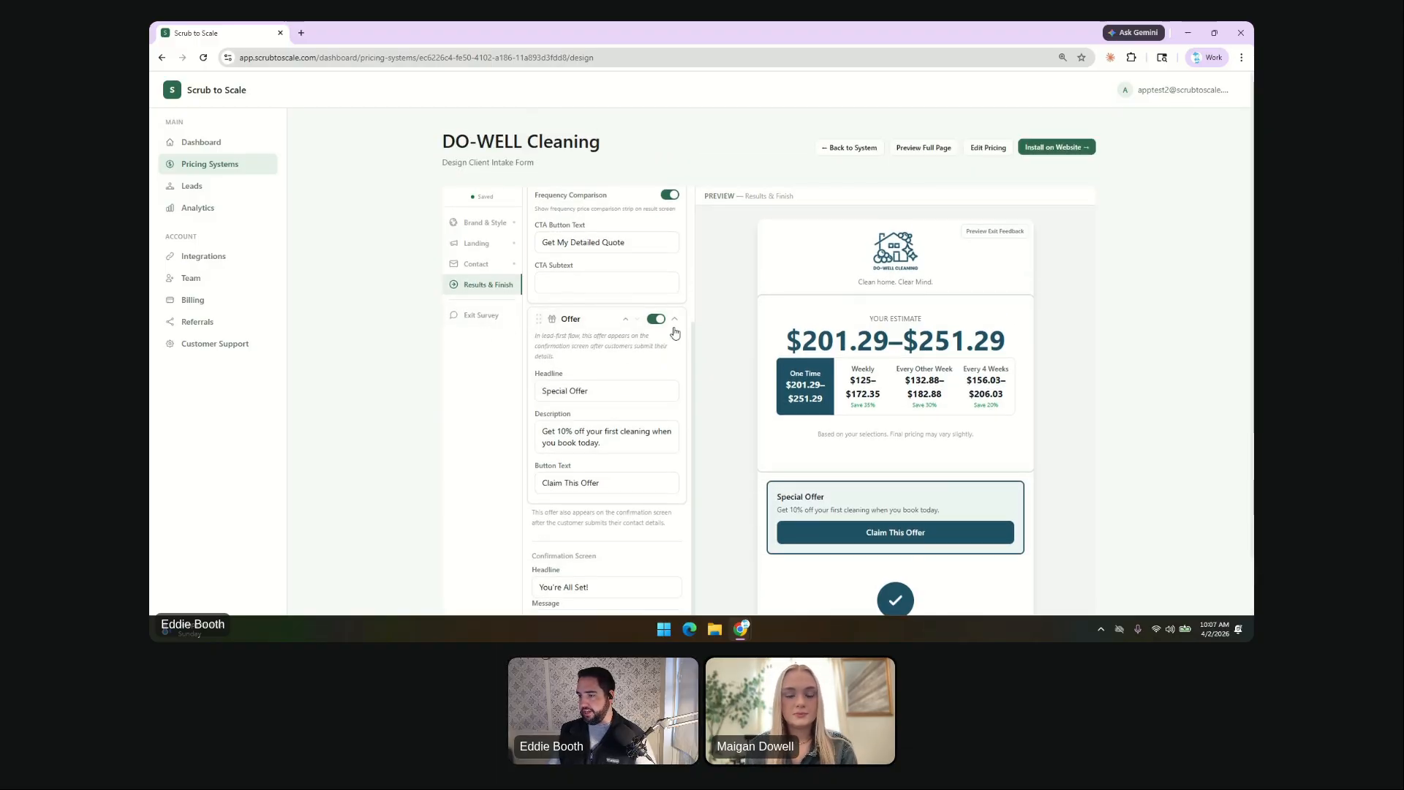
Review the Exit Survey's prompt text and reasons, and preview the exit feedback popup before closing it.
{"action": "left_click", "coordinate": [476, 320]}
{"action": "scroll", "coordinate": [832, 380], "scroll_direction": "down", "scroll_amount": 2}
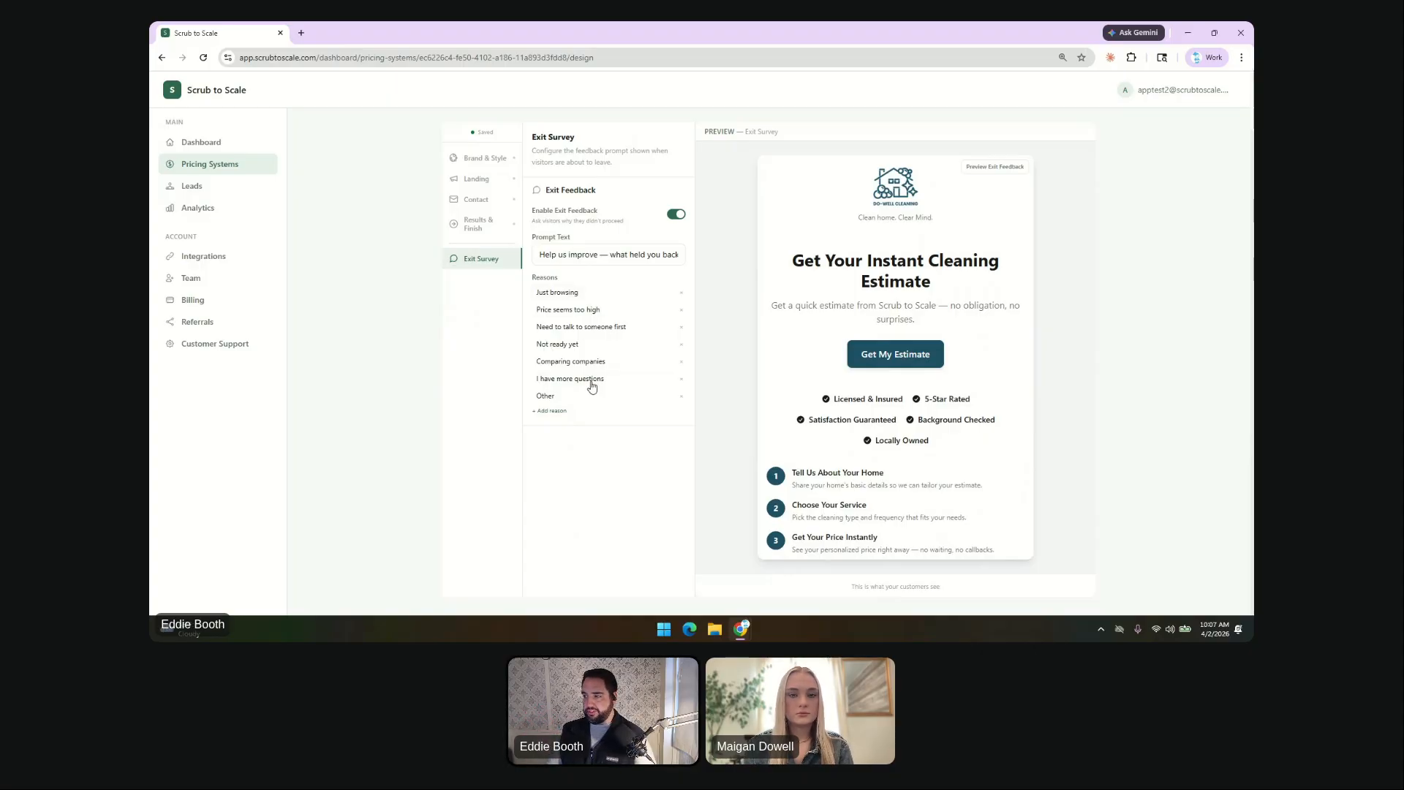
{"action": "left_click", "coordinate": [995, 168]}
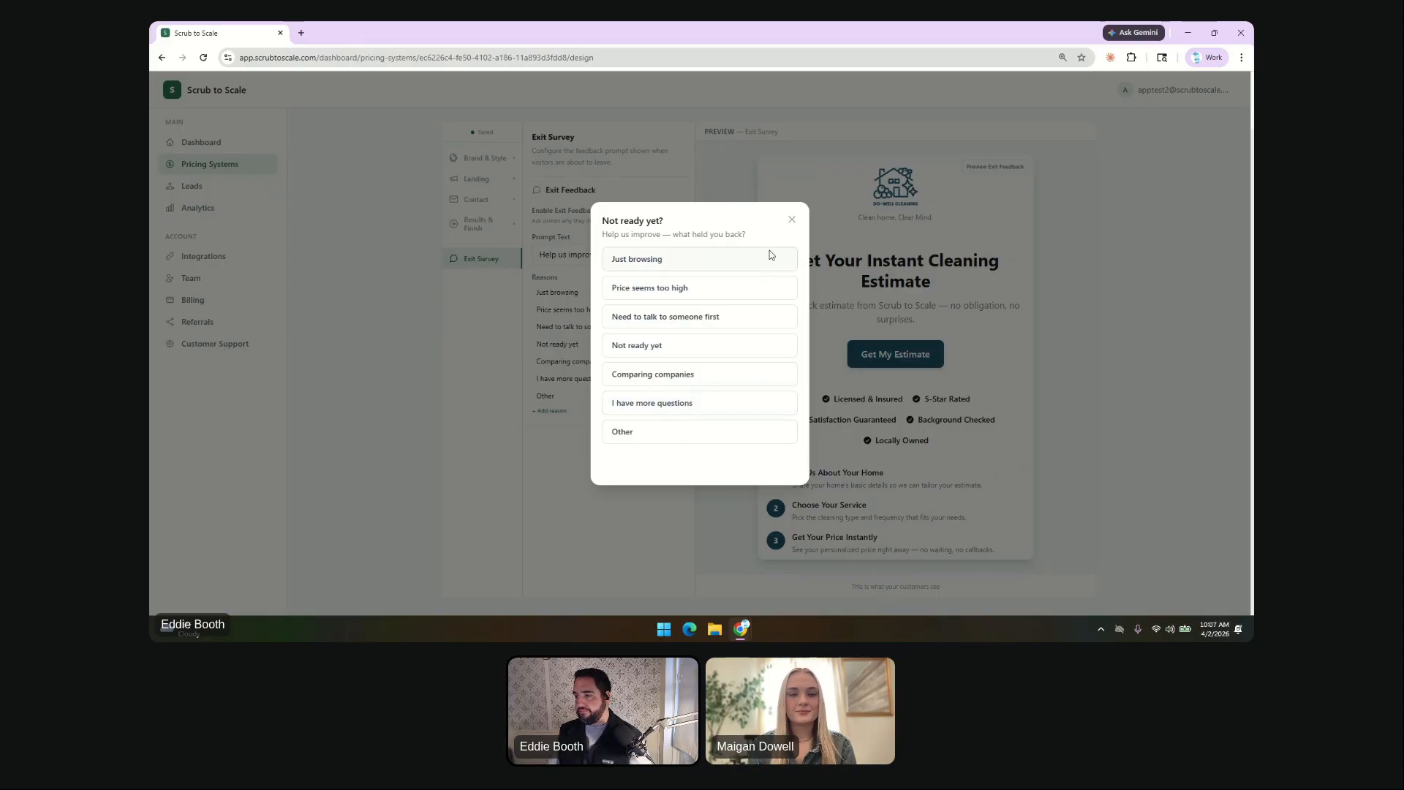
{"action": "left_click", "coordinate": [791, 220]}
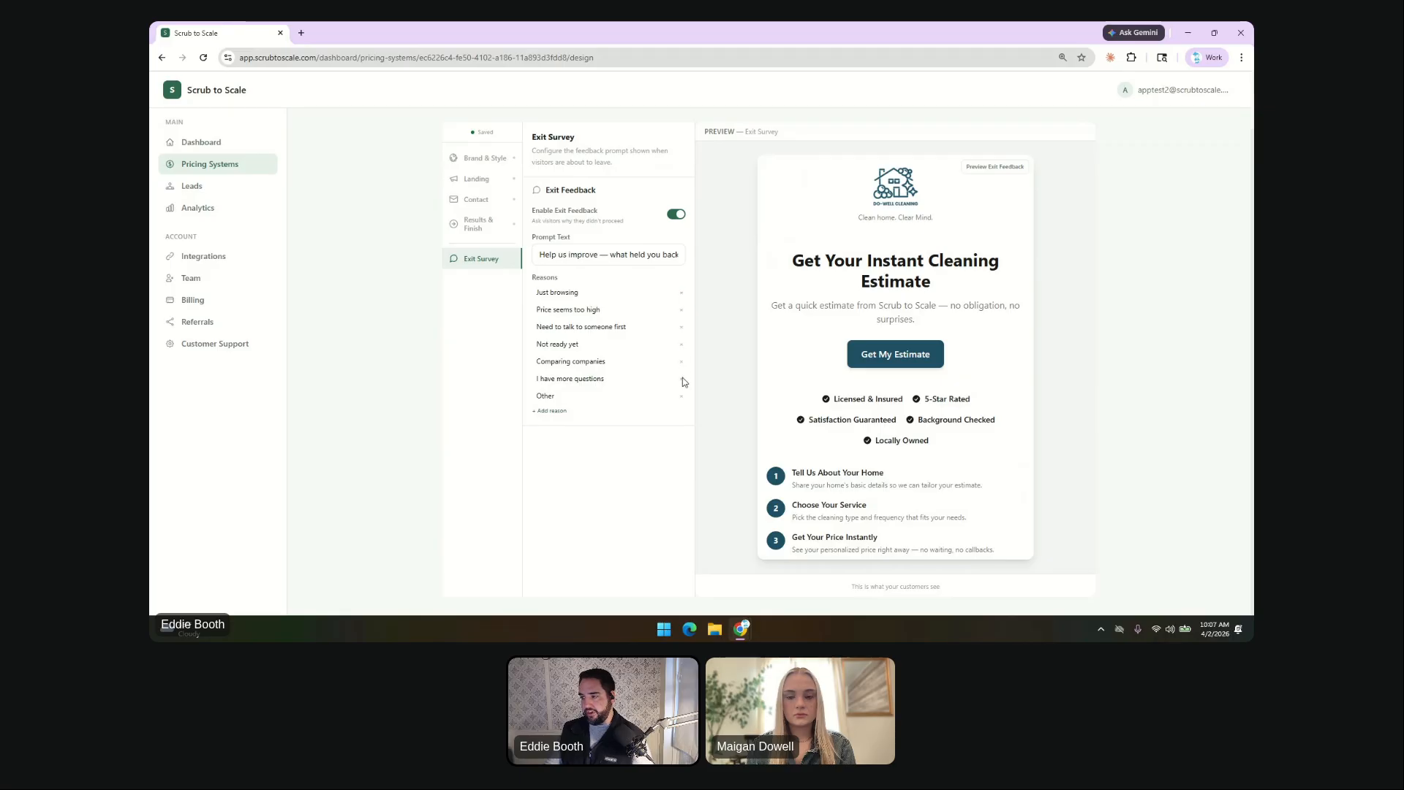
Open the full-page preview of the client intake form.
{"action": "scroll", "coordinate": [552, 415], "scroll_direction": "up", "scroll_amount": 2}
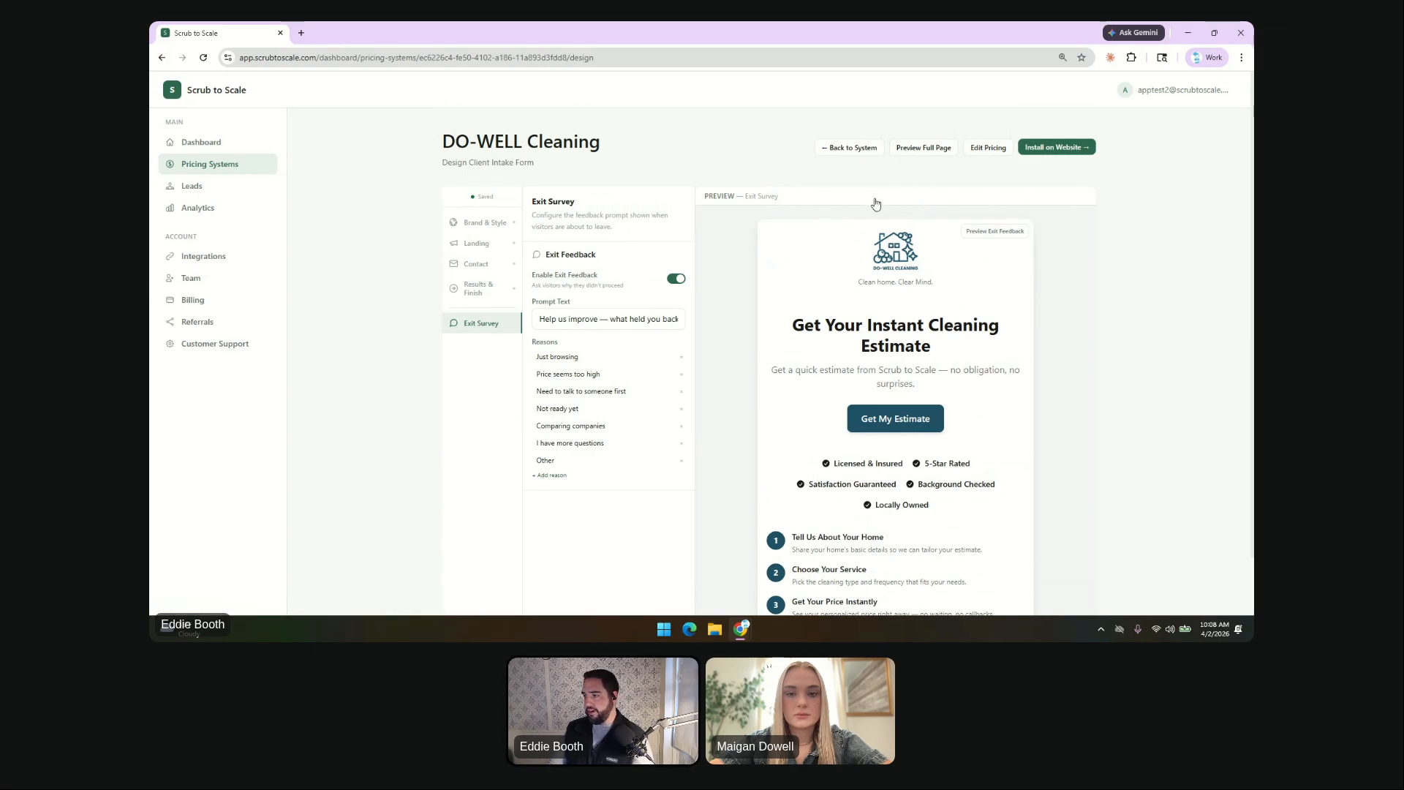
{"action": "scroll", "coordinate": [1039, 168], "scroll_direction": "down", "scroll_amount": 2}
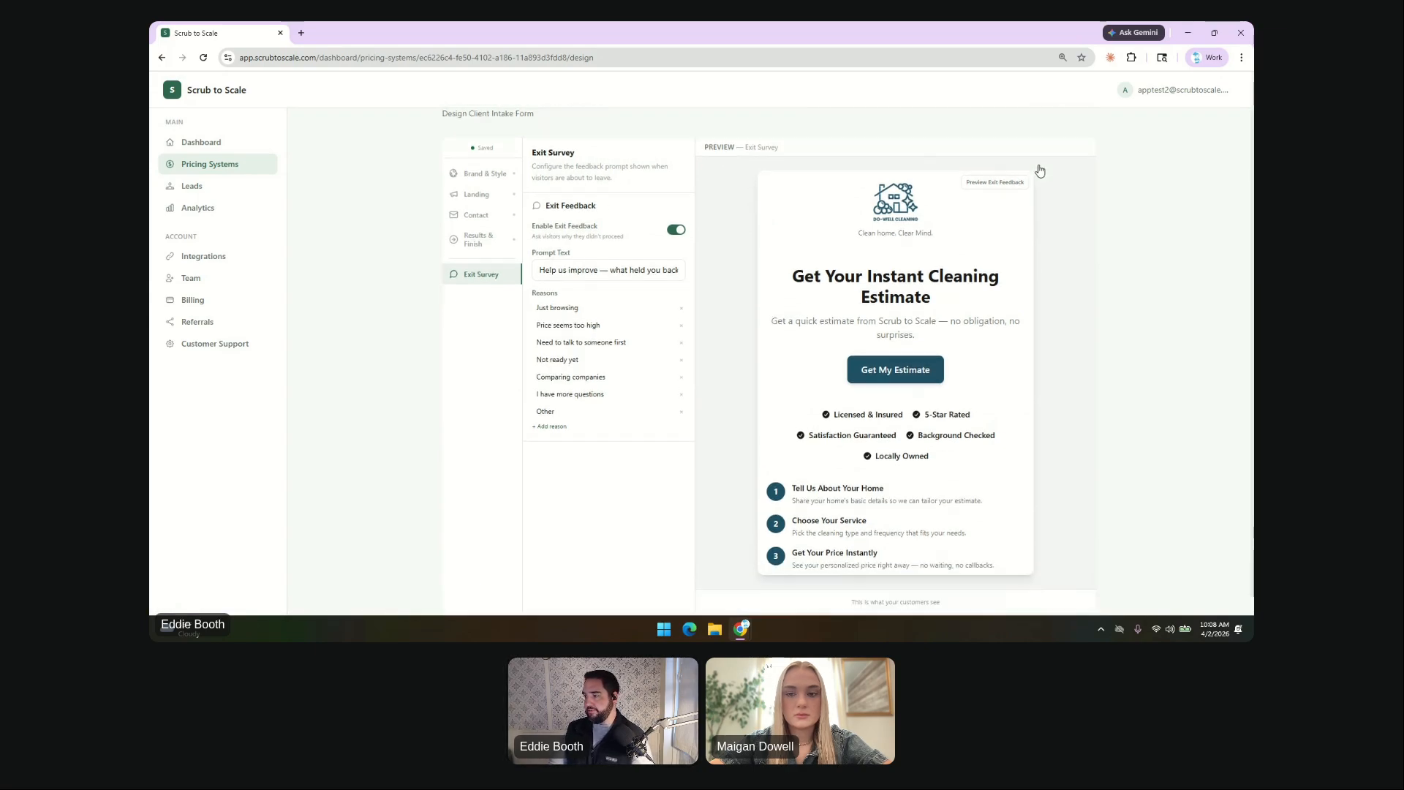
{"action": "scroll", "coordinate": [1040, 171], "scroll_direction": "up", "scroll_amount": 1}
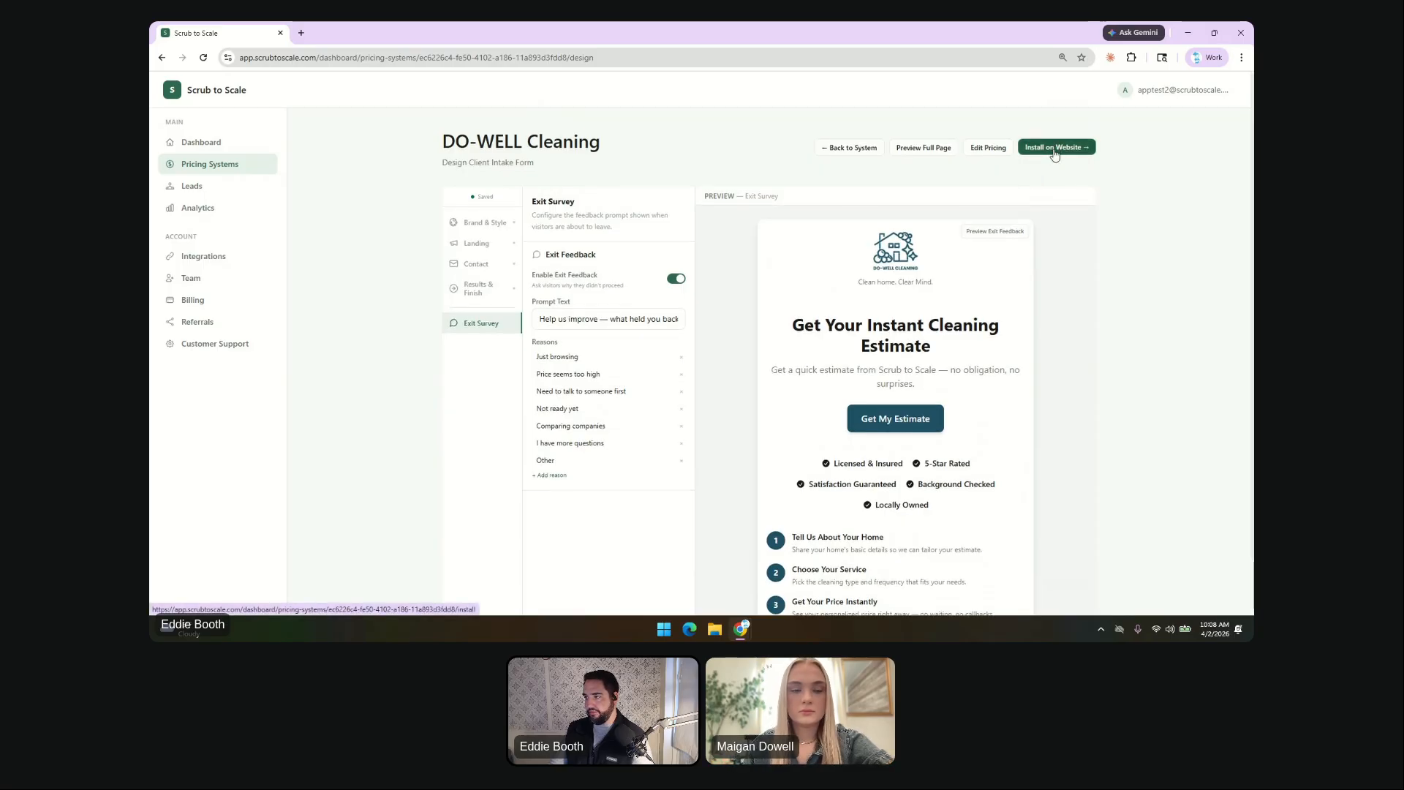
{"action": "left_click", "coordinate": [922, 149]}
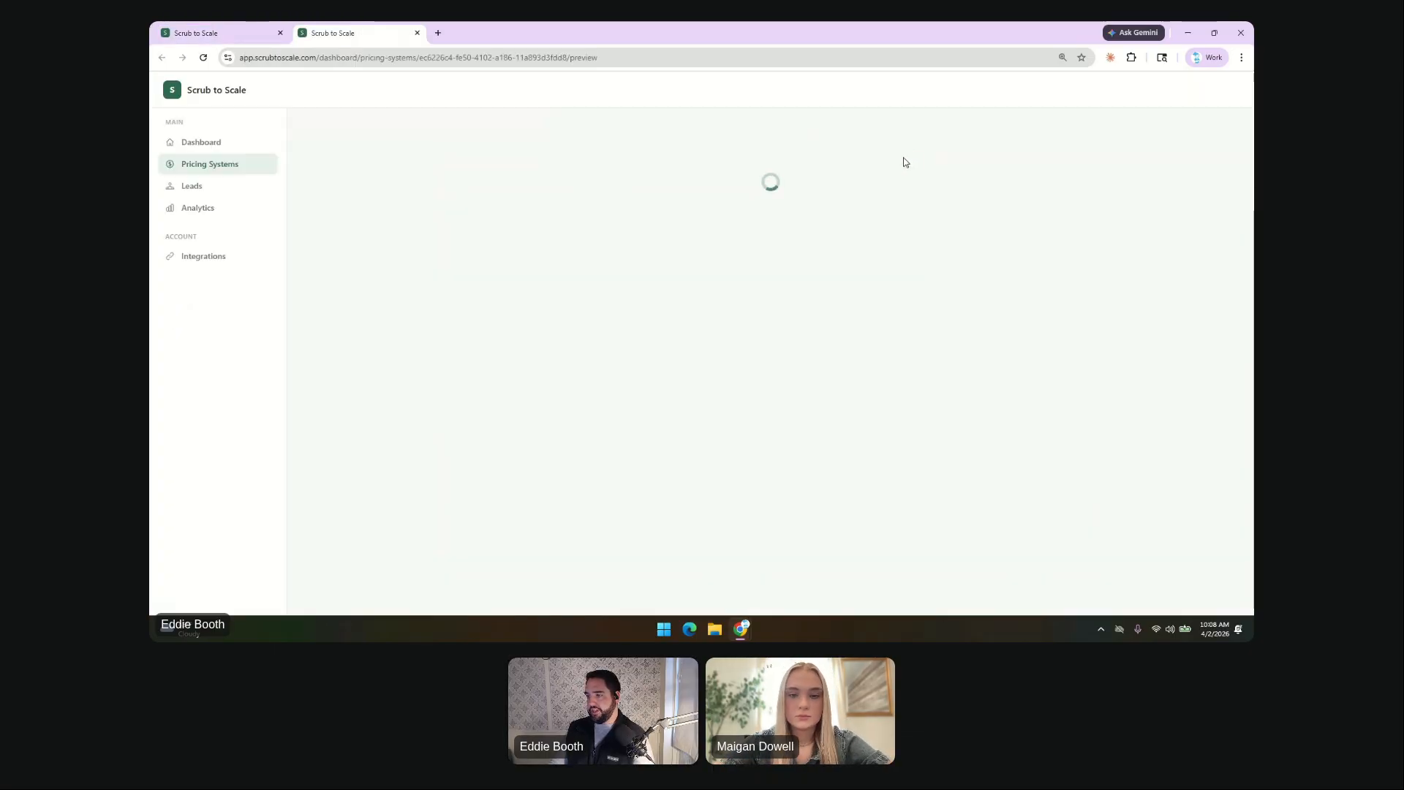
{"action": "scroll", "coordinate": [754, 268], "scroll_direction": "down", "scroll_amount": 1}
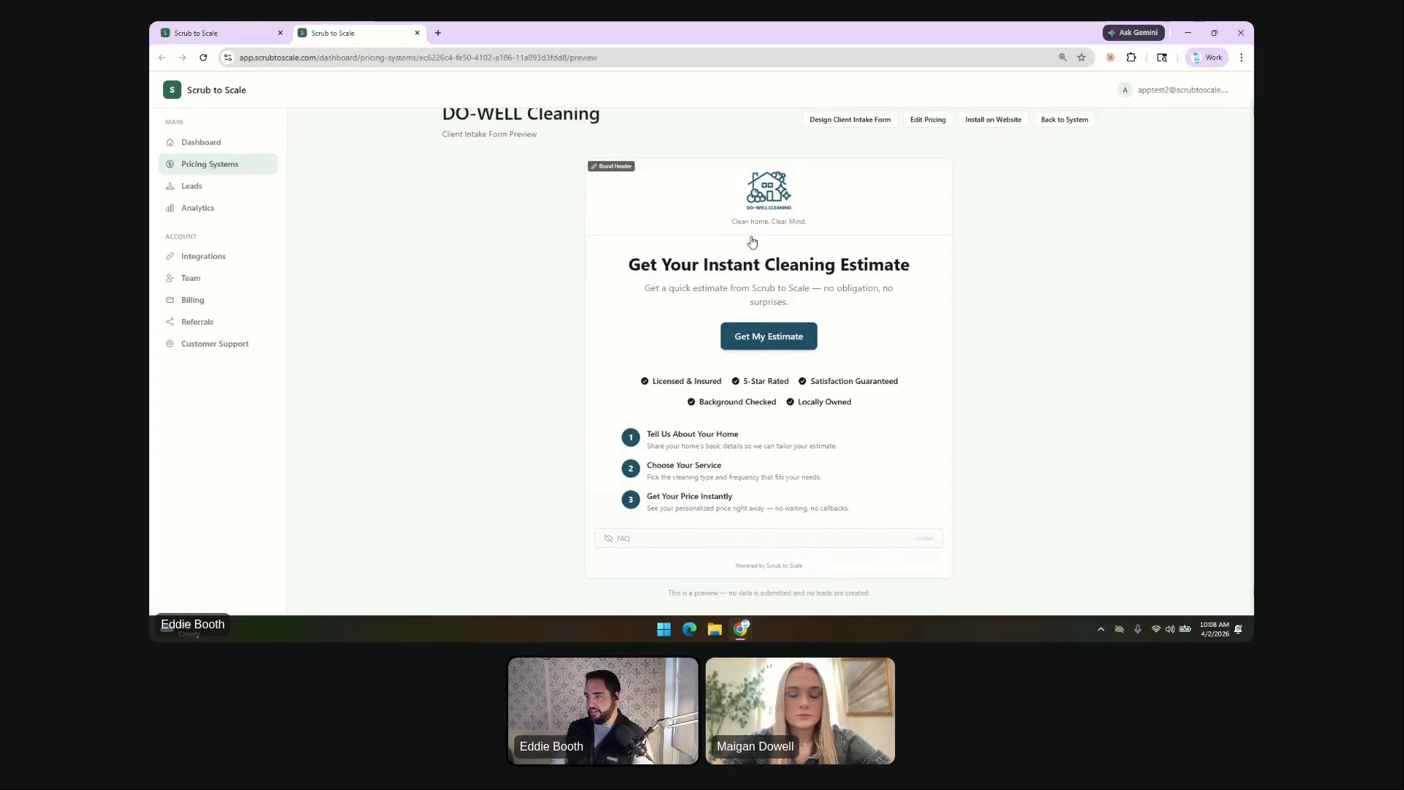
Start the estimate in the preview, choosing Standard Cleaning and the Every Other Week frequency.
{"action": "left_click", "coordinate": [763, 338]}
{"action": "left_click", "coordinate": [753, 335]}
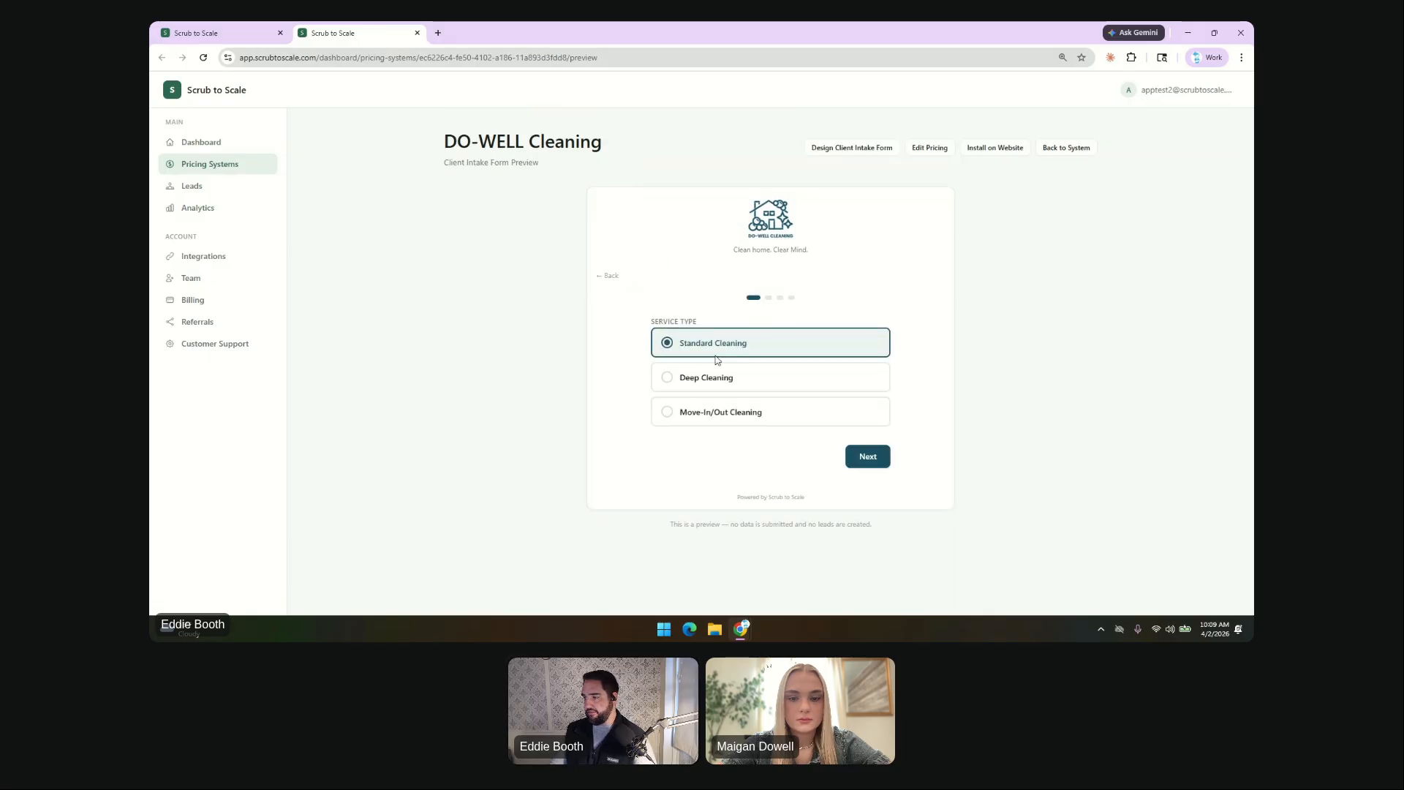
{"action": "left_click", "coordinate": [866, 457]}
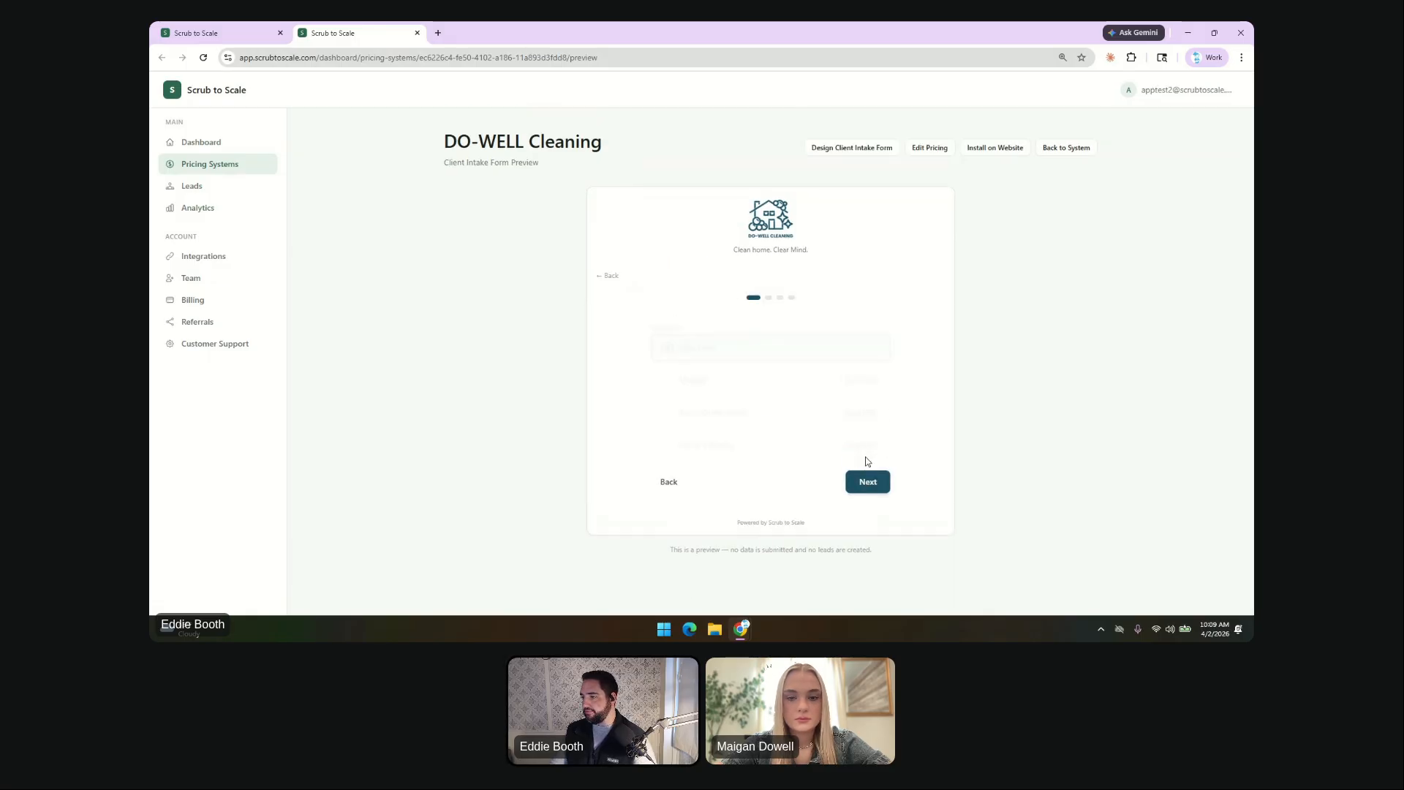
{"action": "left_click", "coordinate": [739, 406]}
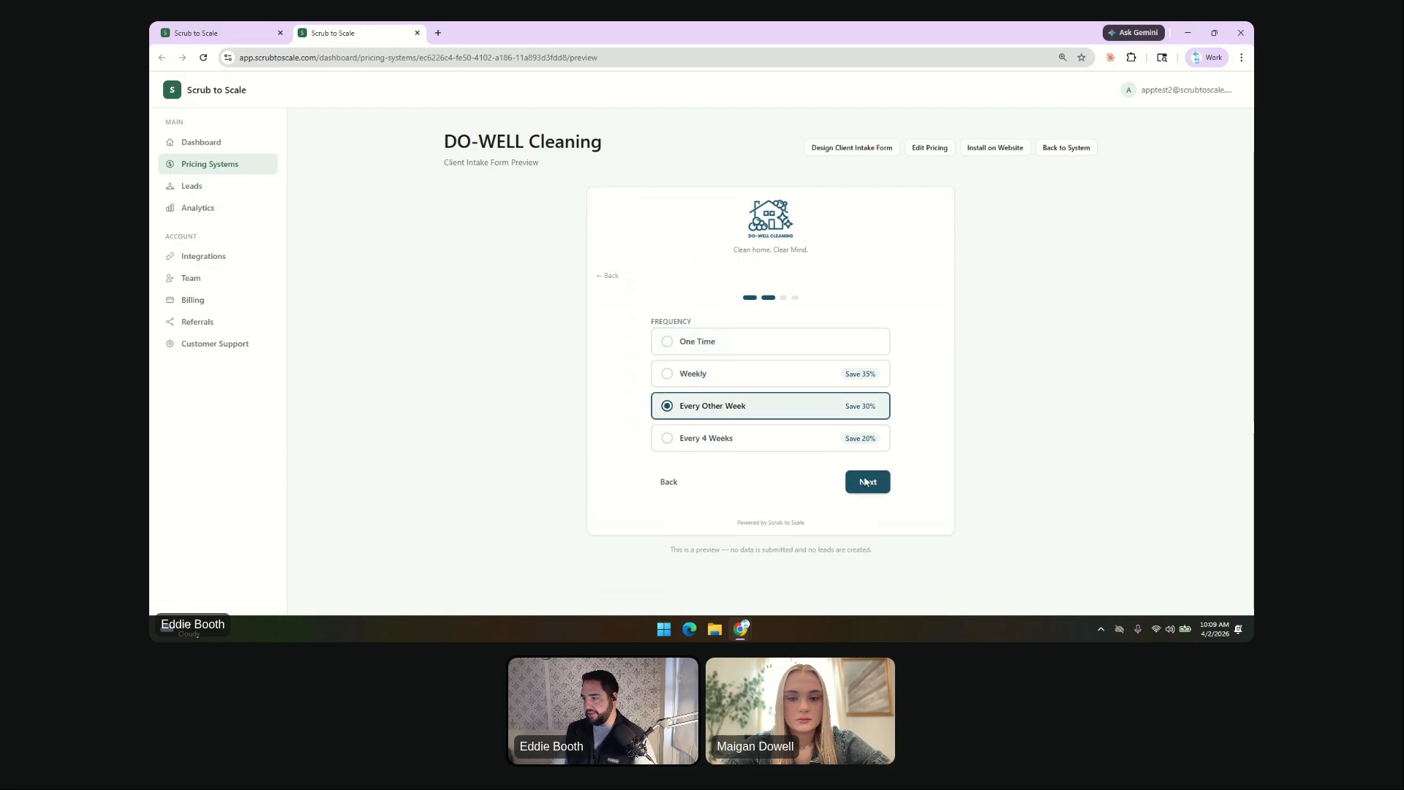
{"action": "left_click", "coordinate": [868, 482]}
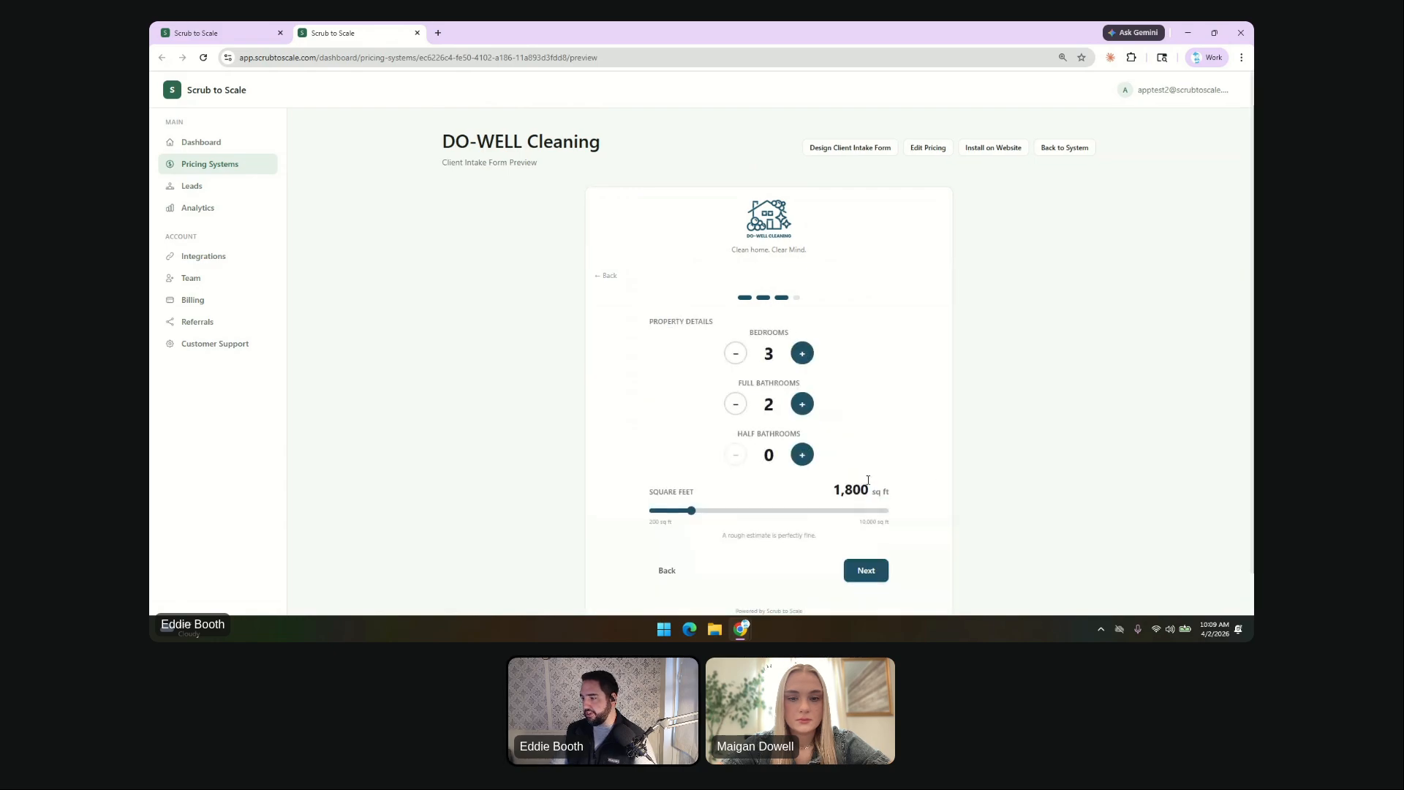
Set the property size to 2,350 sq ft and continue to the add-ons.
{"action": "scroll", "coordinate": [829, 353], "scroll_direction": "down", "scroll_amount": 1}
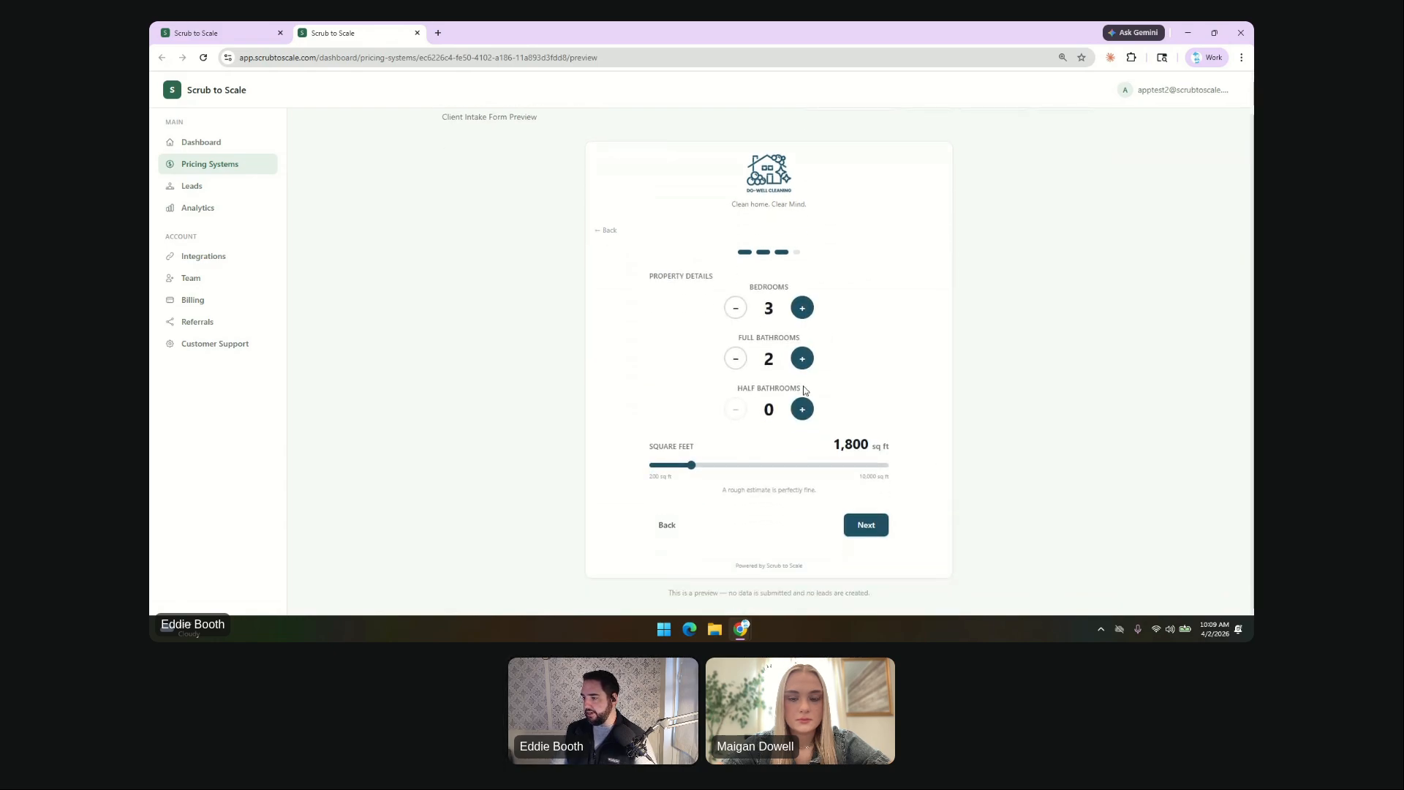
{"action": "left_click", "coordinate": [703, 466]}
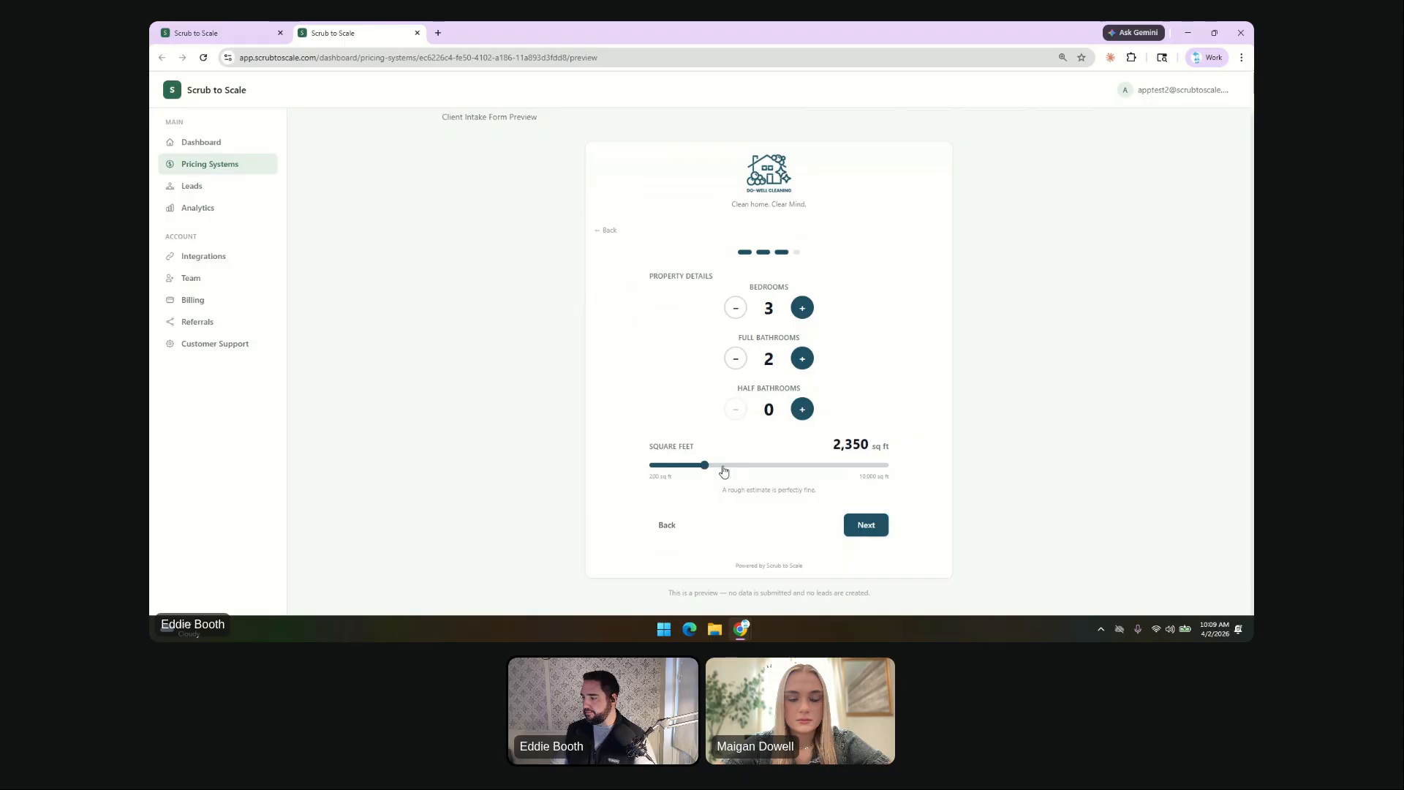
{"action": "left_click", "coordinate": [855, 526]}
Select the Pets and Inside Refrigerator add-ons and request the price.
{"action": "scroll", "coordinate": [824, 380], "scroll_direction": "down", "scroll_amount": 1}
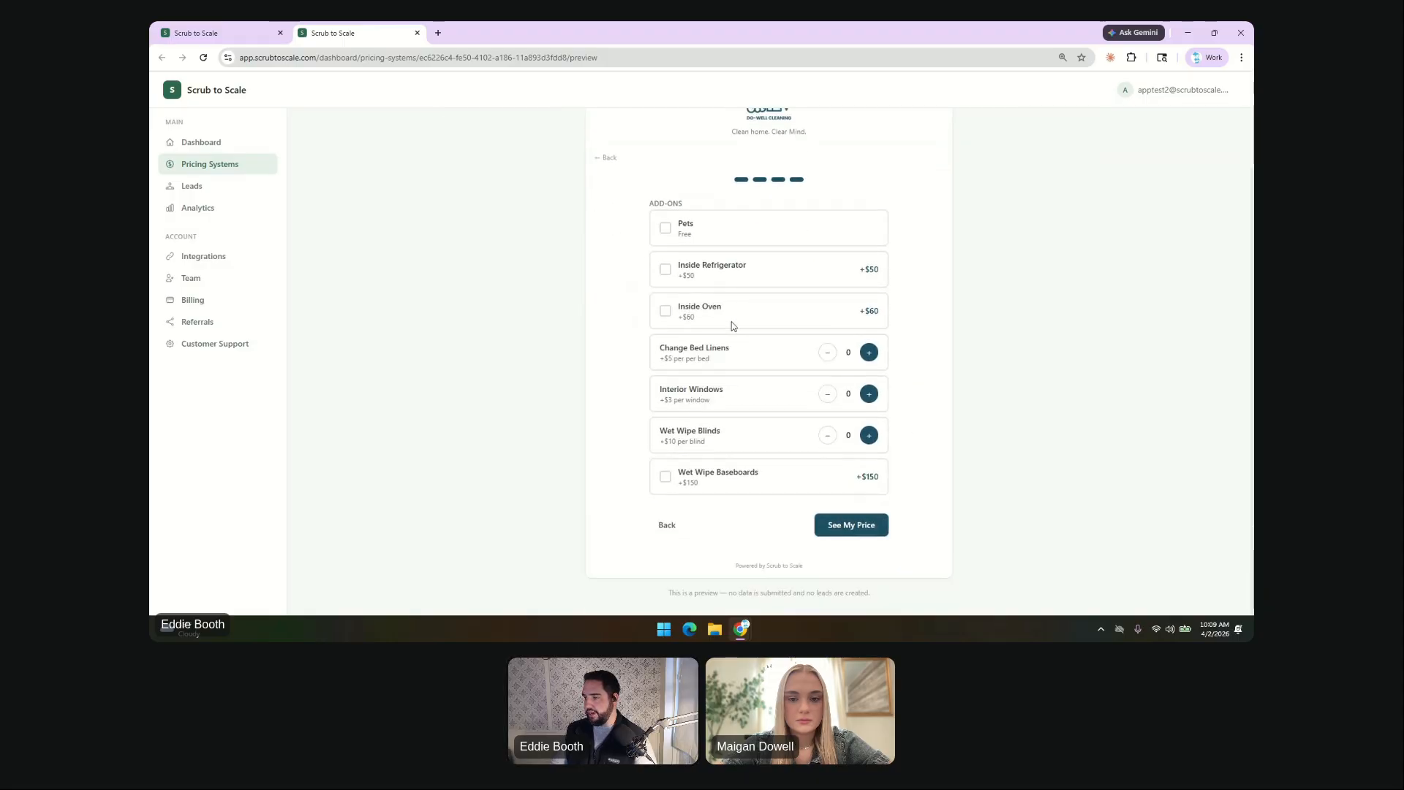
{"action": "left_click", "coordinate": [666, 228]}
{"action": "left_click", "coordinate": [664, 270]}
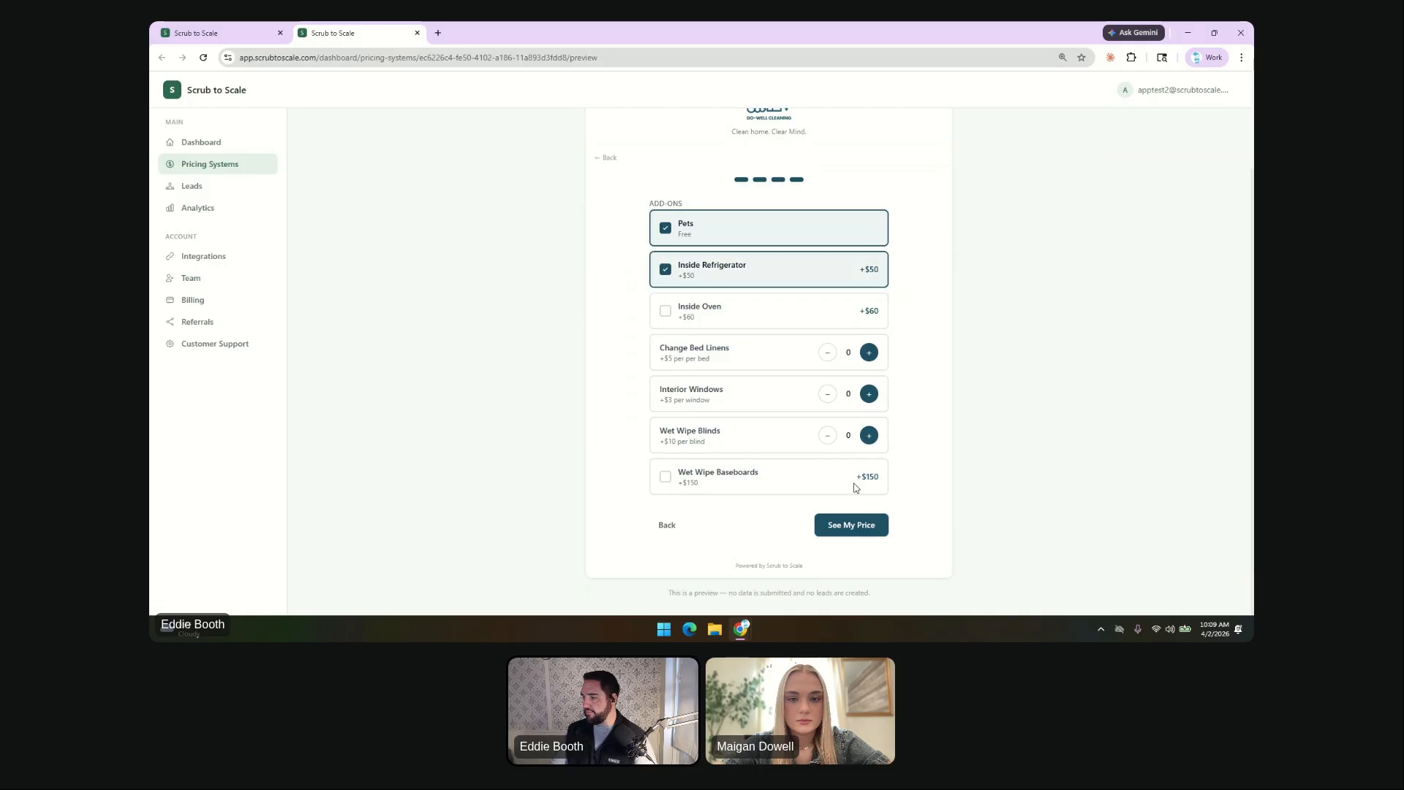
{"action": "scroll", "coordinate": [858, 524], "scroll_direction": "up", "scroll_amount": 1}
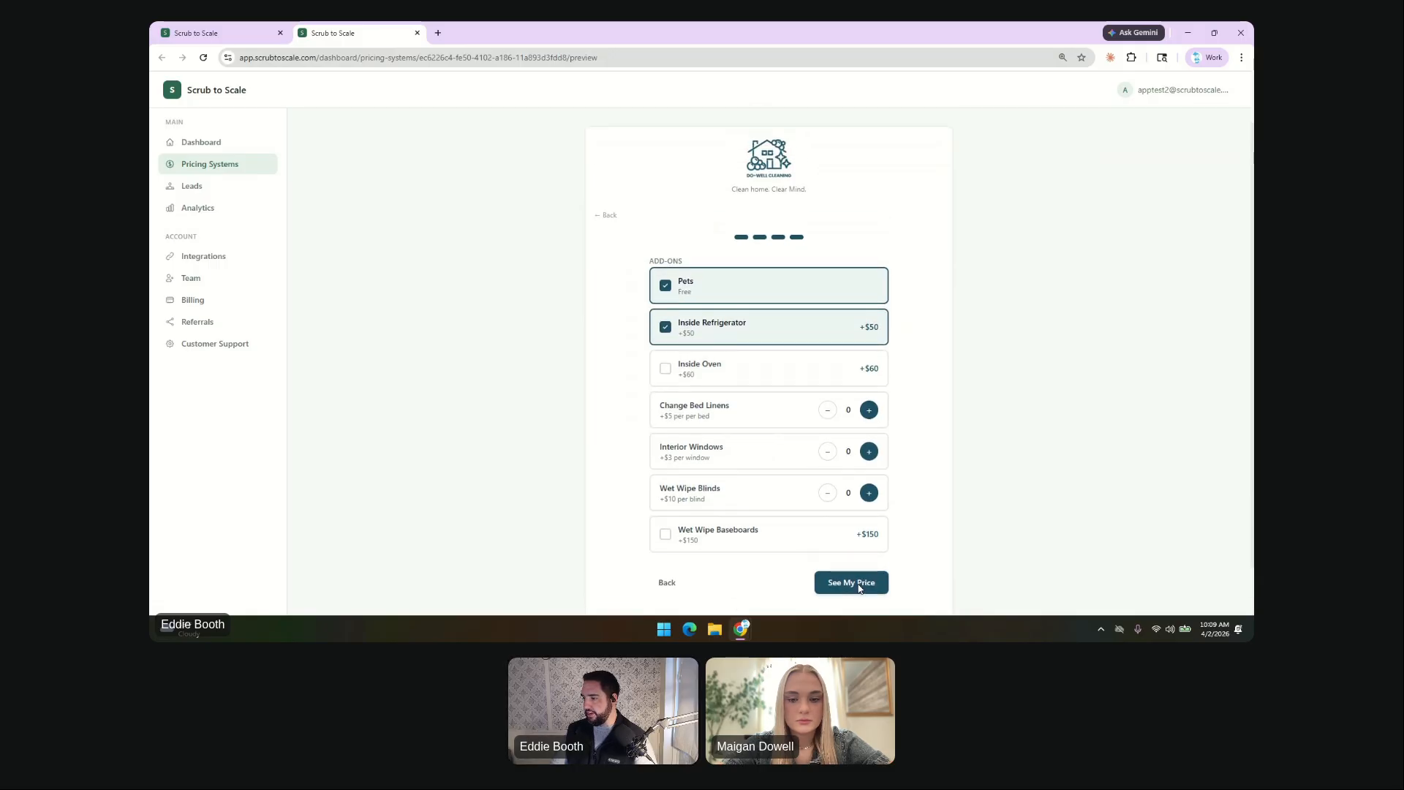
{"action": "left_click", "coordinate": [859, 583]}
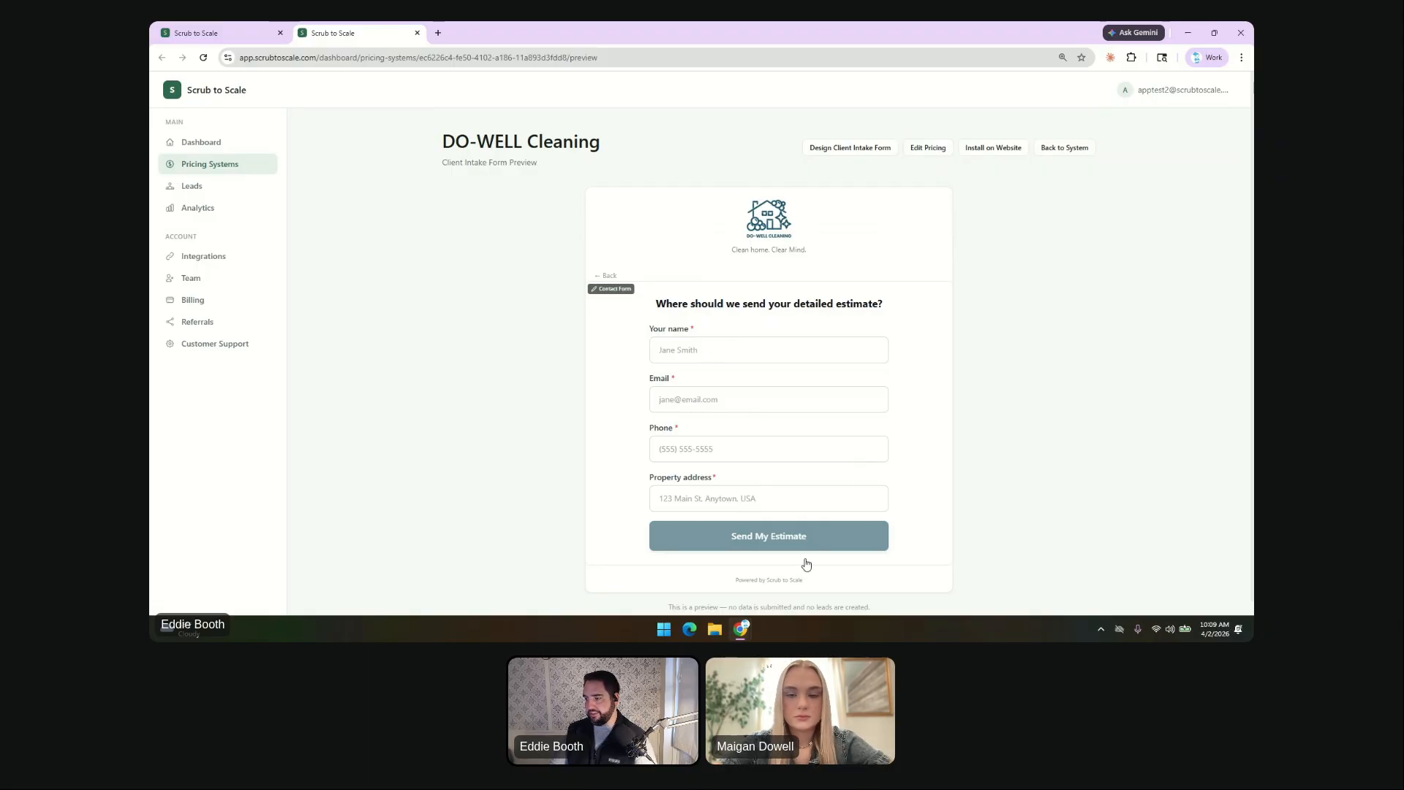
Fill in the contact form from a saved address entry, submit it, and review the estimate and special offer on the results page.
{"action": "left_click", "coordinate": [719, 346]}
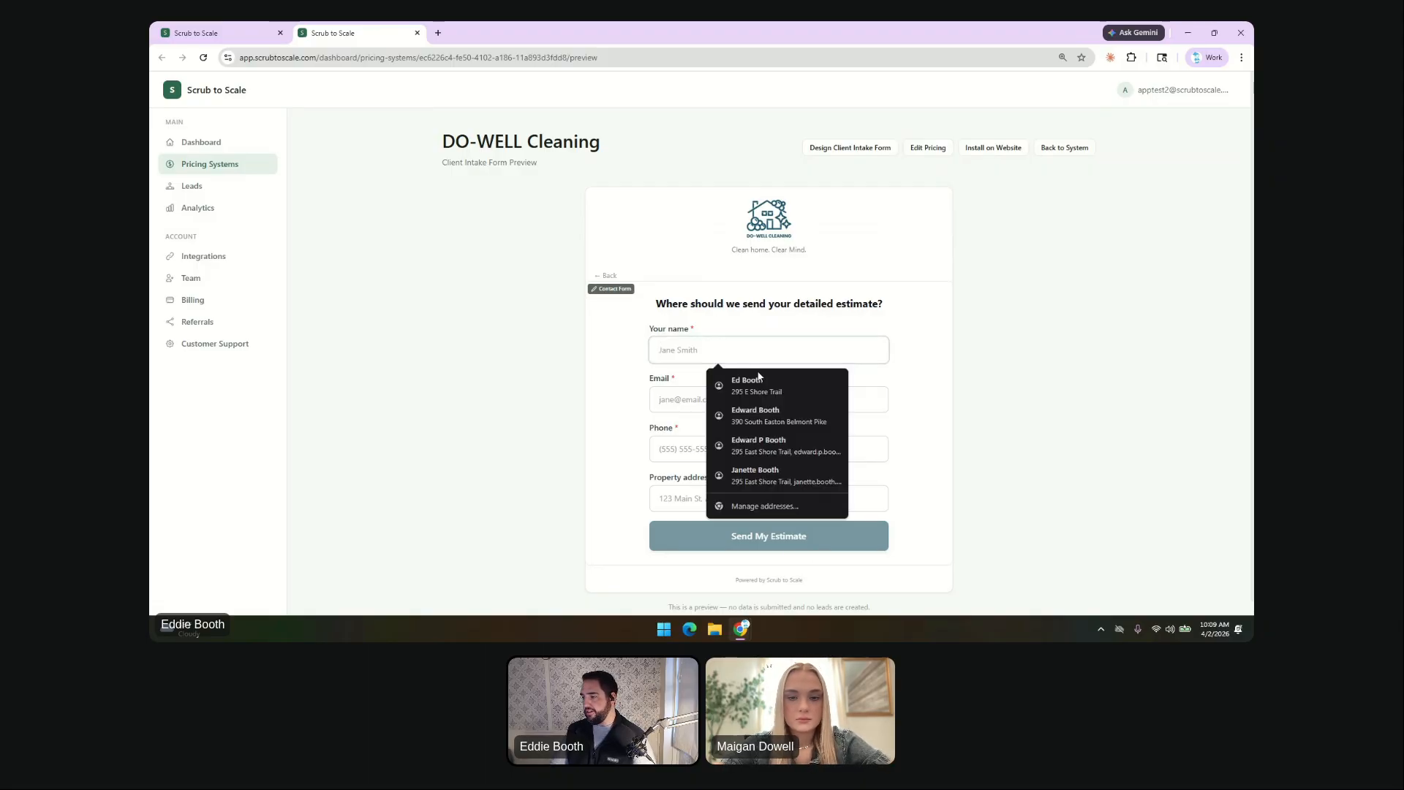
{"action": "left_click", "coordinate": [778, 417]}
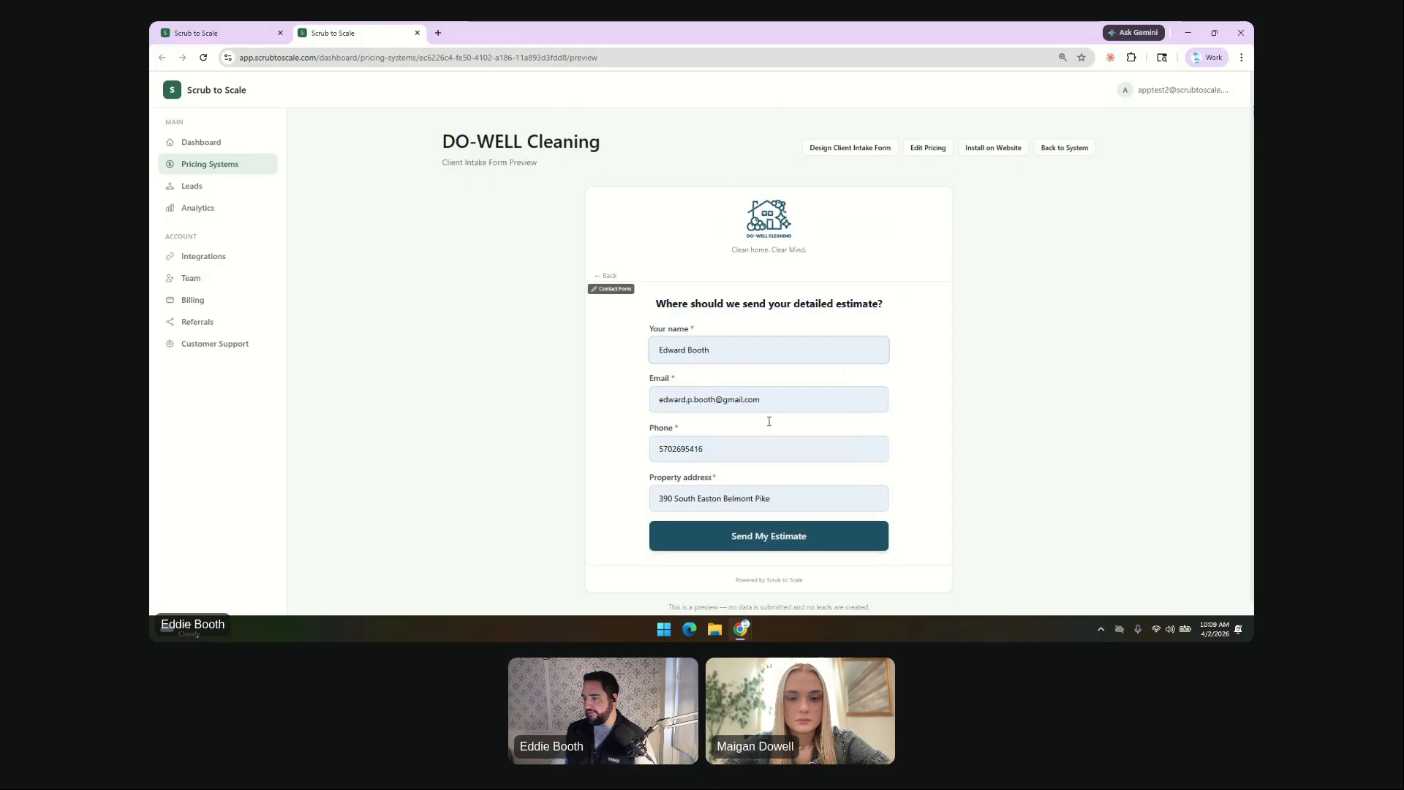
{"action": "left_click", "coordinate": [841, 536]}
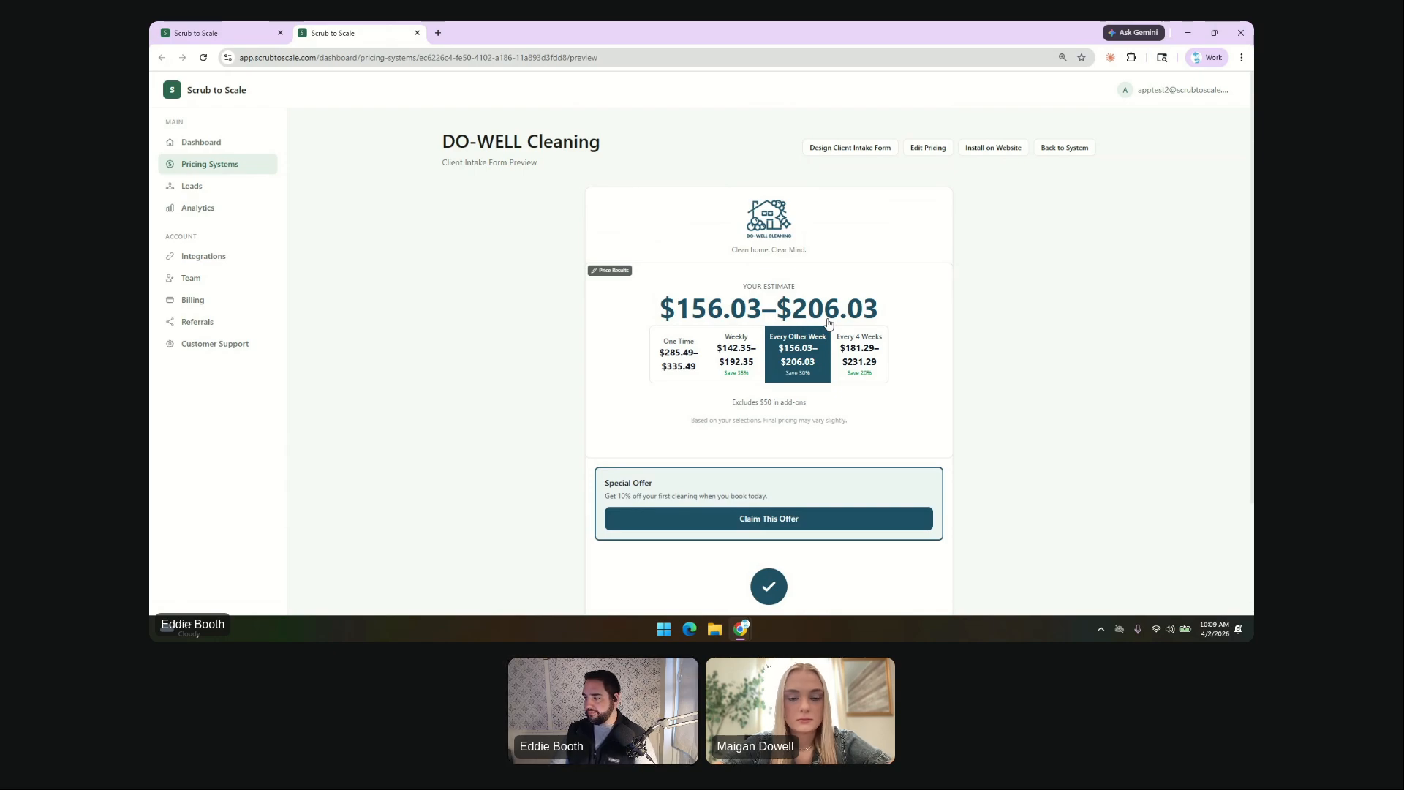
{"action": "scroll", "coordinate": [829, 325], "scroll_direction": "down", "scroll_amount": 2}
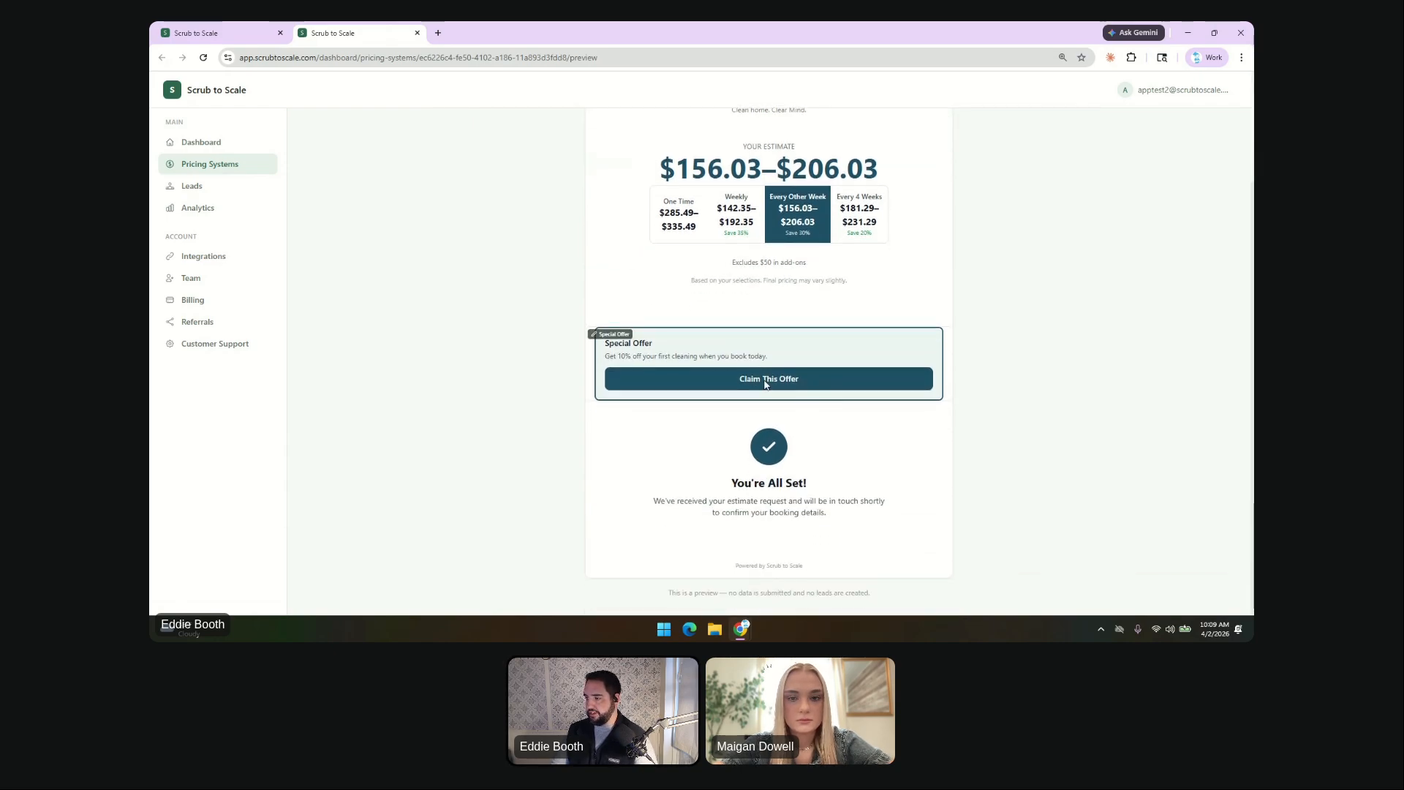
{"action": "scroll", "coordinate": [774, 438], "scroll_direction": "up", "scroll_amount": 2}
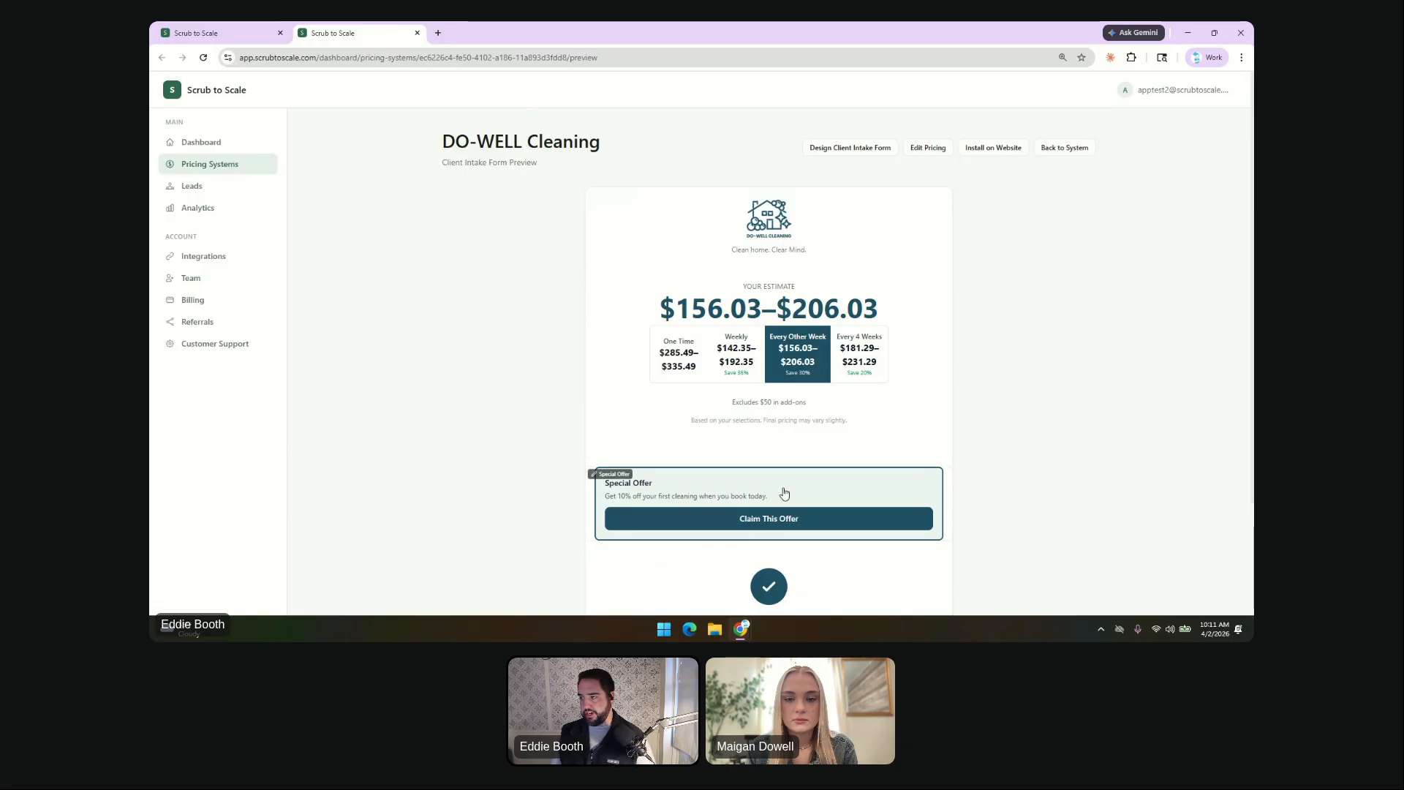
Open the website installation page for the DO-WELL Cleaning system and copy its direct share link.
{"action": "left_click", "coordinate": [998, 152]}
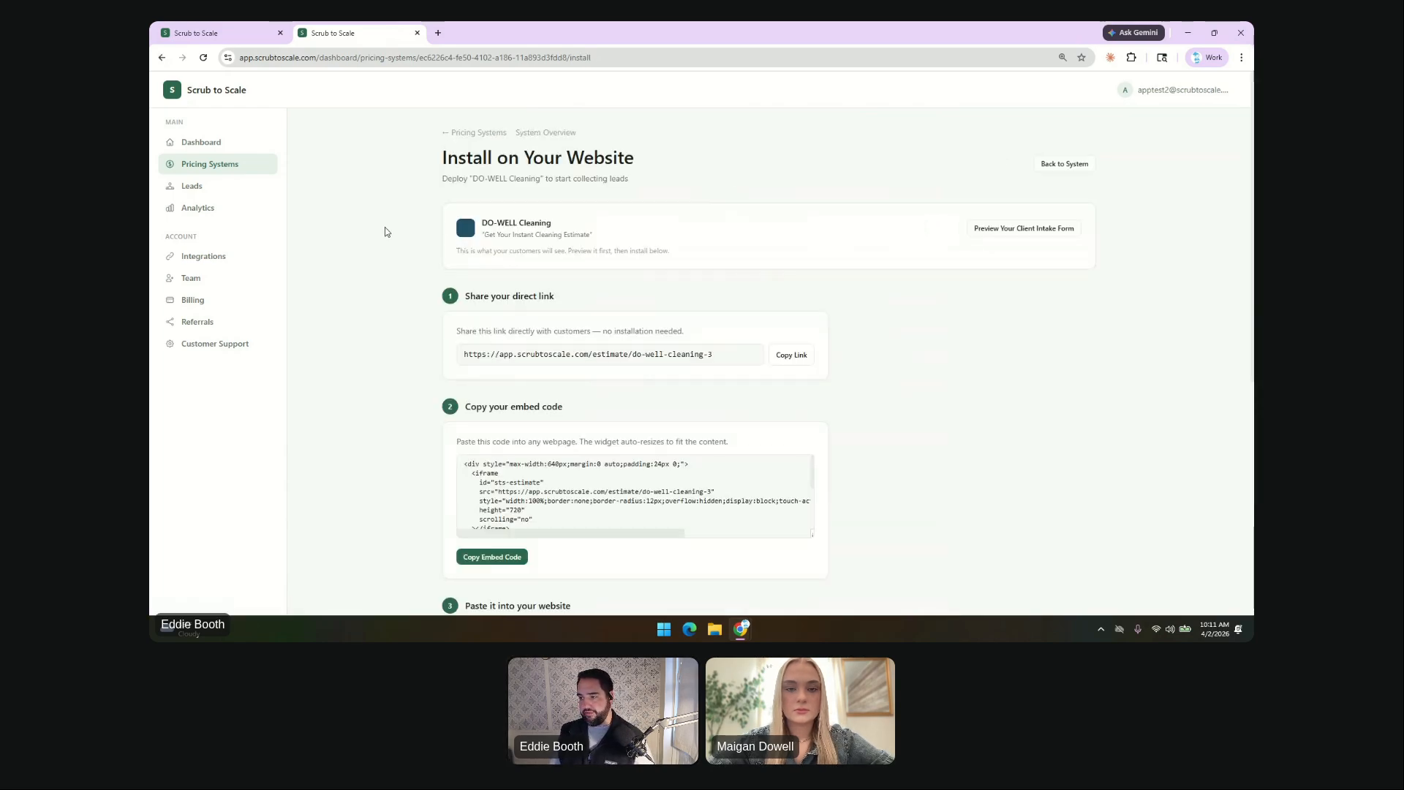
{"action": "scroll", "coordinate": [385, 226], "scroll_direction": "down", "scroll_amount": 3}
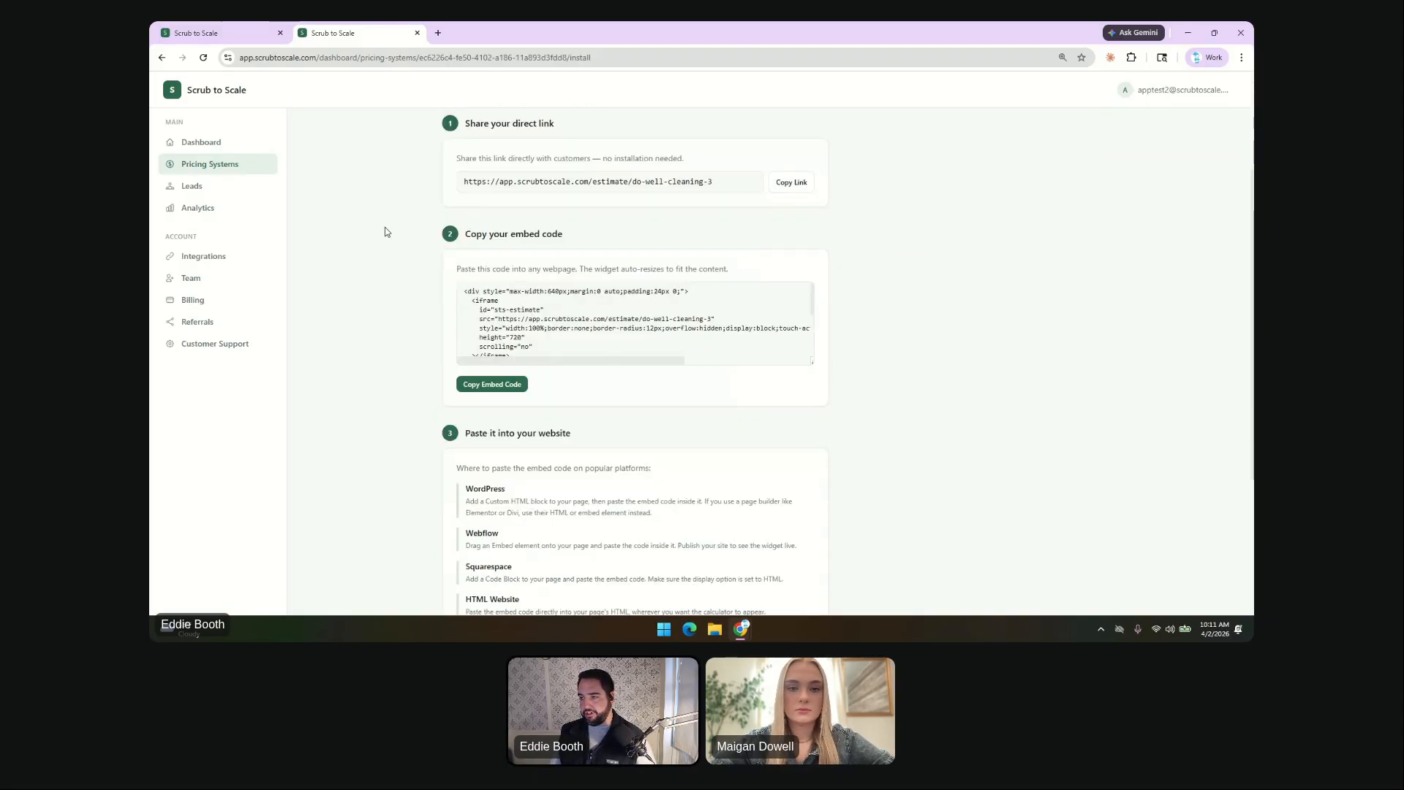
{"action": "scroll", "coordinate": [385, 226], "scroll_direction": "up", "scroll_amount": 2}
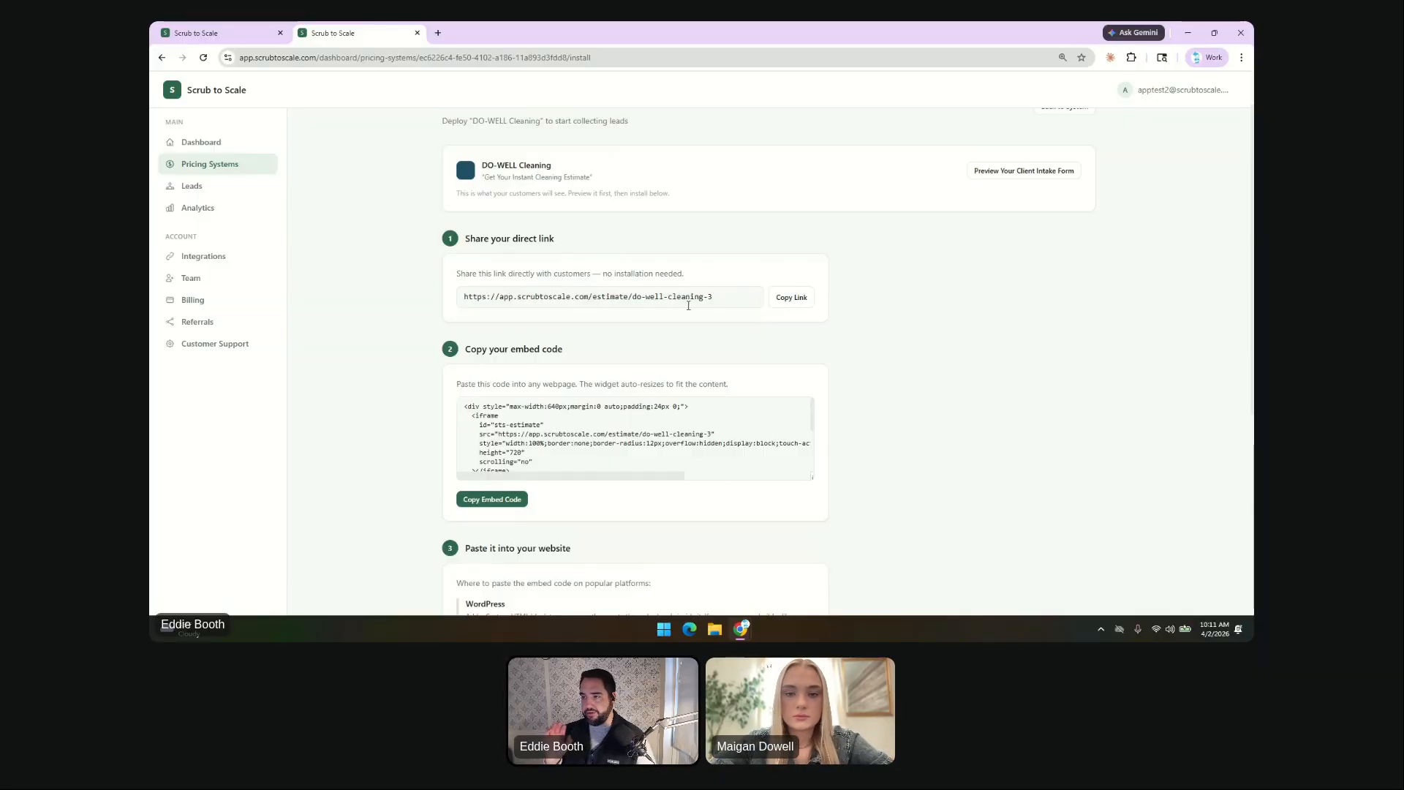
{"action": "left_click", "coordinate": [791, 297]}
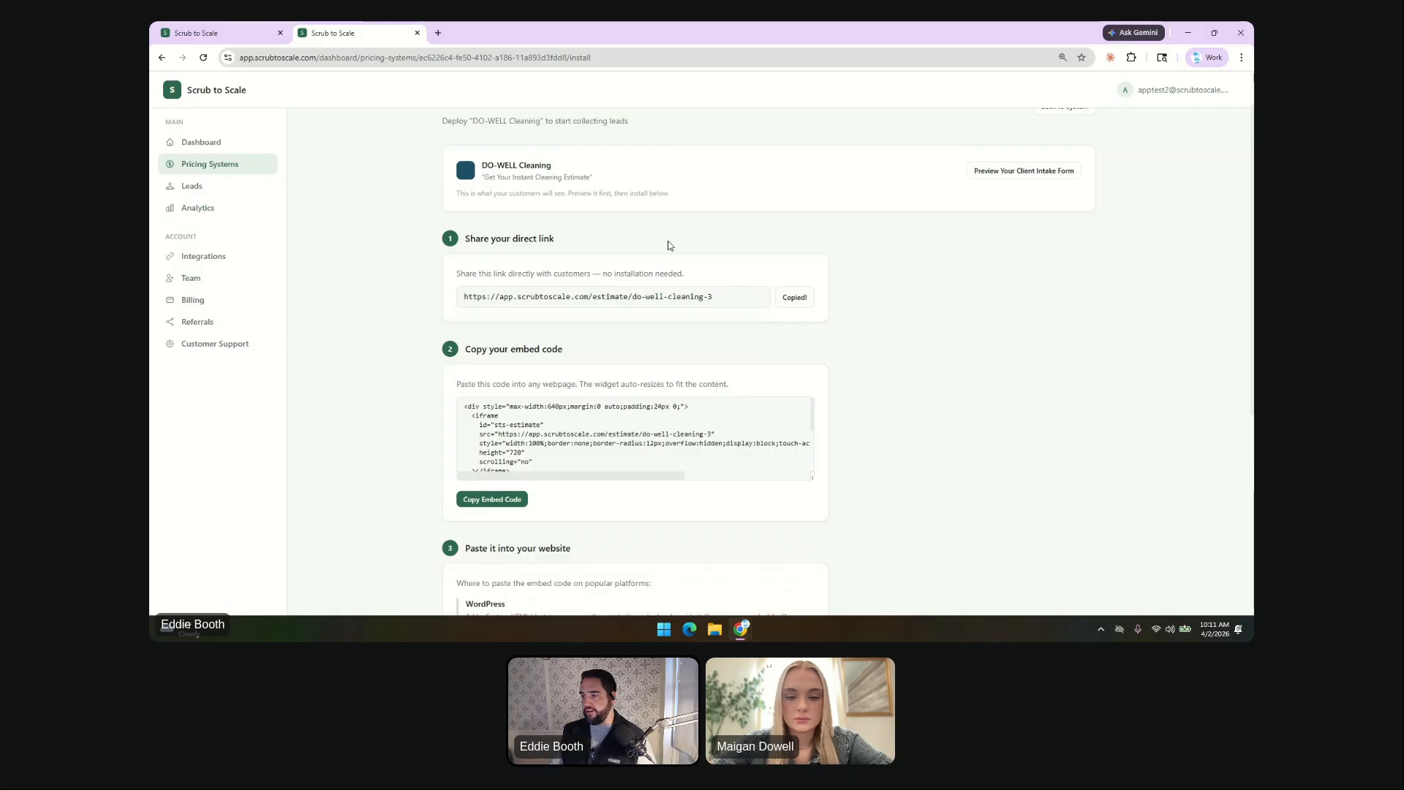
Open the copied estimate link in a new browser tab and start the live form.
{"action": "left_click", "coordinate": [438, 32]}
{"action": "key", "text": "ctrl+v"}
{"action": "key", "text": "Return"}
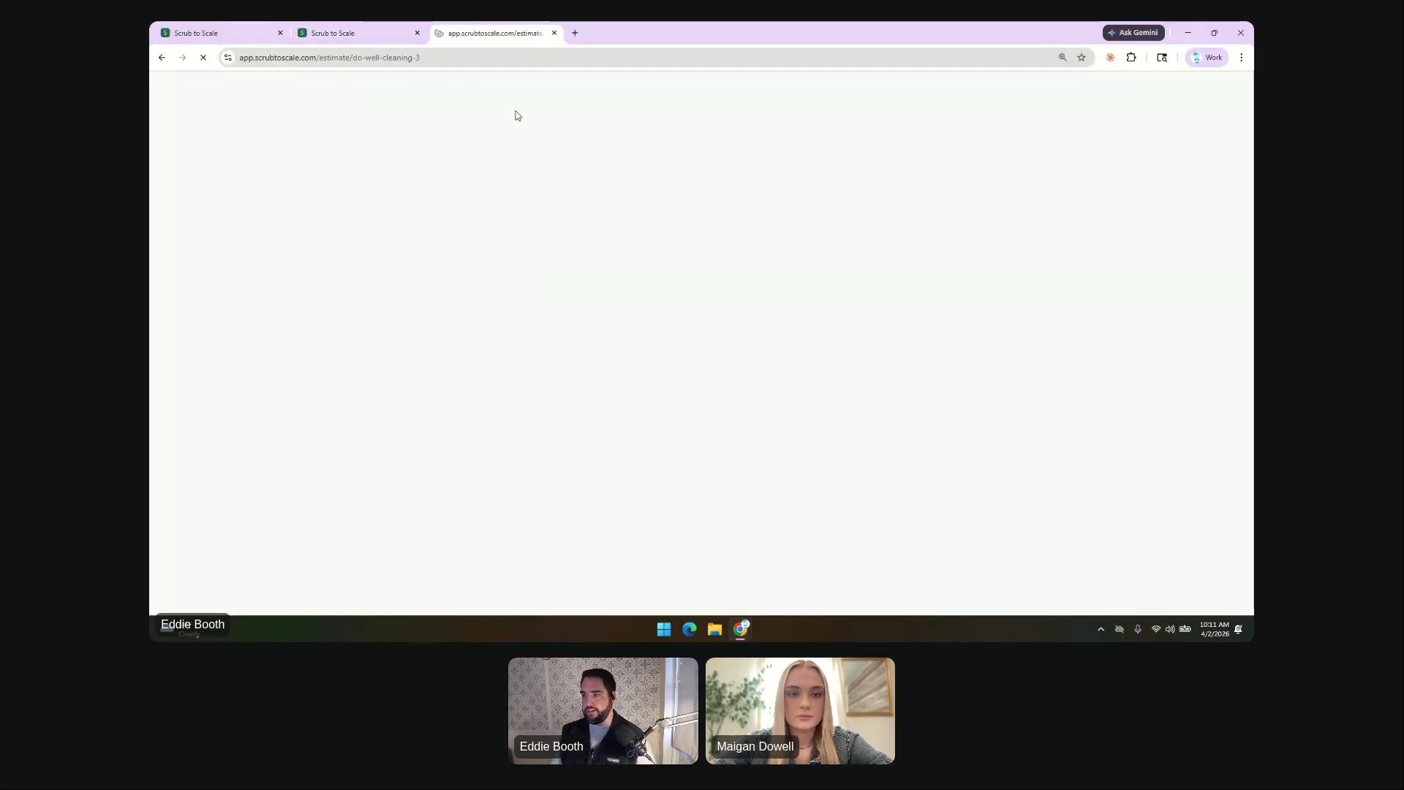
{"action": "left_click", "coordinate": [729, 275]}
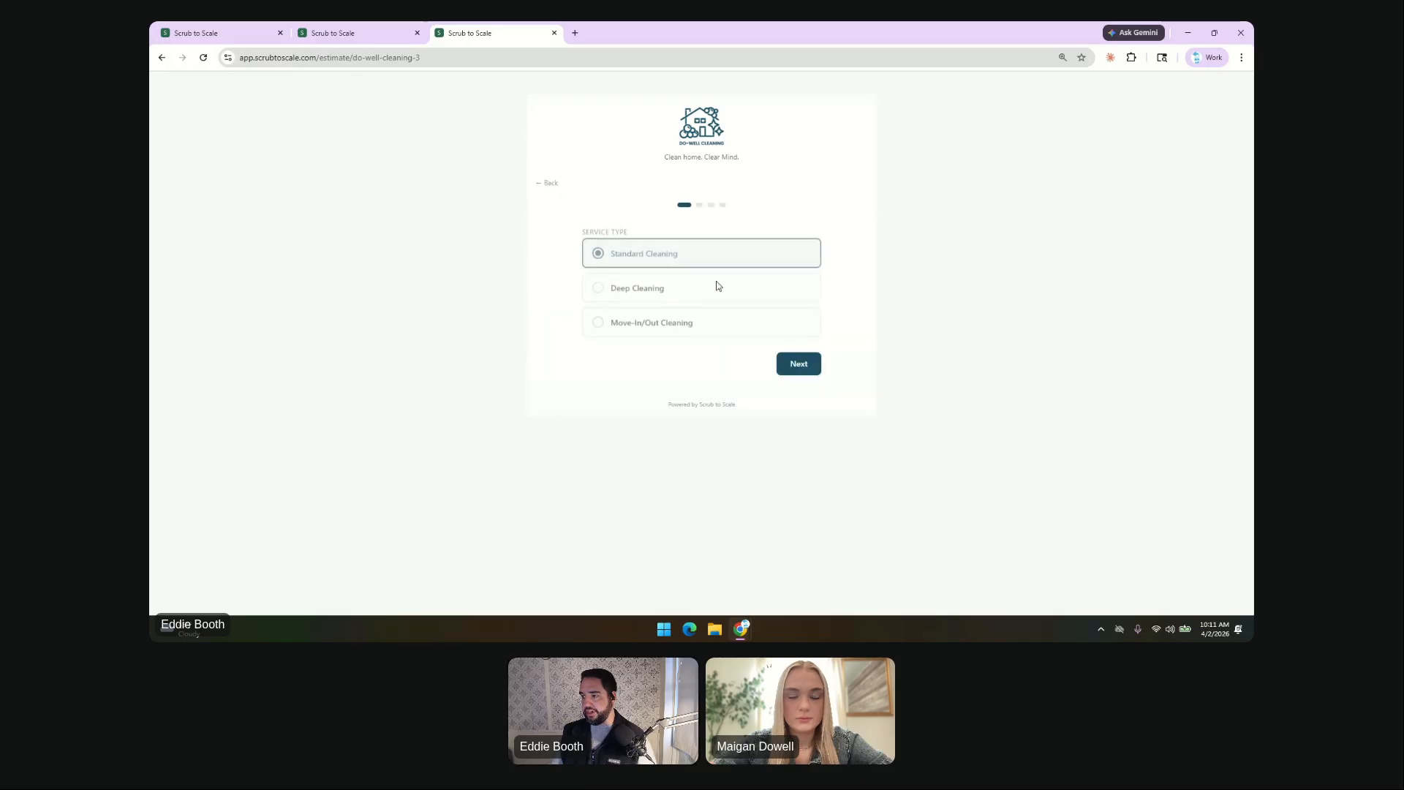
Return to the installation page and review the embed code through to its end.
{"action": "left_click", "coordinate": [387, 32]}
{"action": "scroll", "coordinate": [579, 330], "scroll_direction": "down", "scroll_amount": 1}
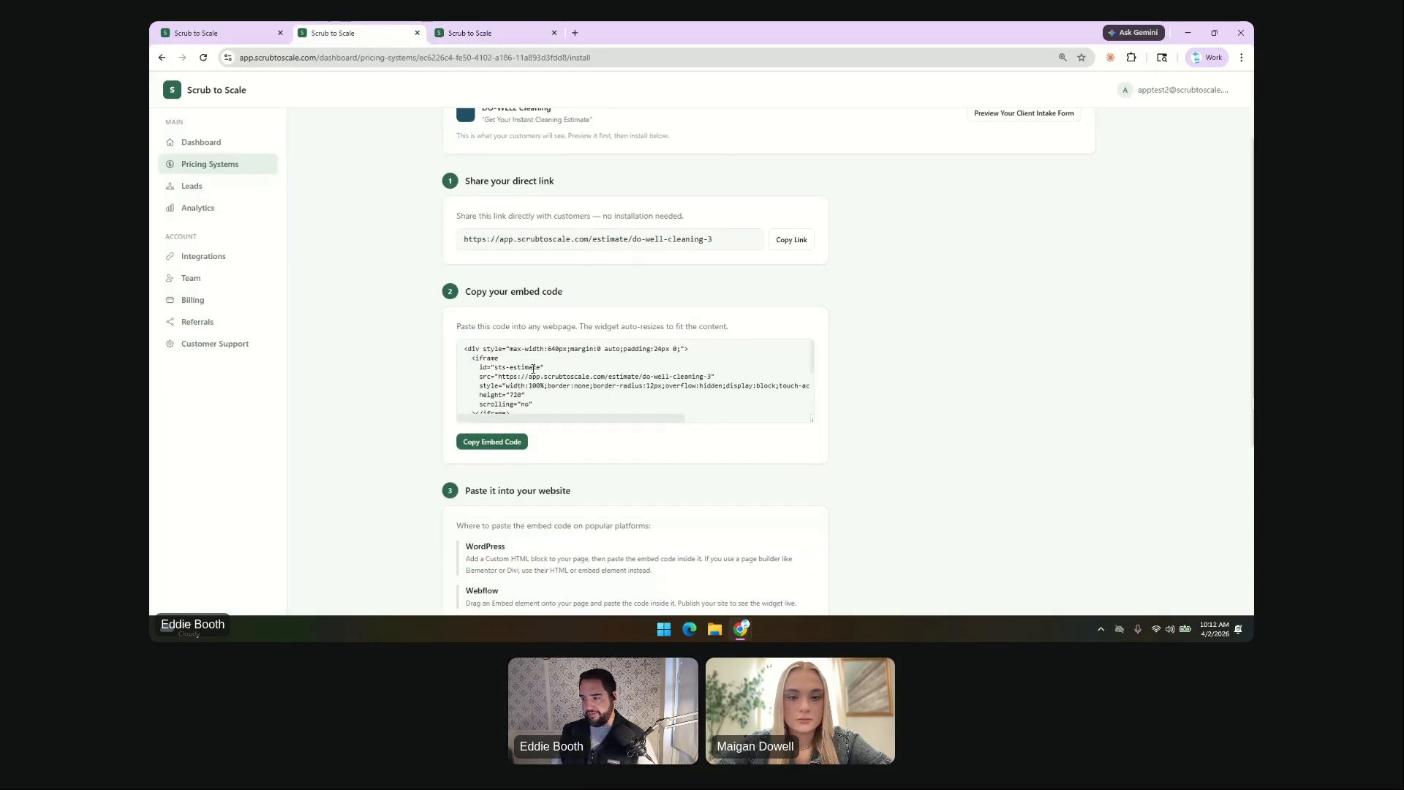
{"action": "scroll", "coordinate": [535, 367], "scroll_direction": "down", "scroll_amount": 2}
{"action": "scroll", "coordinate": [536, 364], "scroll_direction": "down", "scroll_amount": 1}
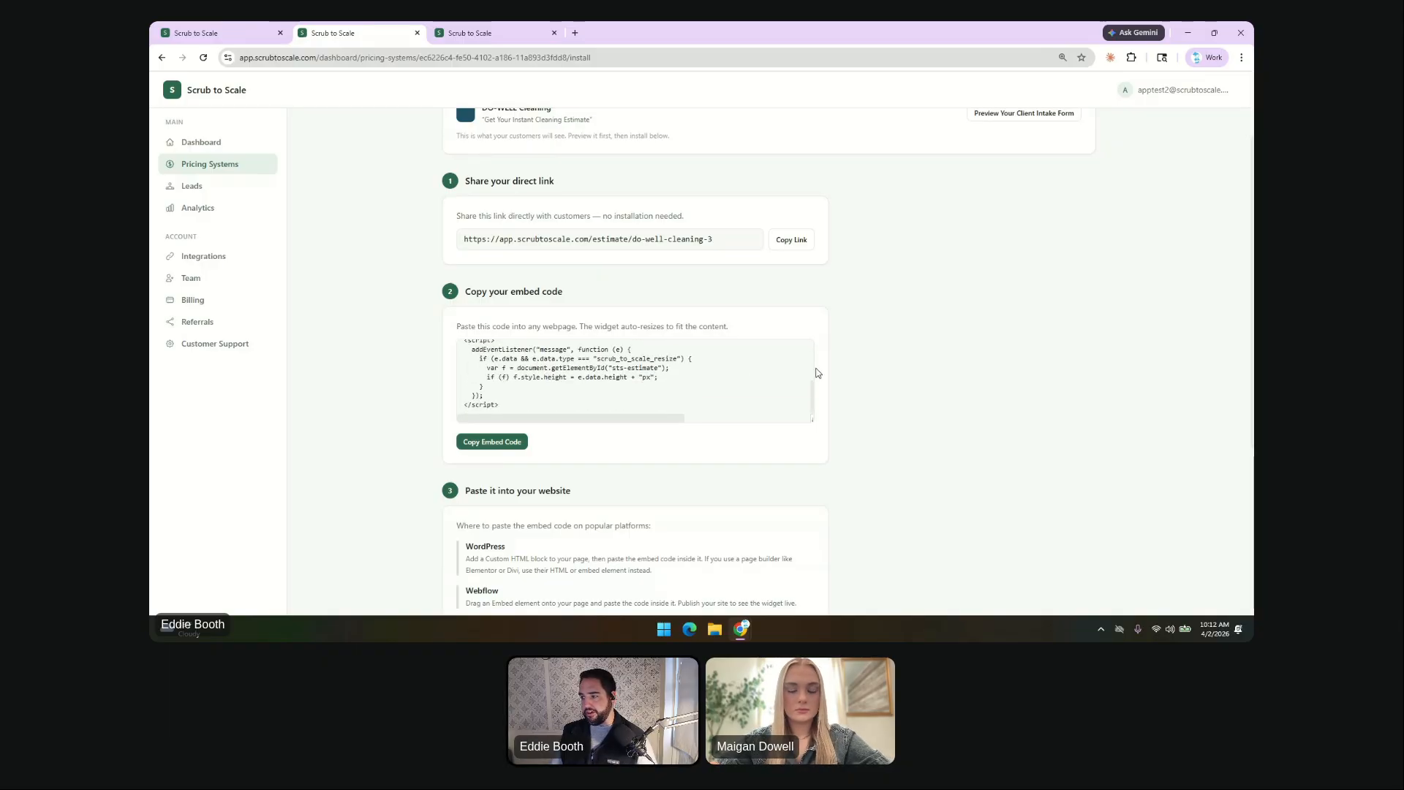
{"action": "scroll", "coordinate": [841, 356], "scroll_direction": "down", "scroll_amount": 3}
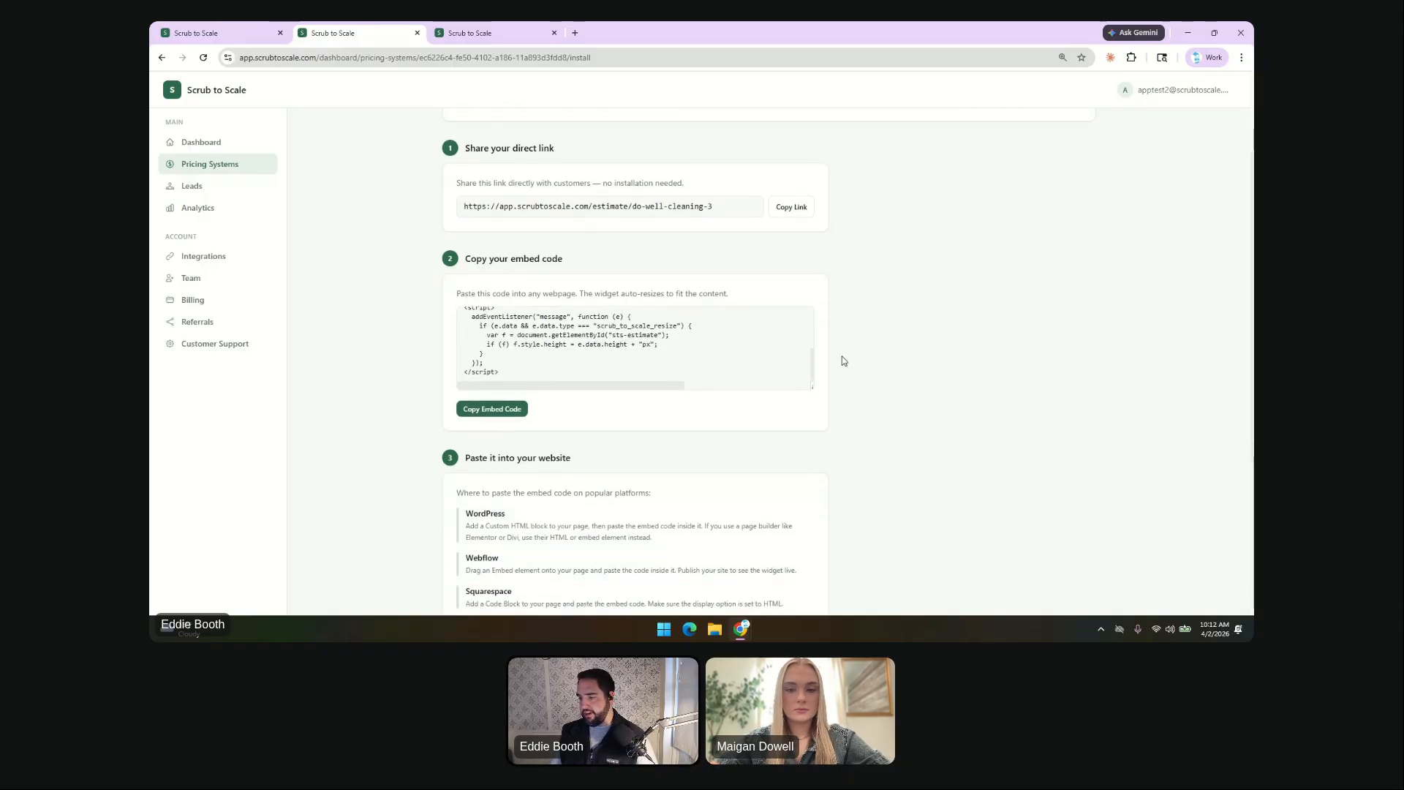
Open squeakyfeeky.ie in a new browser tab and find the embedded quote form in its Request a Free Quote section.
{"action": "left_click", "coordinate": [576, 33]}
{"action": "type", "text": "sq"}
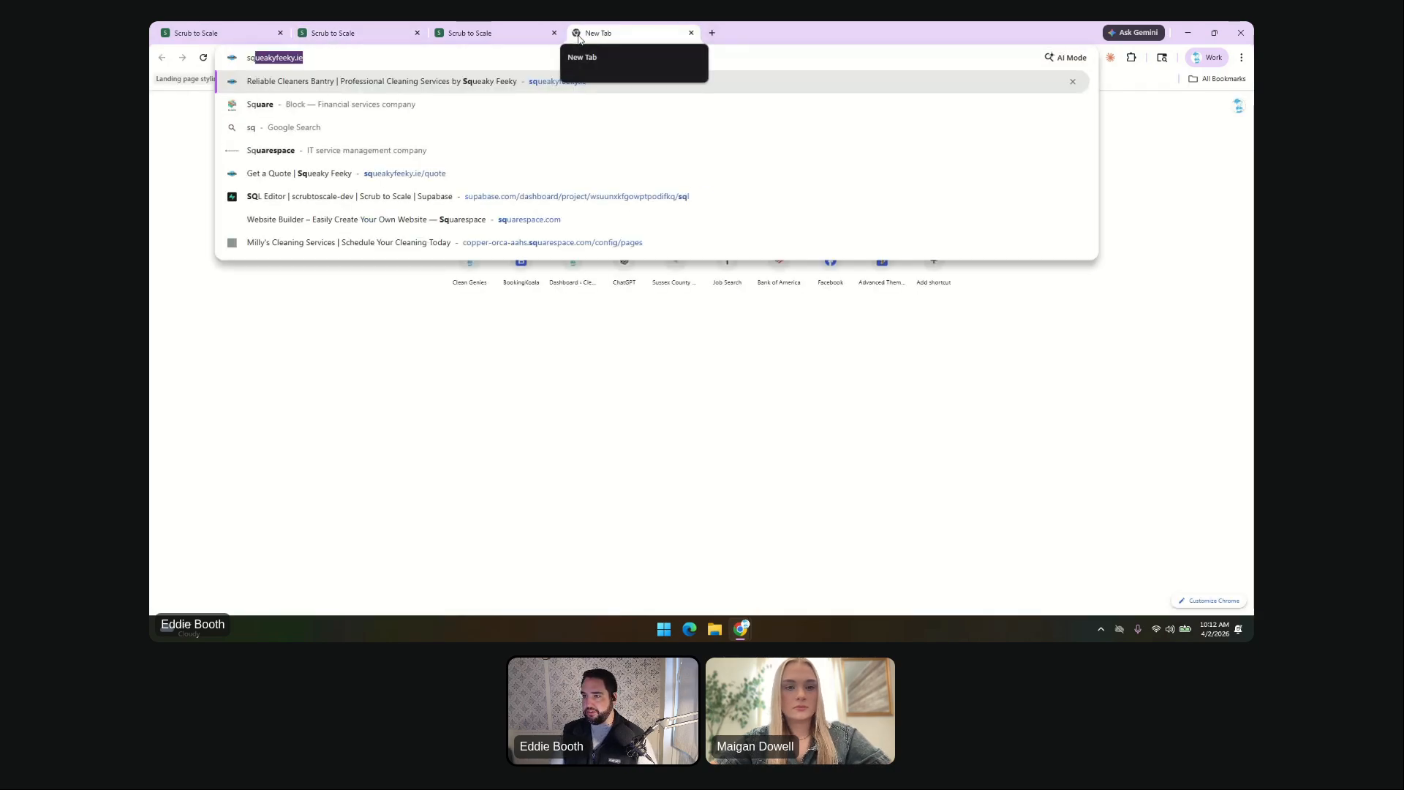
{"action": "key", "text": "Return"}
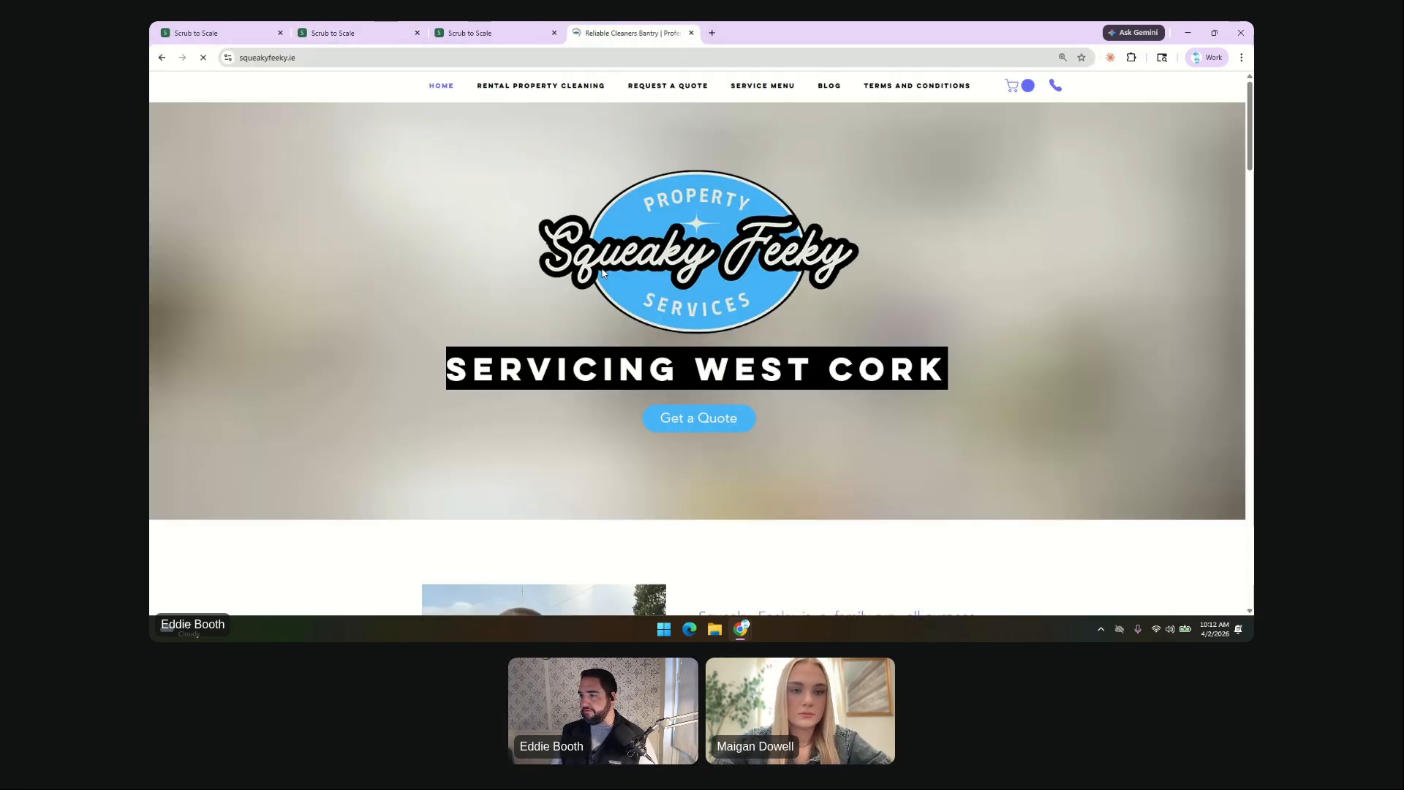
{"action": "scroll", "coordinate": [686, 313], "scroll_direction": "down", "scroll_amount": 10}
{"action": "scroll", "coordinate": [686, 312], "scroll_direction": "down", "scroll_amount": 10}
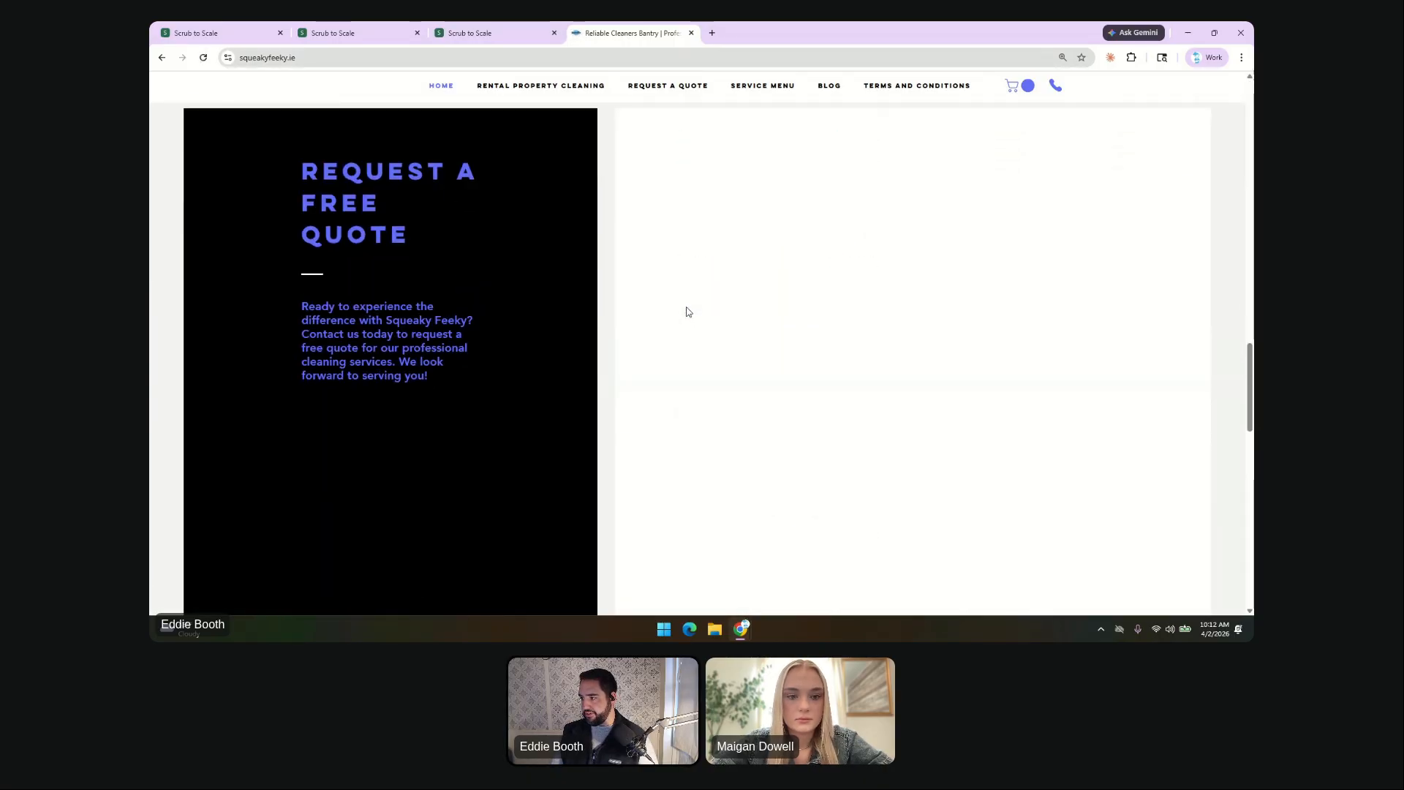
{"action": "scroll", "coordinate": [685, 312], "scroll_direction": "down", "scroll_amount": 4}
{"action": "scroll", "coordinate": [686, 313], "scroll_direction": "up", "scroll_amount": 3}
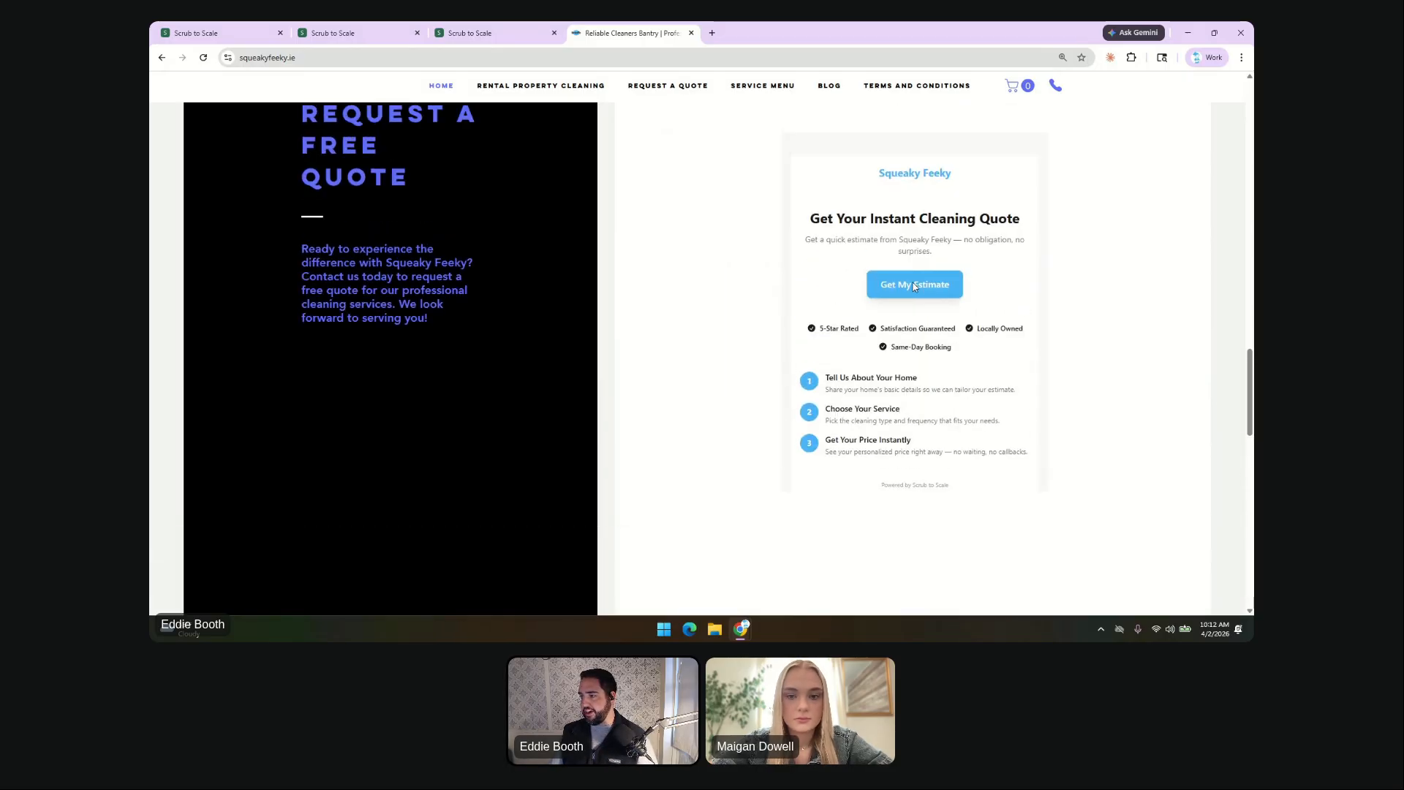
Start the embedded Squeaky Feeky quote form, choose Move-In/Out Cleaning and continue to the property details.
{"action": "left_click", "coordinate": [914, 286]}
{"action": "left_click", "coordinate": [956, 336]}
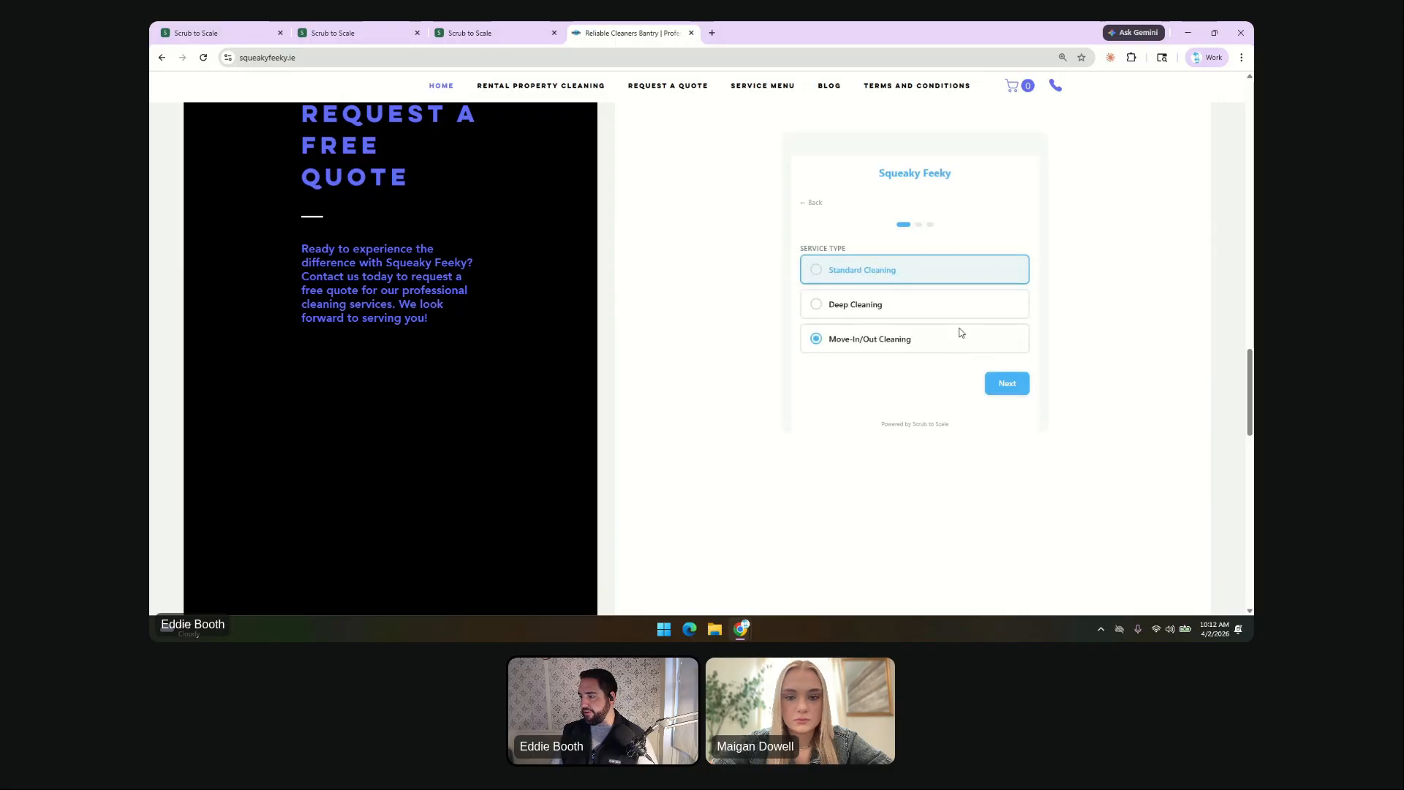
{"action": "left_click", "coordinate": [1000, 380]}
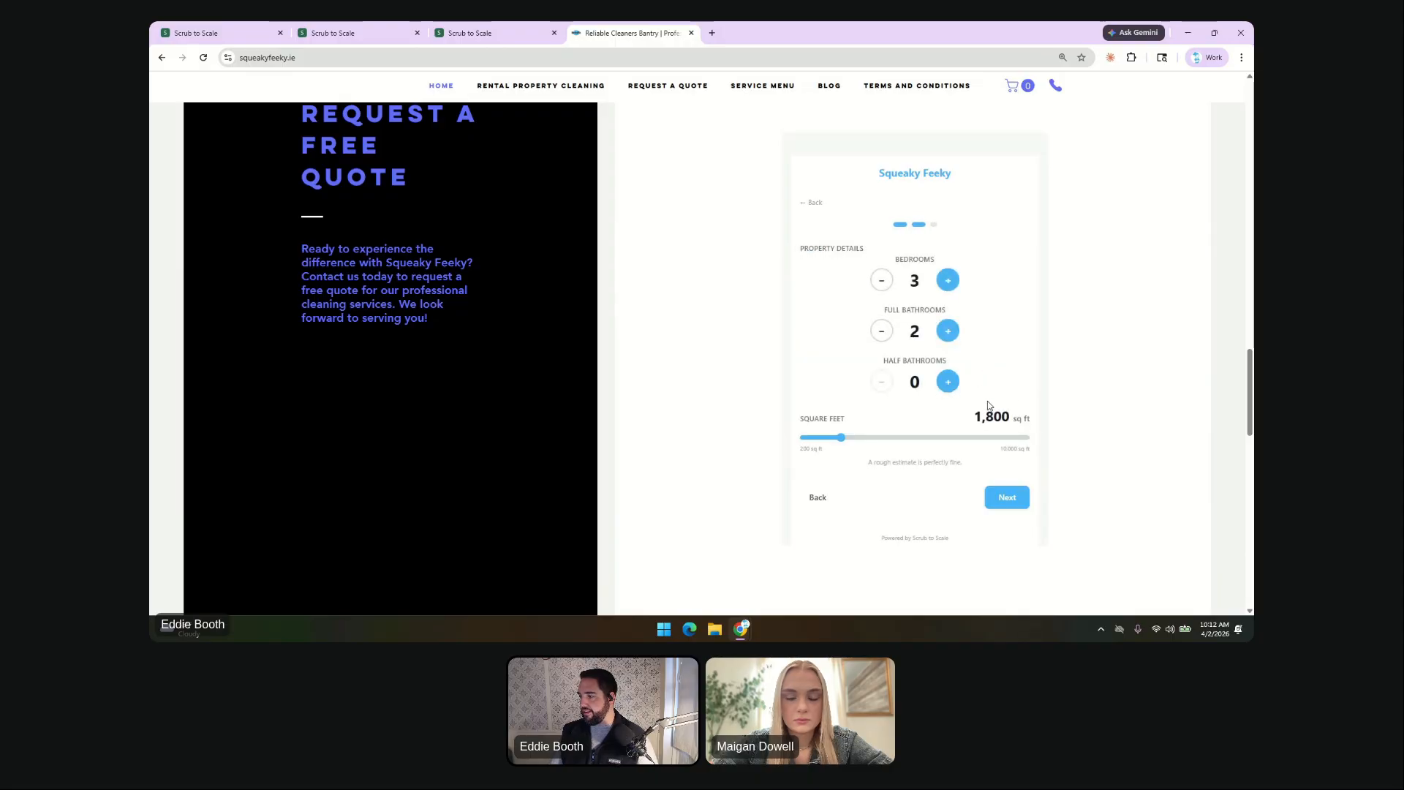
Go back to the installation page and review the embed code, platform-specific pasting instructions and widget testing checklist.
{"action": "left_click", "coordinate": [516, 31]}
{"action": "left_click", "coordinate": [366, 32]}
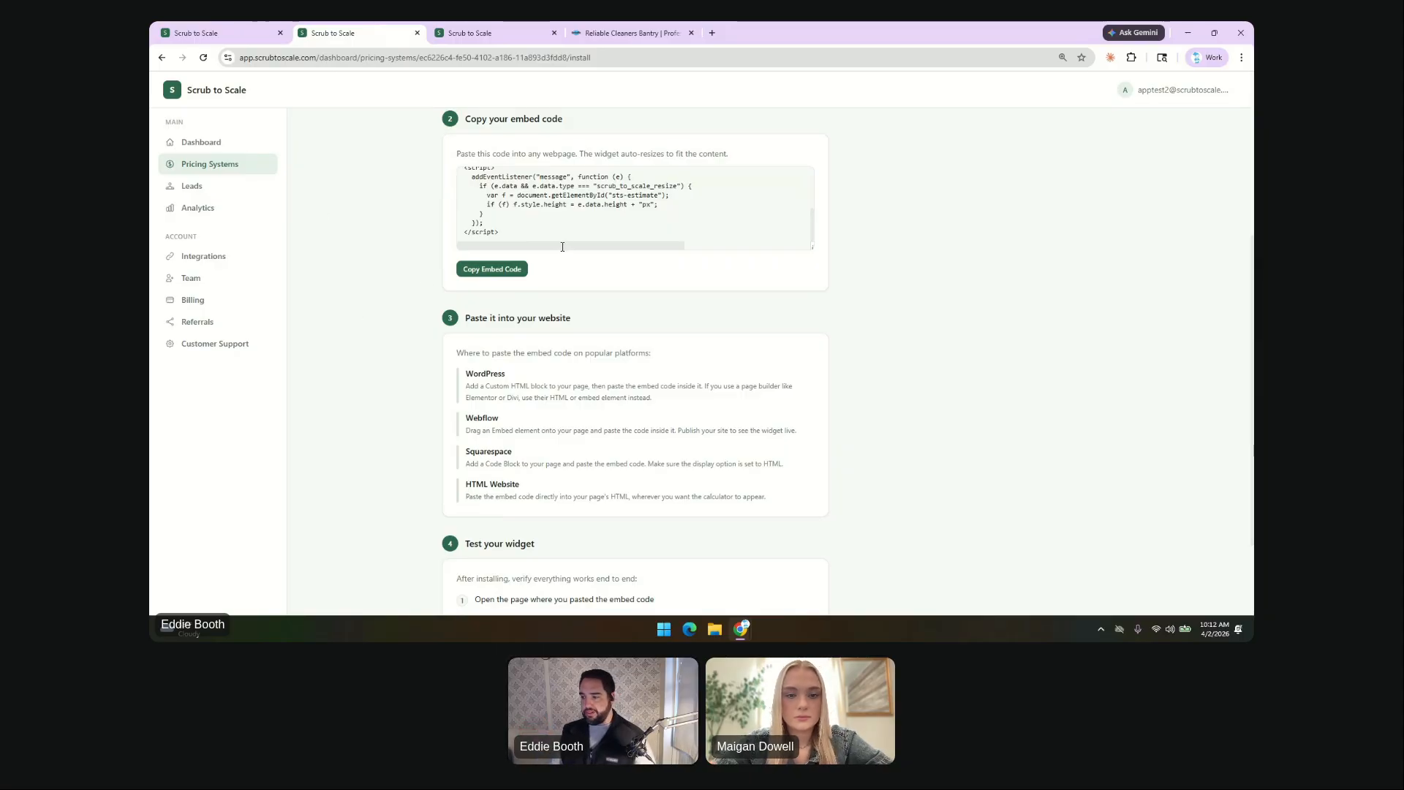
{"action": "scroll", "coordinate": [574, 245], "scroll_direction": "up", "scroll_amount": 5}
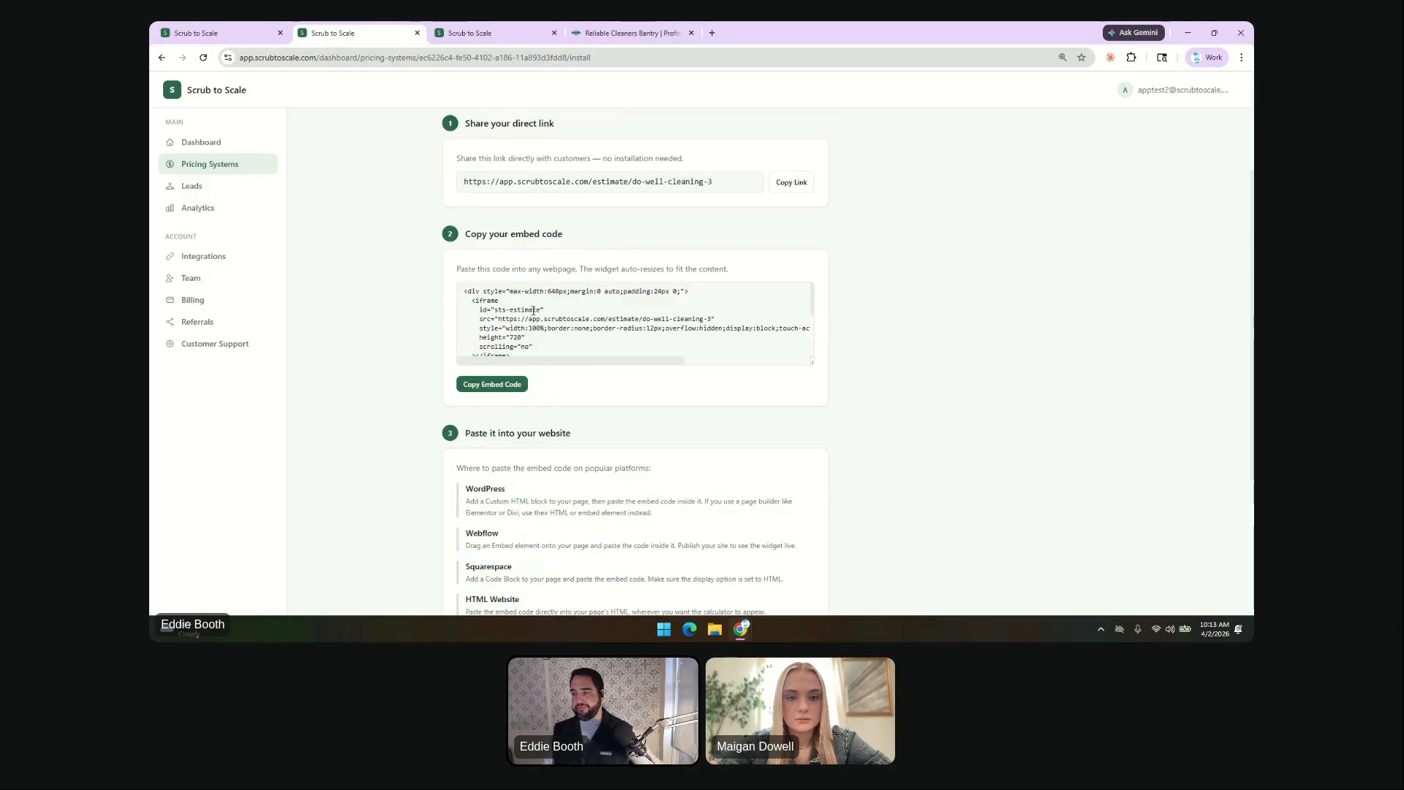
{"action": "scroll", "coordinate": [544, 289], "scroll_direction": "down", "scroll_amount": 4}
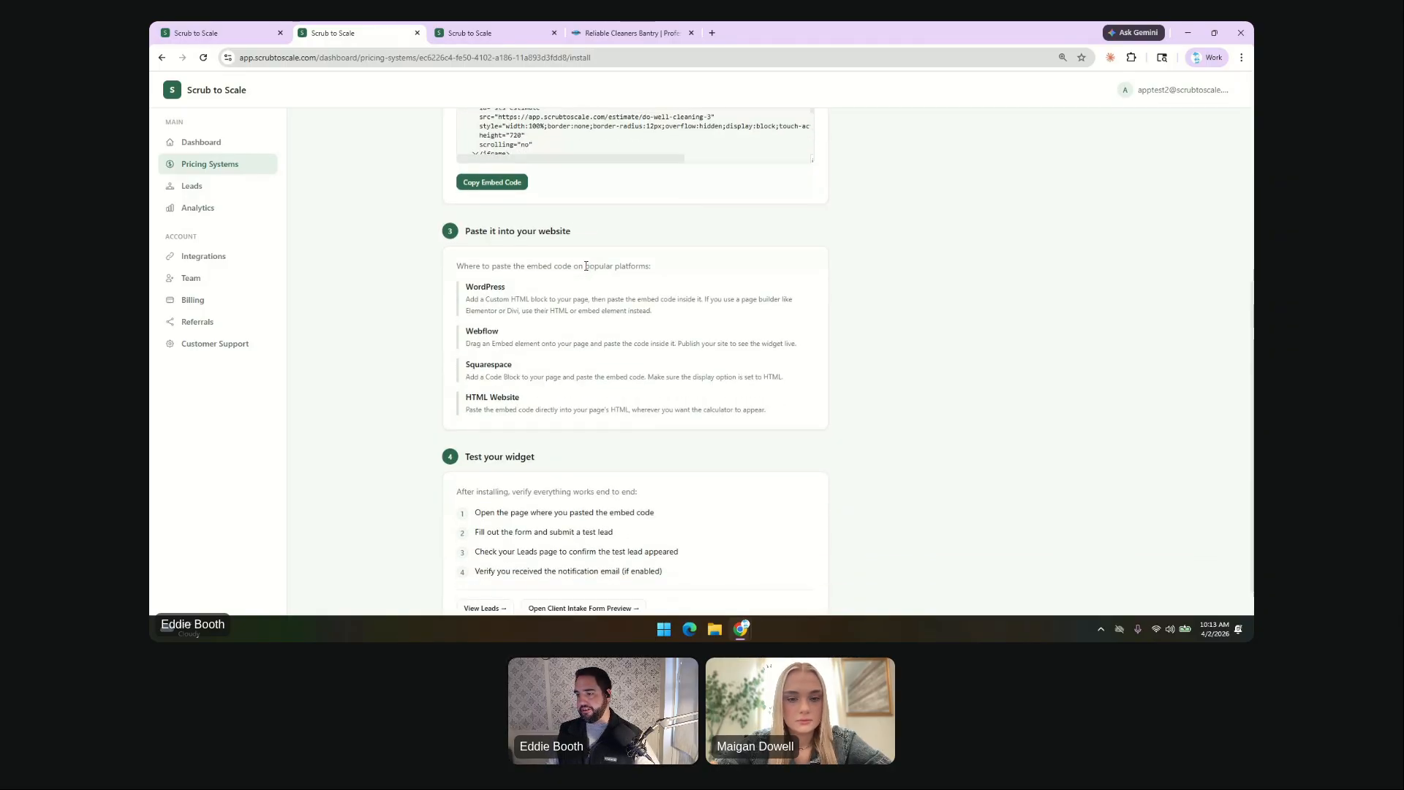
{"action": "scroll", "coordinate": [488, 351], "scroll_direction": "down", "scroll_amount": 1}
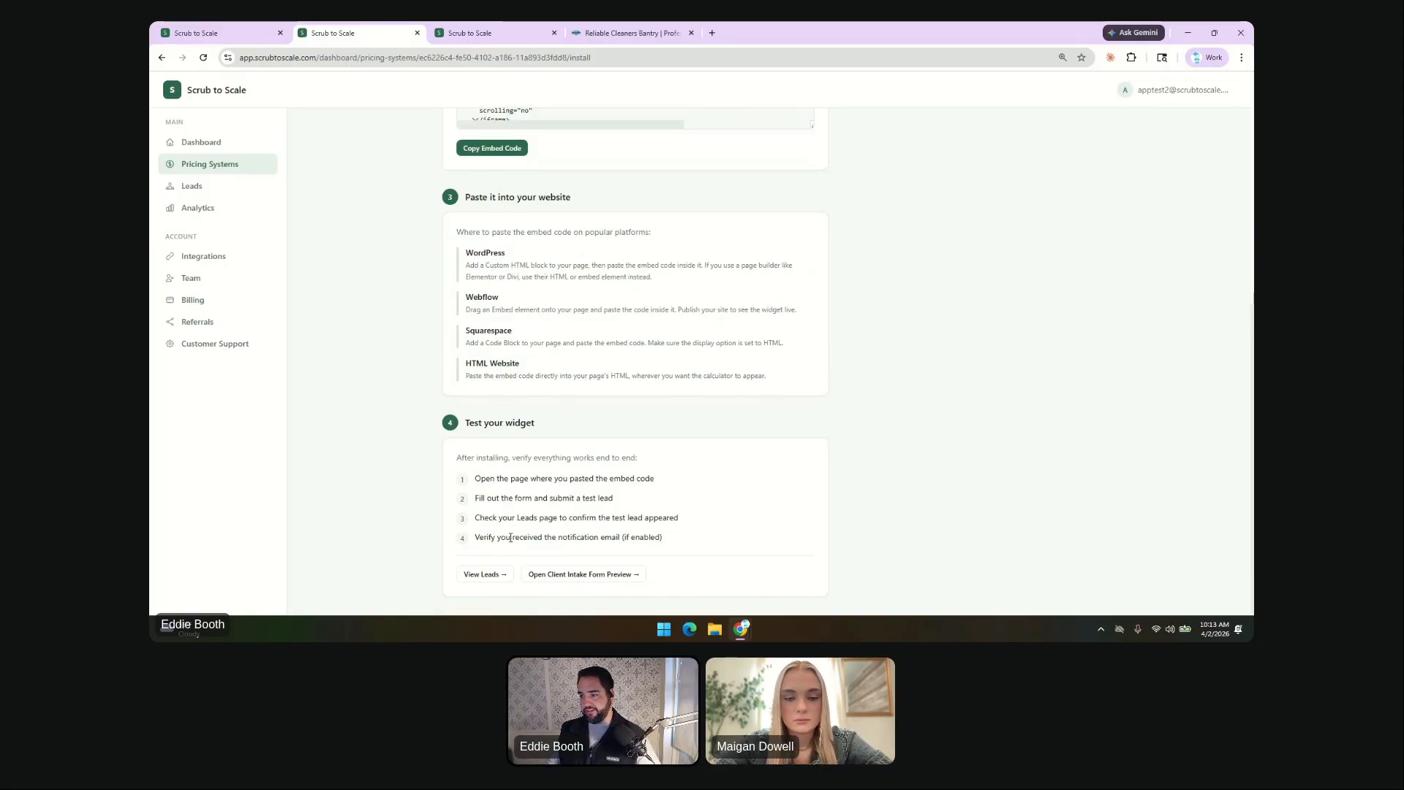
{"action": "scroll", "coordinate": [571, 468], "scroll_direction": "up", "scroll_amount": 2}
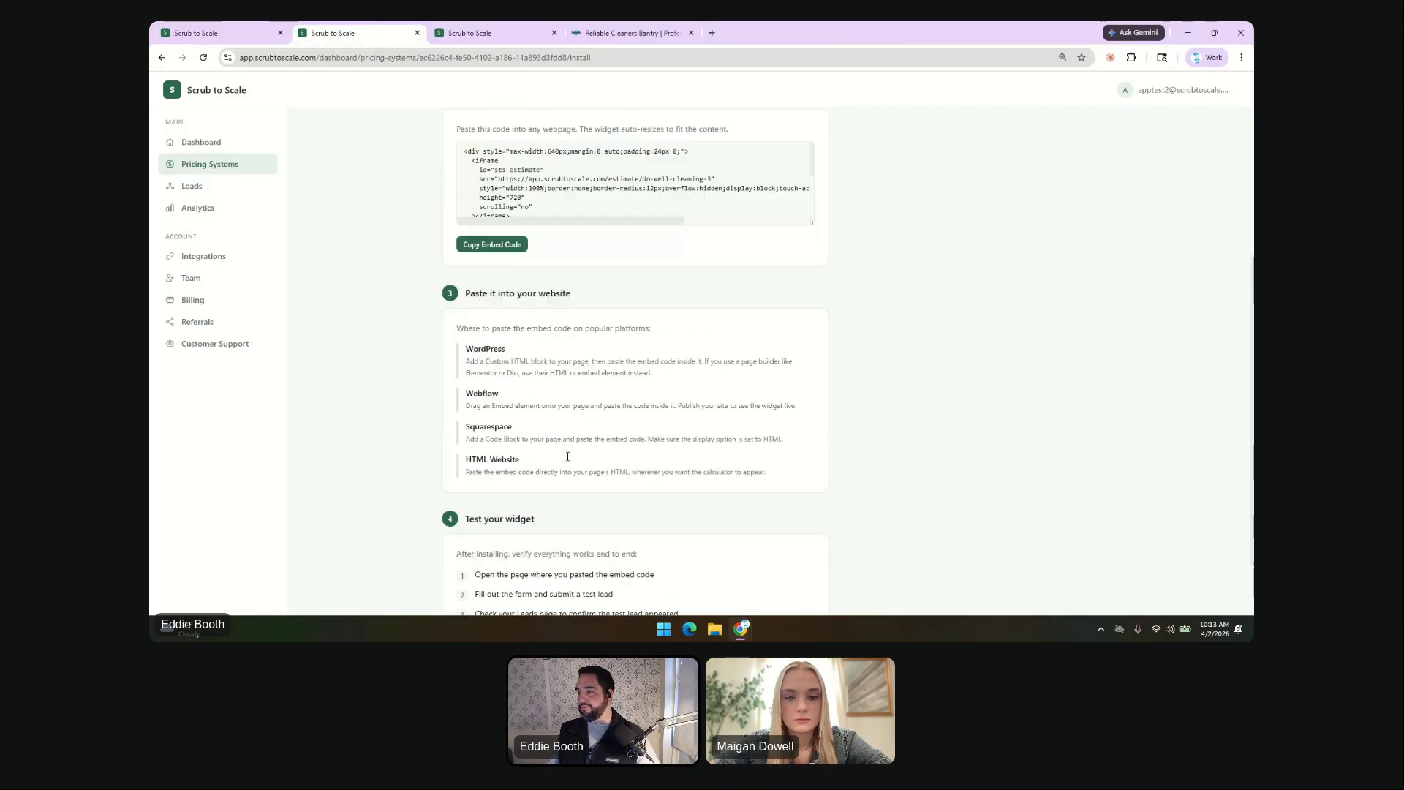
Return to the DO-WELL estimate form, select the Every Other Week frequency, accept the default property details without add-ons, and request the price.
{"action": "scroll", "coordinate": [568, 456], "scroll_direction": "up", "scroll_amount": 5}
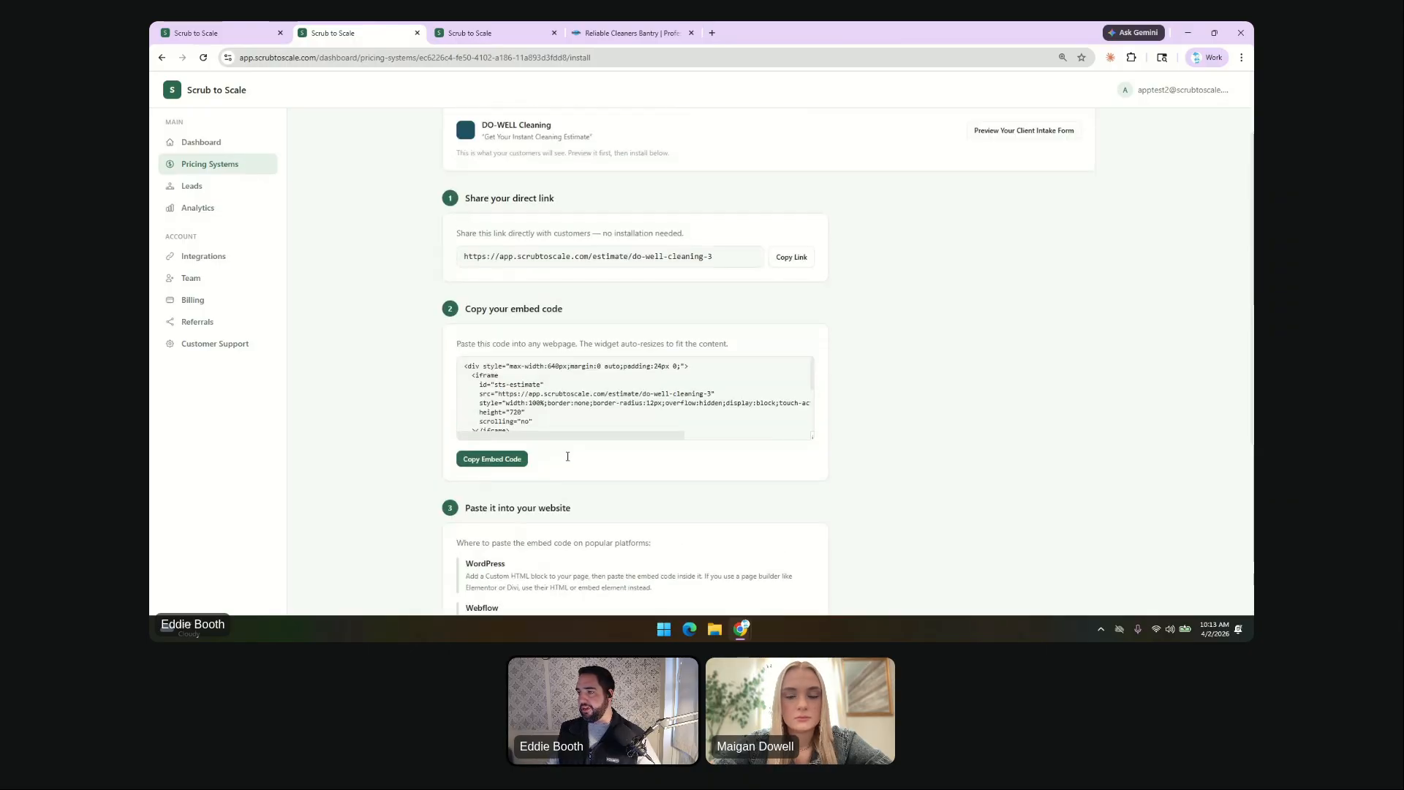
{"action": "left_click", "coordinate": [495, 38]}
{"action": "left_click", "coordinate": [798, 388]}
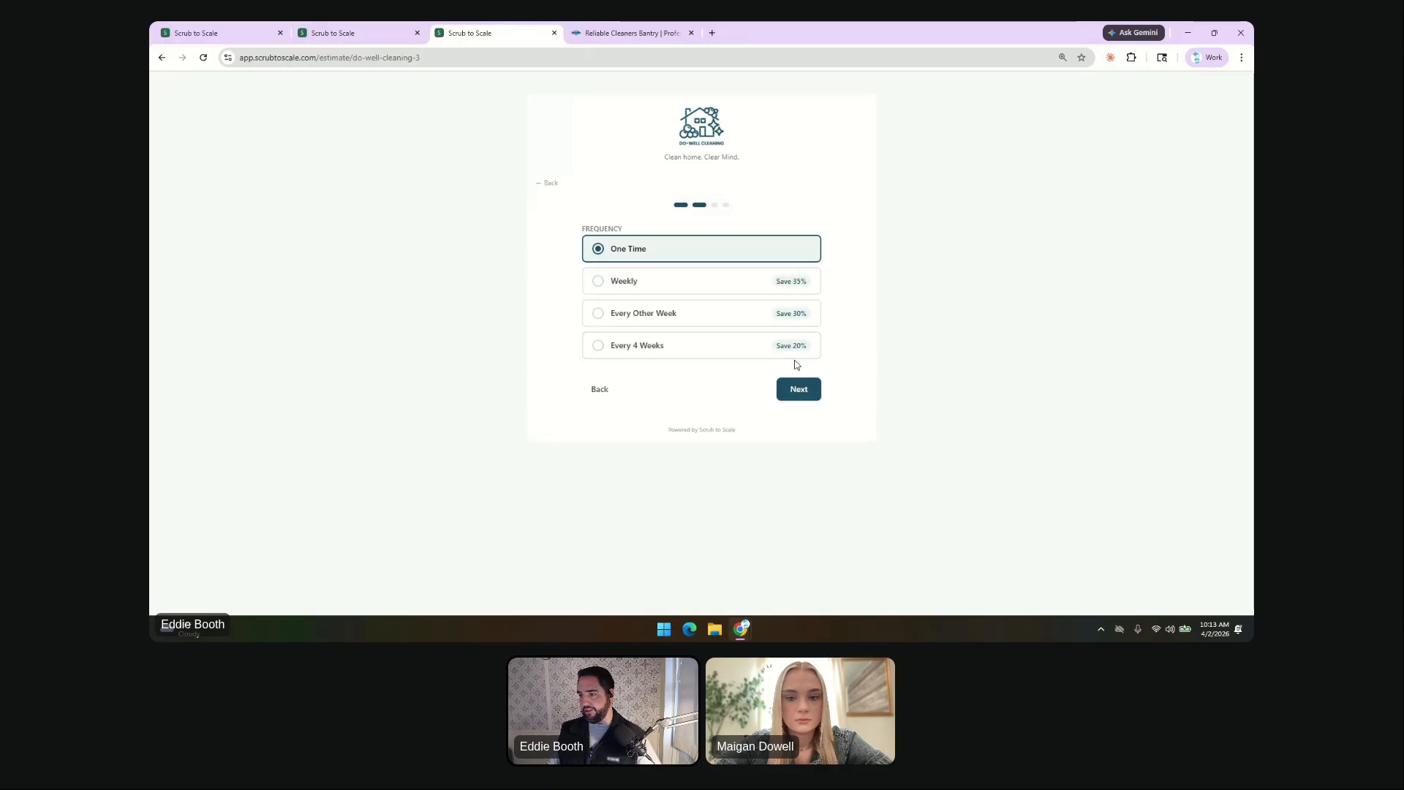
{"action": "left_click", "coordinate": [652, 312]}
{"action": "left_click", "coordinate": [793, 390]}
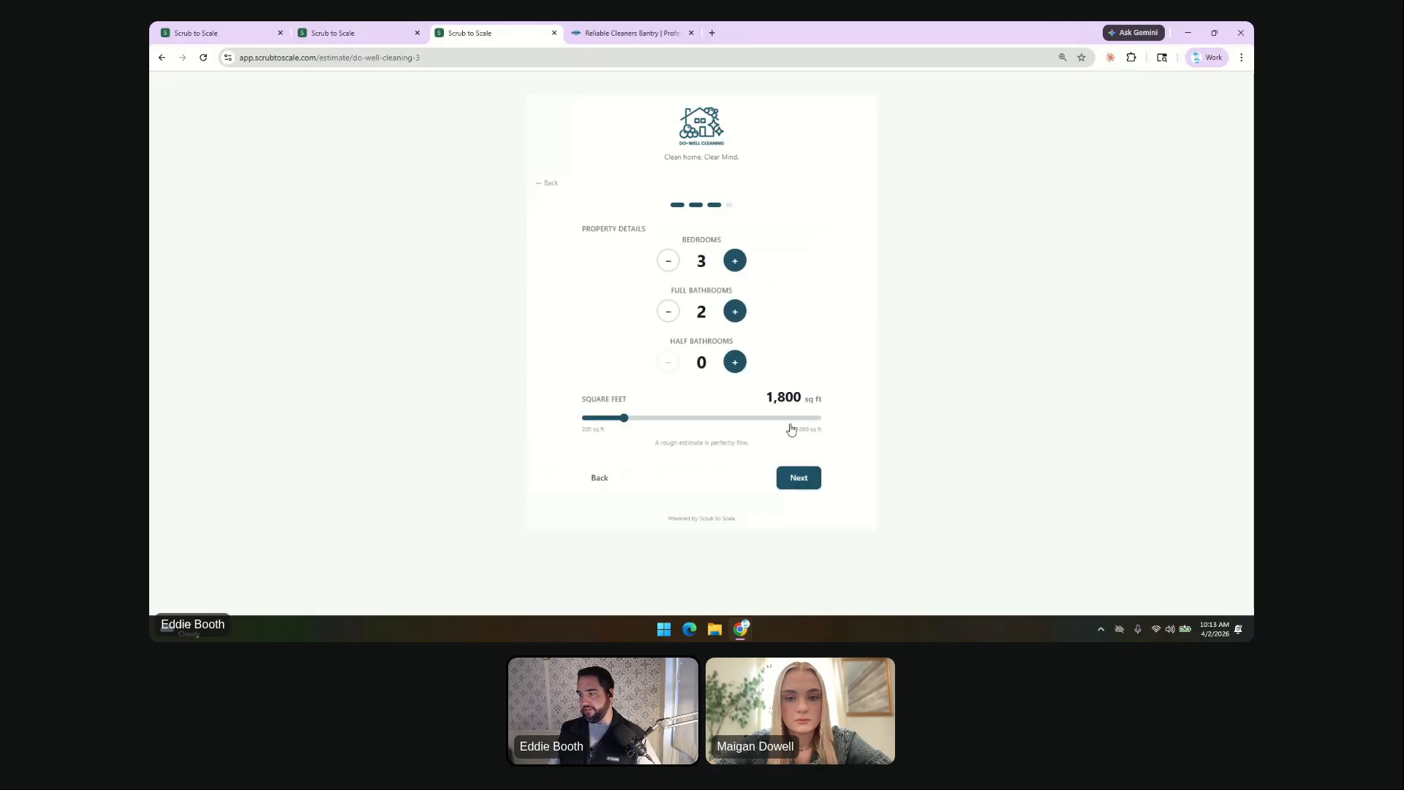
{"action": "left_click", "coordinate": [794, 481]}
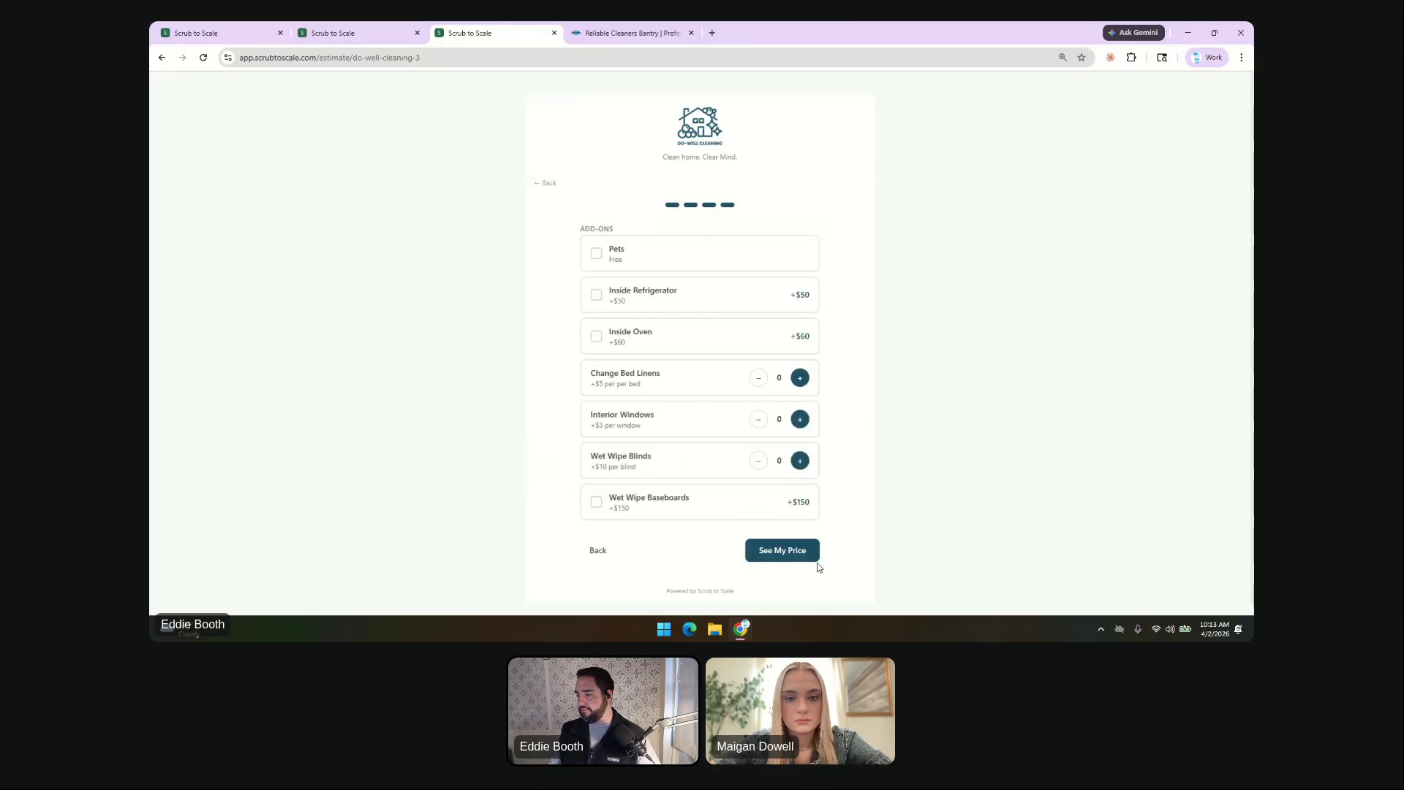
{"action": "left_click", "coordinate": [780, 552]}
Fill in the customer's name, email, phone and property address from saved autofill details, send the estimate request and claim the Special Offer.
{"action": "left_click", "coordinate": [641, 259]}
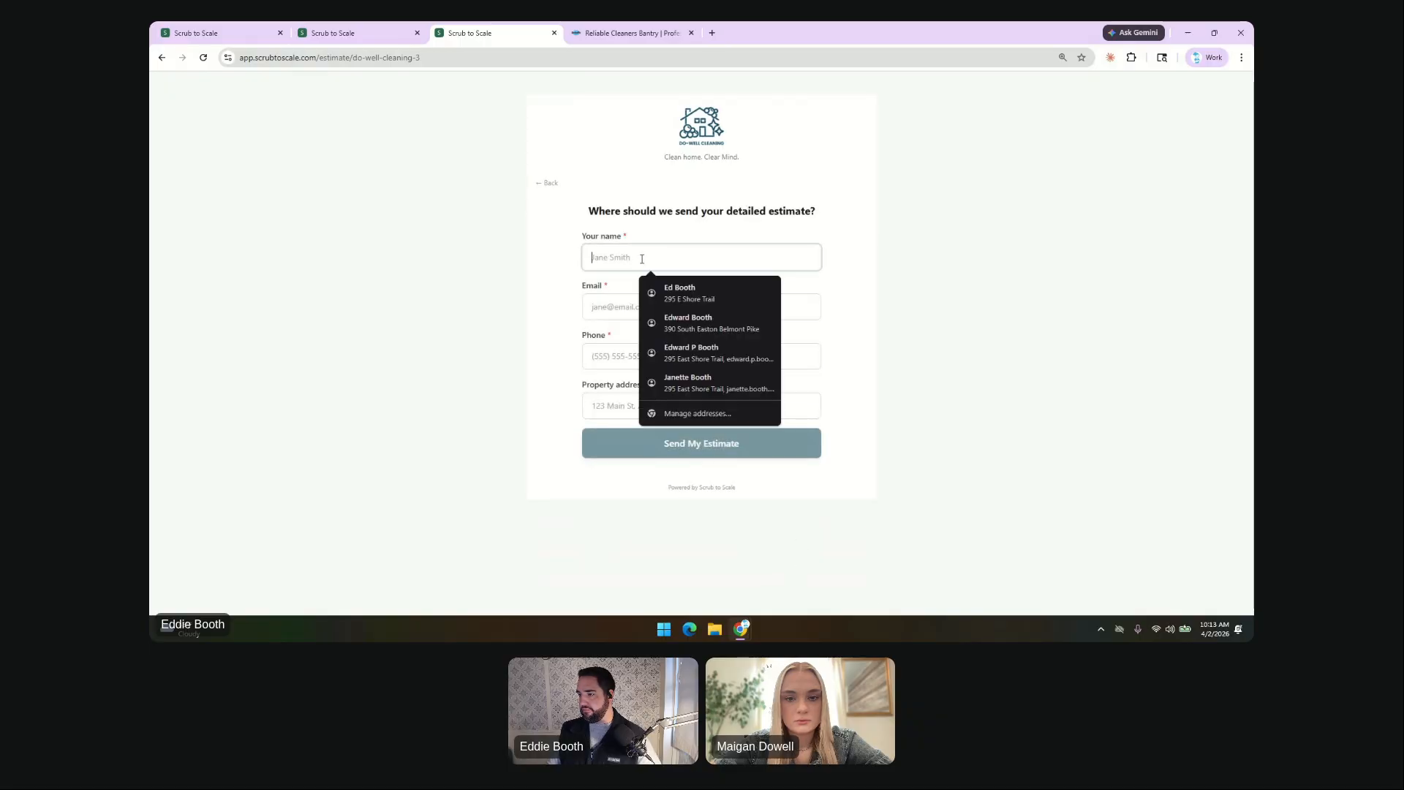
{"action": "left_click", "coordinate": [719, 351]}
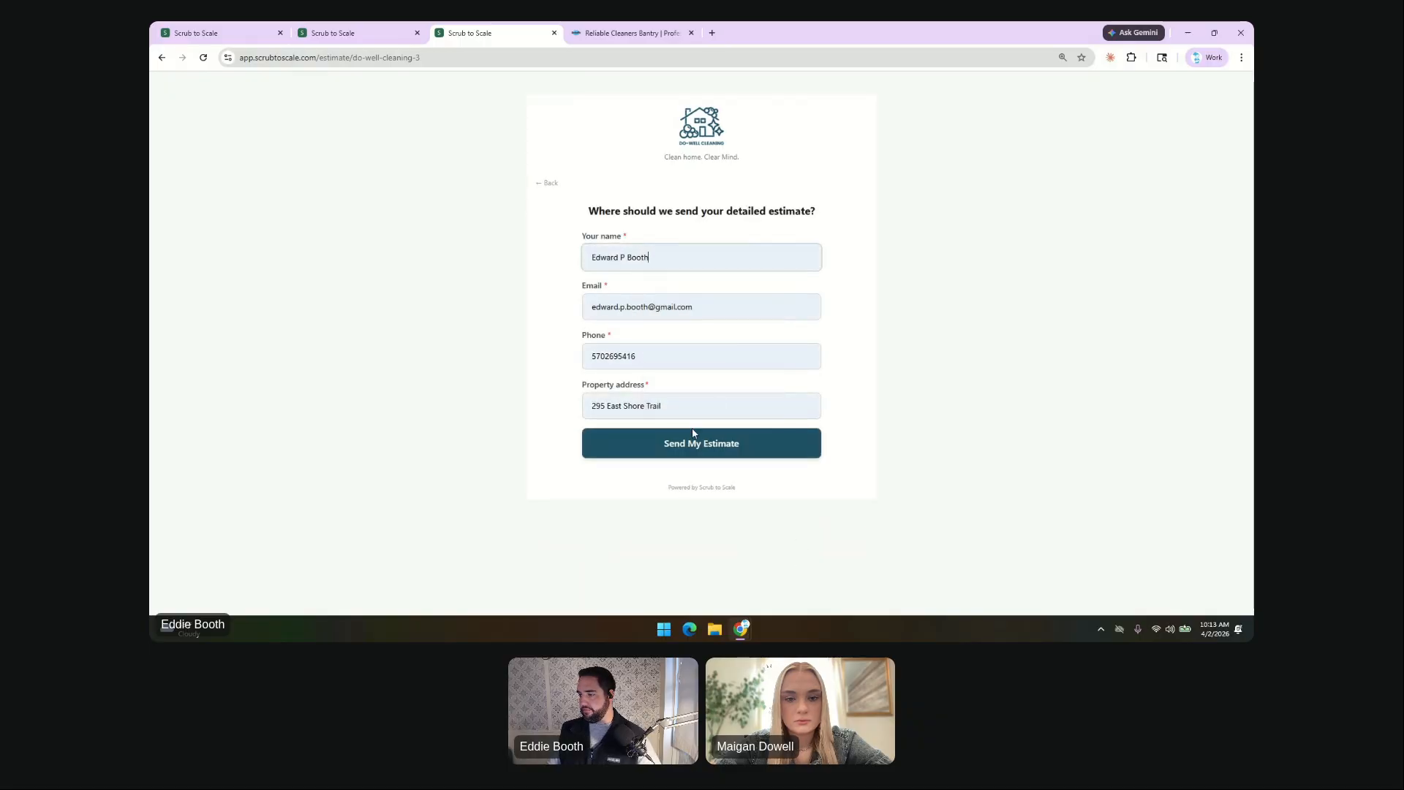
{"action": "left_click", "coordinate": [689, 445]}
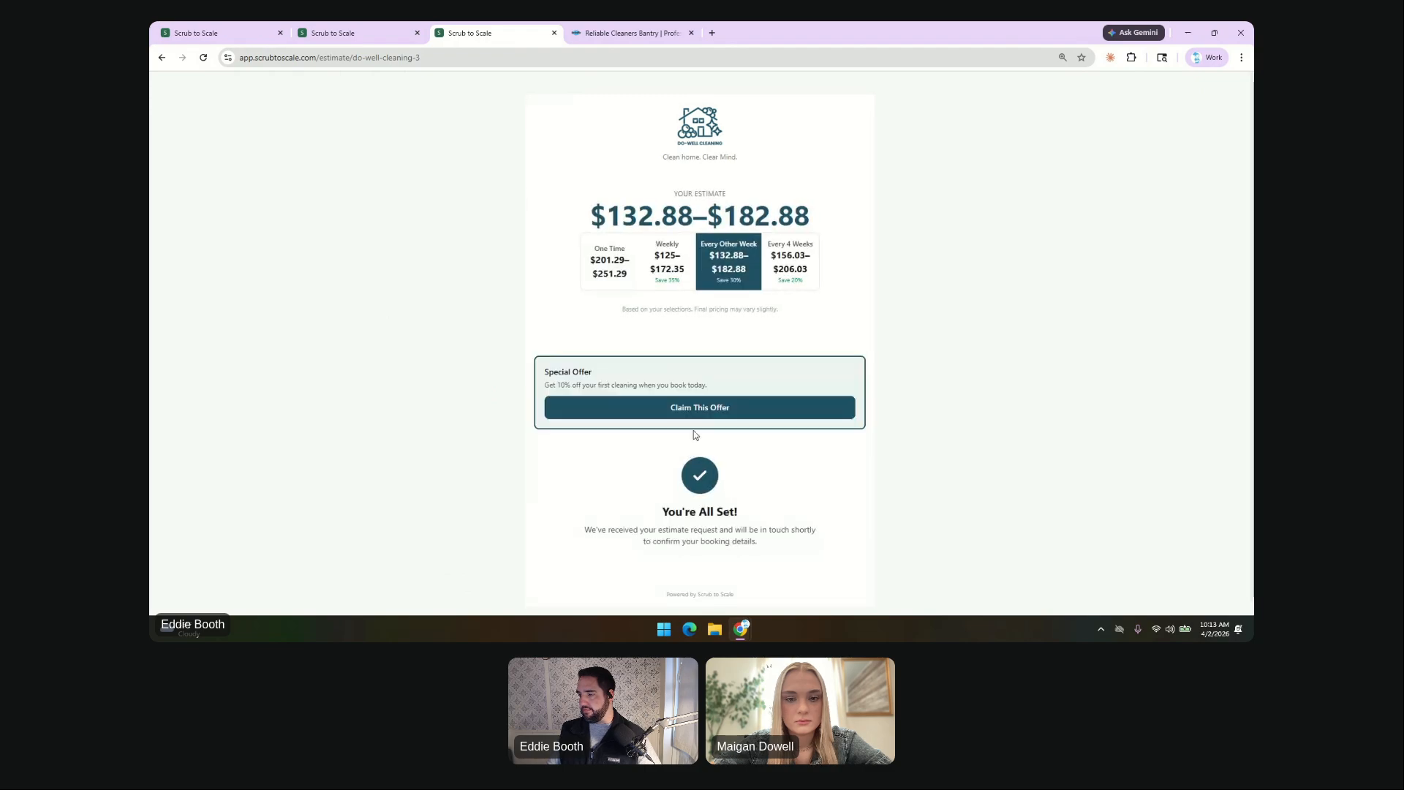
{"action": "left_click", "coordinate": [706, 415]}
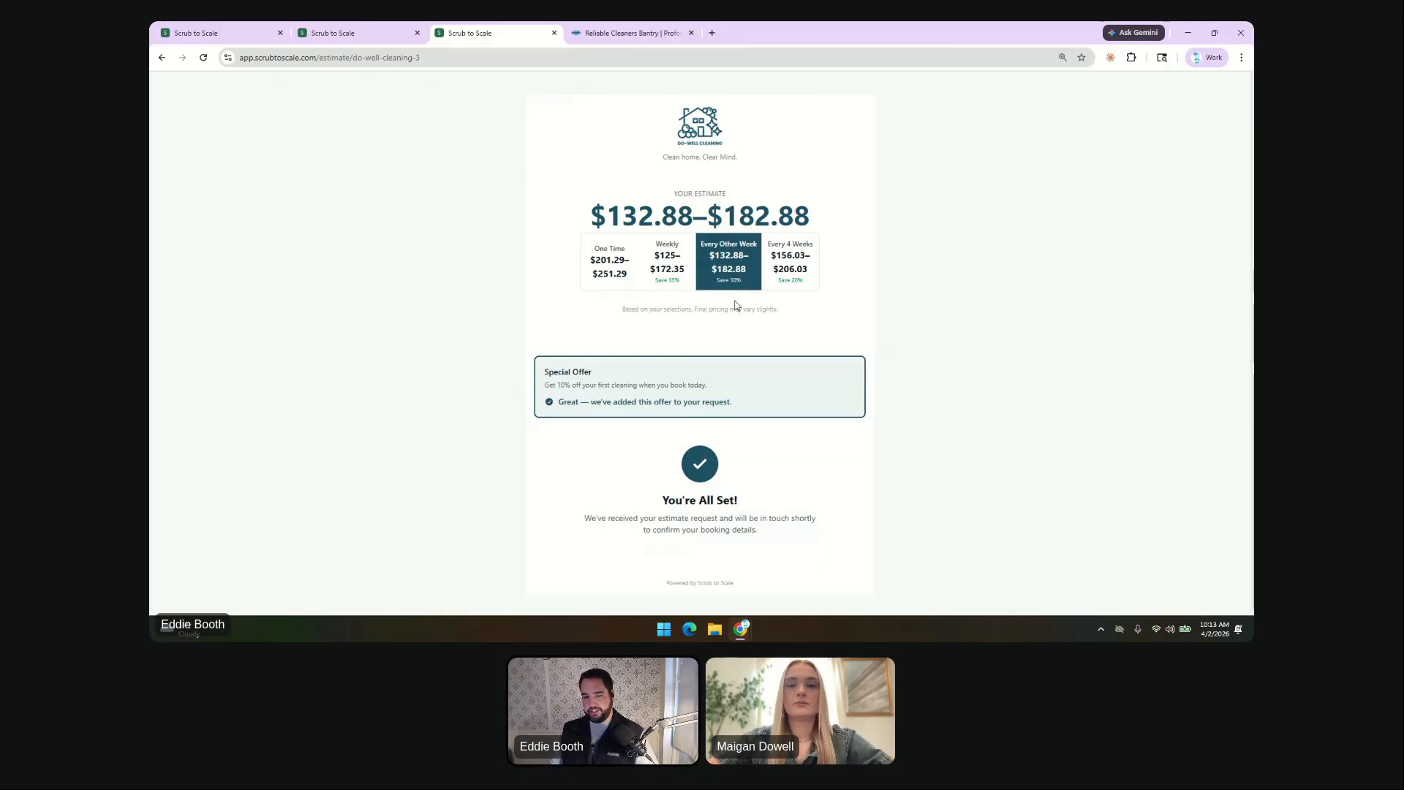
Close the intake form design tab and open the Leads list from the installation page.
{"action": "left_click", "coordinate": [244, 40]}
{"action": "left_click", "coordinate": [388, 34]}
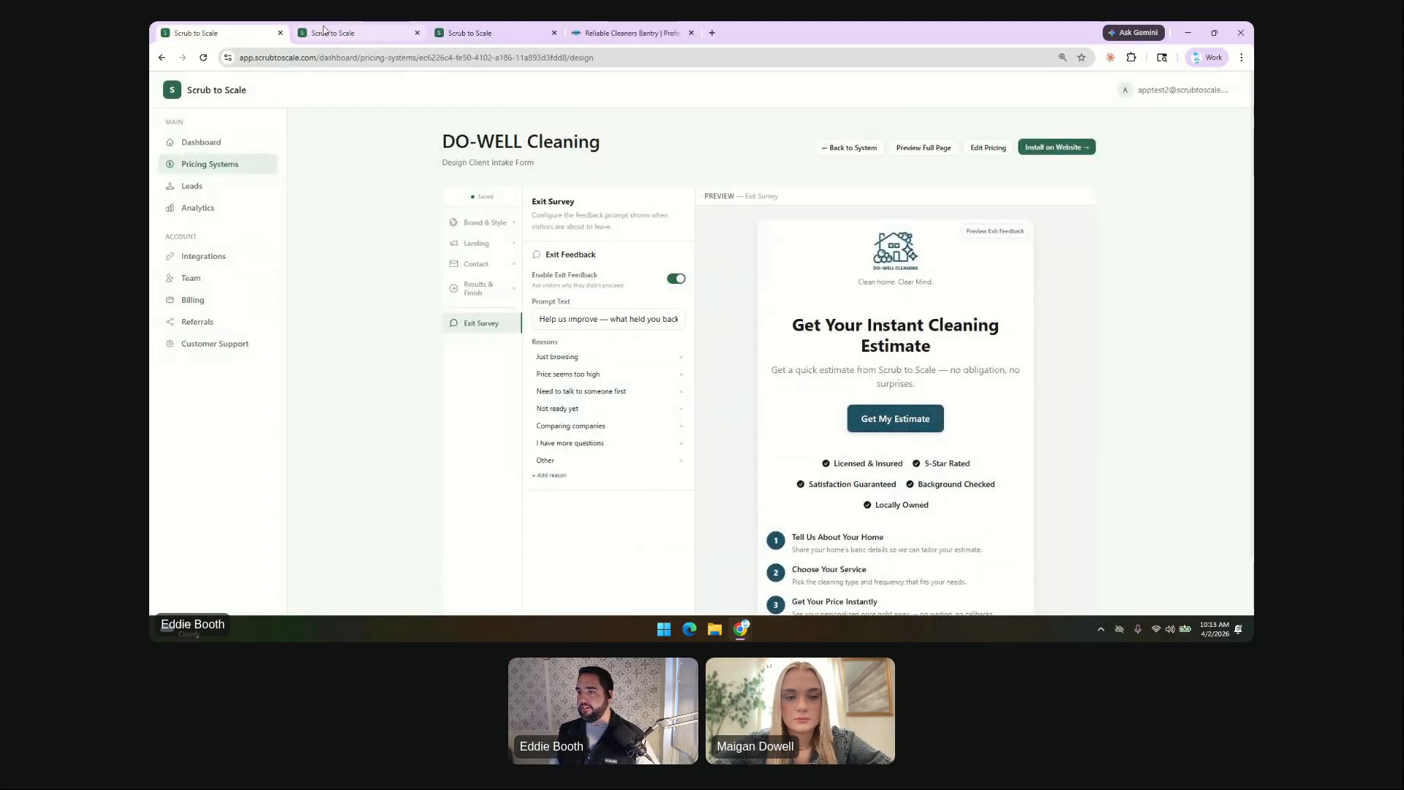
{"action": "left_click", "coordinate": [280, 33]}
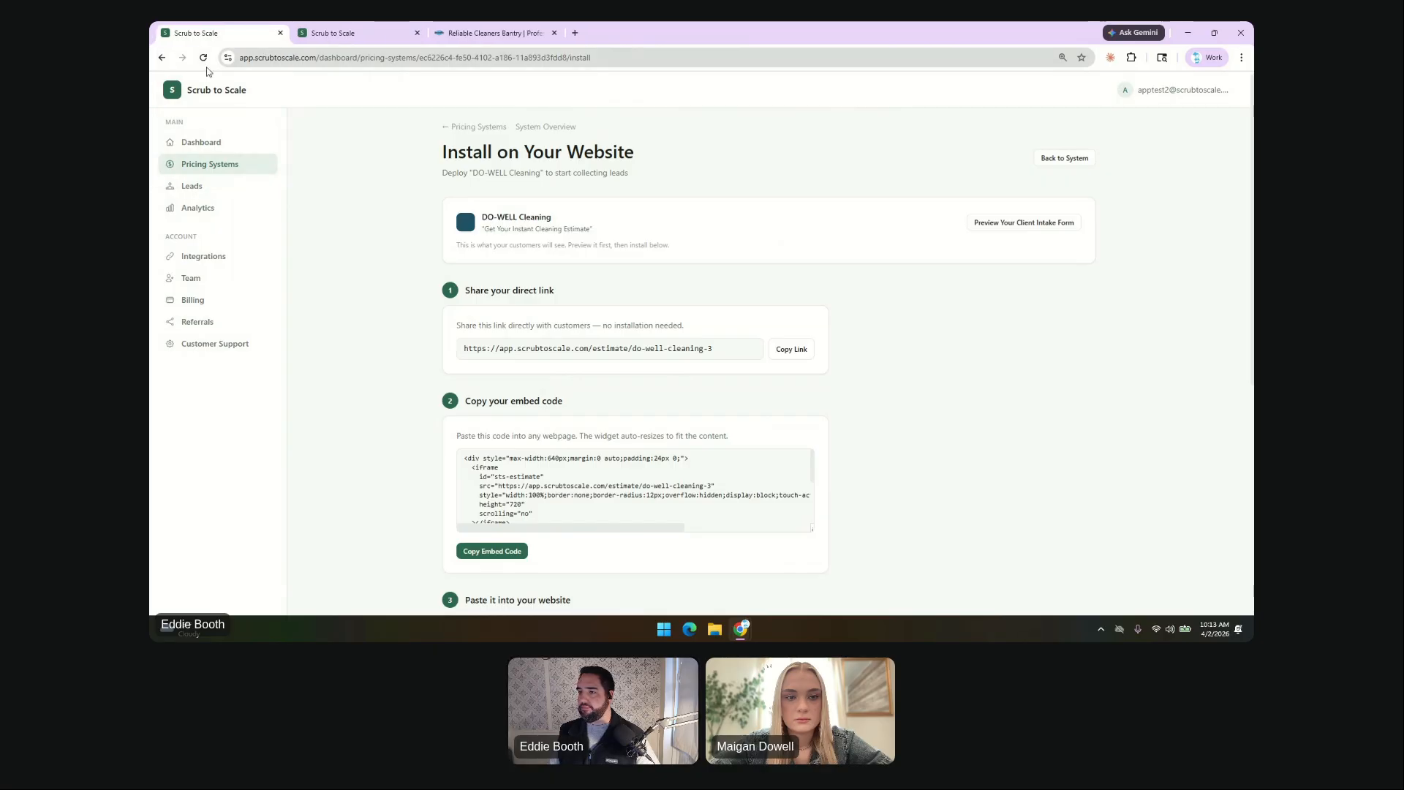
{"action": "left_click", "coordinate": [192, 187]}
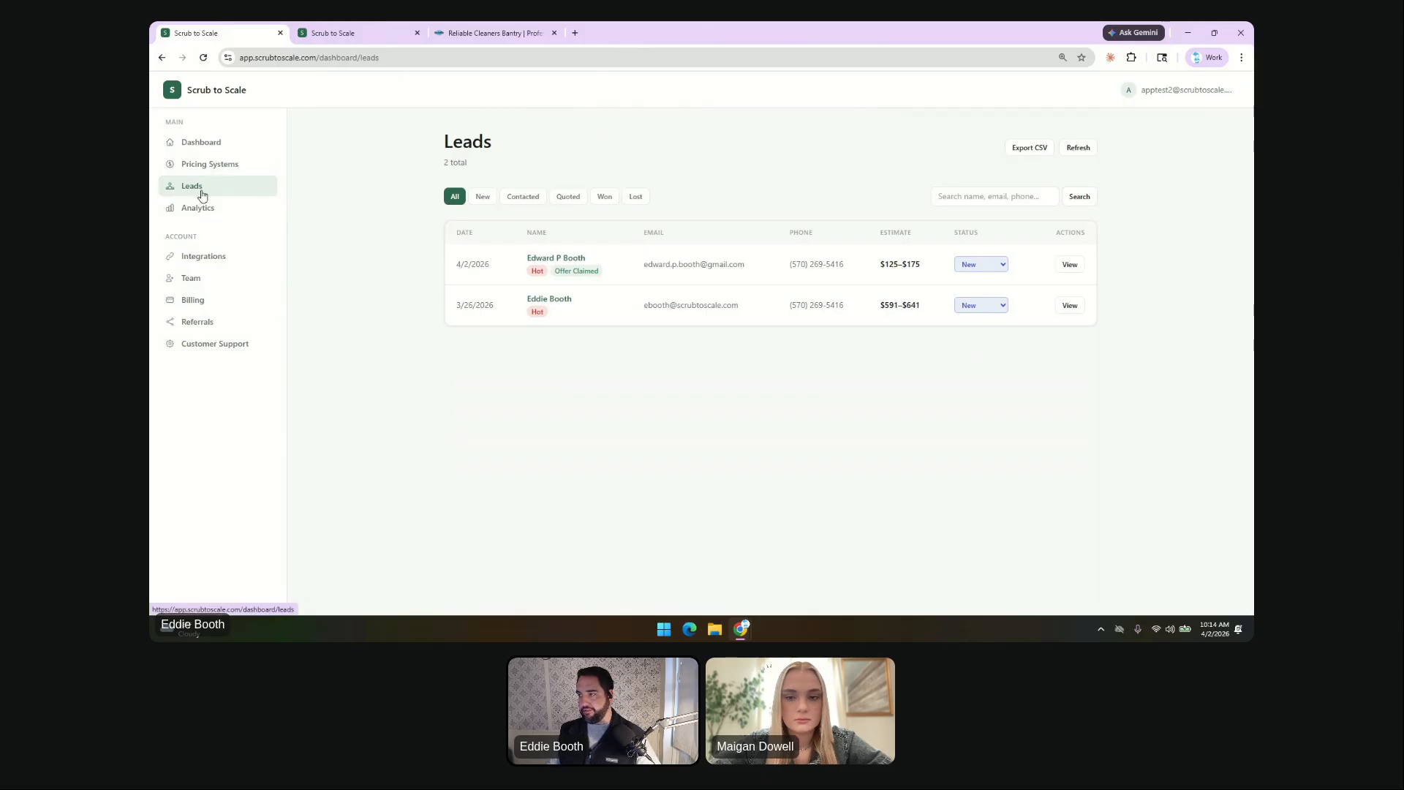
Check Recent Leads on the dashboard, view all leads, and review the full details of the 4/2/2026 lead.
{"action": "left_click", "coordinate": [209, 149]}
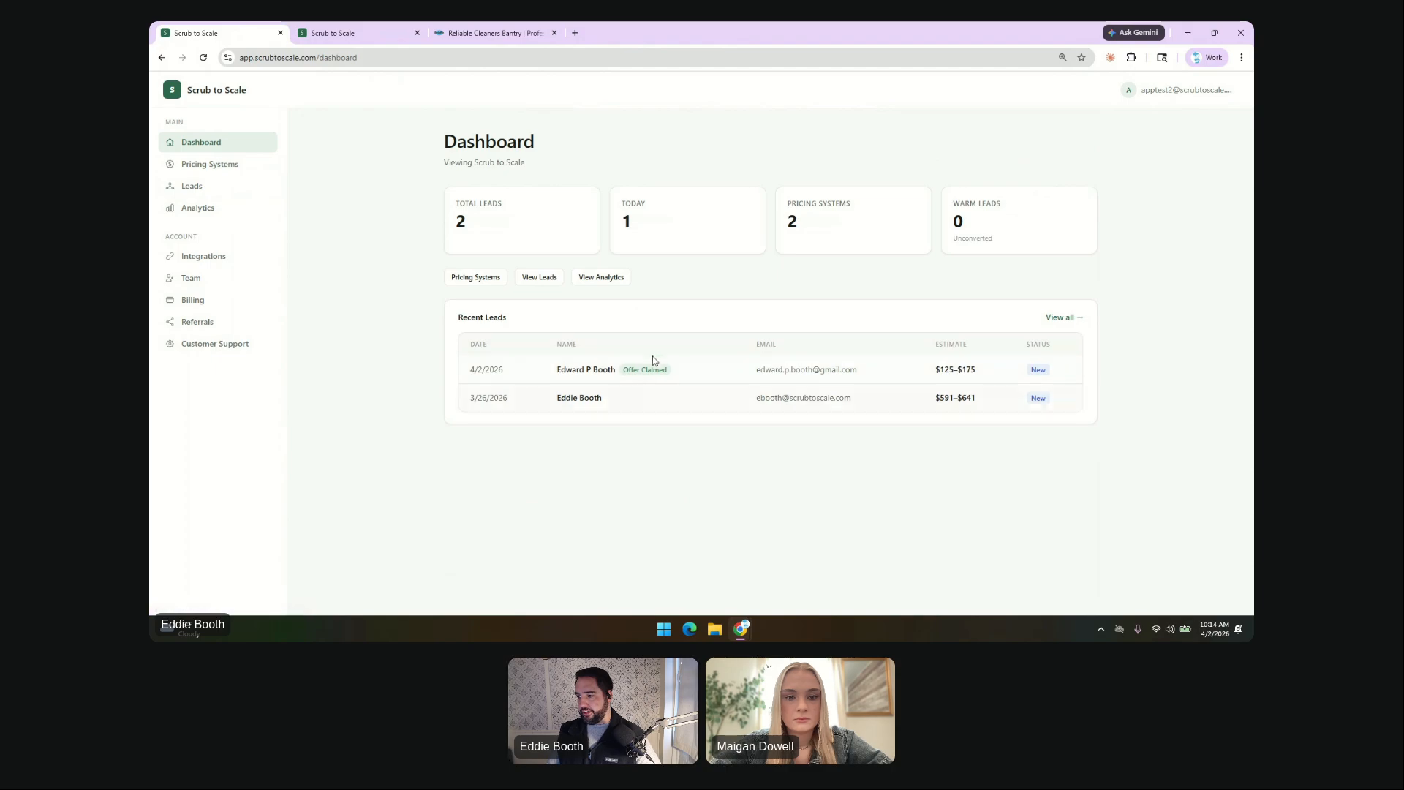
{"action": "left_click", "coordinate": [1061, 320]}
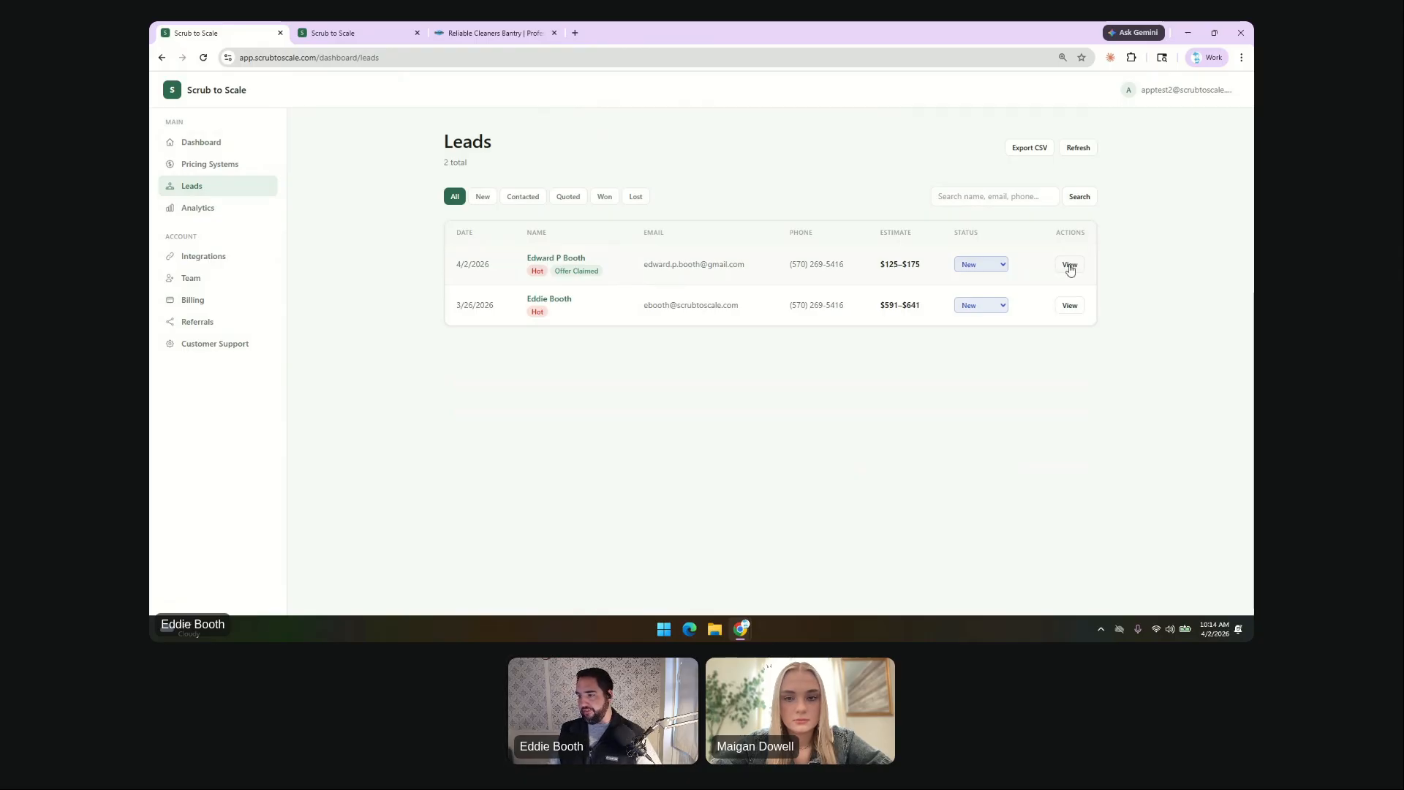
{"action": "left_click", "coordinate": [1069, 268]}
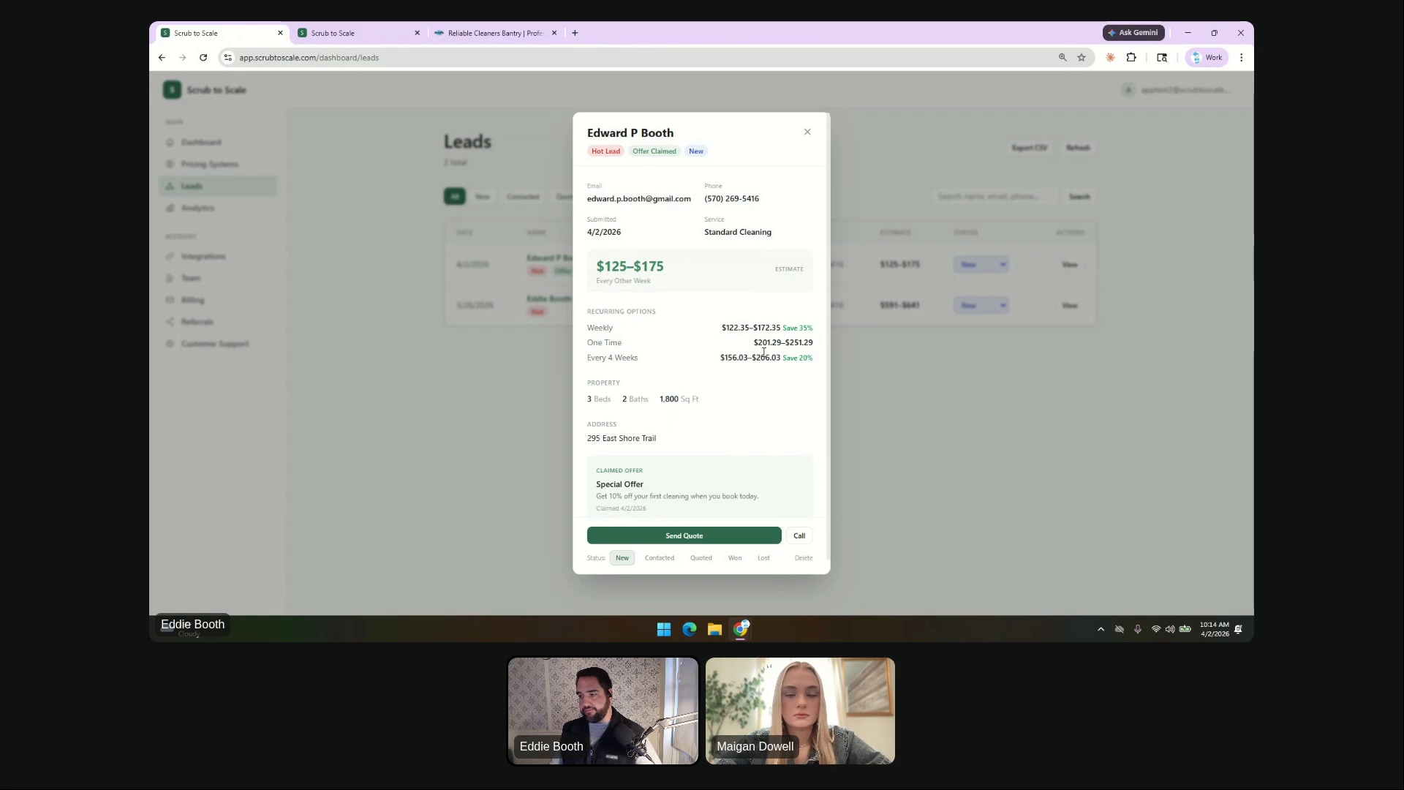
{"action": "scroll", "coordinate": [763, 353], "scroll_direction": "down", "scroll_amount": 1}
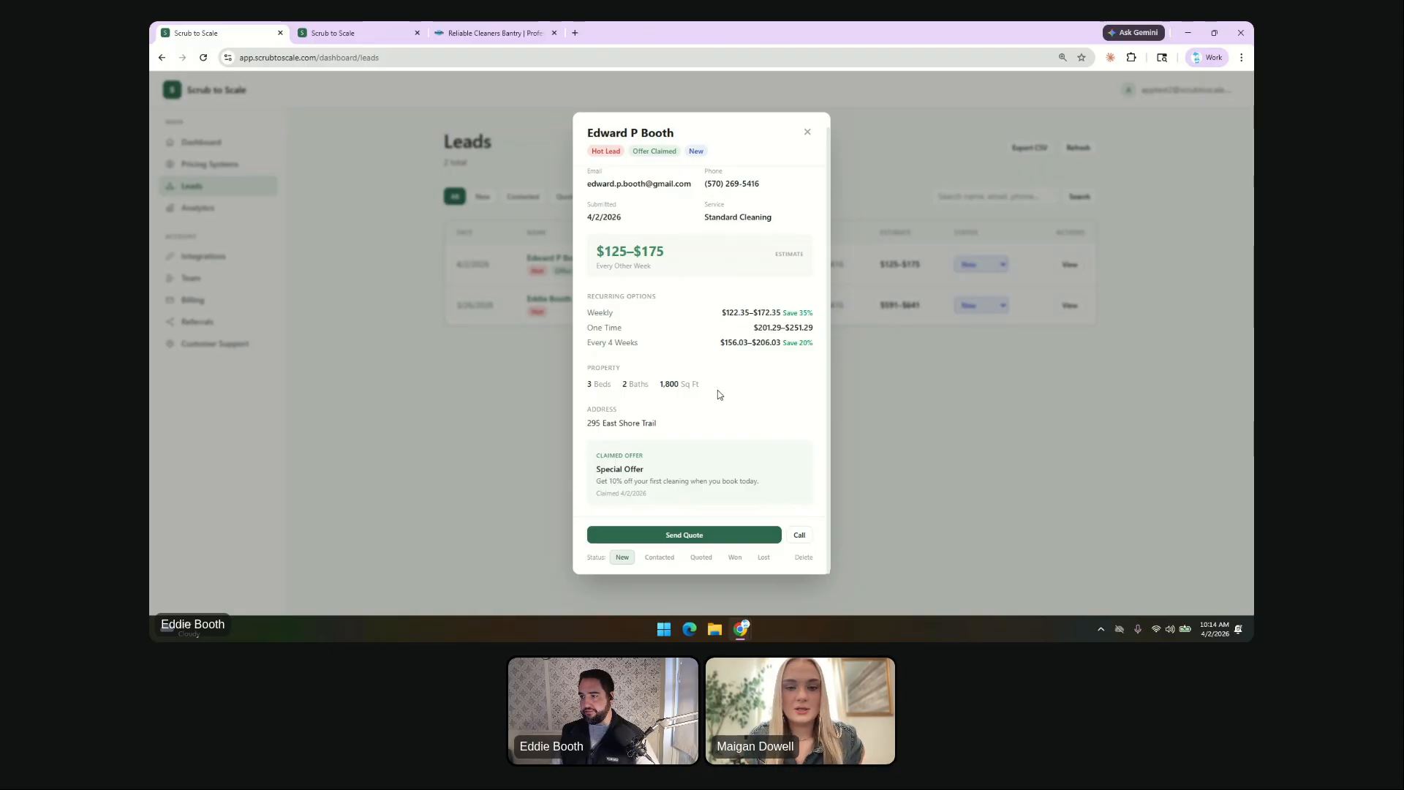
Start generating a quote for the open lead and select the Exact Price option.
{"action": "left_click", "coordinate": [700, 535]}
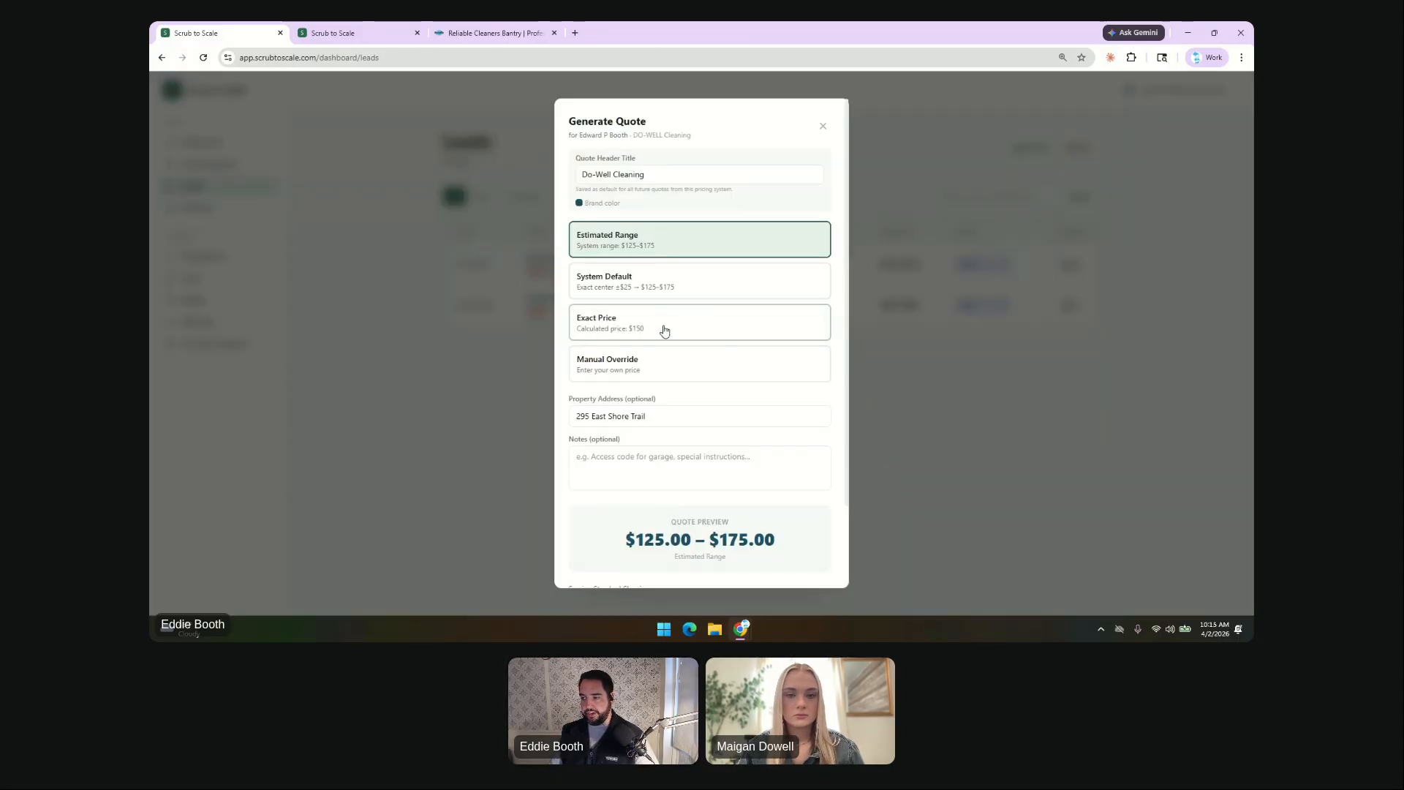
{"action": "left_click", "coordinate": [664, 331]}
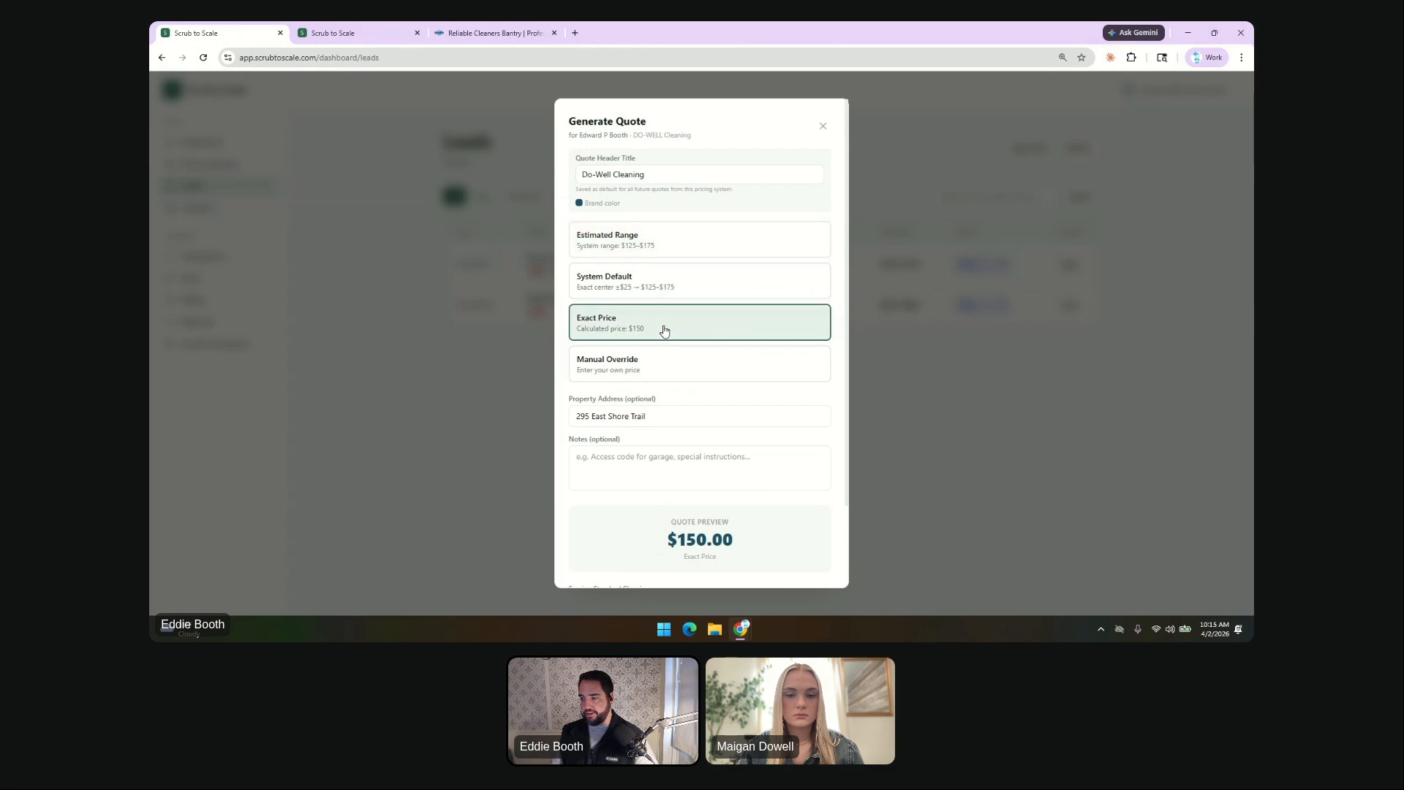
{"action": "scroll", "coordinate": [664, 330], "scroll_direction": "down", "scroll_amount": 2}
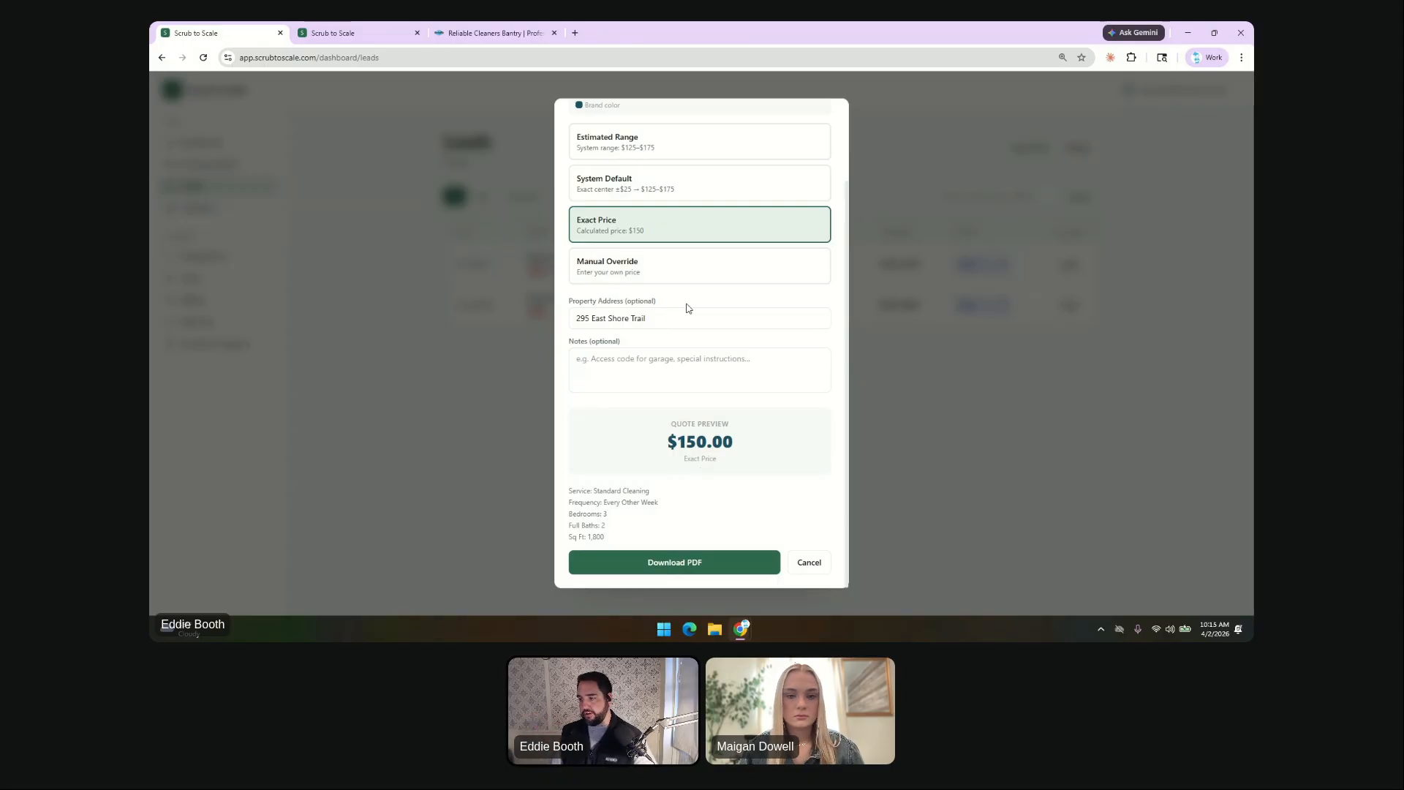
Switch the quote to Manual Override with an exact price of 169 and download it as a PDF.
{"action": "left_click", "coordinate": [653, 272]}
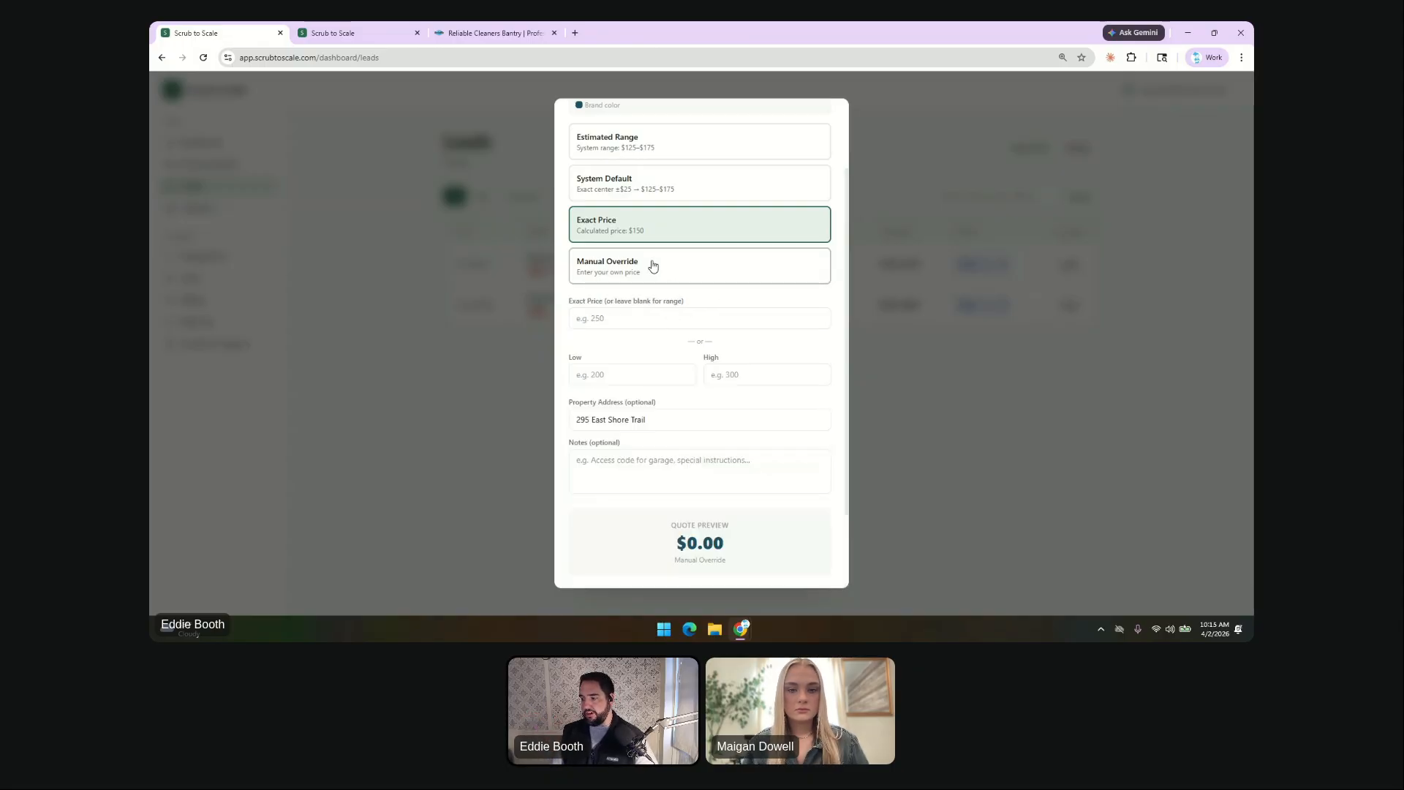
{"action": "left_click", "coordinate": [633, 317]}
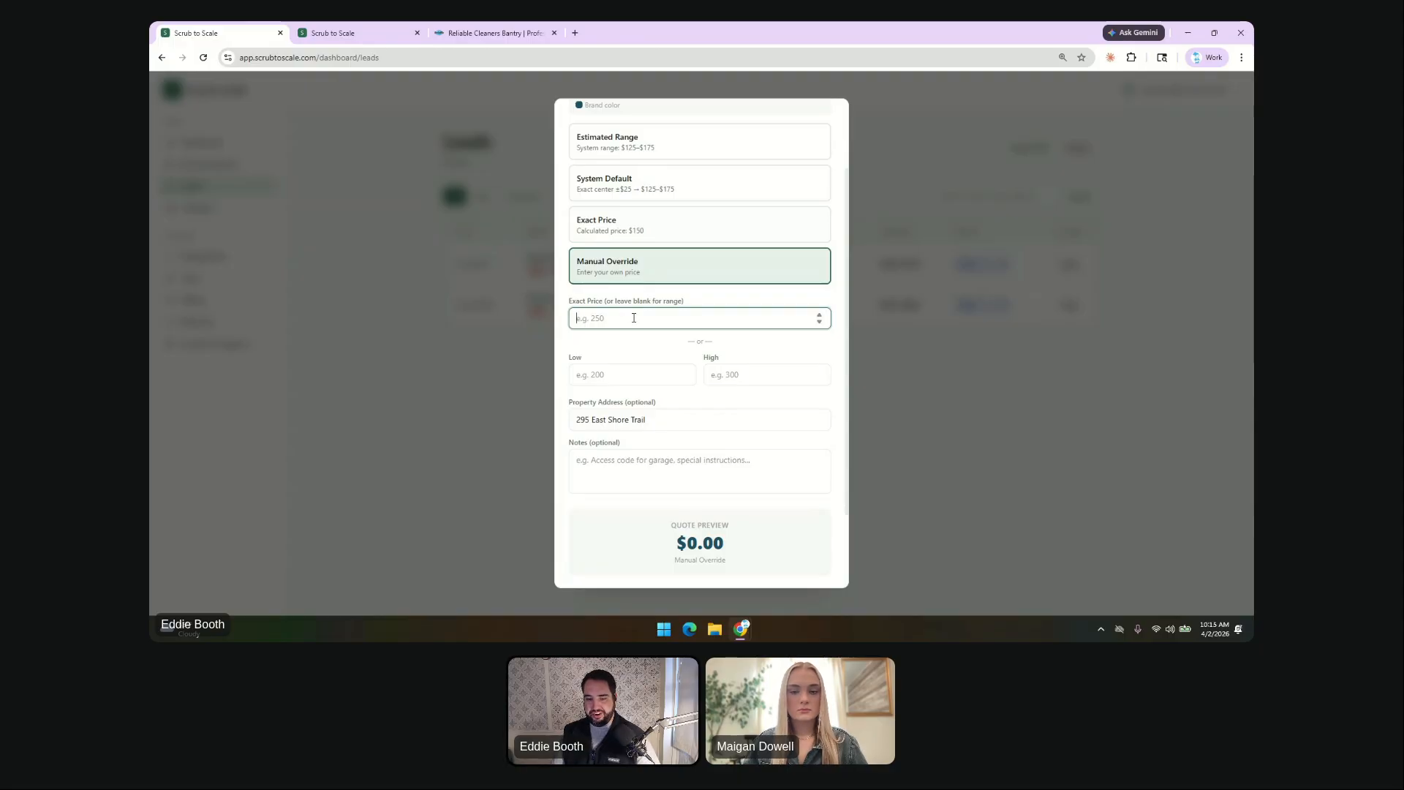
{"action": "type", "text": "170"}
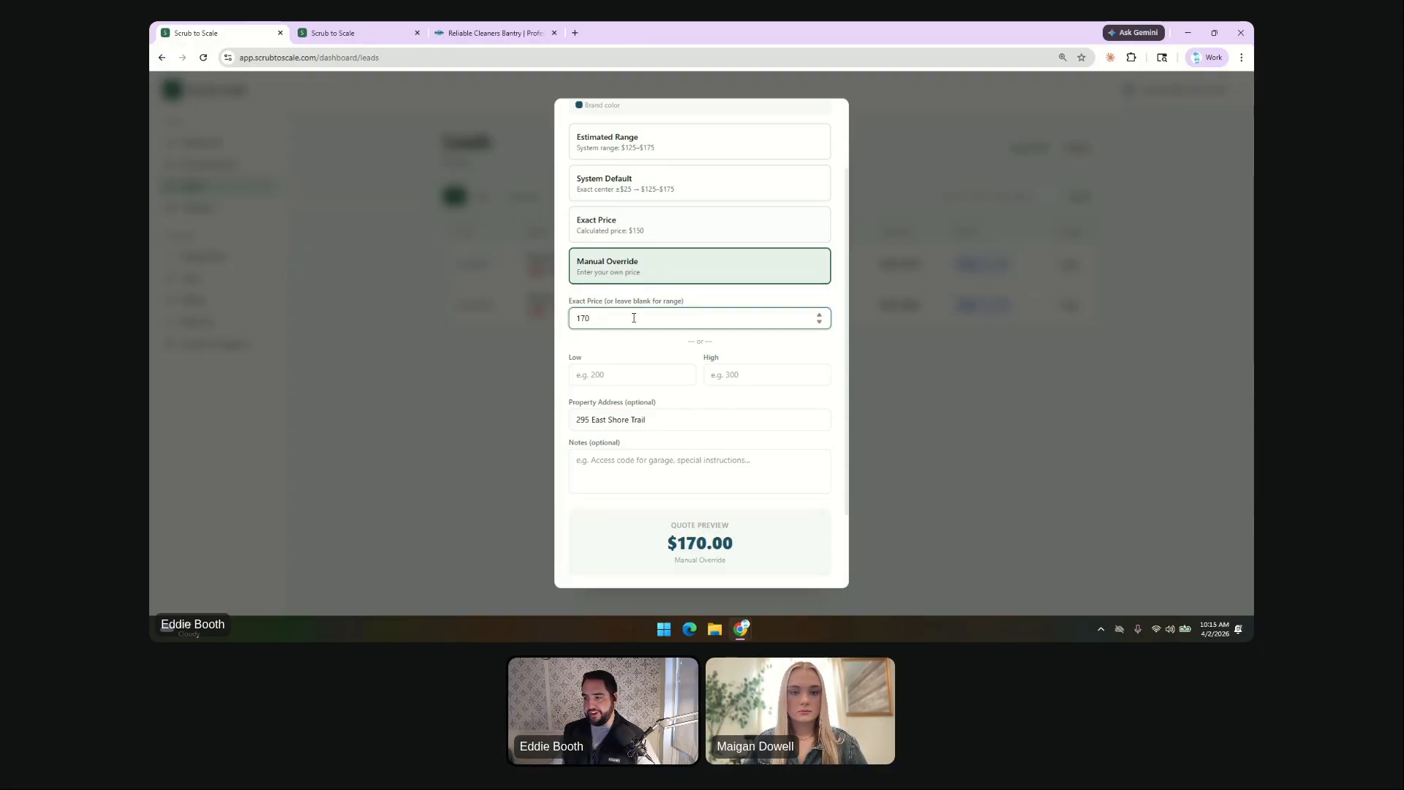
{"action": "key", "text": "Down"}
{"action": "scroll", "coordinate": [633, 318], "scroll_direction": "down", "scroll_amount": 2}
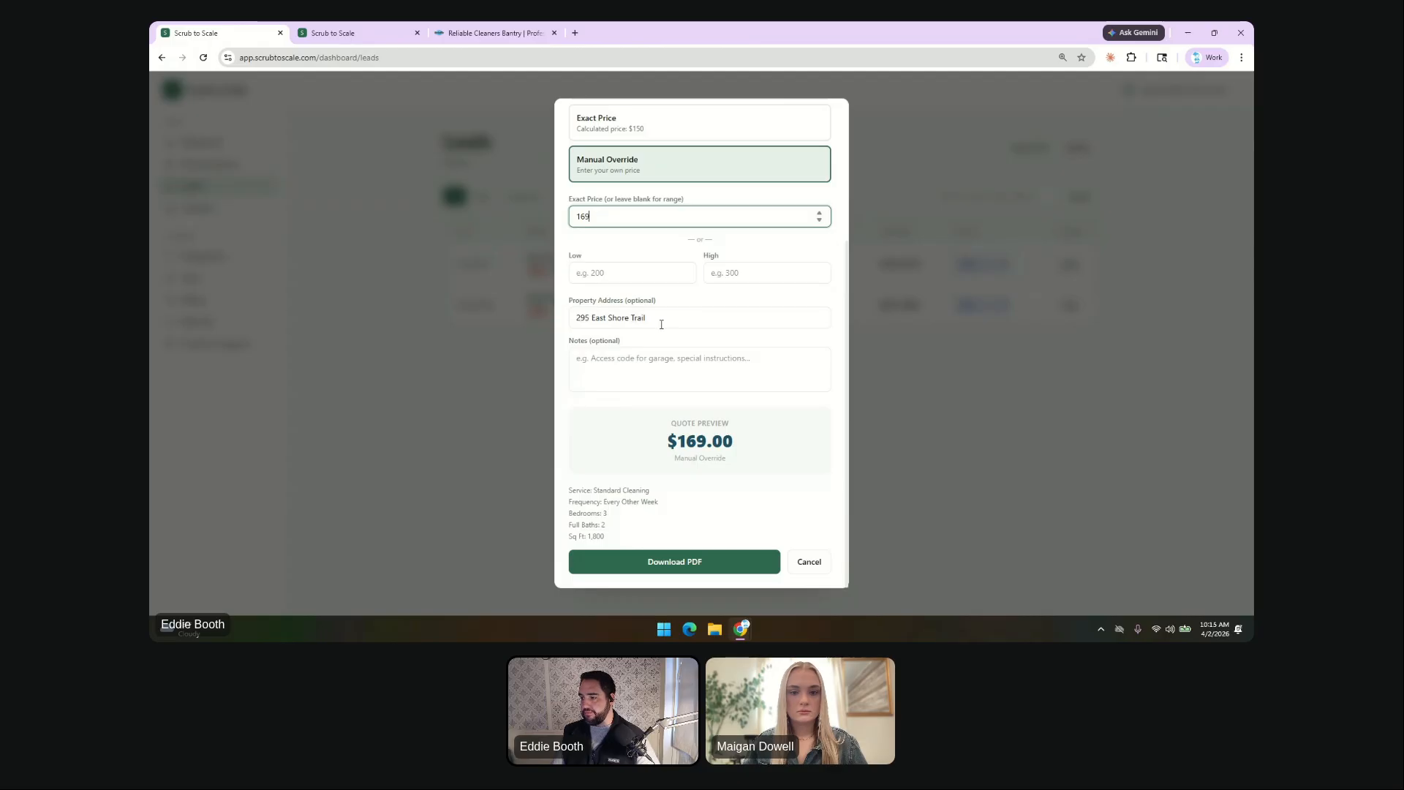
{"action": "left_click", "coordinate": [670, 564]}
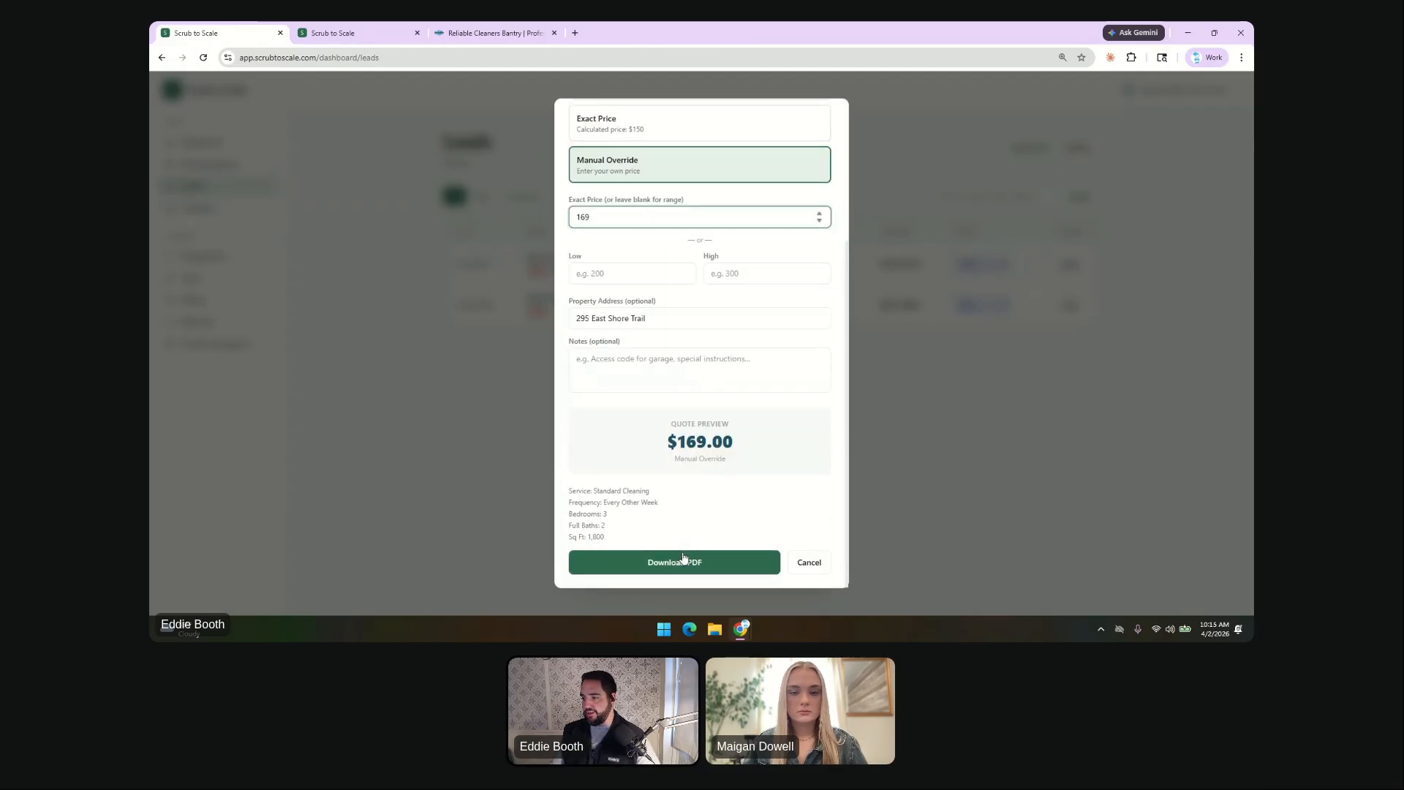
{"action": "left_click", "coordinate": [684, 560]}
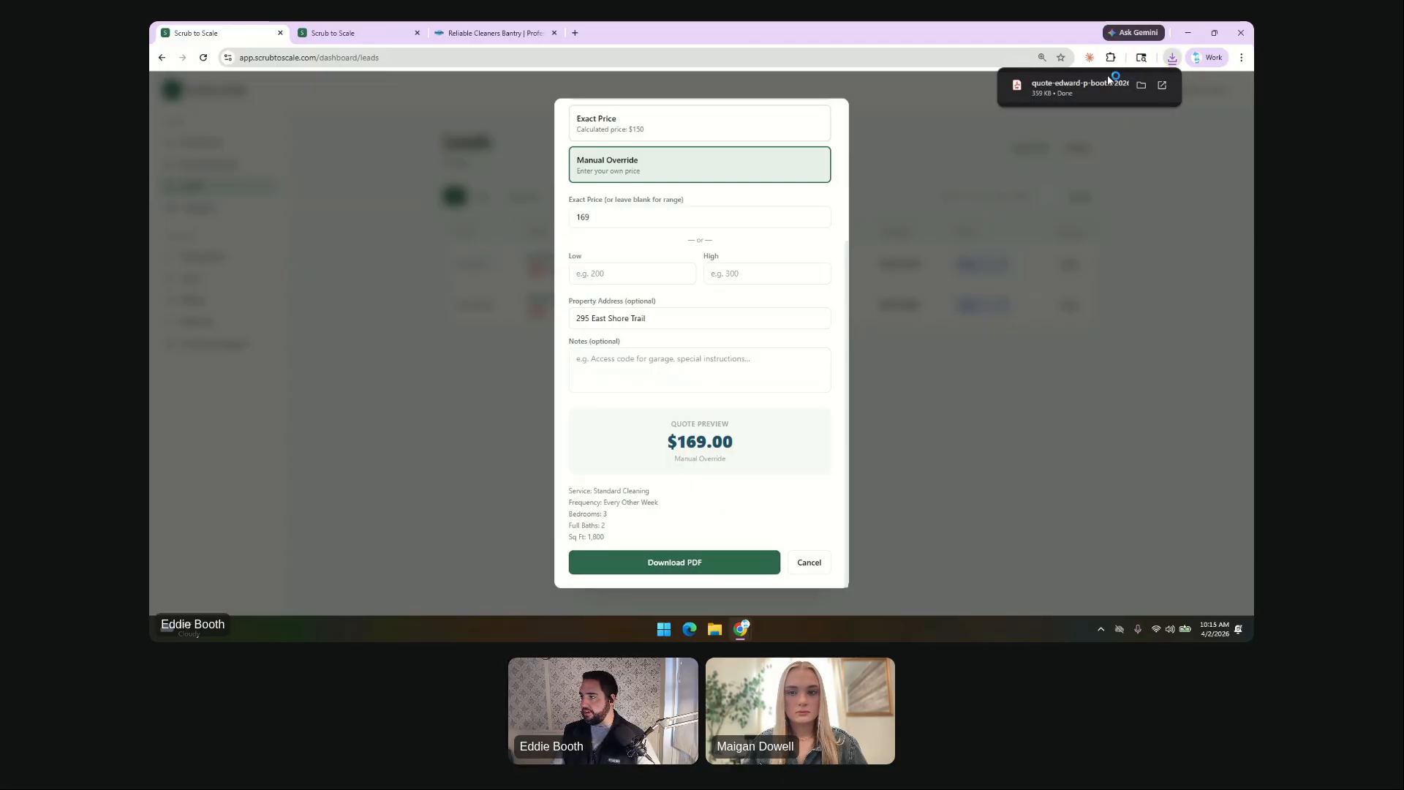
Open the downloaded quote PDF, enlarge it to 175%, and examine its branding, customer details, service details and estimate summary.
{"action": "left_click", "coordinate": [1091, 89]}
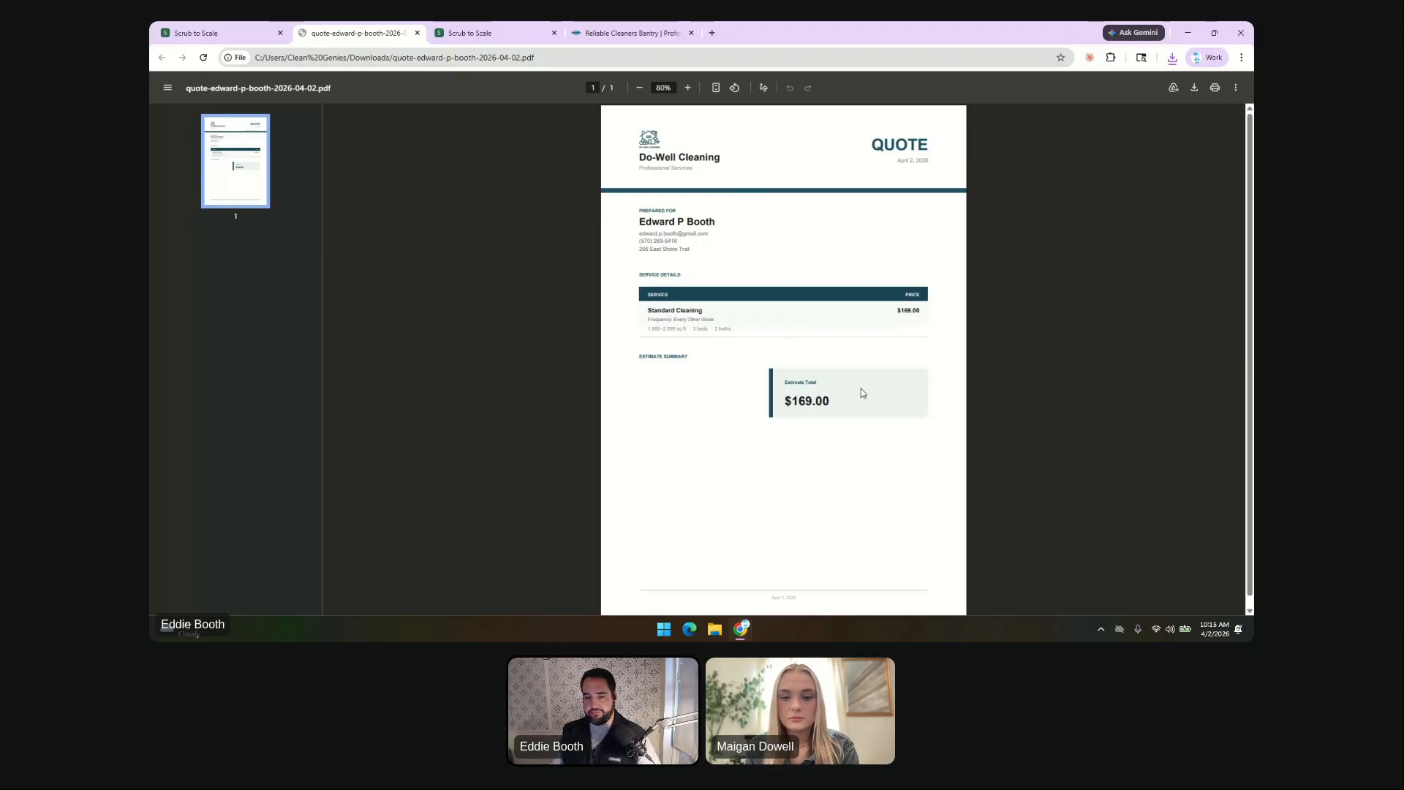
{"action": "left_click", "coordinate": [688, 87]}
{"action": "left_click", "coordinate": [688, 87]}
{"action": "left_click", "coordinate": [688, 88]}
{"action": "left_click", "coordinate": [688, 88]}
{"action": "left_click", "coordinate": [688, 87]}
{"action": "left_click", "coordinate": [688, 88]}
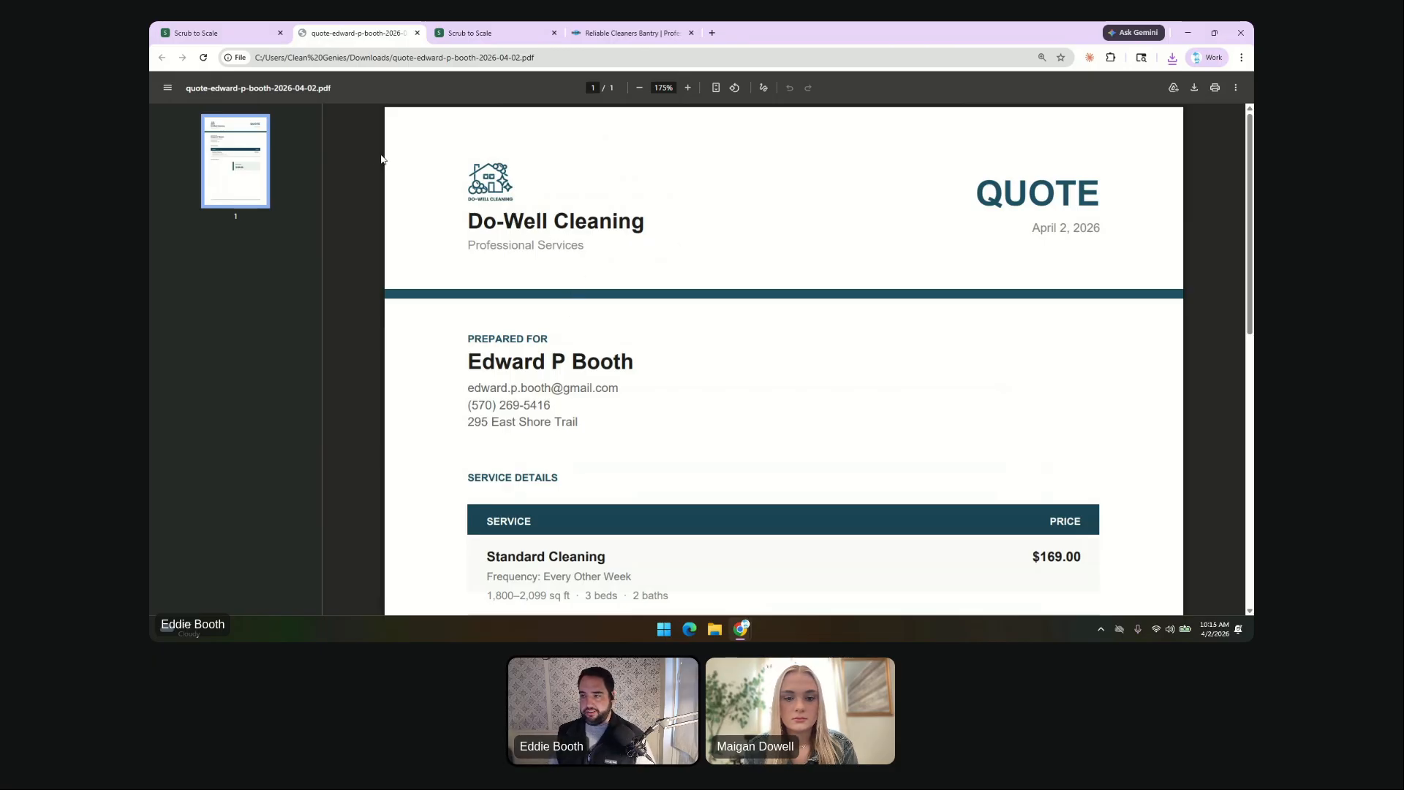
{"action": "scroll", "coordinate": [678, 215], "scroll_direction": "down", "scroll_amount": 1}
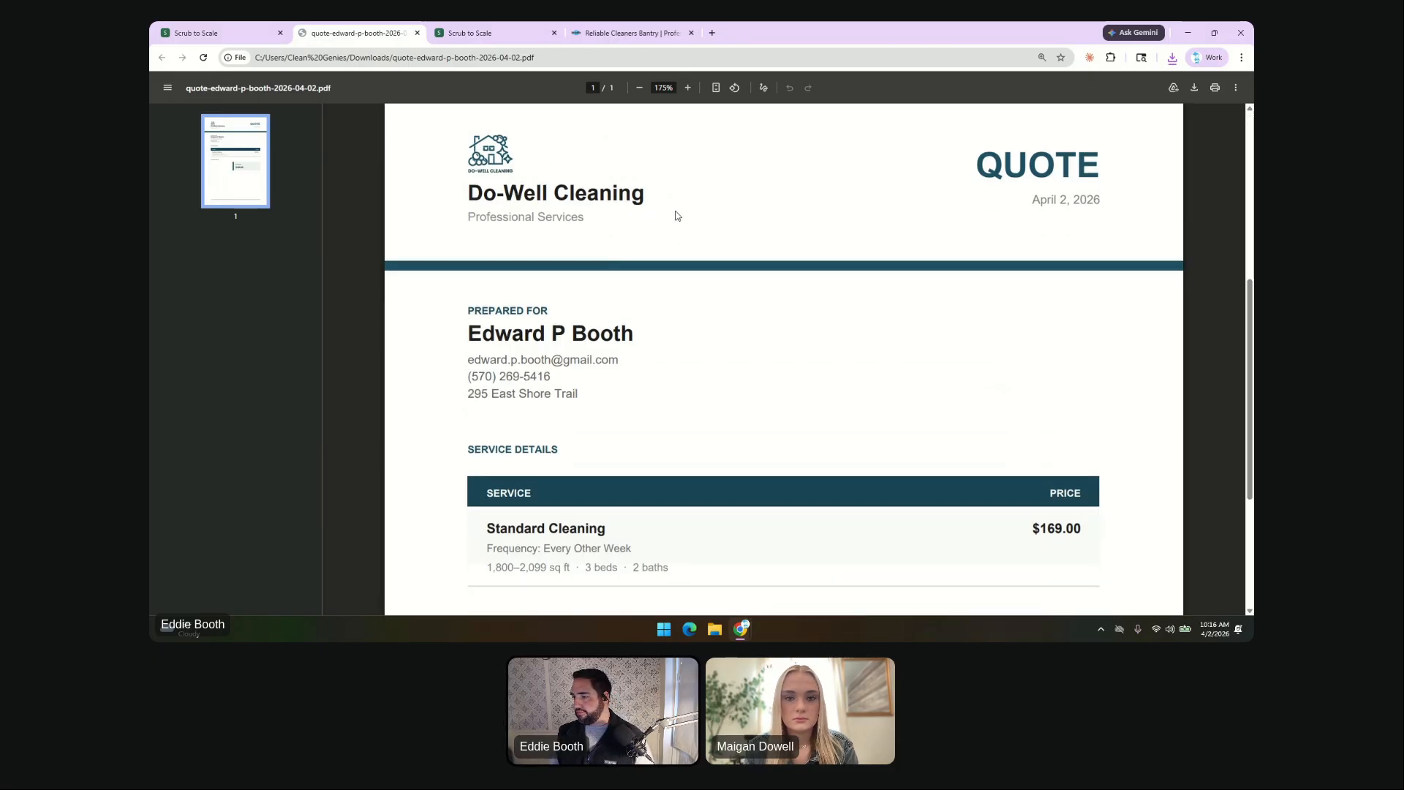
{"action": "scroll", "coordinate": [495, 291], "scroll_direction": "down", "scroll_amount": 5}
{"action": "scroll", "coordinate": [852, 348], "scroll_direction": "up", "scroll_amount": 4}
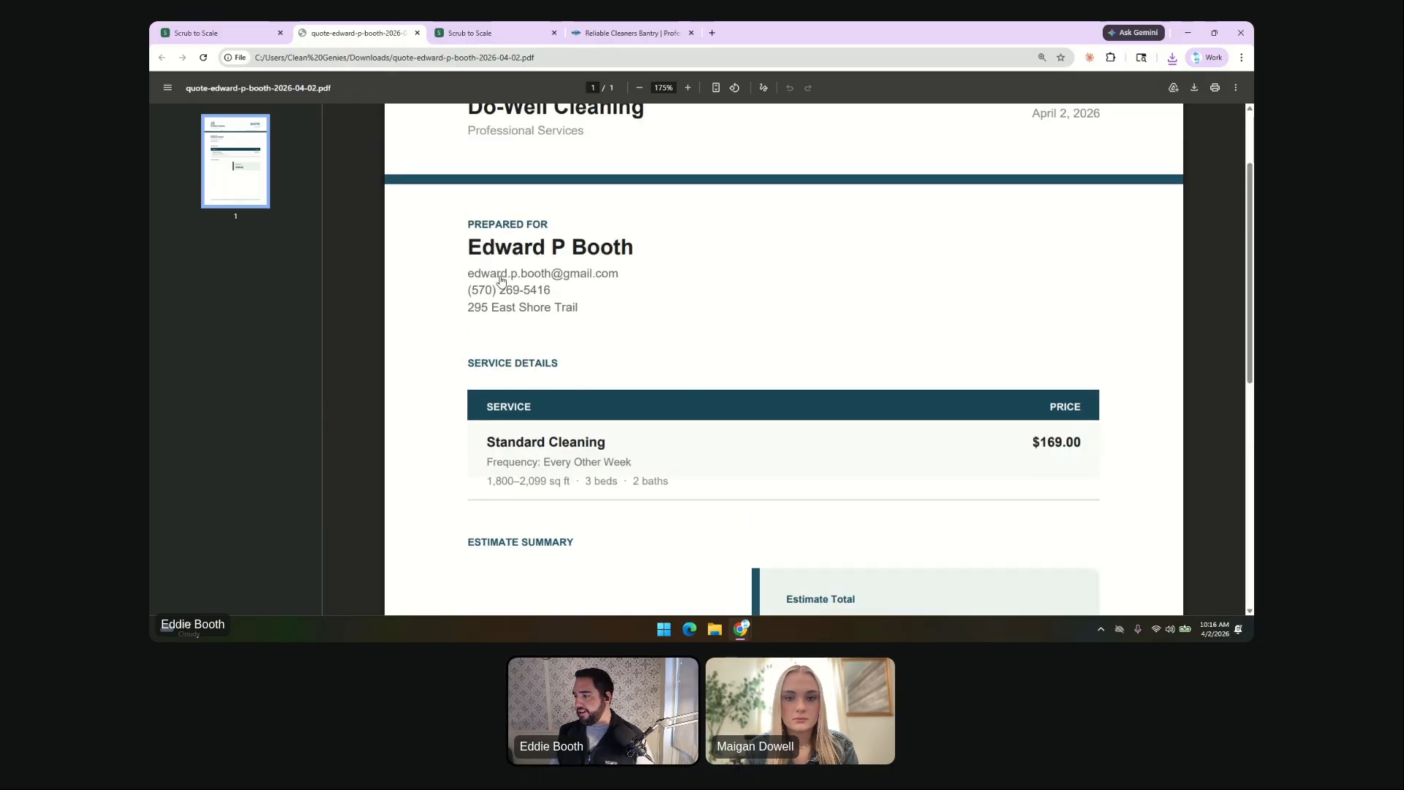
{"action": "scroll", "coordinate": [501, 280], "scroll_direction": "up", "scroll_amount": 4}
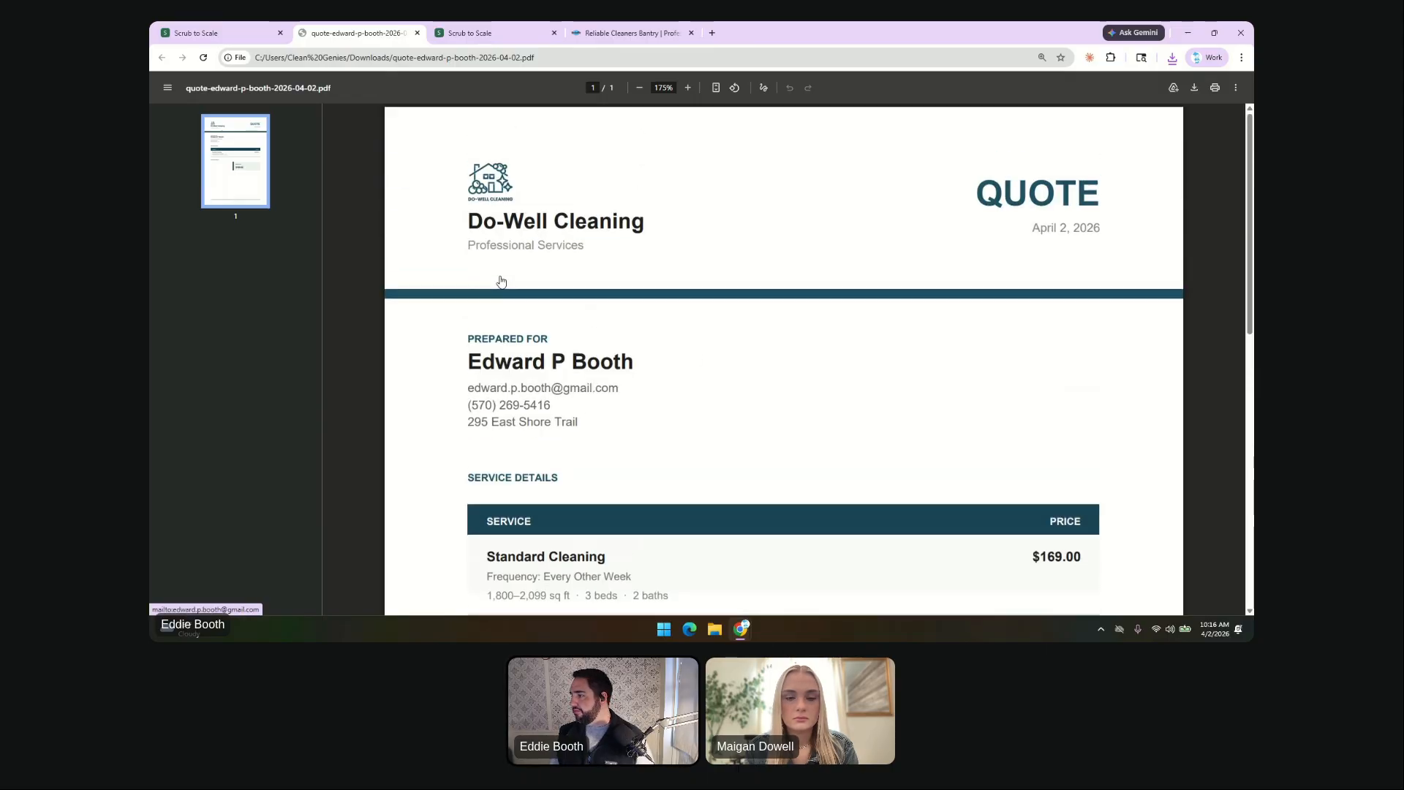
Close the quote PDF, leave the quote generator, and close the lead's details to return to the Leads list.
{"action": "left_click", "coordinate": [417, 33]}
{"action": "left_click", "coordinate": [810, 561]}
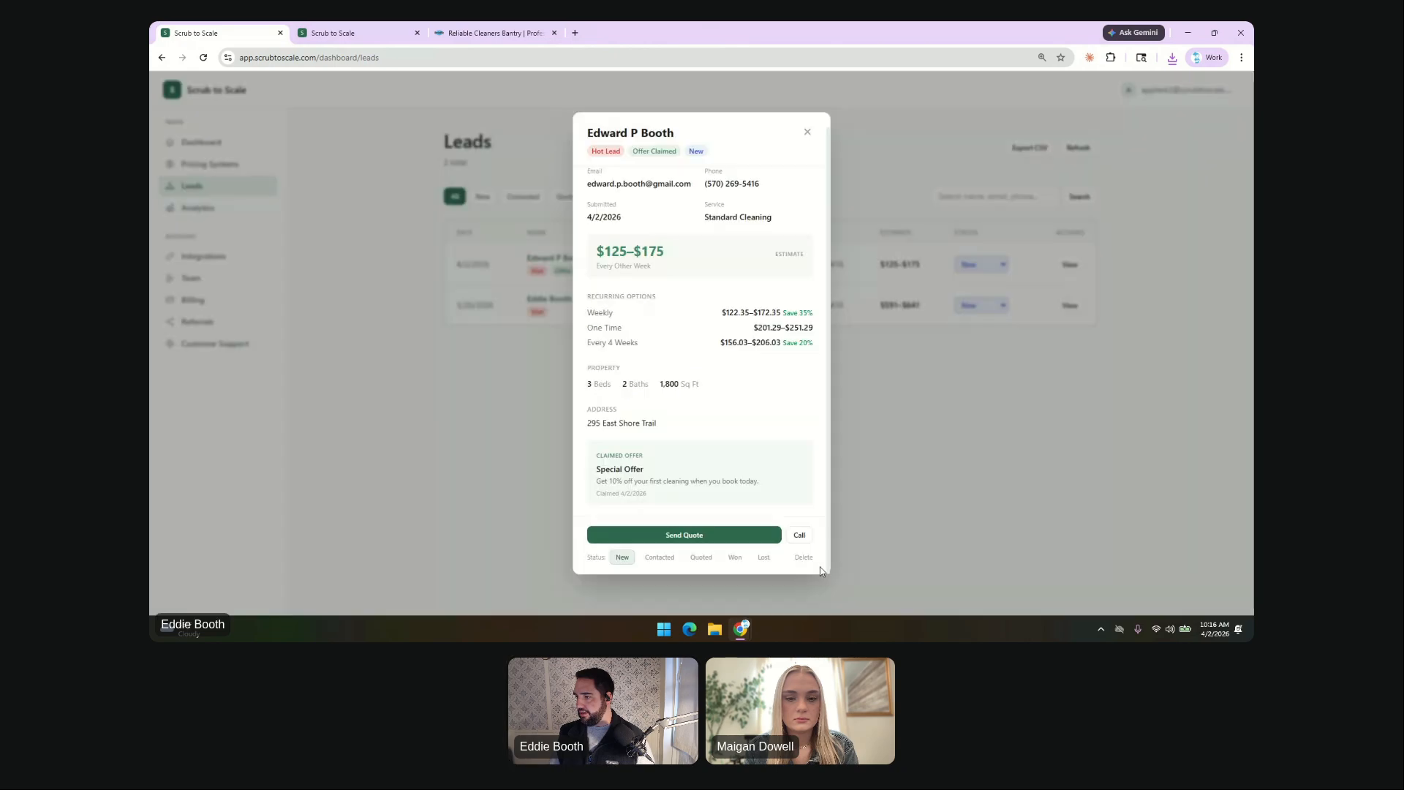
{"action": "left_click", "coordinate": [807, 132]}
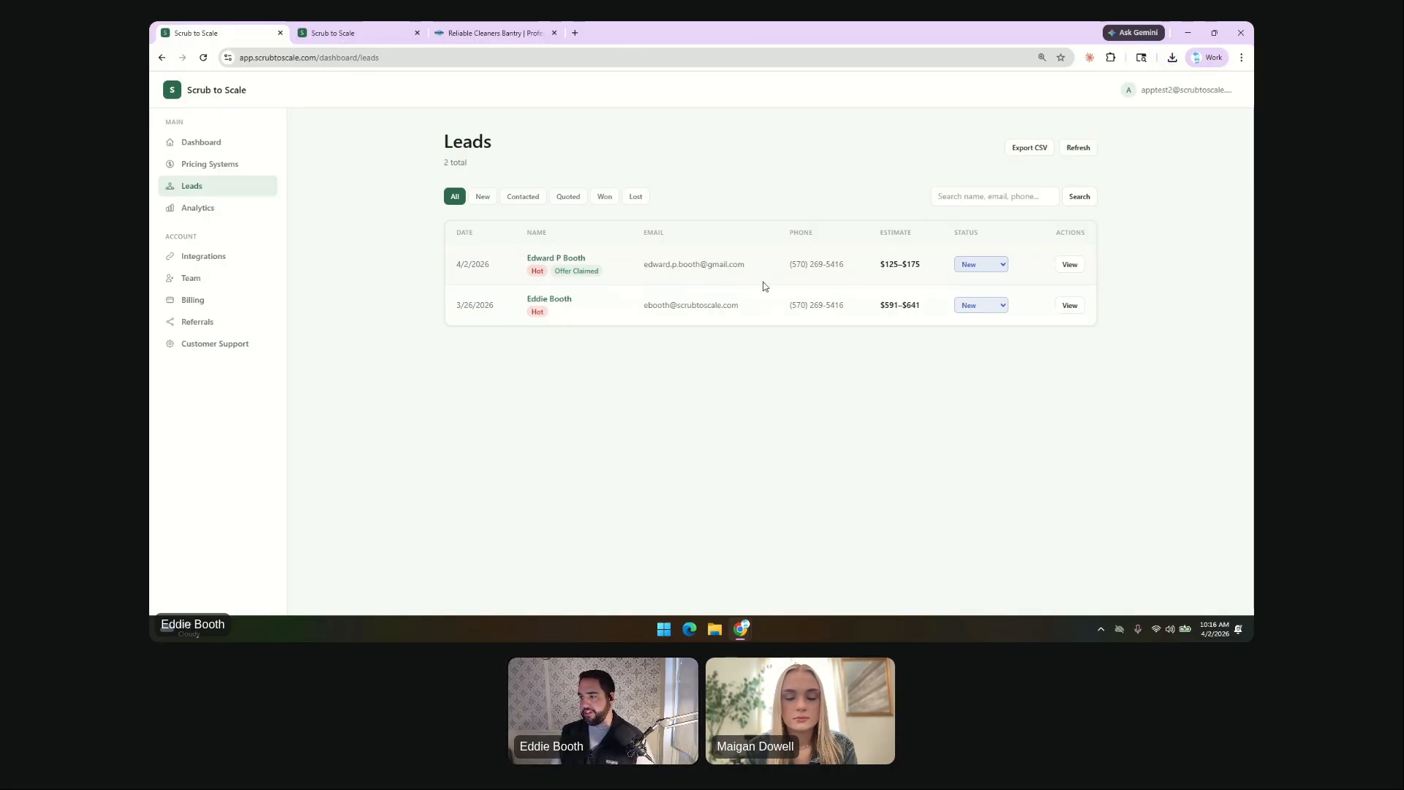
Set the 4/2/2026 lead's status to Contacted, change it to Quoted, and filter the Leads list by Quoted.
{"action": "left_click", "coordinate": [973, 267]}
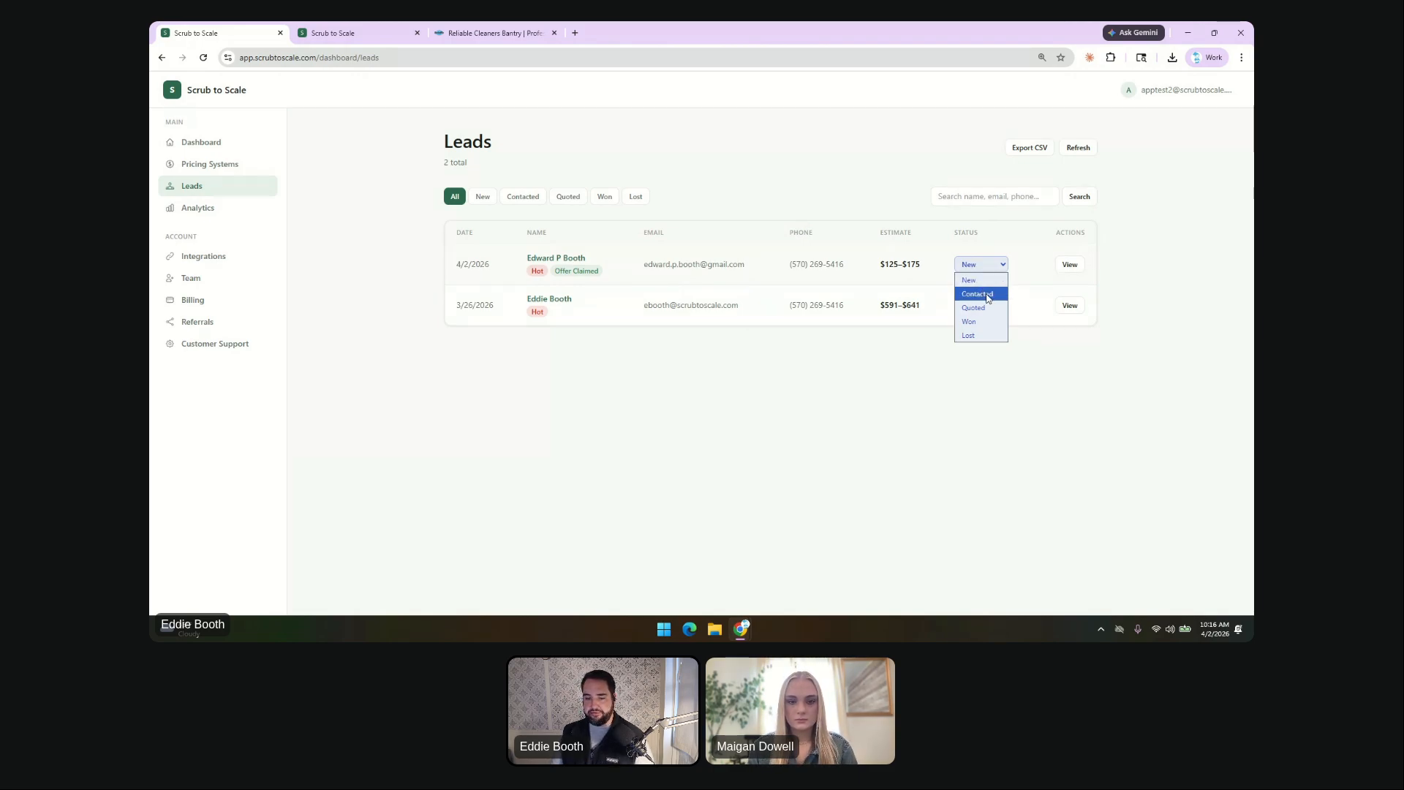
{"action": "left_click", "coordinate": [986, 295]}
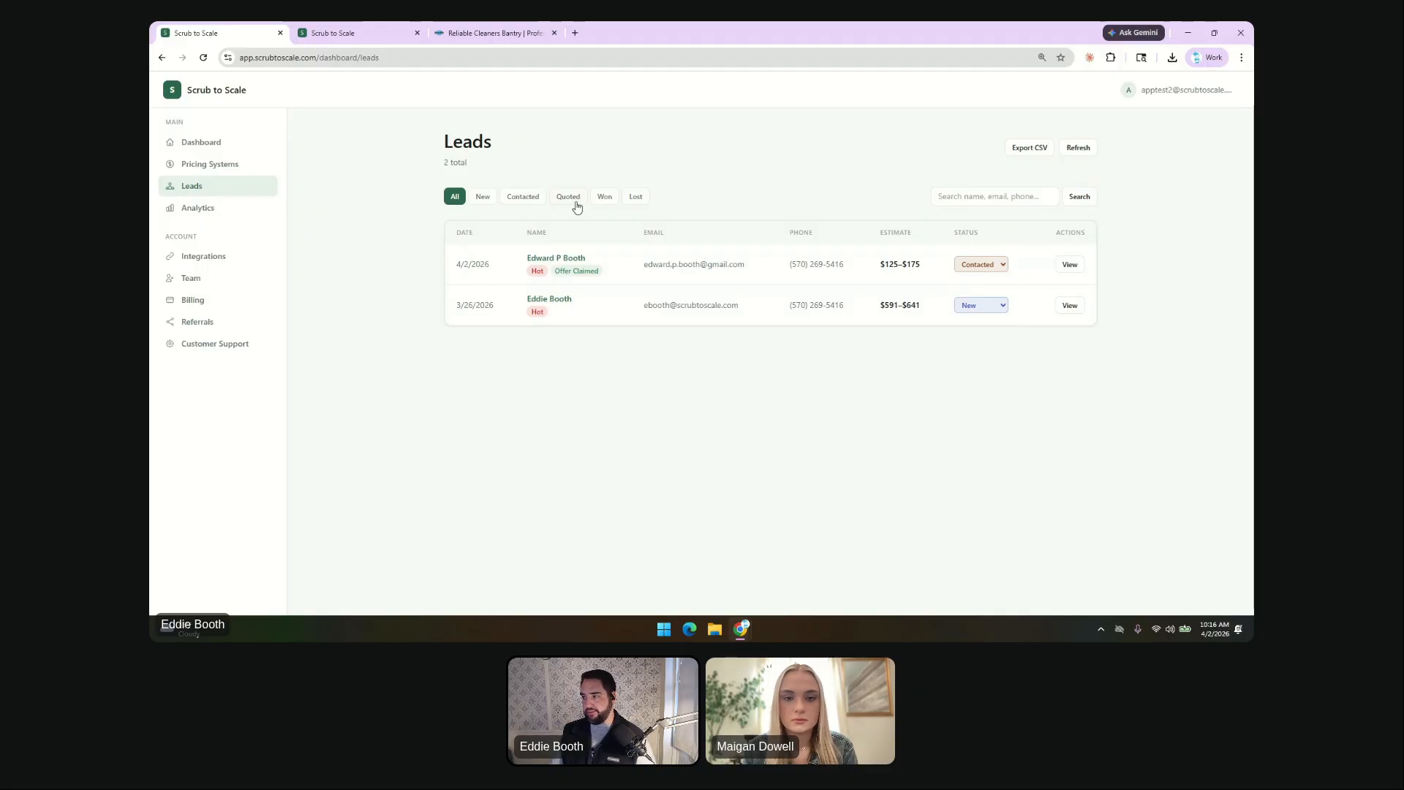
{"action": "left_click", "coordinate": [976, 266]}
{"action": "left_click", "coordinate": [977, 304]}
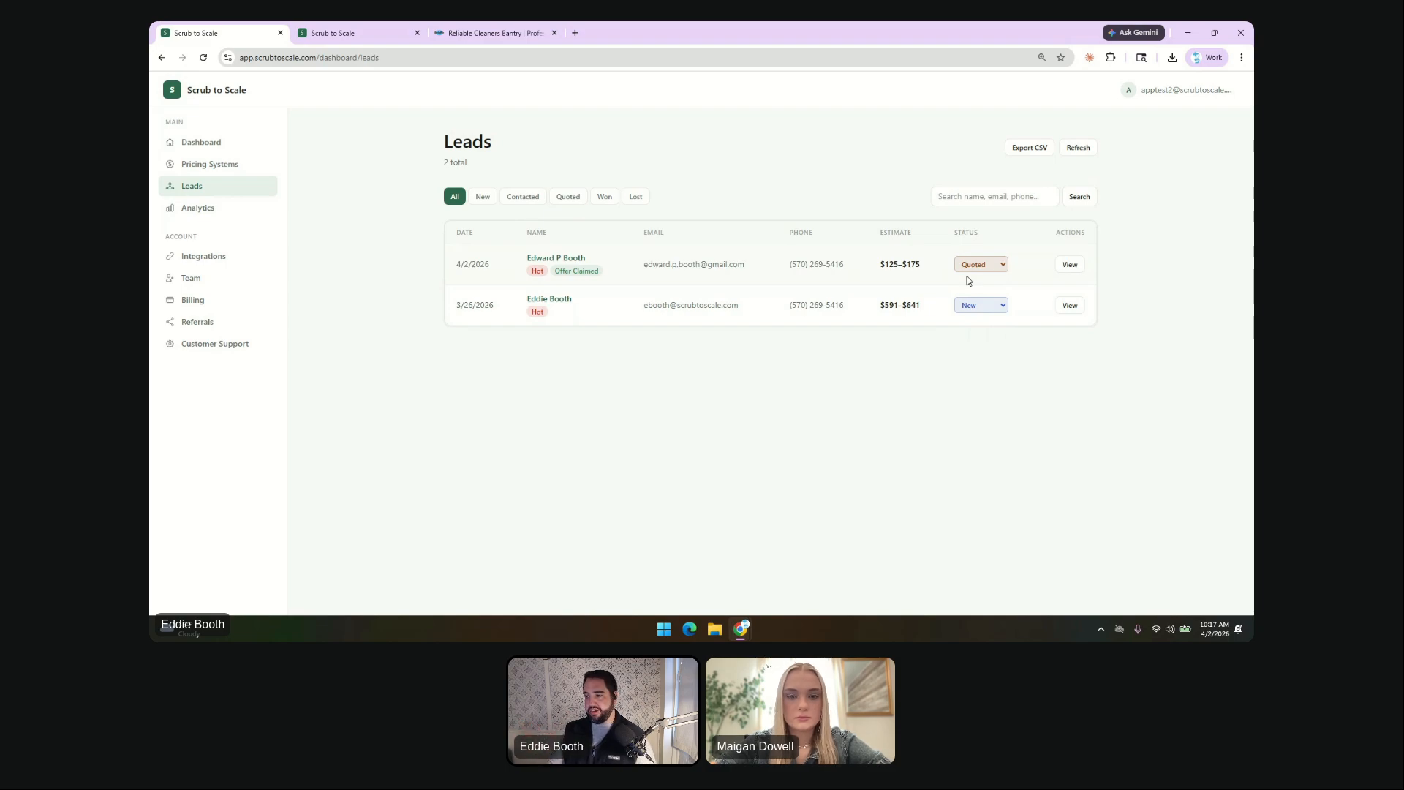
{"action": "left_click", "coordinate": [565, 201]}
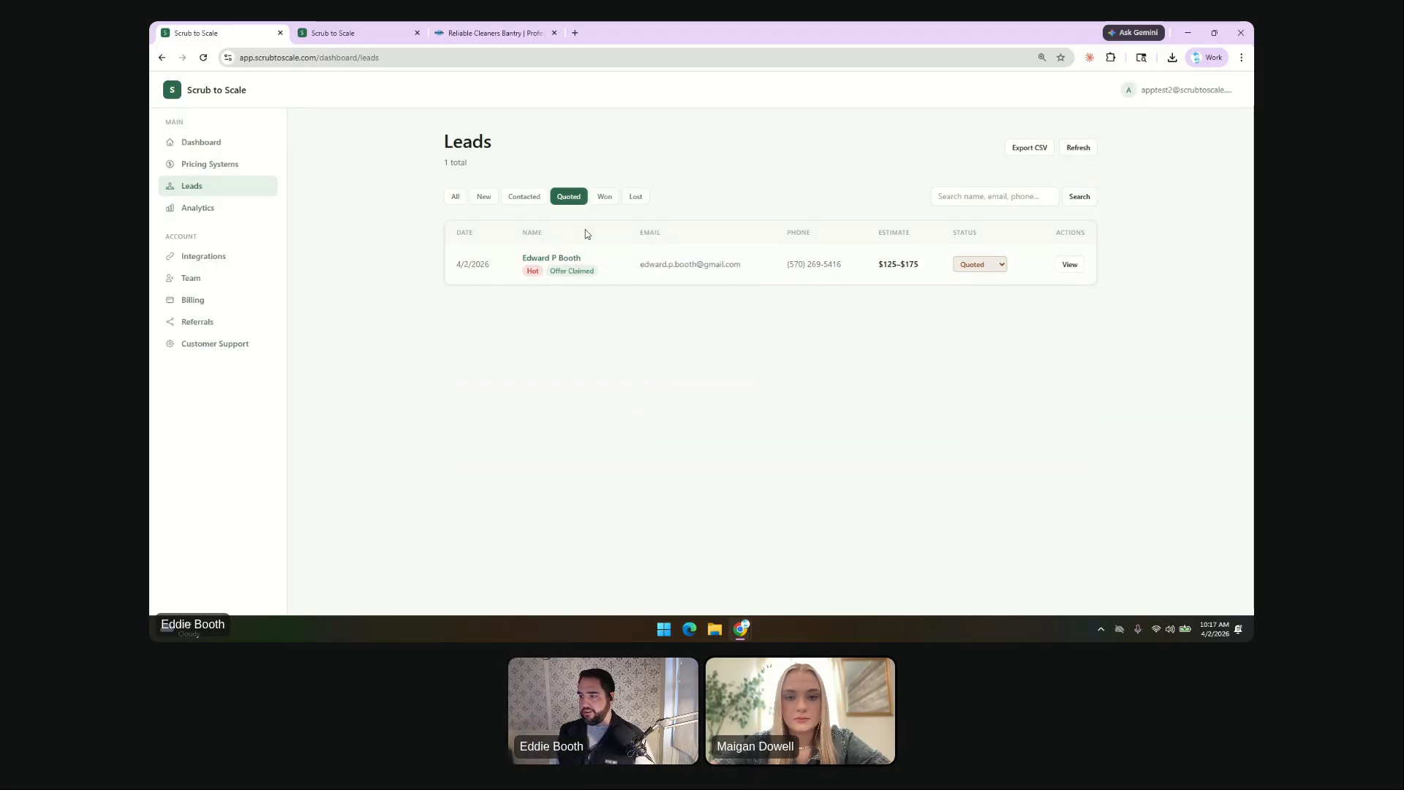
Show all leads, change the 4/2/2026 lead's status to Won and on to Lost, and filter the Leads list by Lost.
{"action": "left_click", "coordinate": [456, 202]}
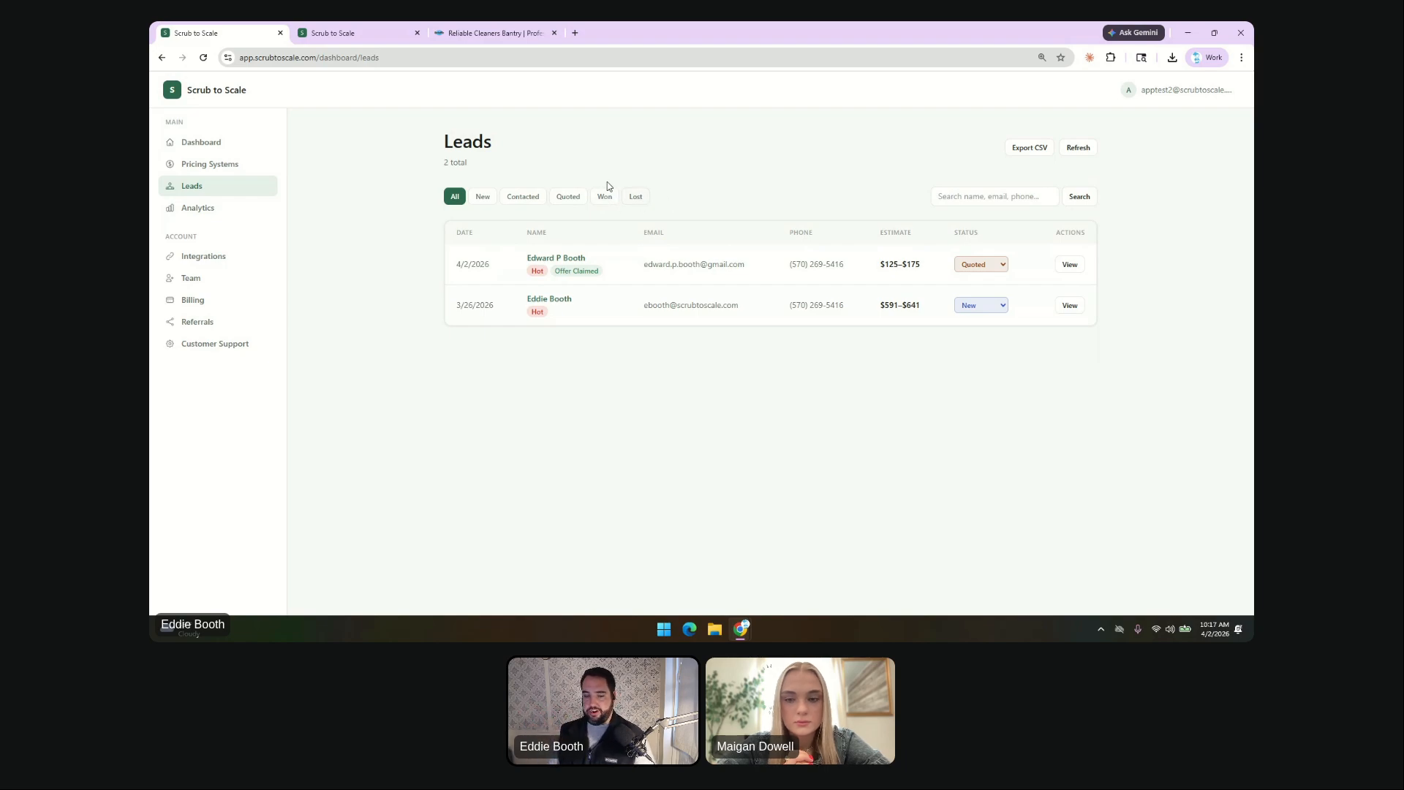
{"action": "left_click", "coordinate": [978, 264]}
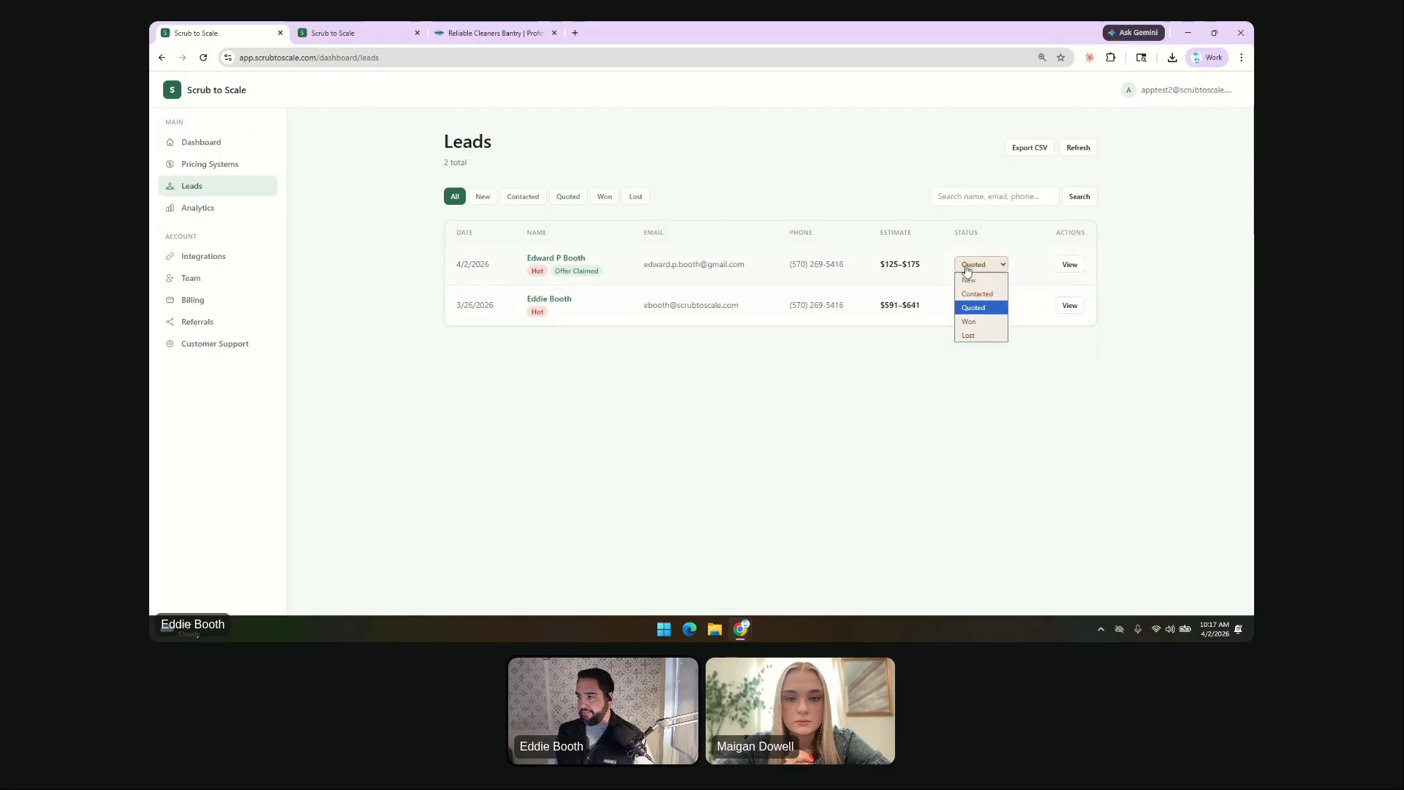
{"action": "left_click", "coordinate": [988, 330]}
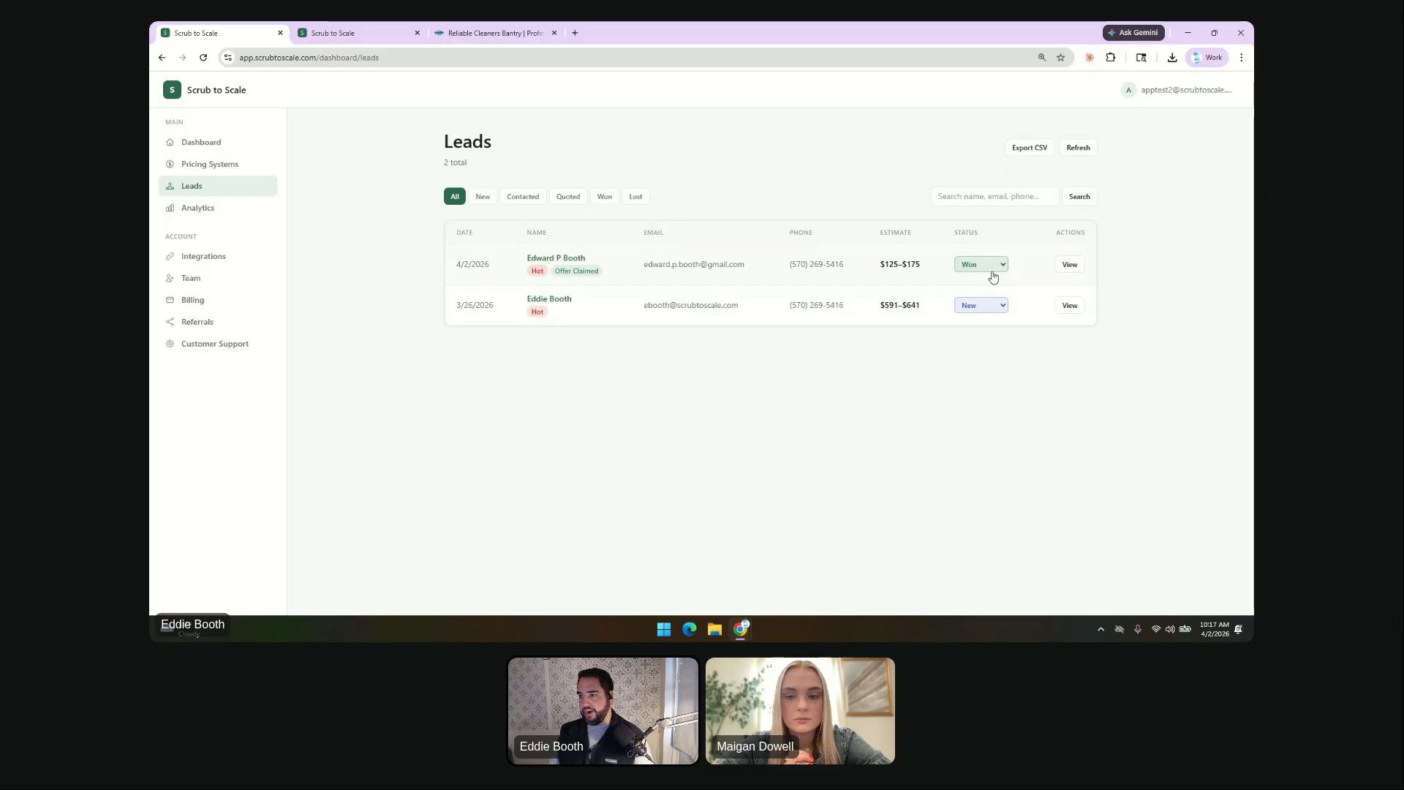
{"action": "left_click", "coordinate": [993, 275]}
{"action": "left_click", "coordinate": [987, 334]}
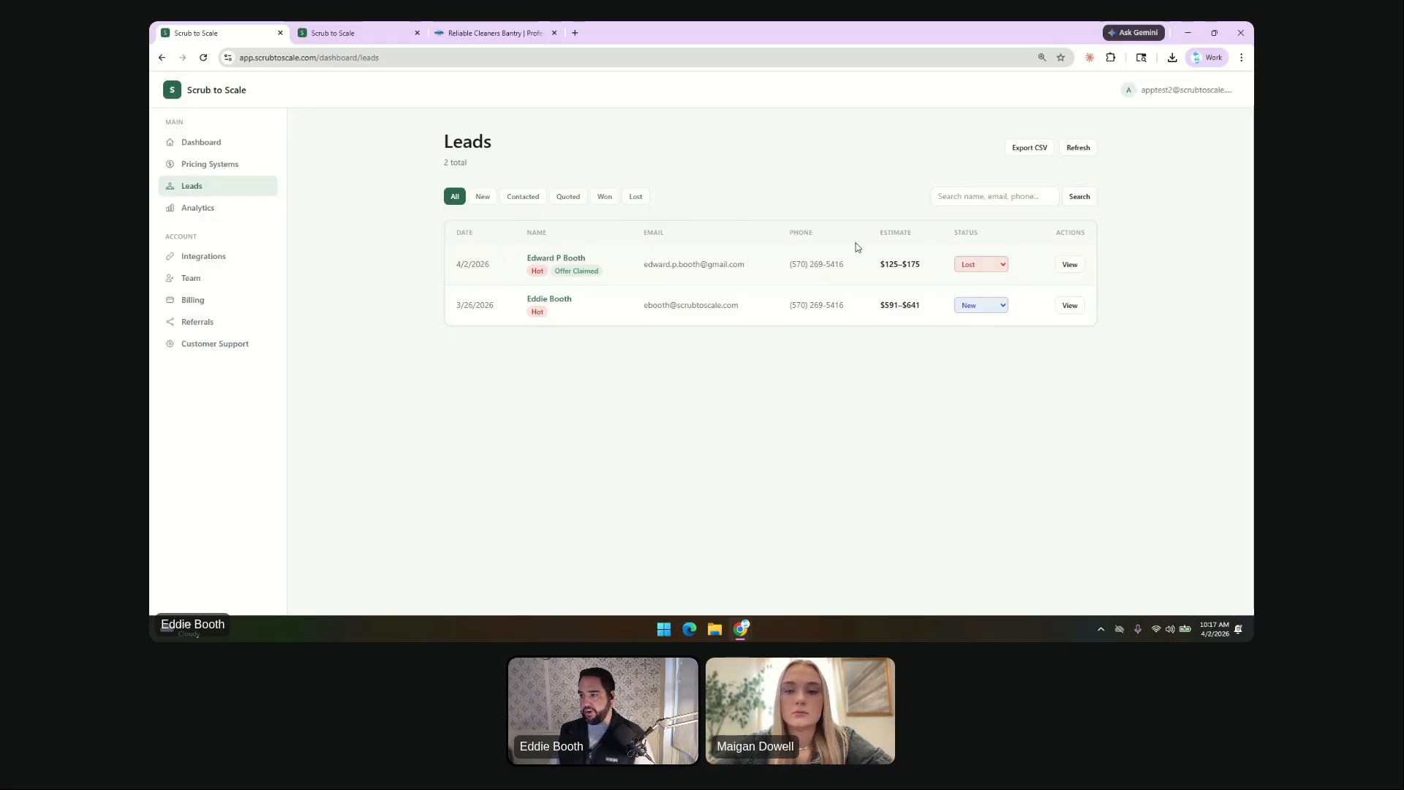
{"action": "left_click", "coordinate": [645, 203]}
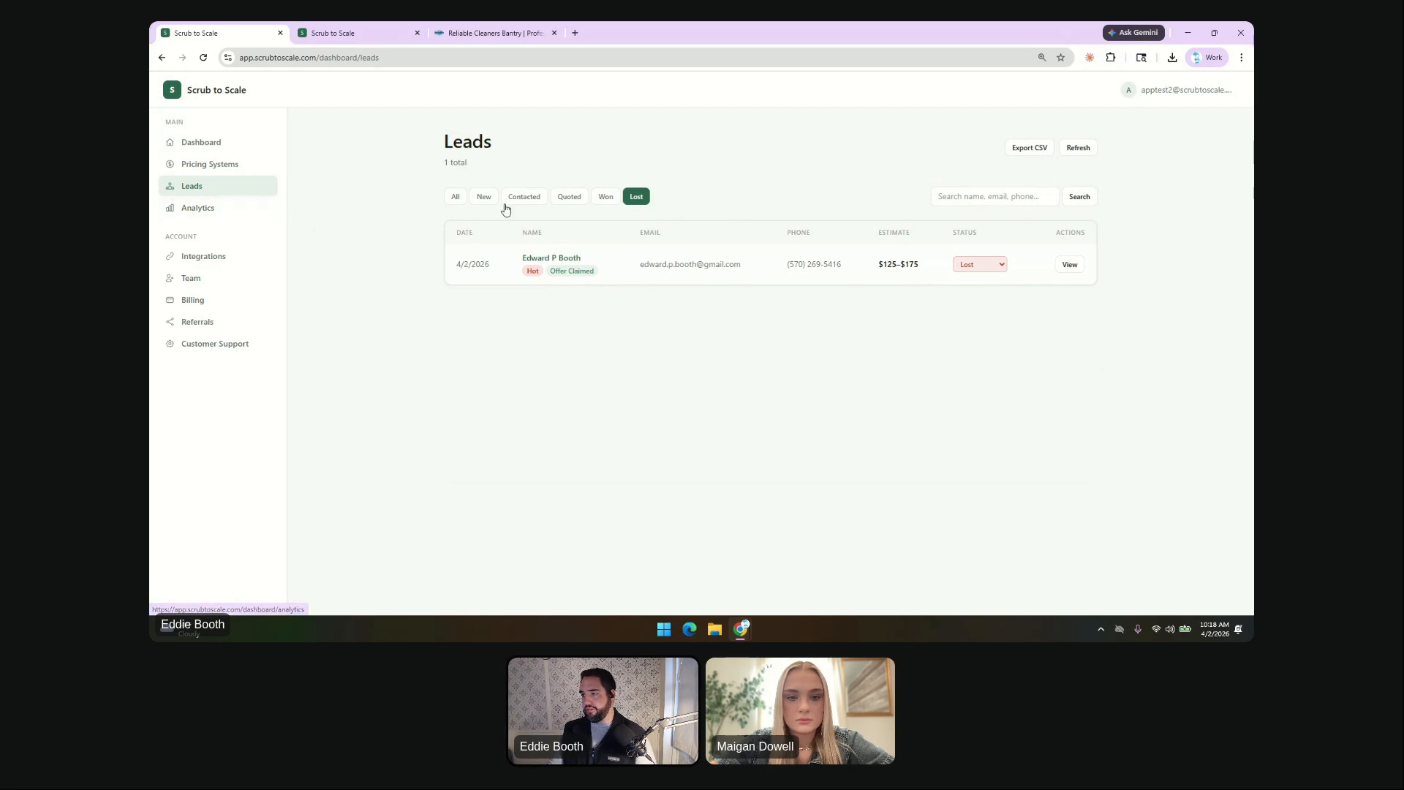
Review the Lost lead's details, close them, and examine the account's 30-day Analytics page.
{"action": "left_click", "coordinate": [1069, 267]}
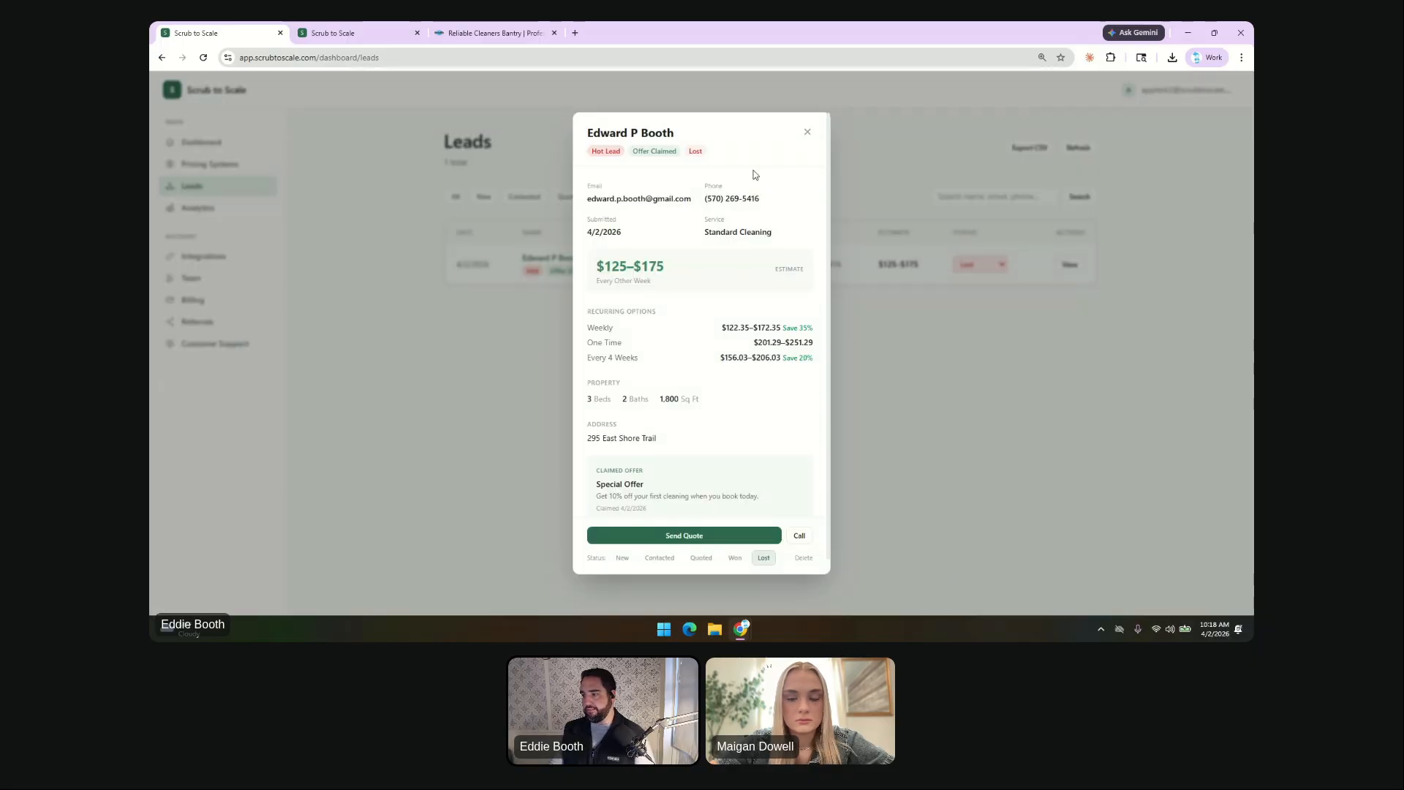
{"action": "left_click", "coordinate": [807, 133]}
{"action": "left_click", "coordinate": [207, 209]}
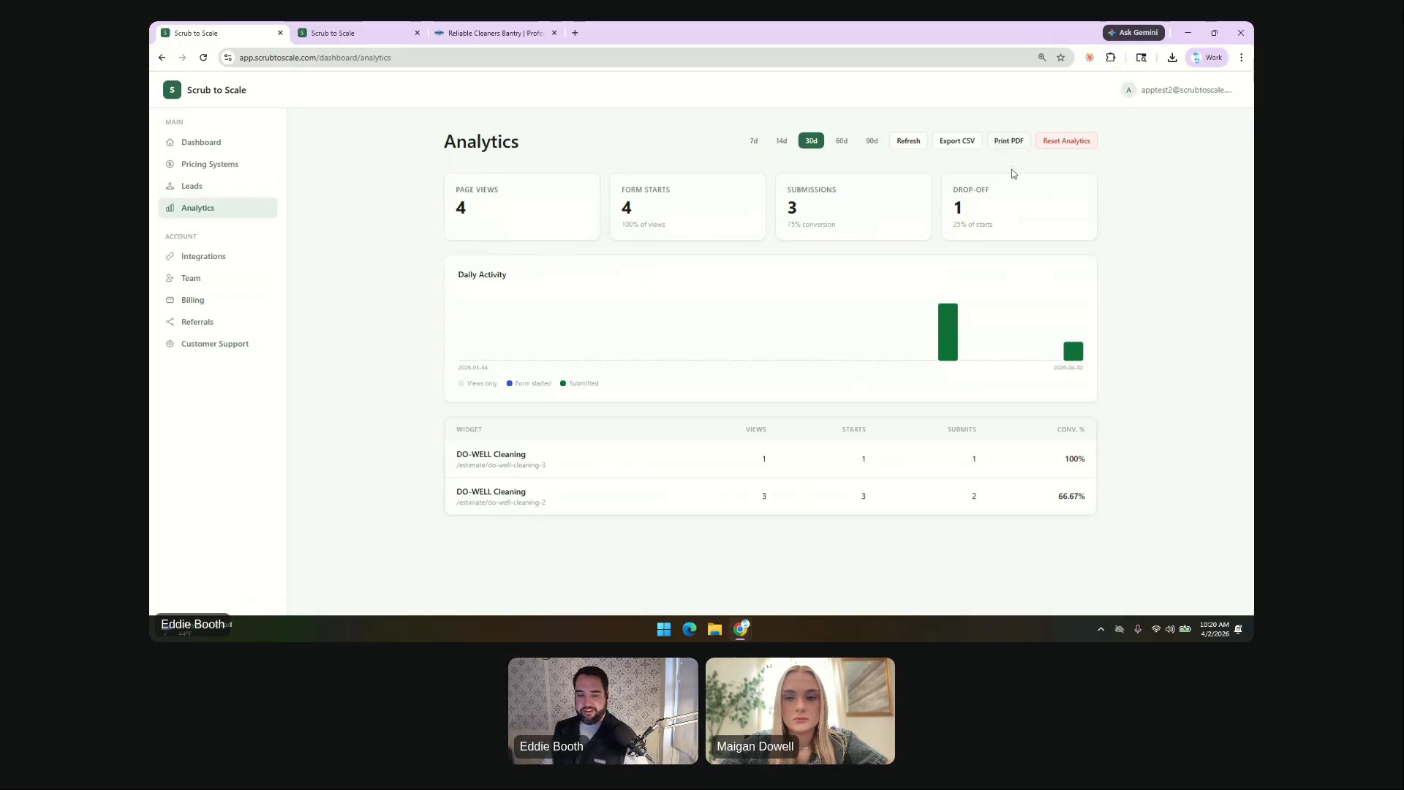
Examine the account pages: the Zapier setup instructions under Integrations, the Team invitations and members, and the Customer Support contact details.
{"action": "left_click", "coordinate": [240, 269]}
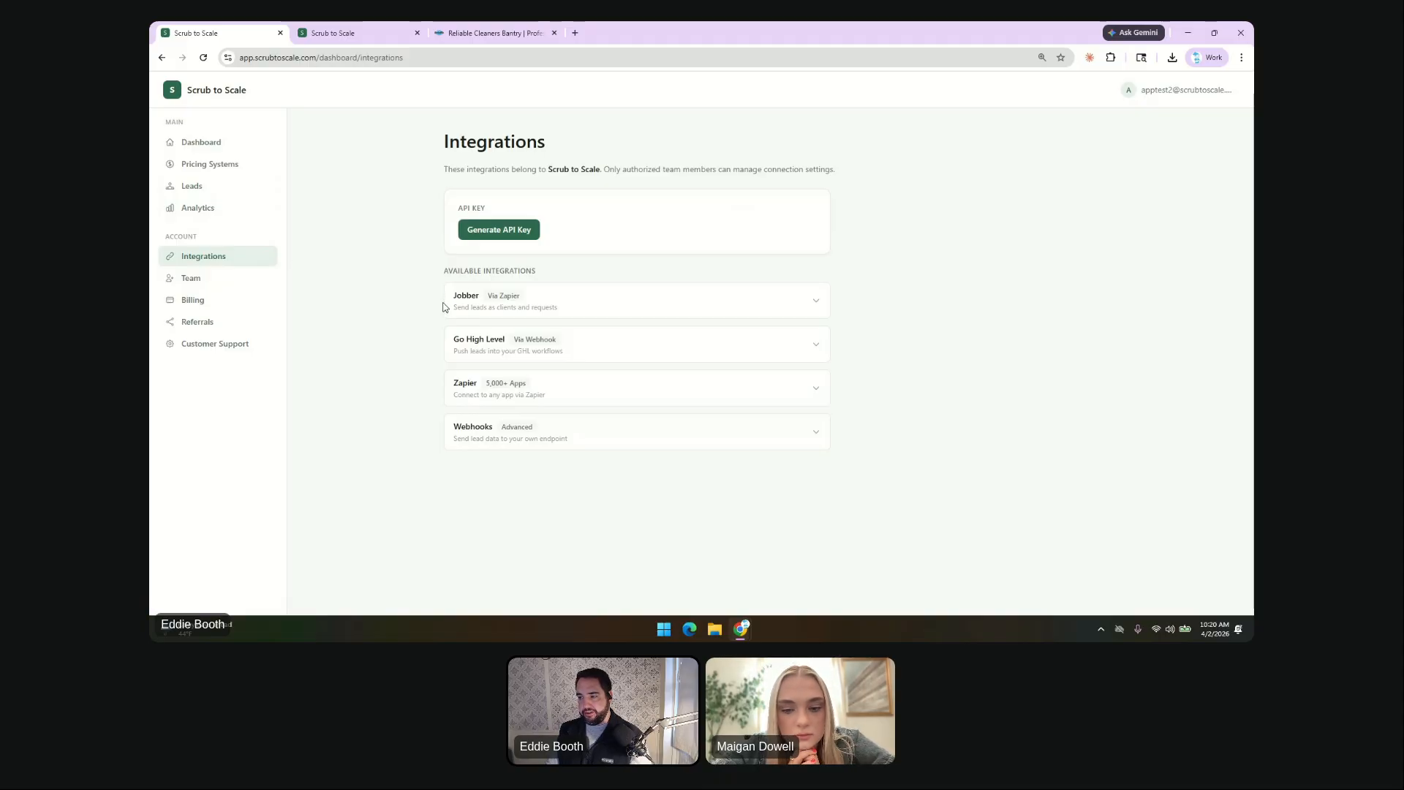
{"action": "left_click", "coordinate": [574, 391]}
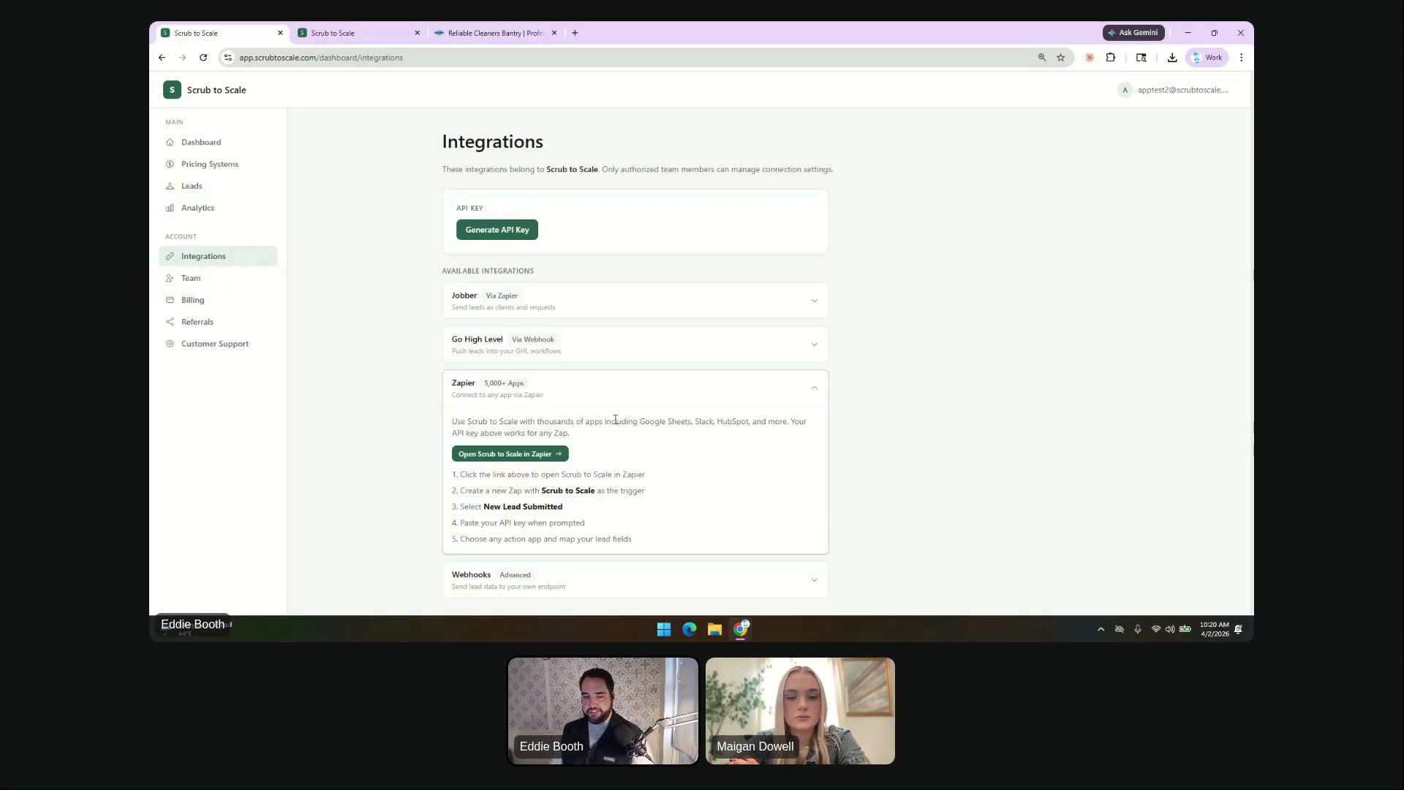
{"action": "left_click", "coordinate": [225, 287]}
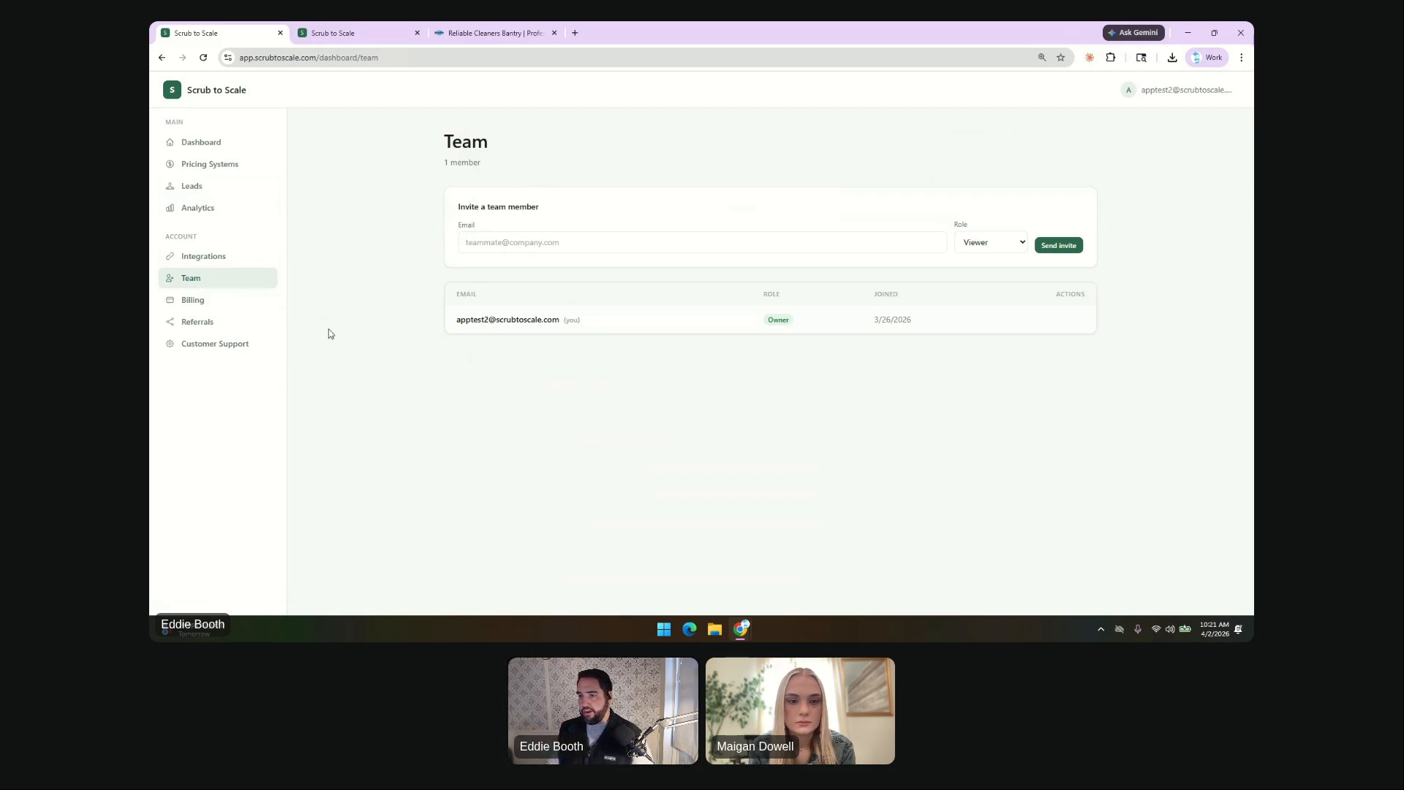
{"action": "left_click", "coordinate": [236, 349]}
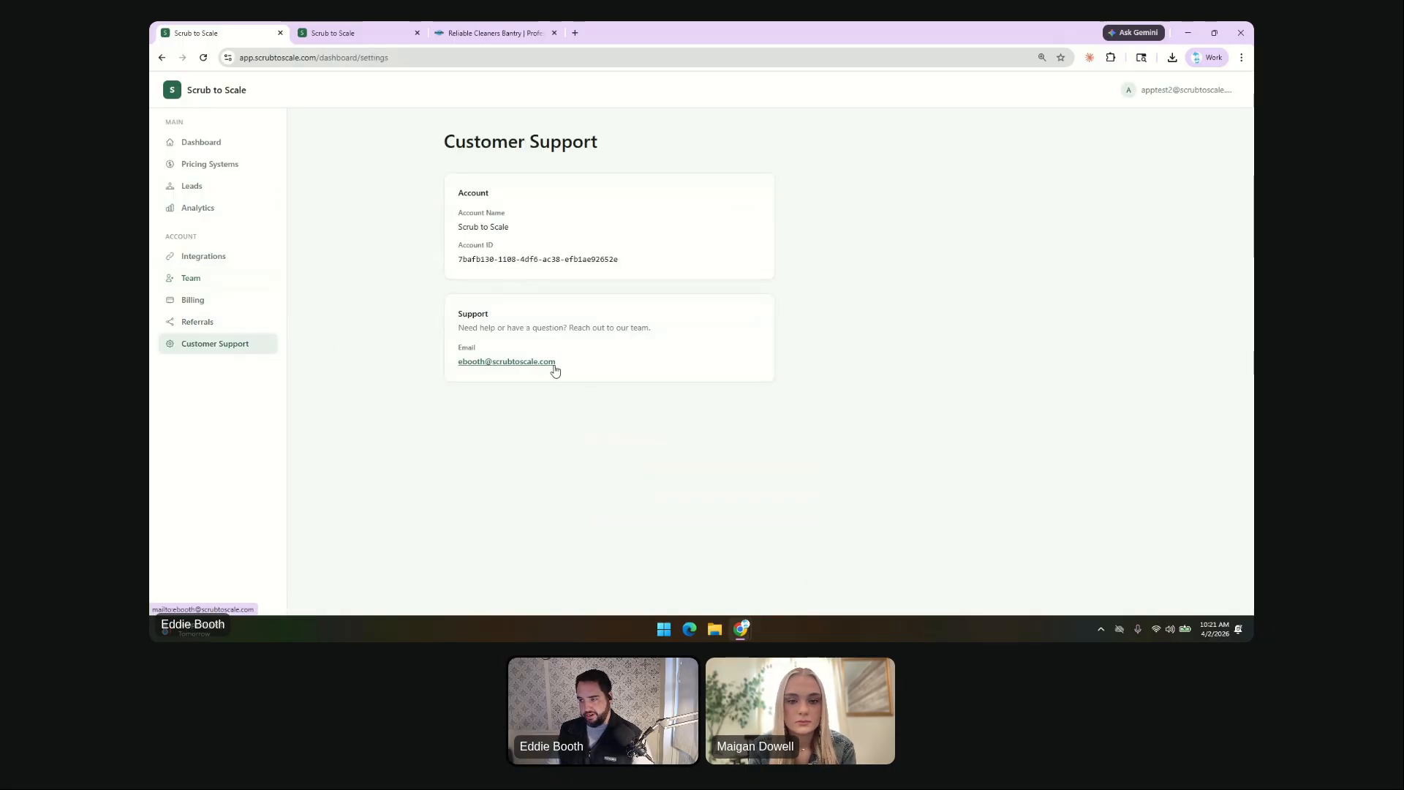